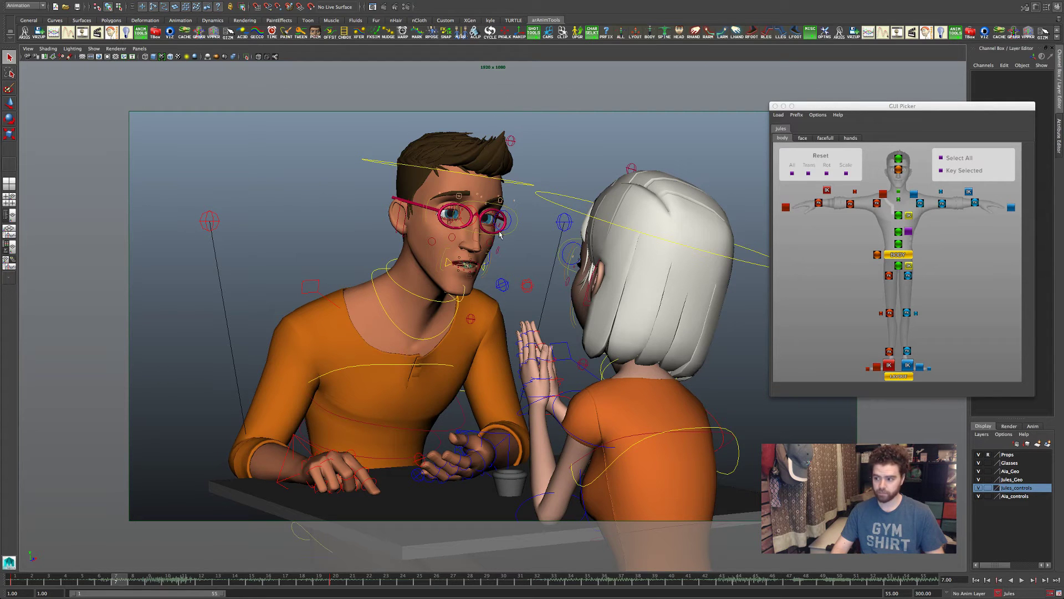
- Switch to the four-panel layout, frame both characters in the perspective view, and hide the Jules_controls and Aia_controls layers
key(space)
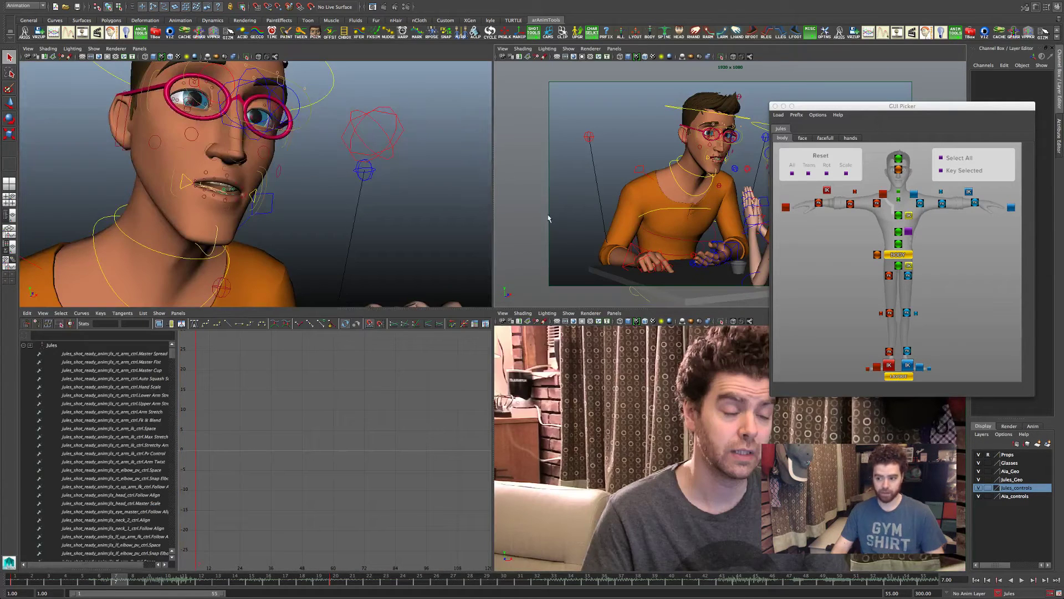
alt+drag(433, 201, 317, 249)
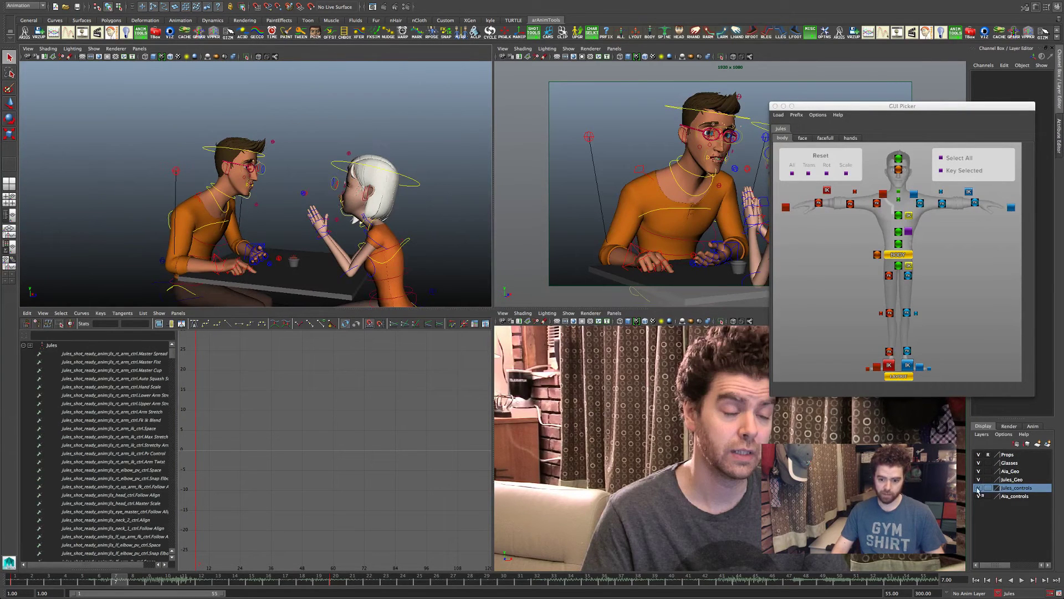
click(978, 487)
click(979, 495)
alt+drag(310, 205, 211, 194)
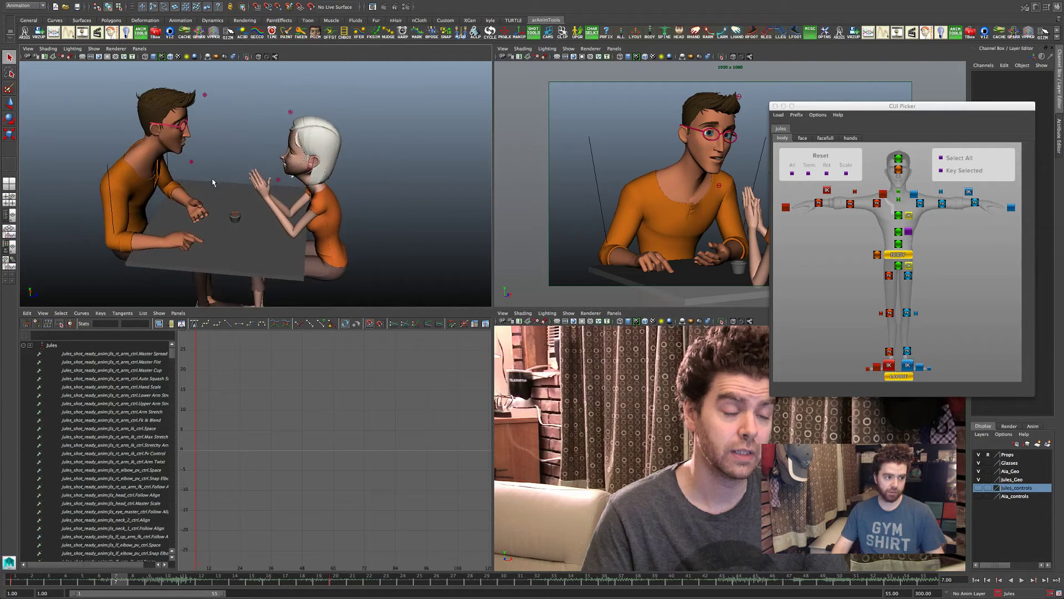
- Inspect the characters and table in the enlarged perspective view, and return to the full-size shot camera view
key(space)
alt+drag(318, 231, 492, 364)
scroll(556, 232, down, 3)
key(space)
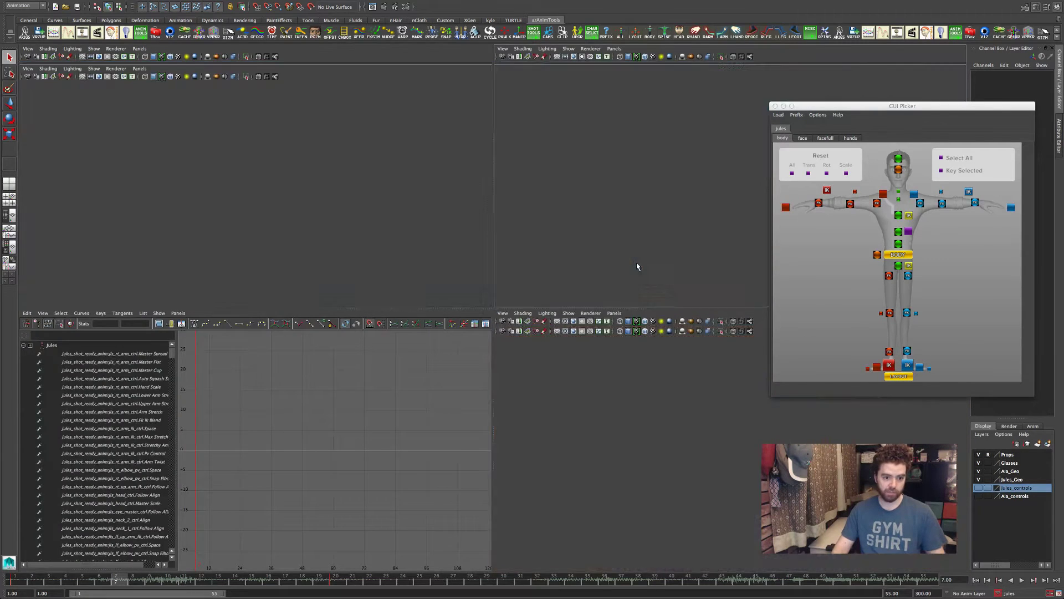
key(space)
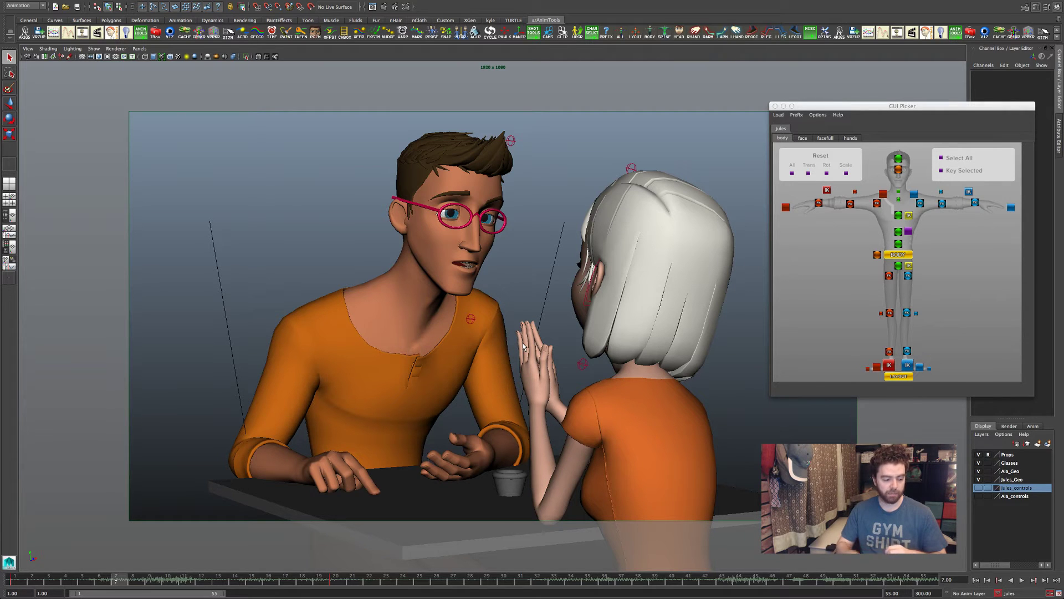
- Compare the male character's pose at frame 1 with his pose at frame 20 through the shot camera
click(16, 580)
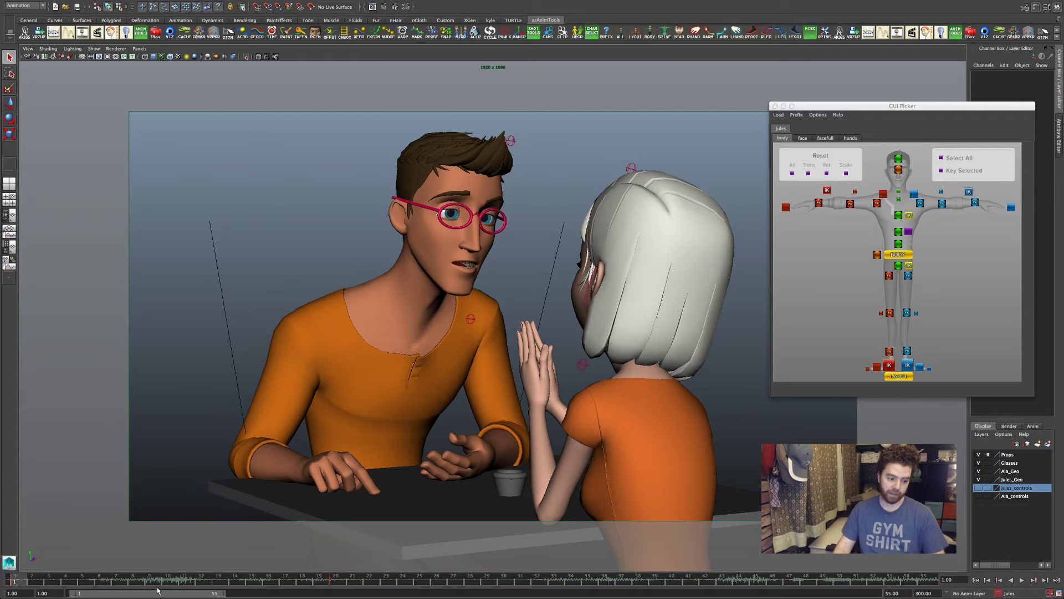
click(333, 581)
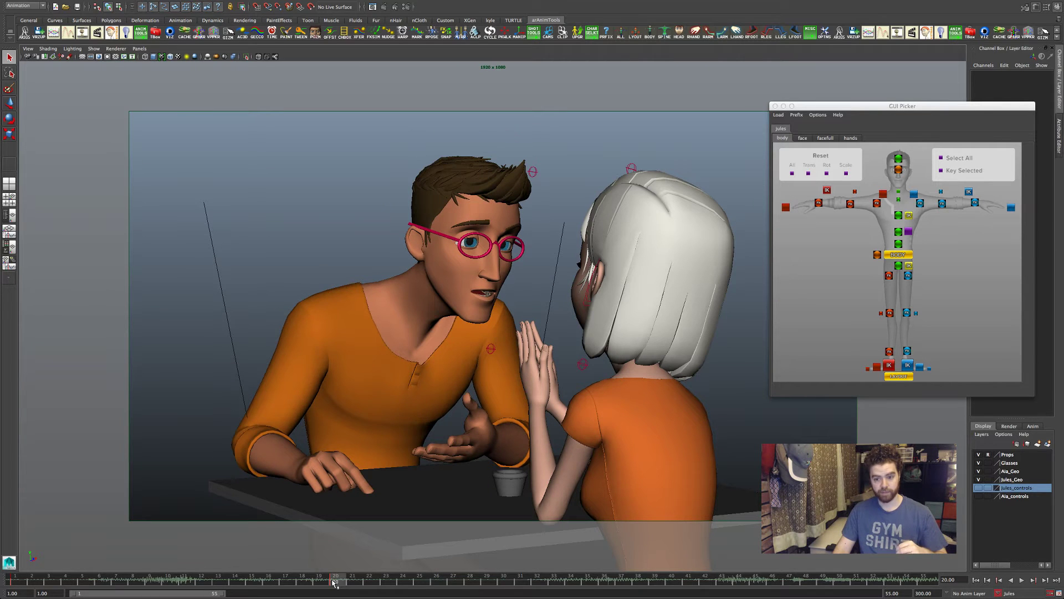
click(18, 580)
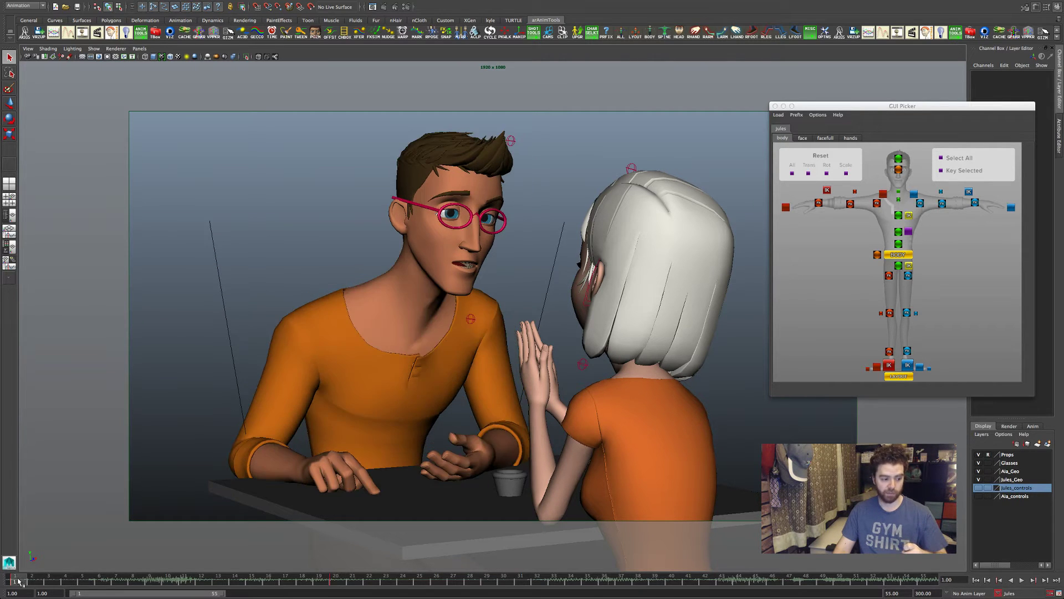
click(333, 580)
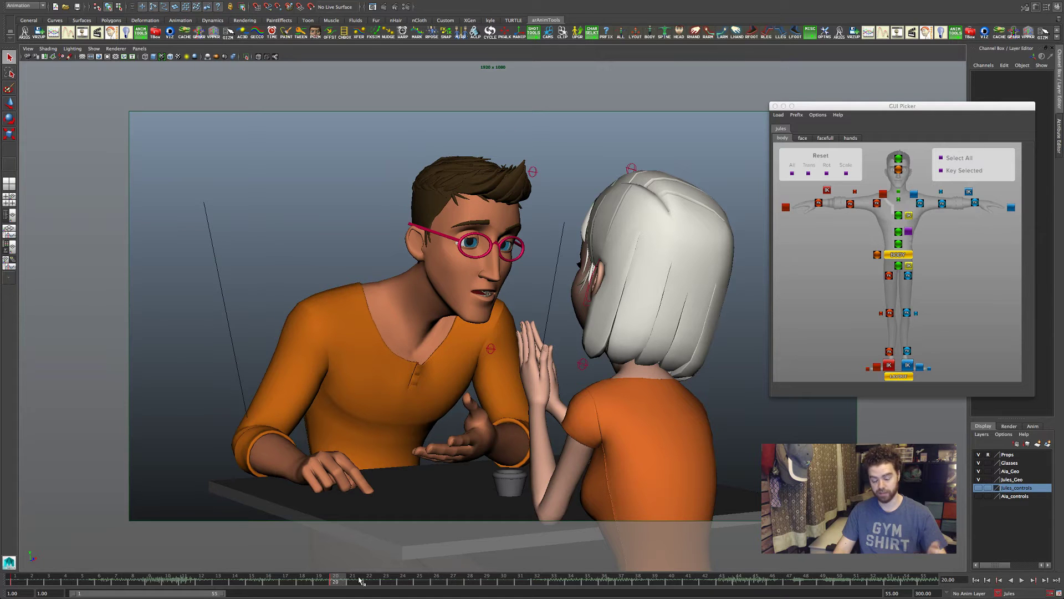
- Play the shot with sound from the first frame, adjusting the system volume, and stop the playback
click(977, 581)
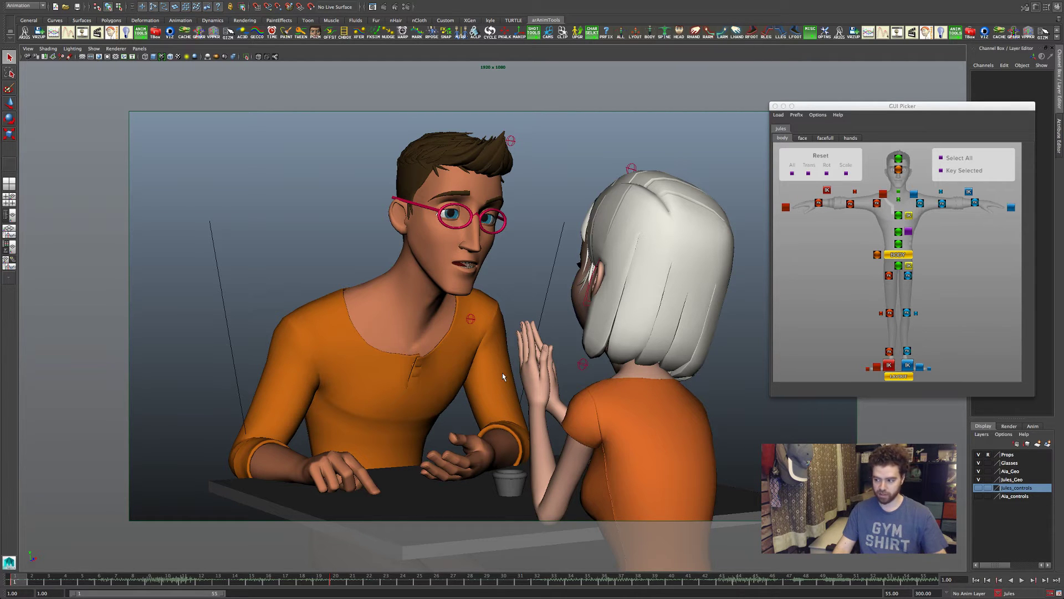
click(1021, 580)
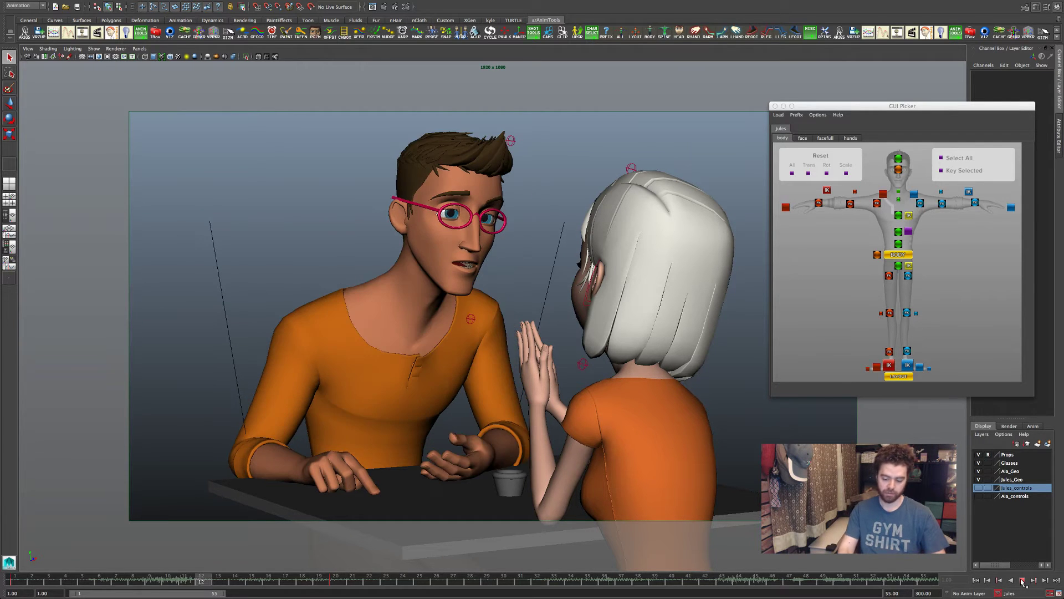
click(1021, 579)
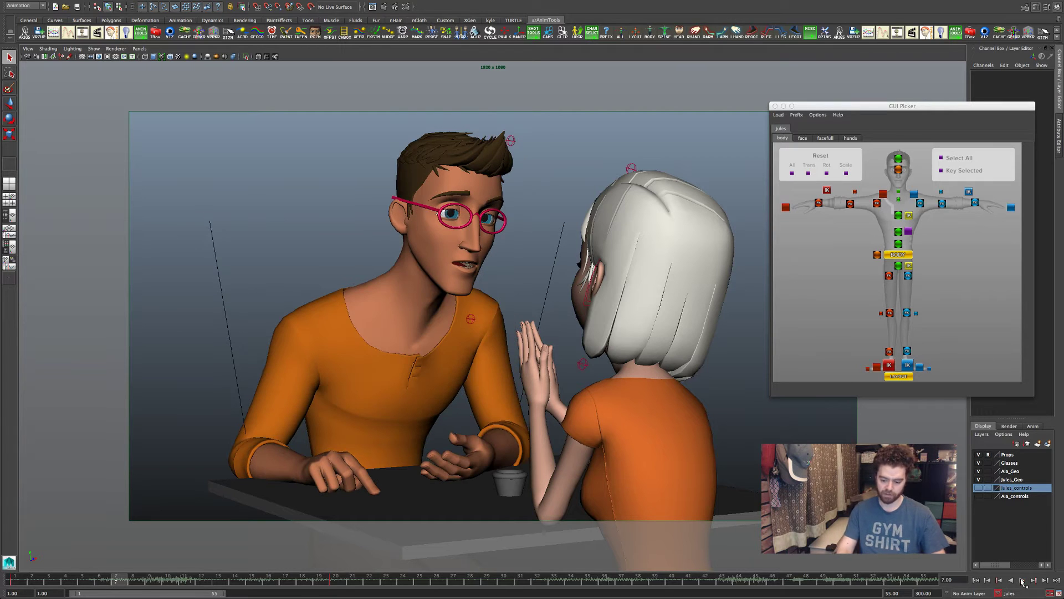
key(XF86AudioRaiseVolume)
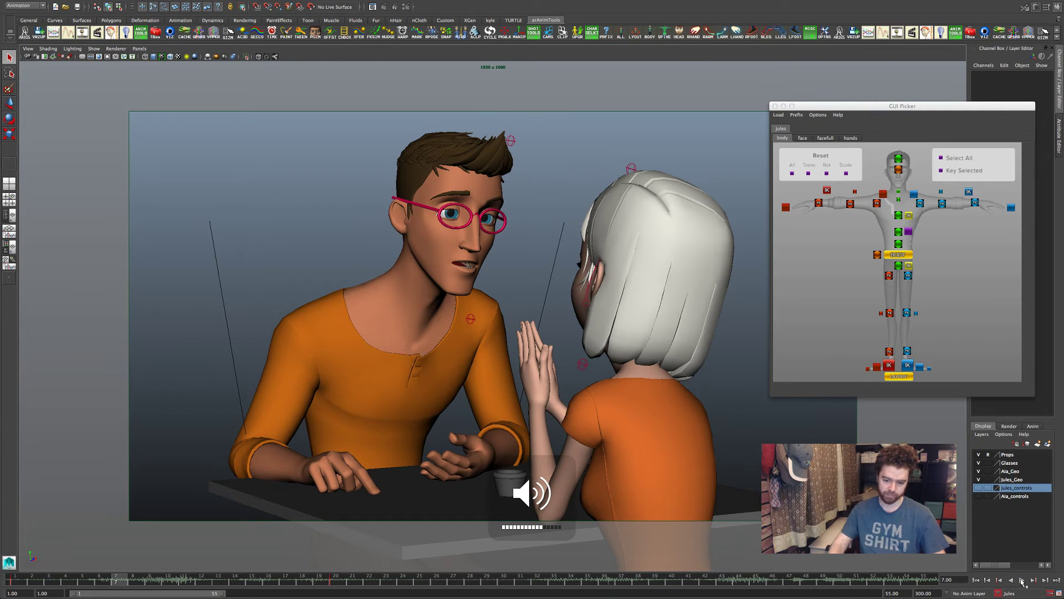
click(1022, 580)
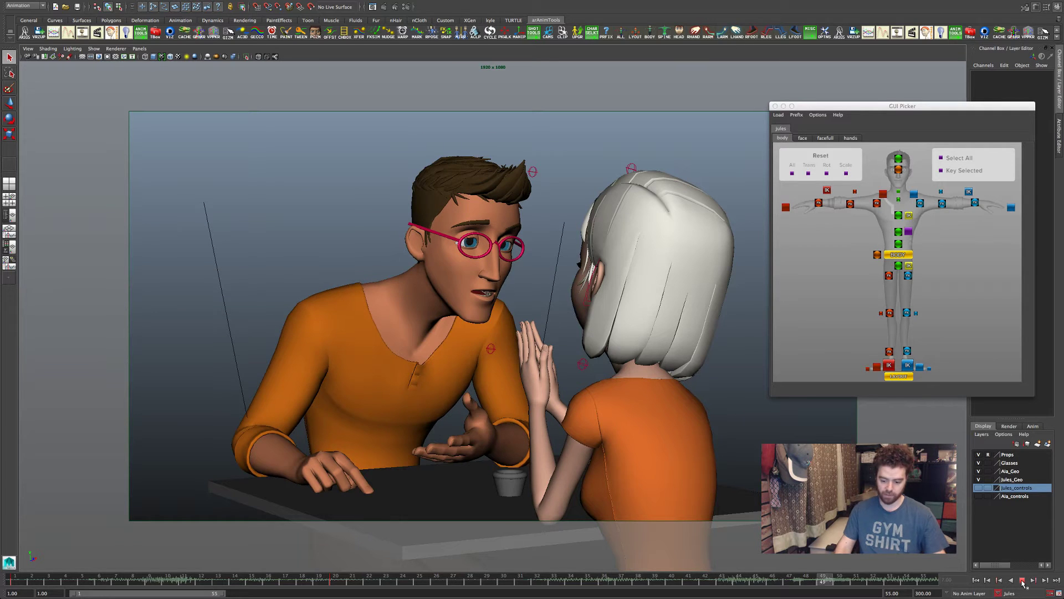
key(XF86AudioMute)
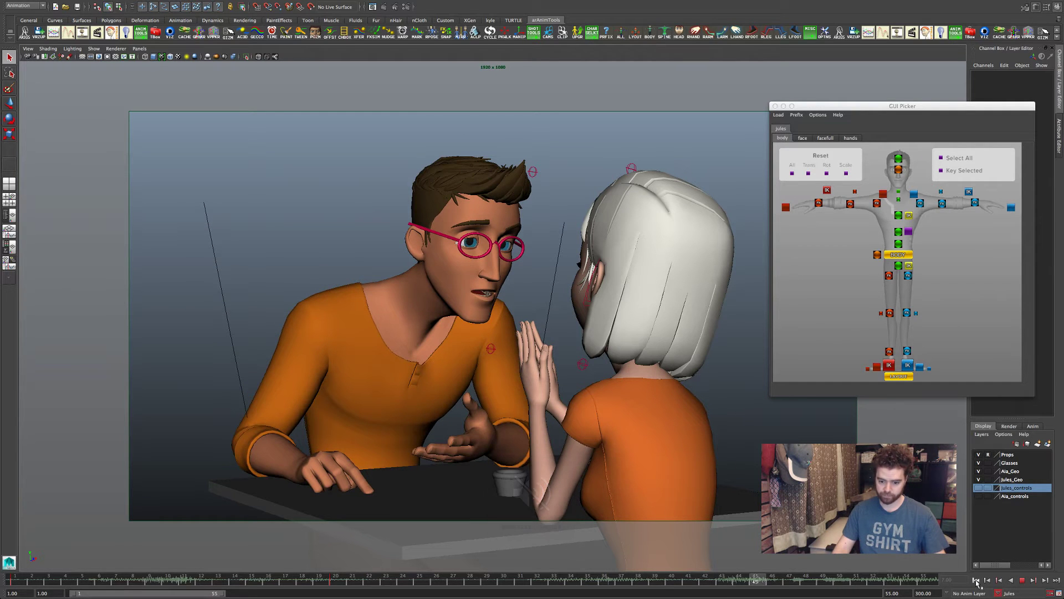
click(1022, 581)
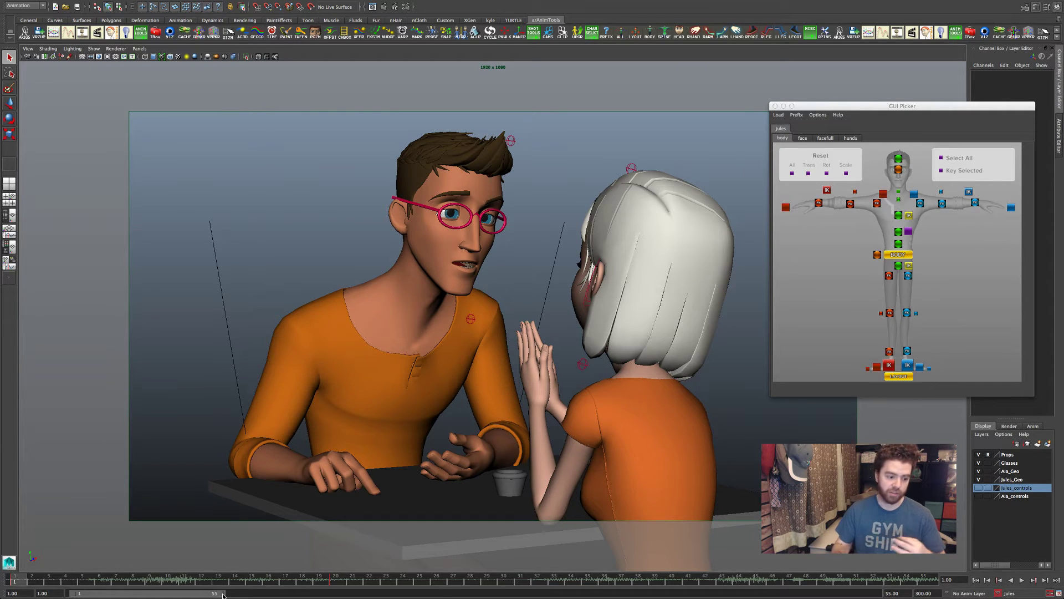
- Flip repeatedly between frames 1 and 20 to check the body pose change, ending on frame 1
click(336, 579)
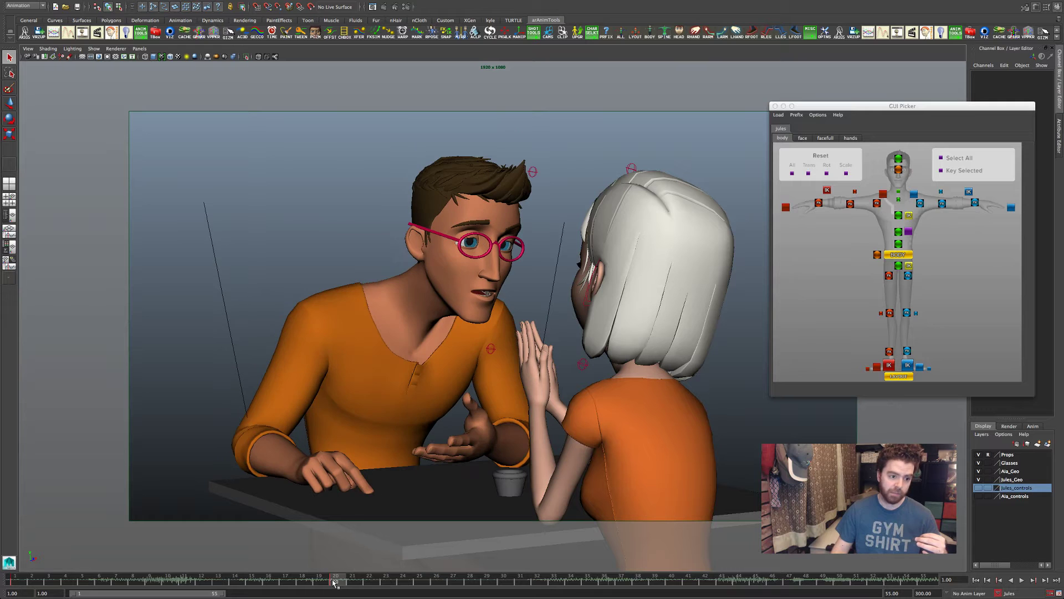
click(20, 581)
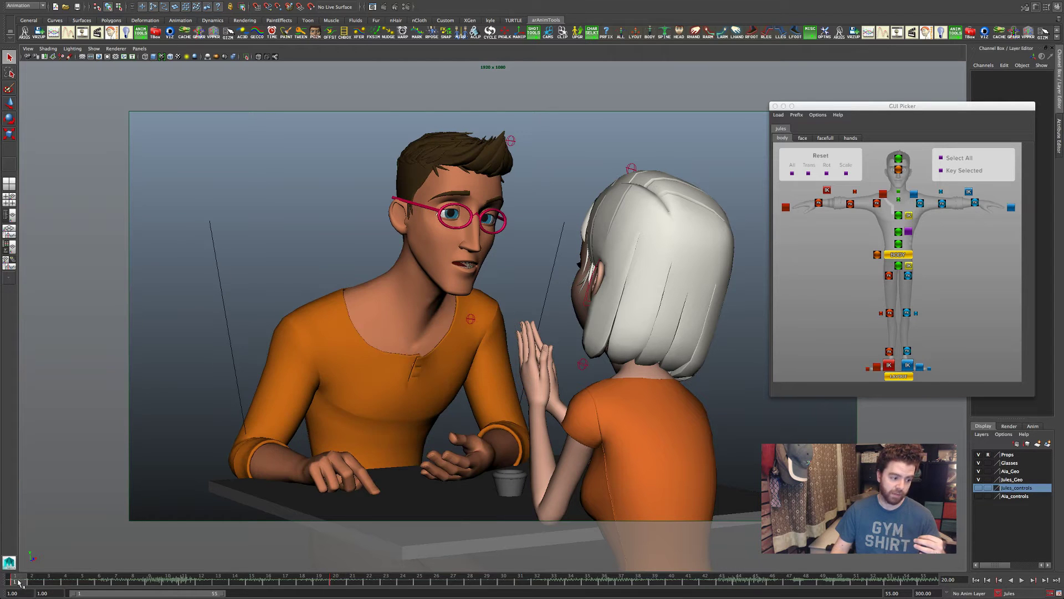
click(334, 580)
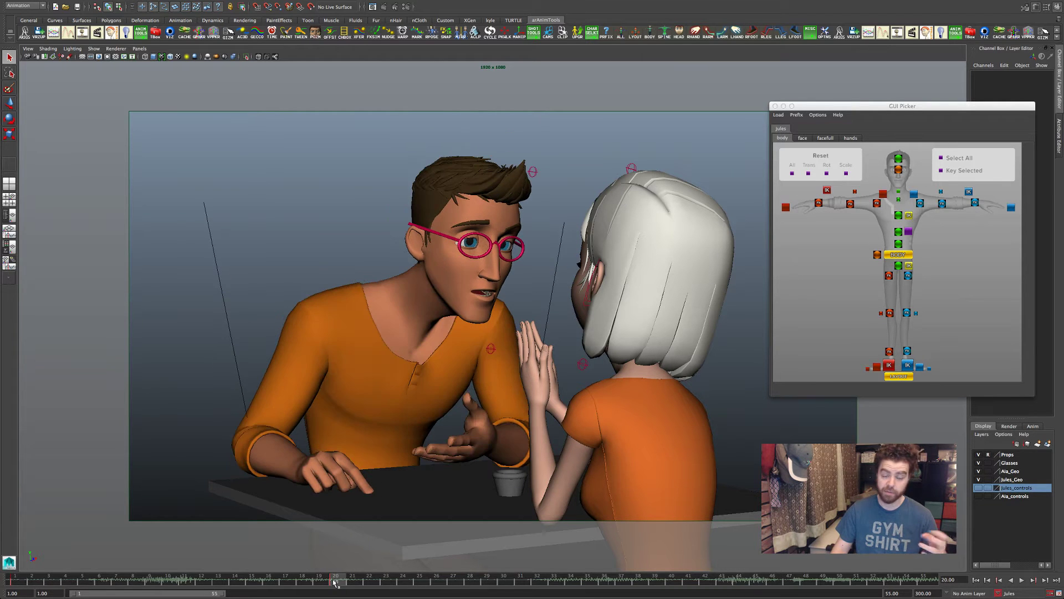
click(20, 580)
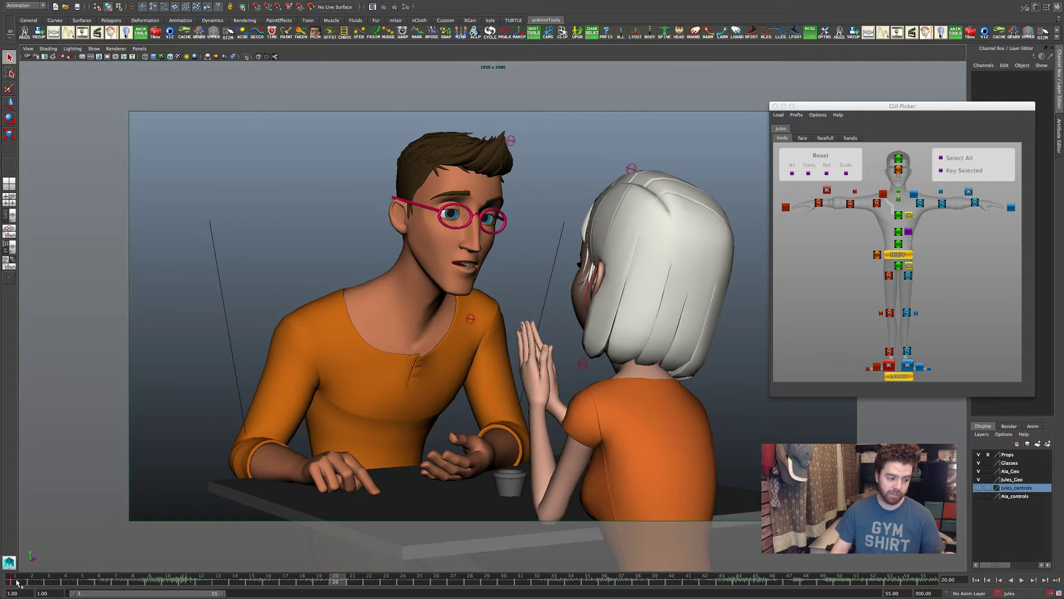
click(335, 580)
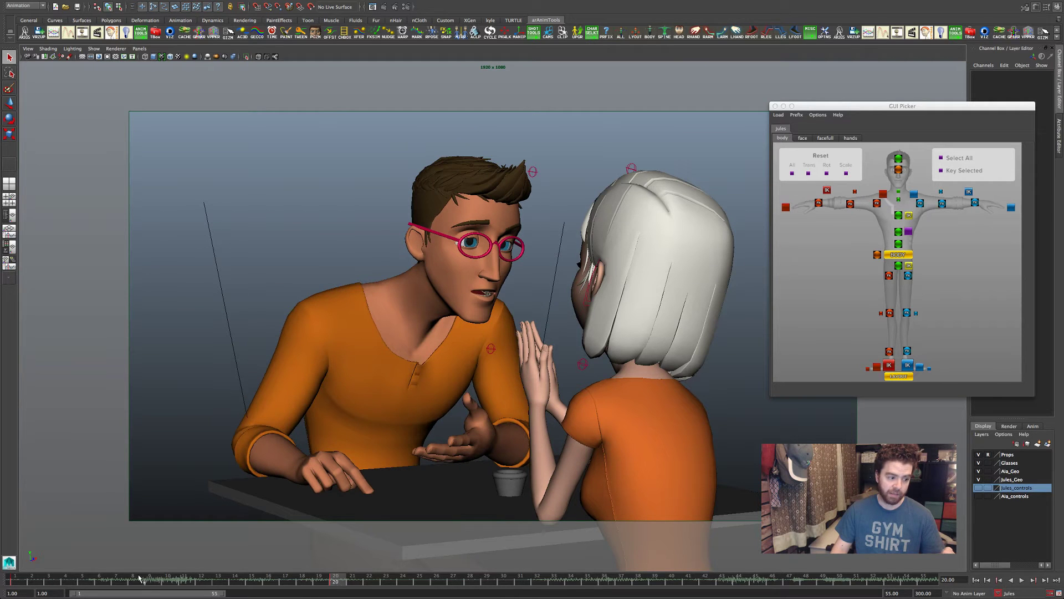
click(15, 580)
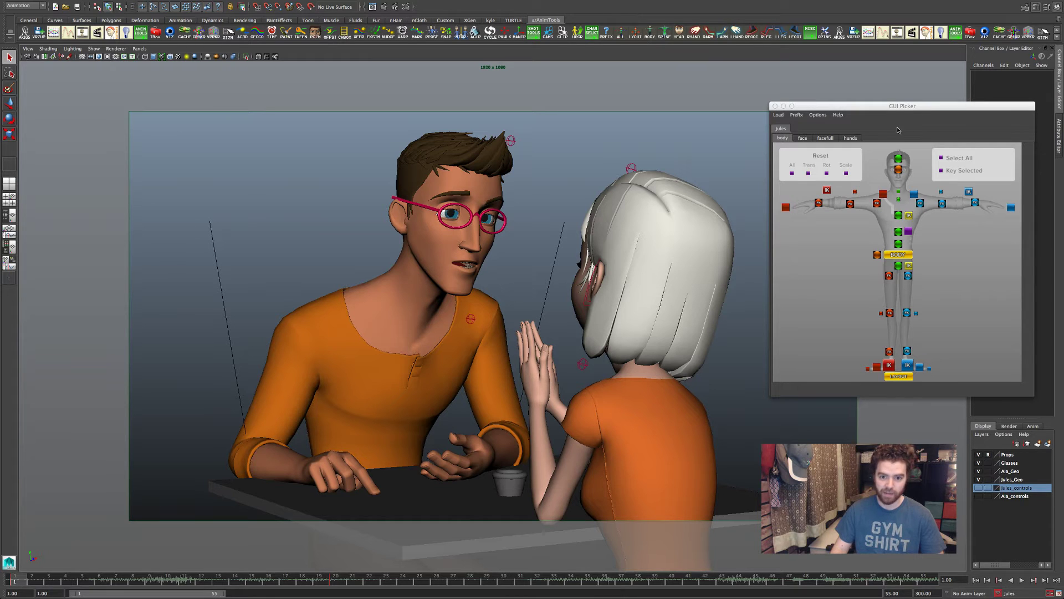
- Move the GUI Picker slightly higher, check frame 20 against frame 1, and show the picker's face controls
drag(886, 106, 886, 96)
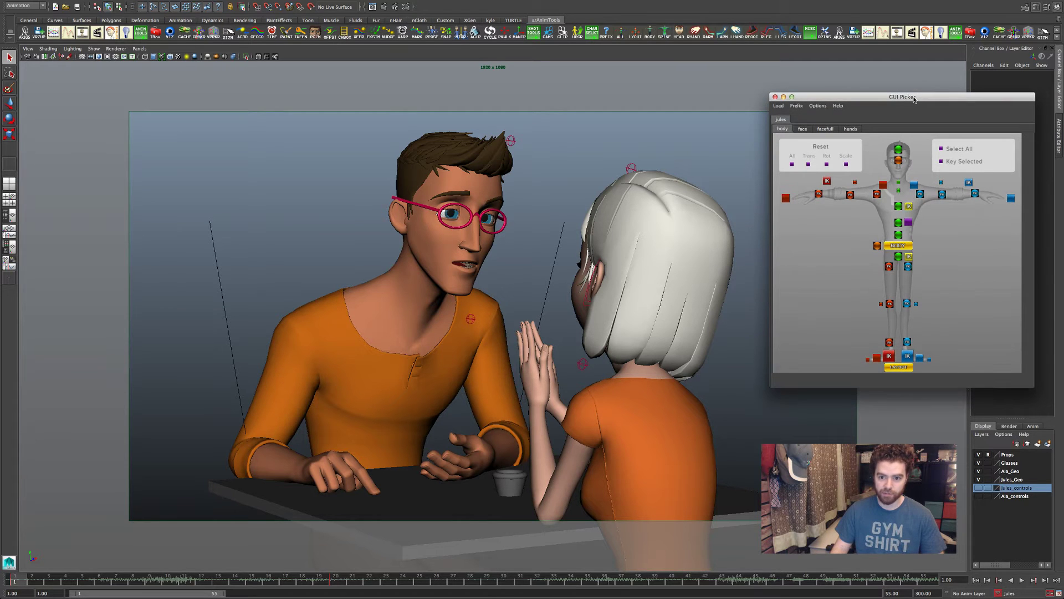
click(810, 22)
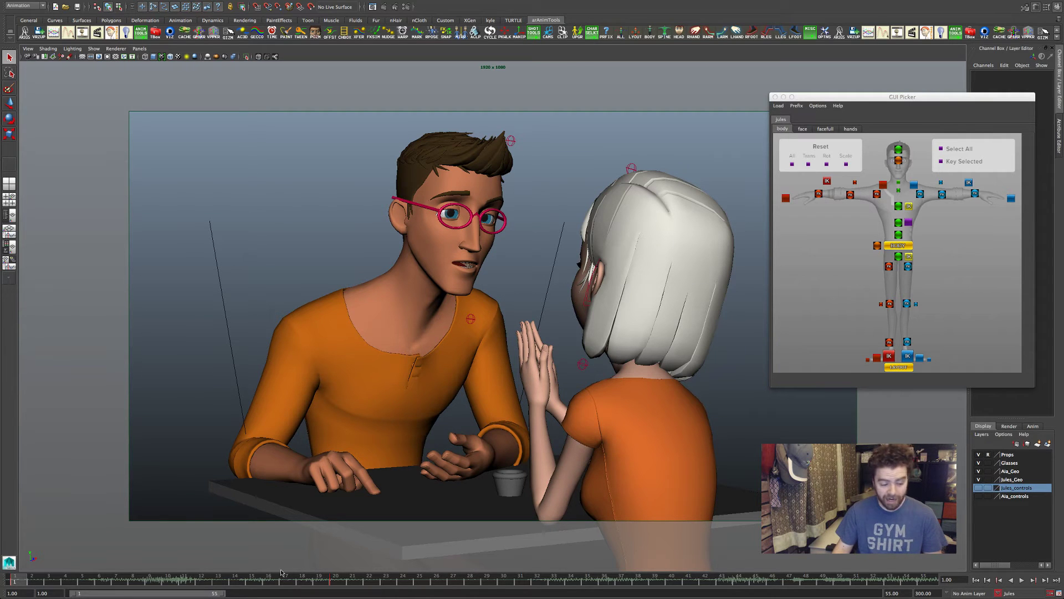
click(334, 580)
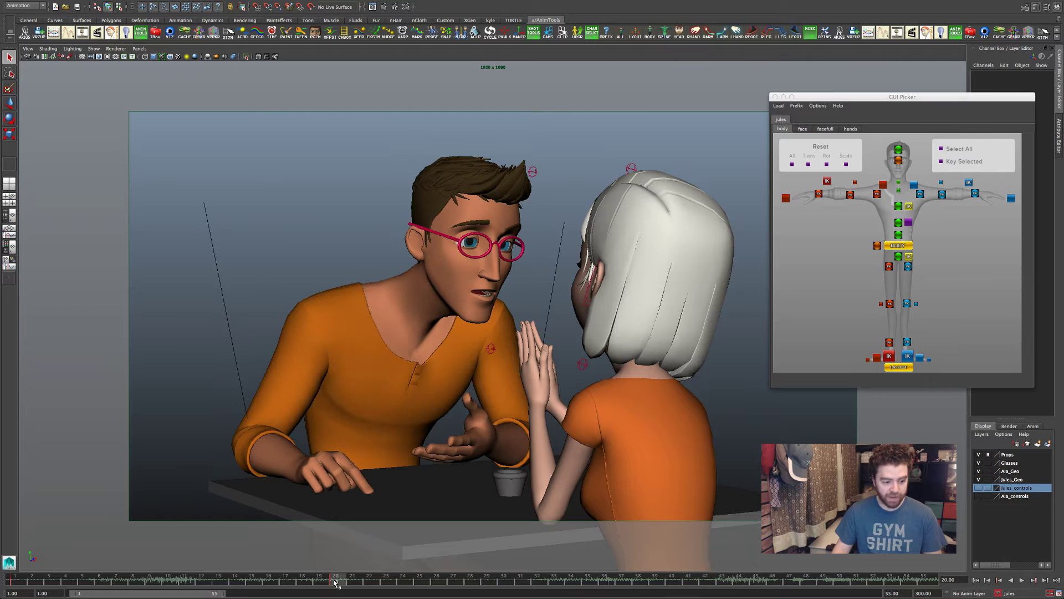
click(15, 580)
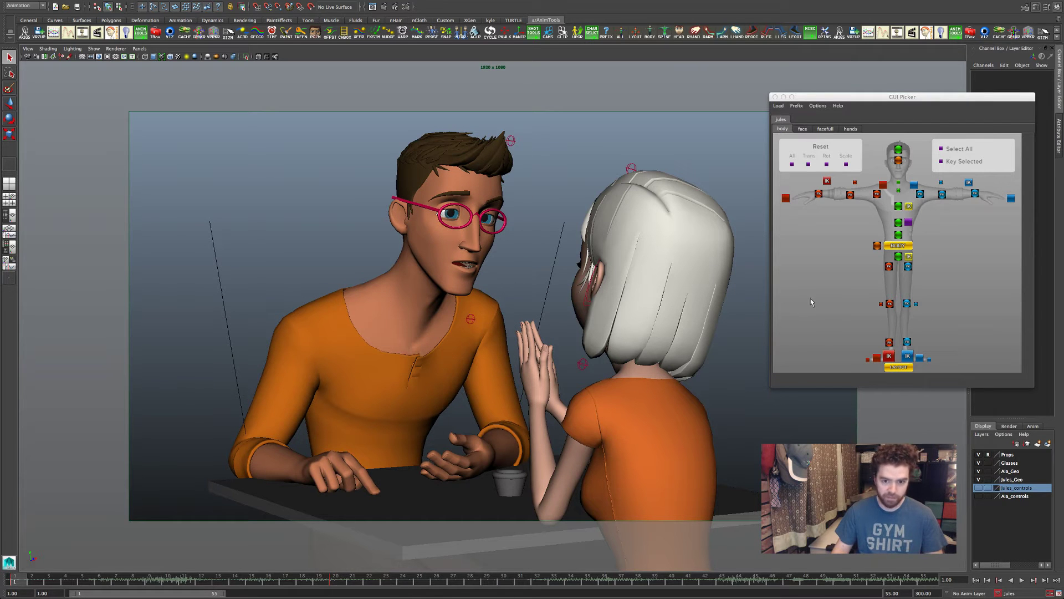
click(803, 128)
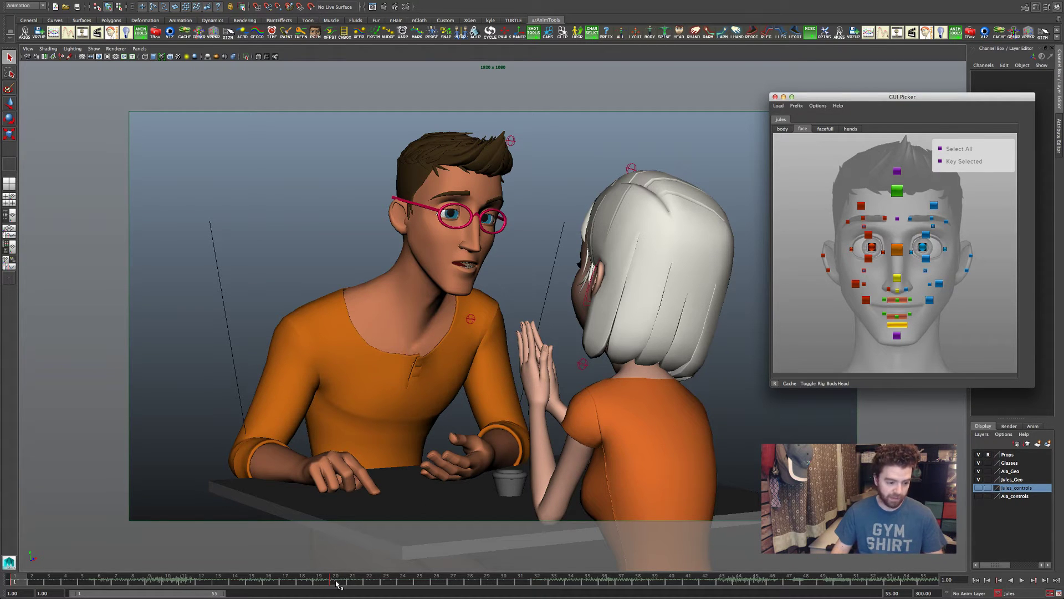
- Compare the male character's facial expressions at frames 1 and 20, moving the GUI Picker aside and ending on frame 1
click(334, 582)
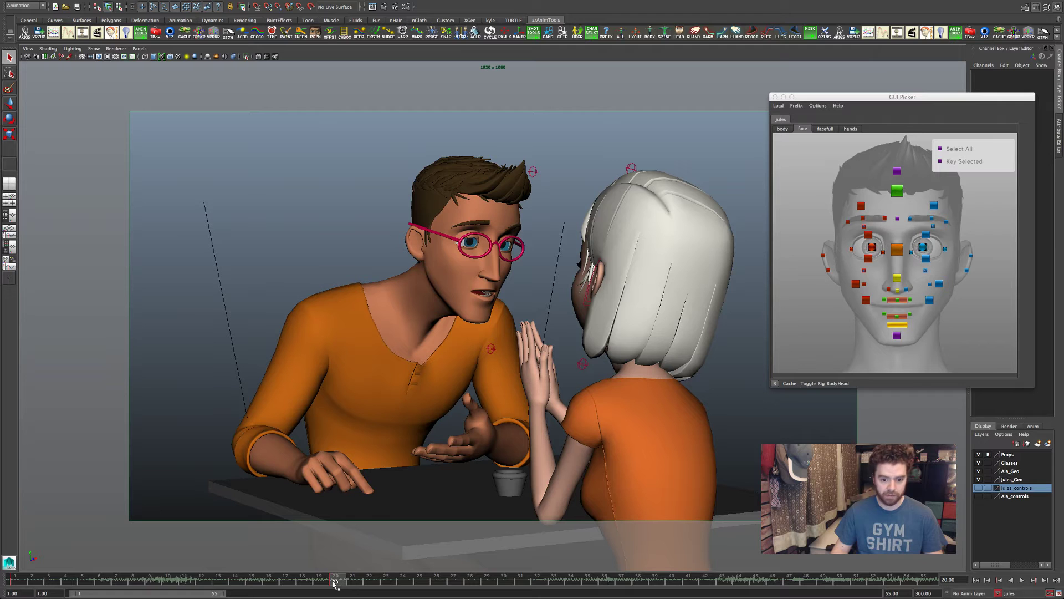
click(15, 581)
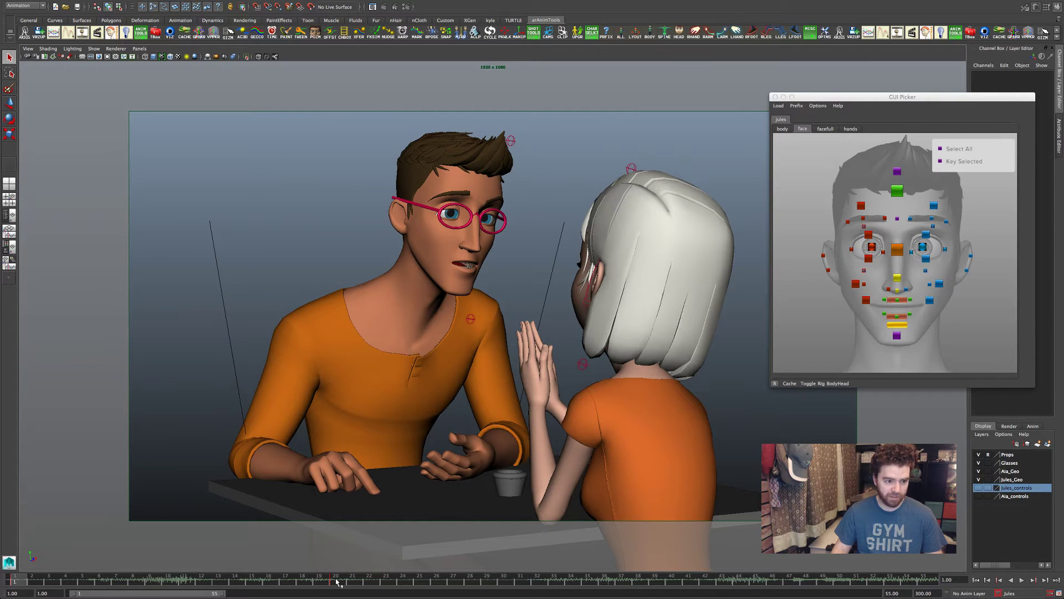
click(336, 580)
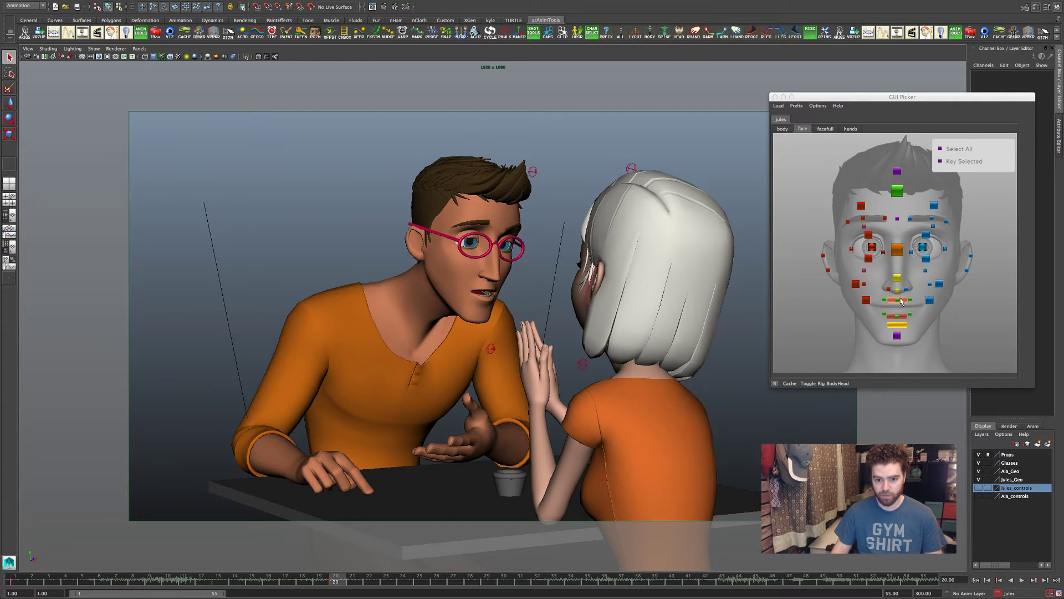
drag(953, 100, 960, 86)
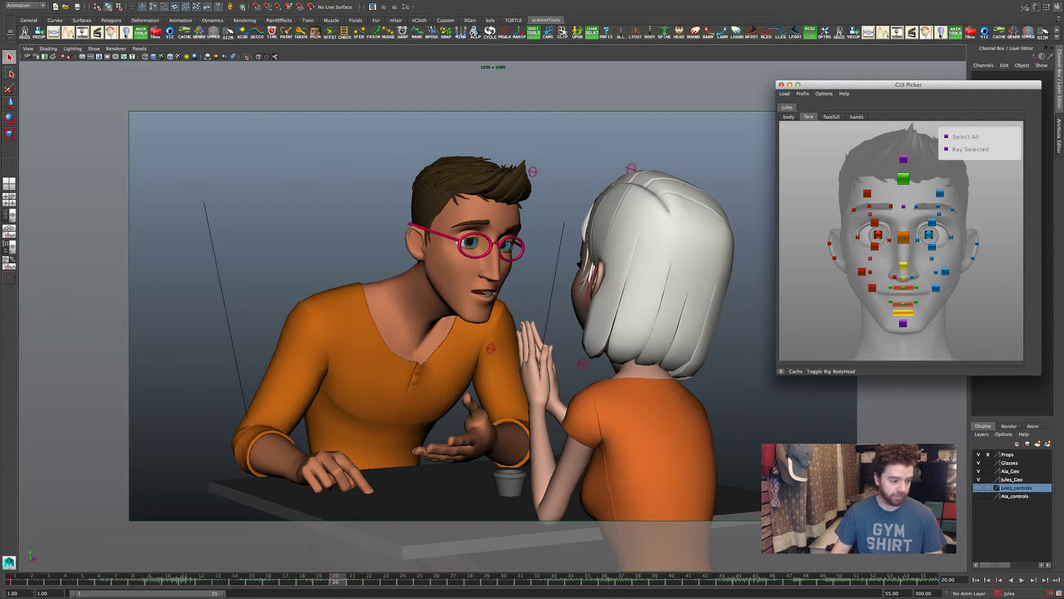
click(17, 582)
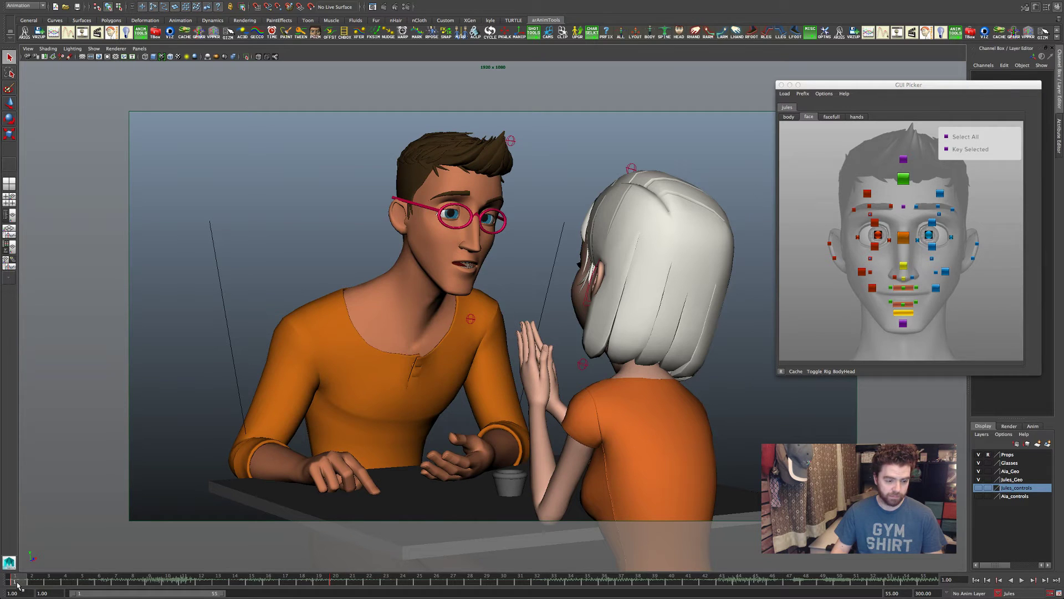
- Show the four-panel layout at frame 20 and examine the pose up close beside the video reference
key(space)
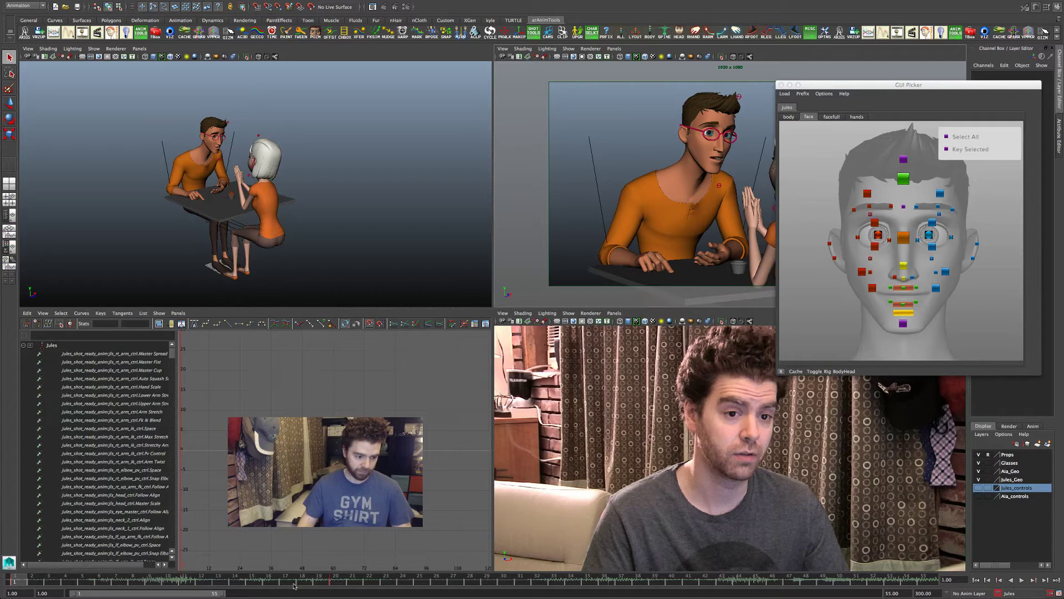
click(333, 580)
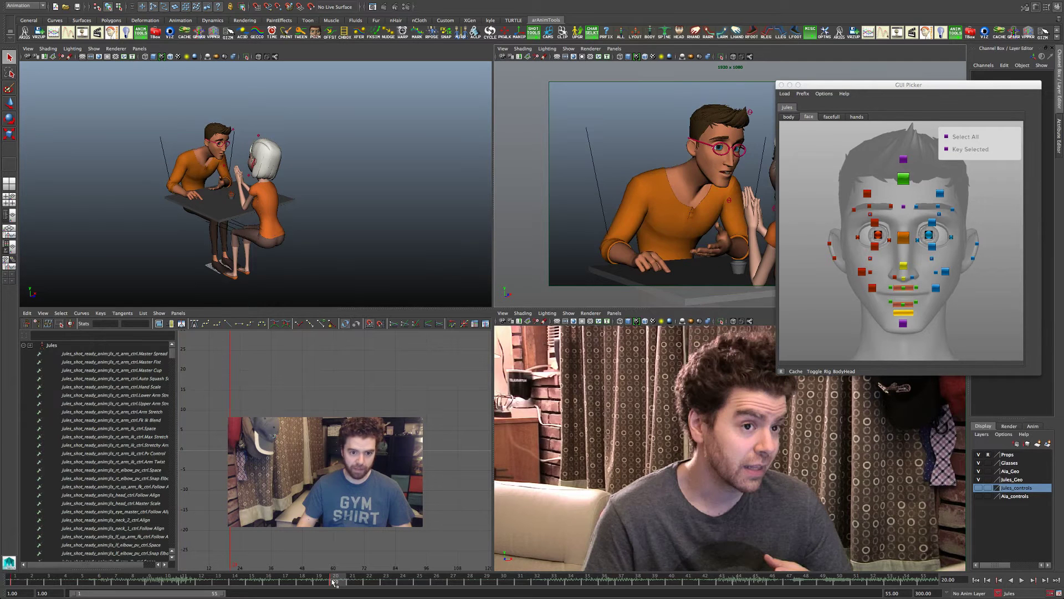
scroll(331, 159, up, 3)
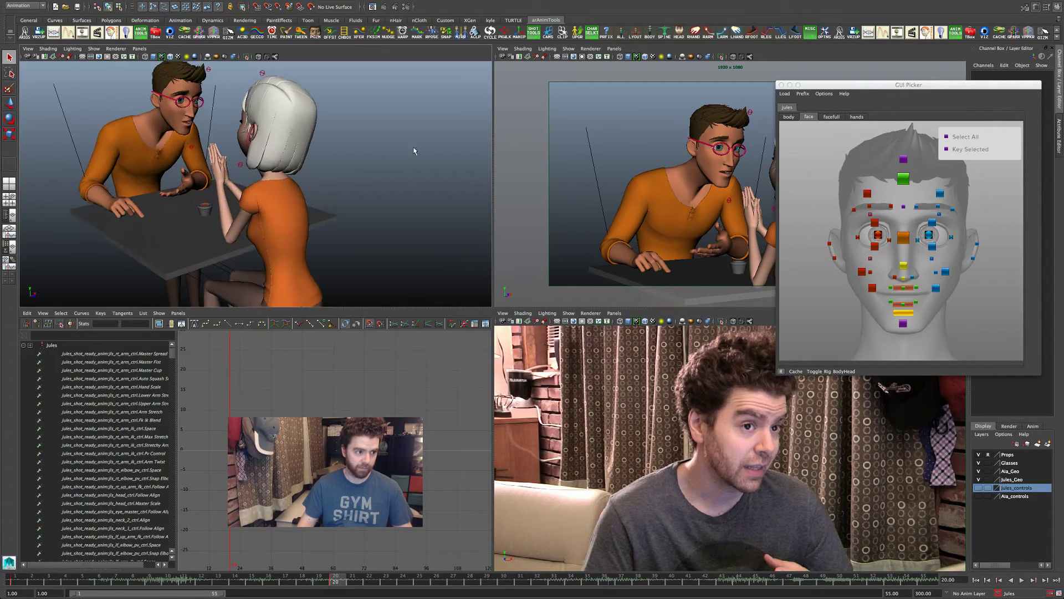
- Hide the Ala_Geo layer and frame the male character's face from the front in the perspective view
alt+drag(331, 160, 288, 188)
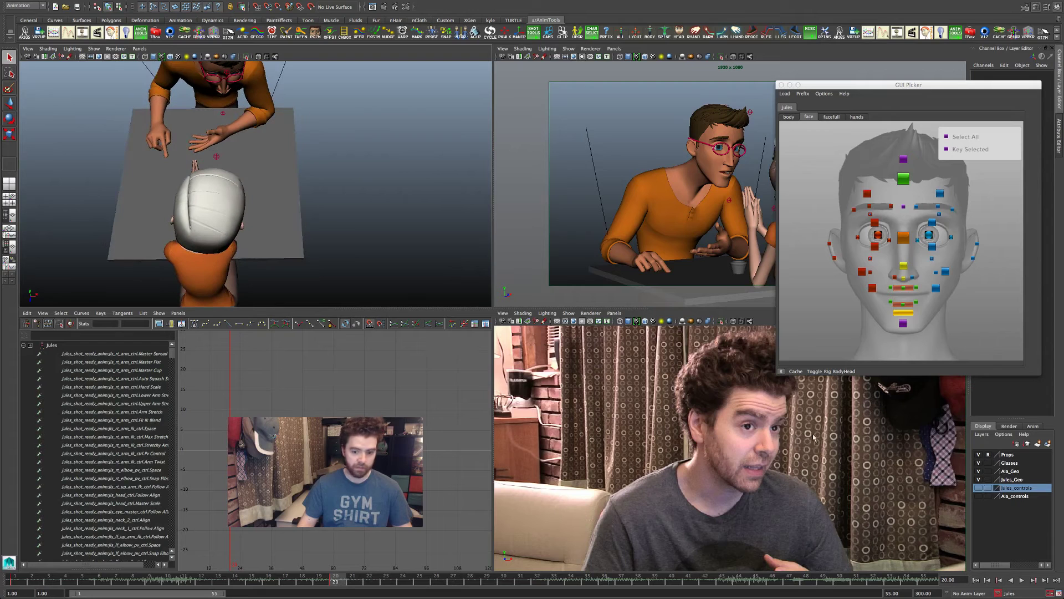
click(978, 471)
alt+drag(198, 143, 269, 229)
scroll(283, 153, up, 3)
alt+right_drag(269, 229, 320, 221)
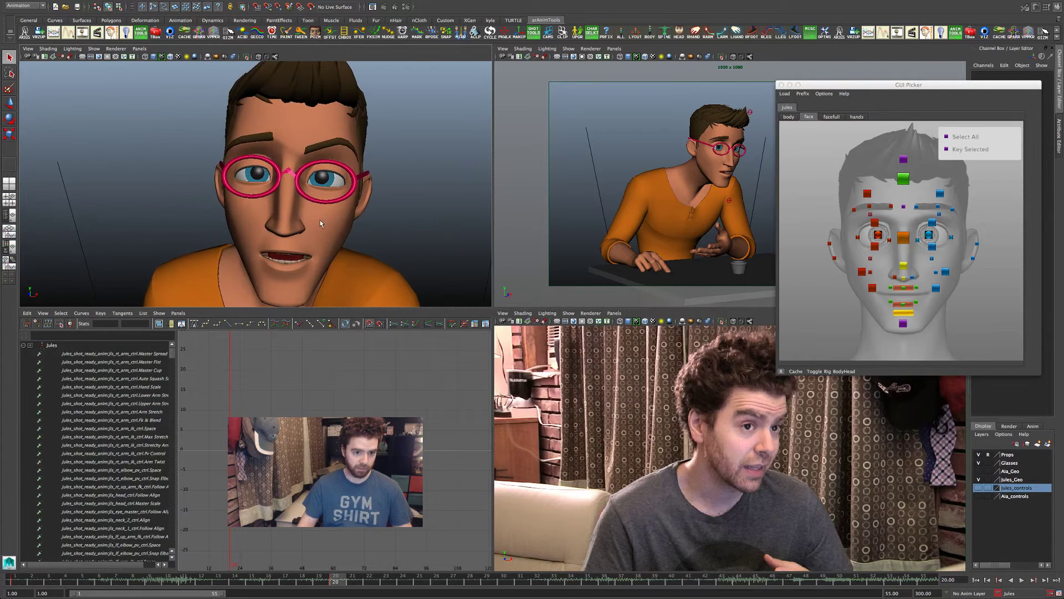
alt+middle_drag(335, 210, 311, 194)
alt+drag(275, 222, 288, 228)
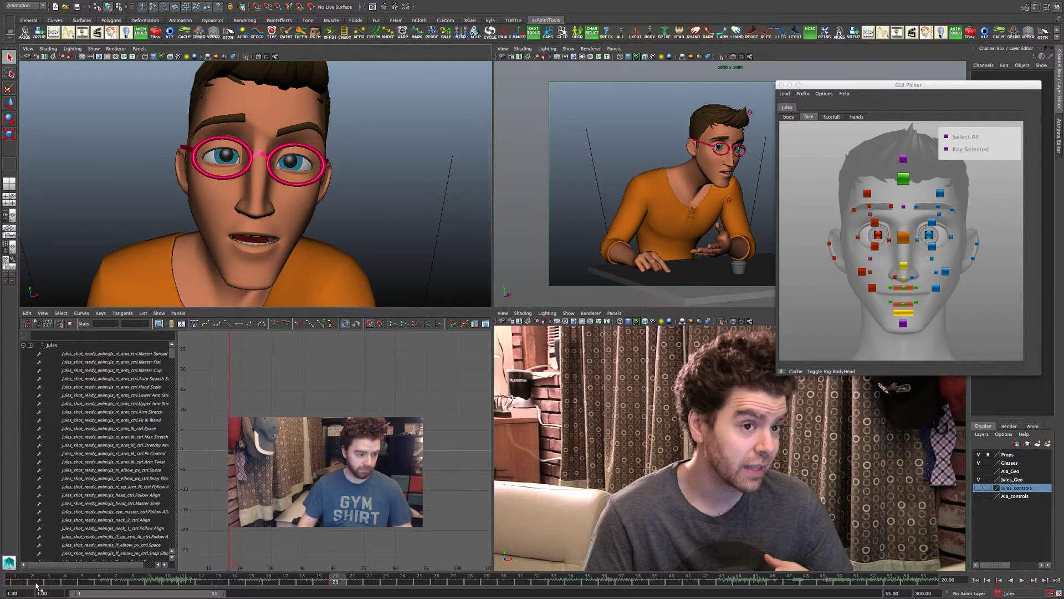
- Compare the male character's face close-up at frames 1 and 20, ending on frame 20
click(16, 581)
click(335, 580)
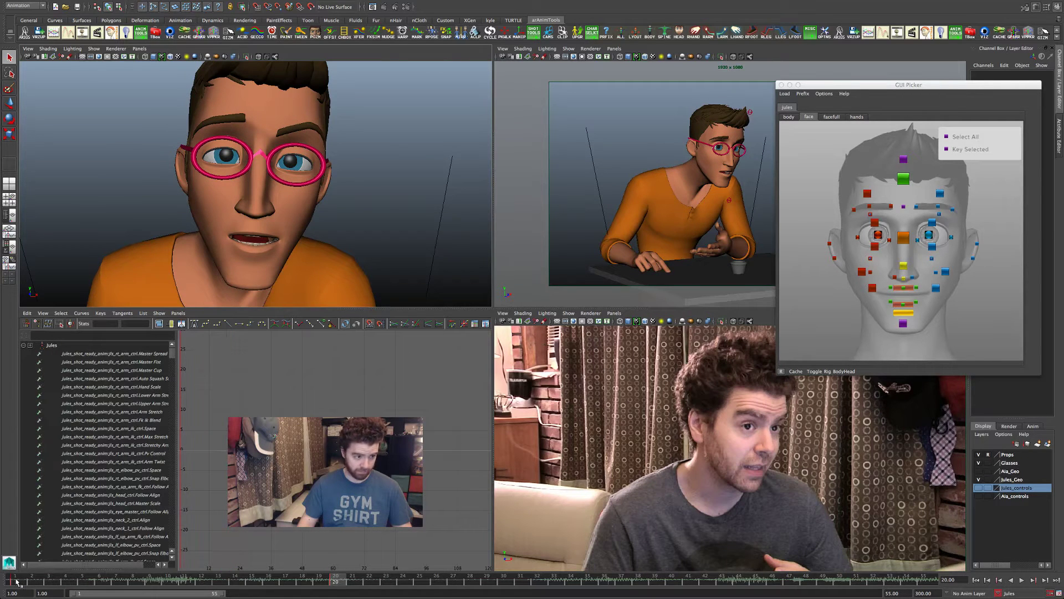
click(17, 581)
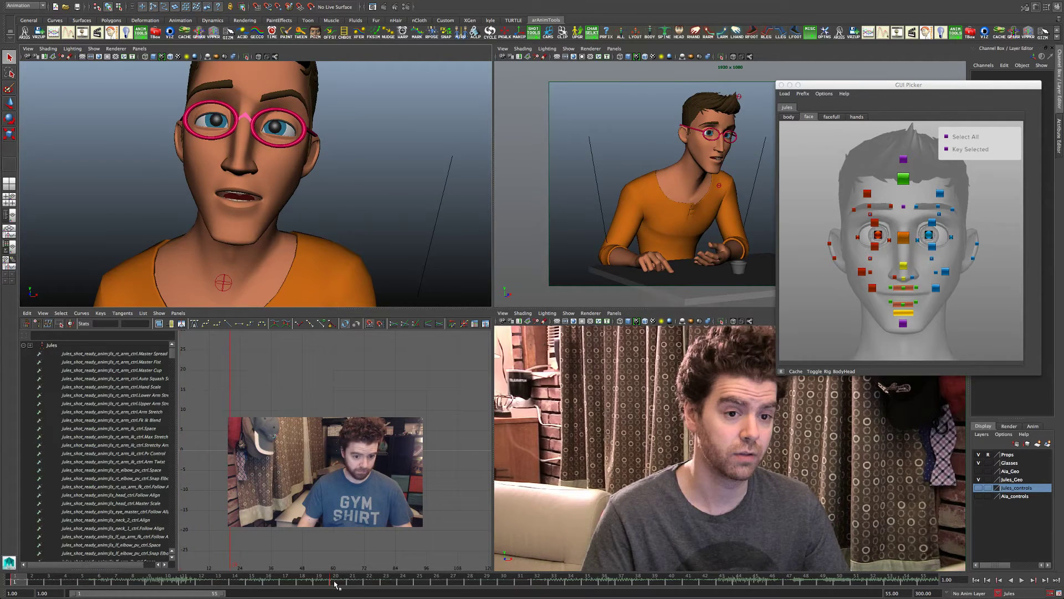
click(335, 581)
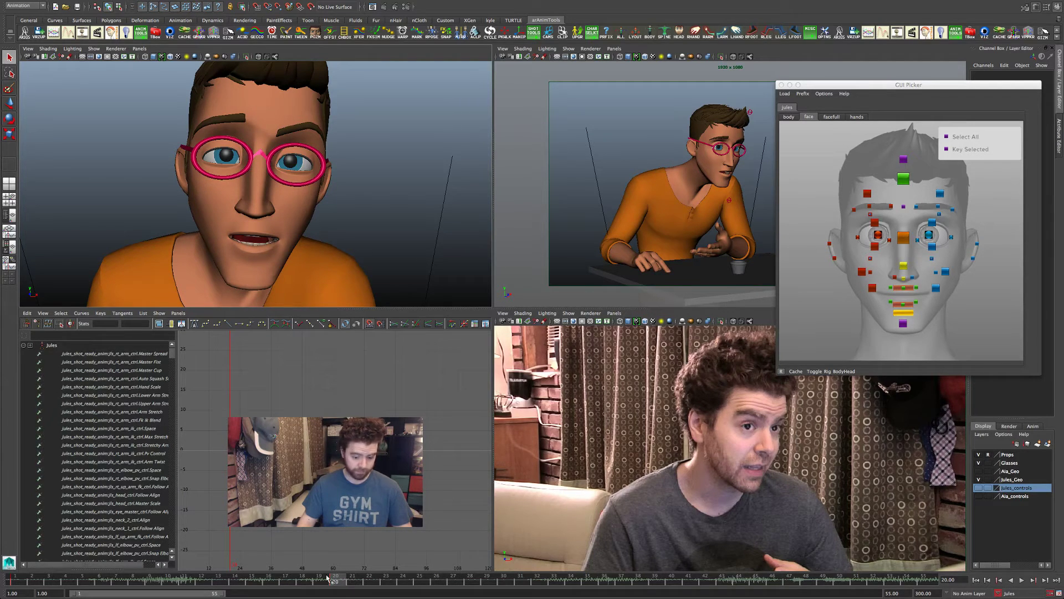
- Play back the shot, go to frame 32, and enlarge the shot camera view
key(XF86AudioRaiseVolume)
key(alt+v)
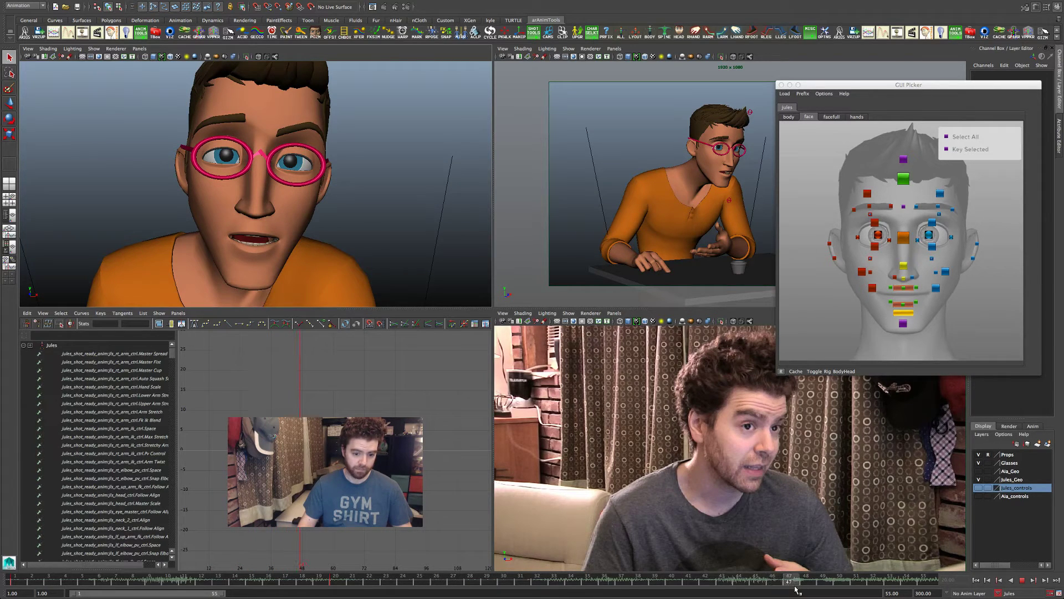
mouse_move(511, 580)
mouse_down()
mouse_move(547, 583)
mouse_move(536, 582)
mouse_up()
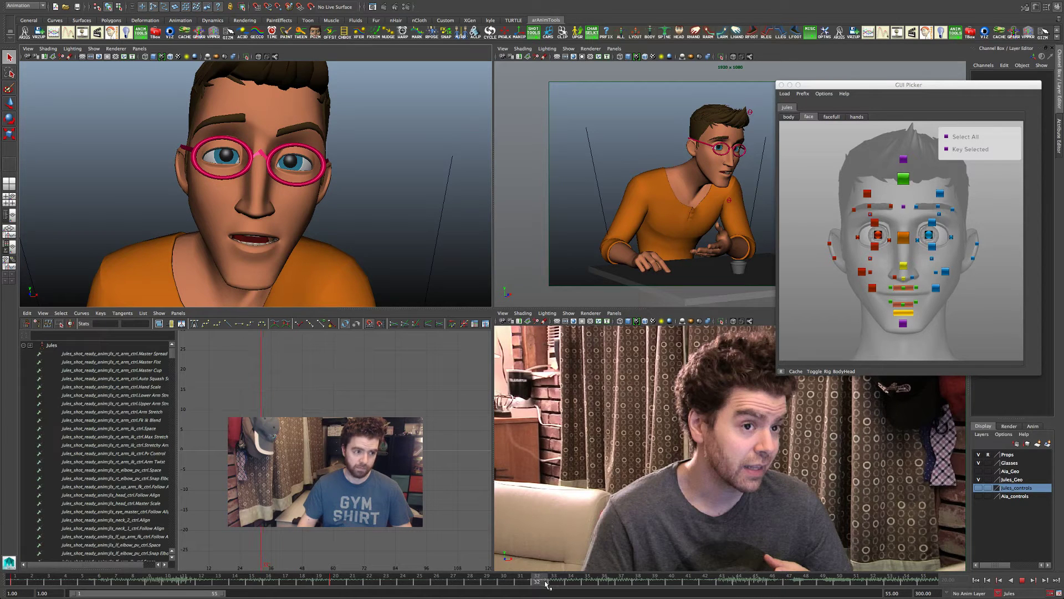
alt+right_drag(406, 226, 267, 215)
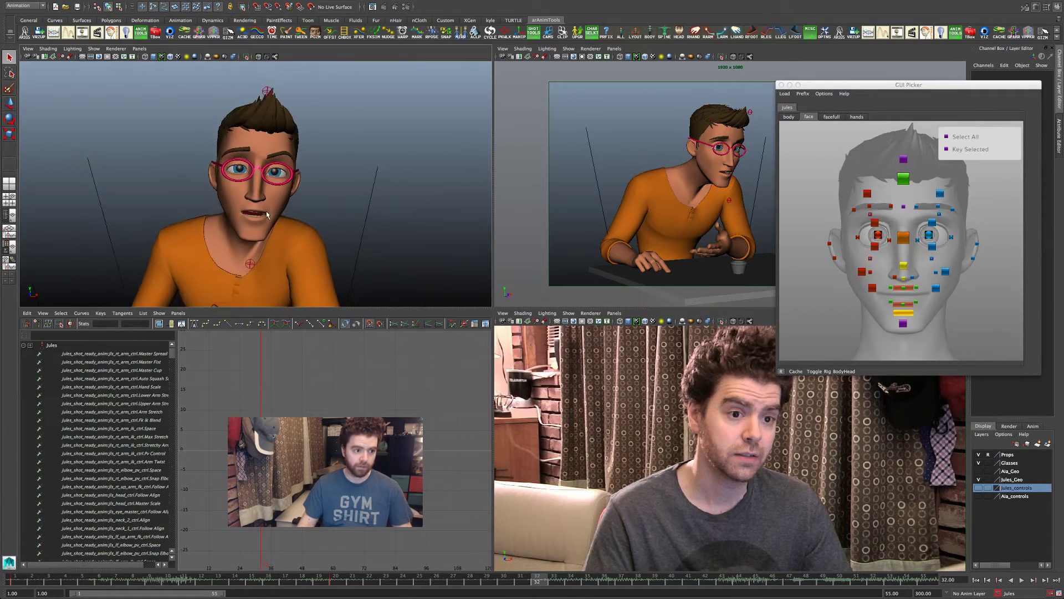
alt+drag(230, 228, 376, 221)
key(space)
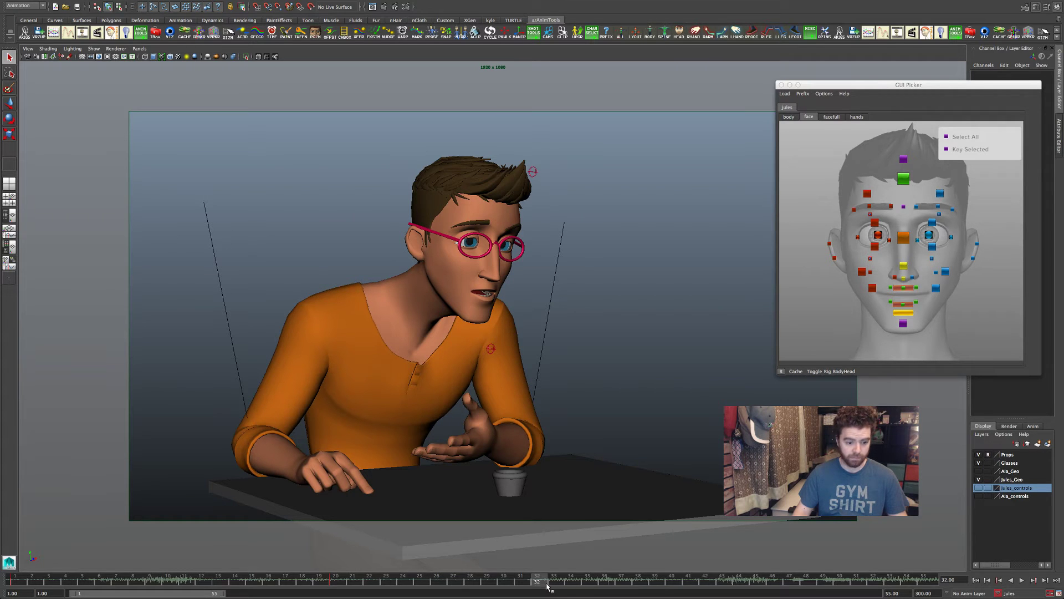
- Shift the male character's eye master control slightly up and toward his right at frame 32
click(917, 256)
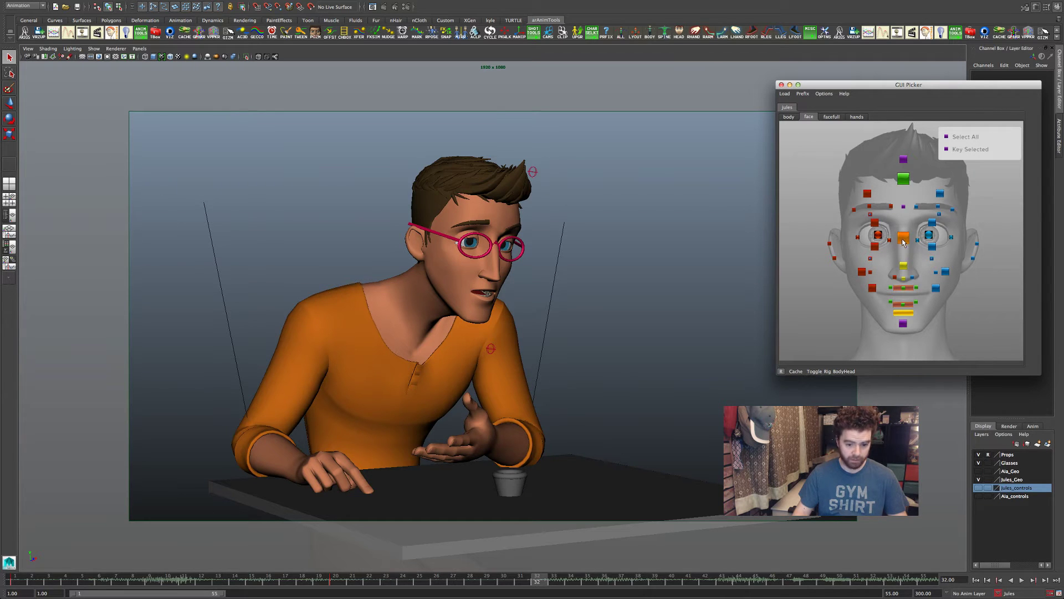
click(998, 593)
click(997, 593)
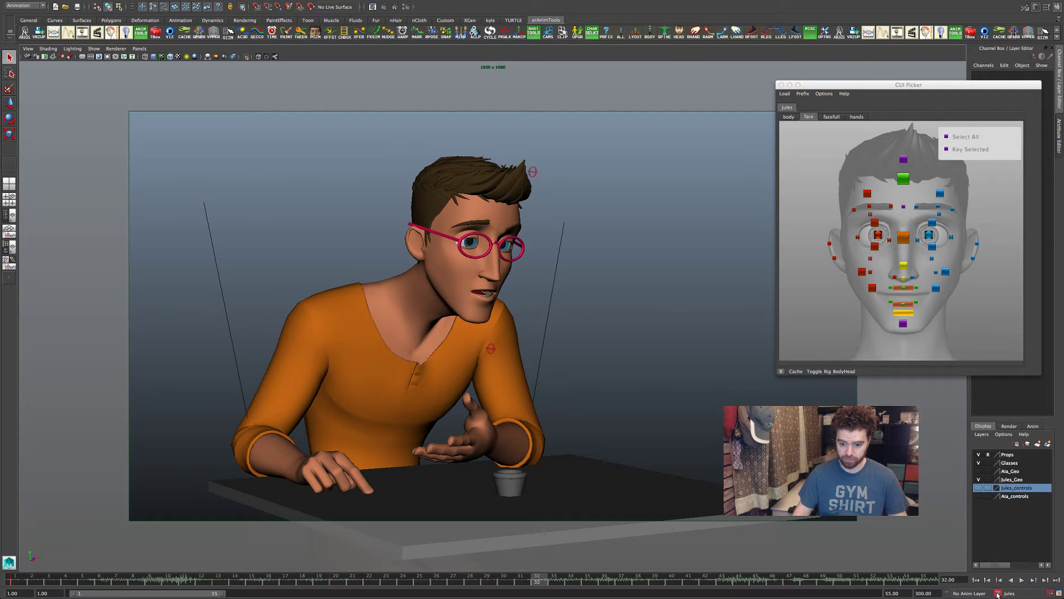
click(903, 242)
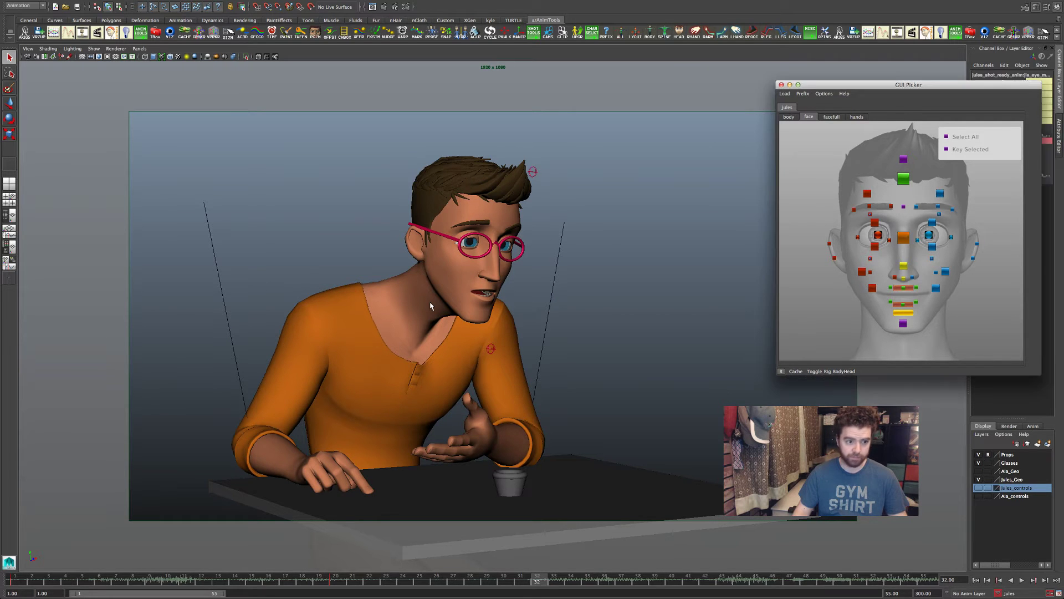
key(w)
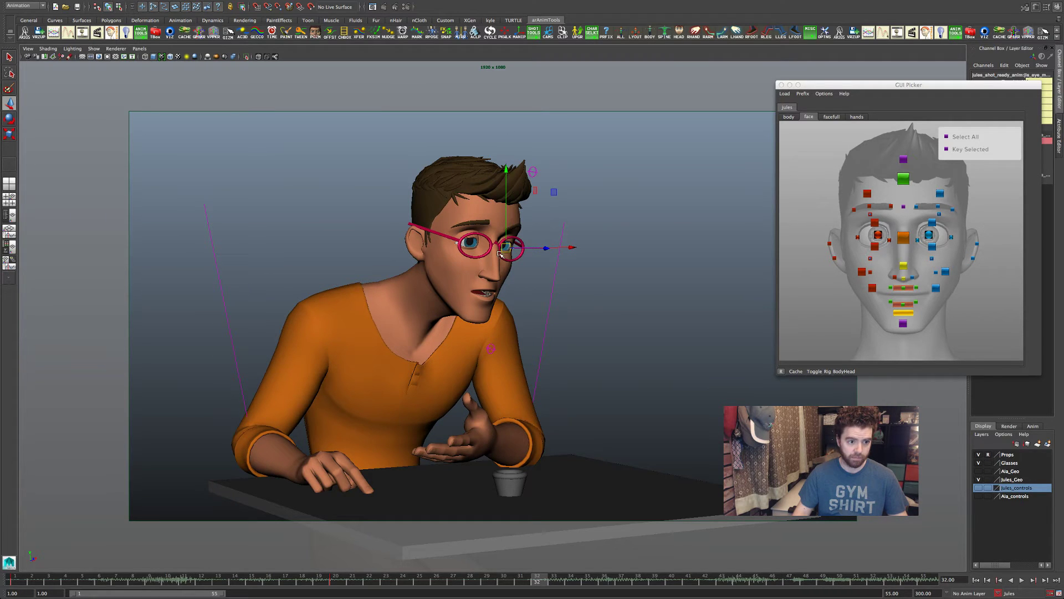
drag(494, 241, 489, 238)
key(space)
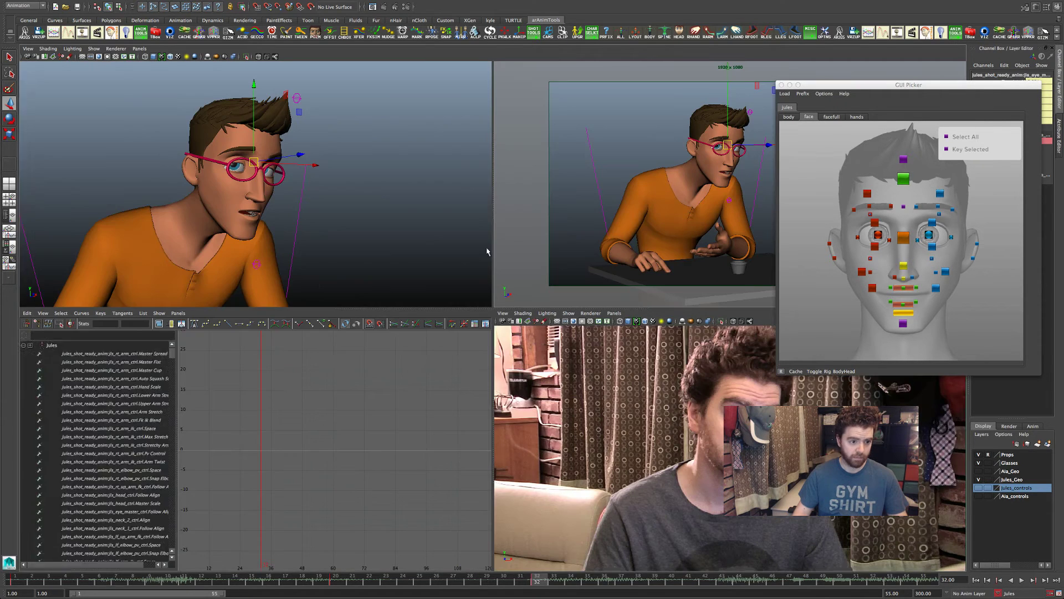
- Refine the gaze in an enlarged face close-up by moving the eye master control slightly up and toward the character's left
alt+drag(347, 216, 325, 198)
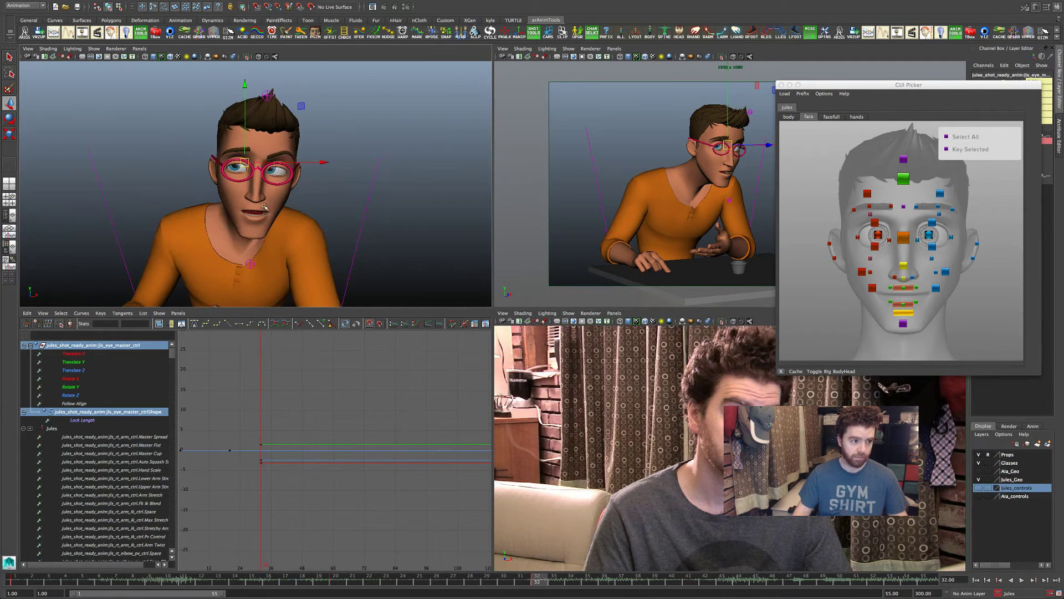
scroll(324, 198, up, 5)
scroll(239, 170, up, 3)
alt+middle_drag(239, 170, 332, 233)
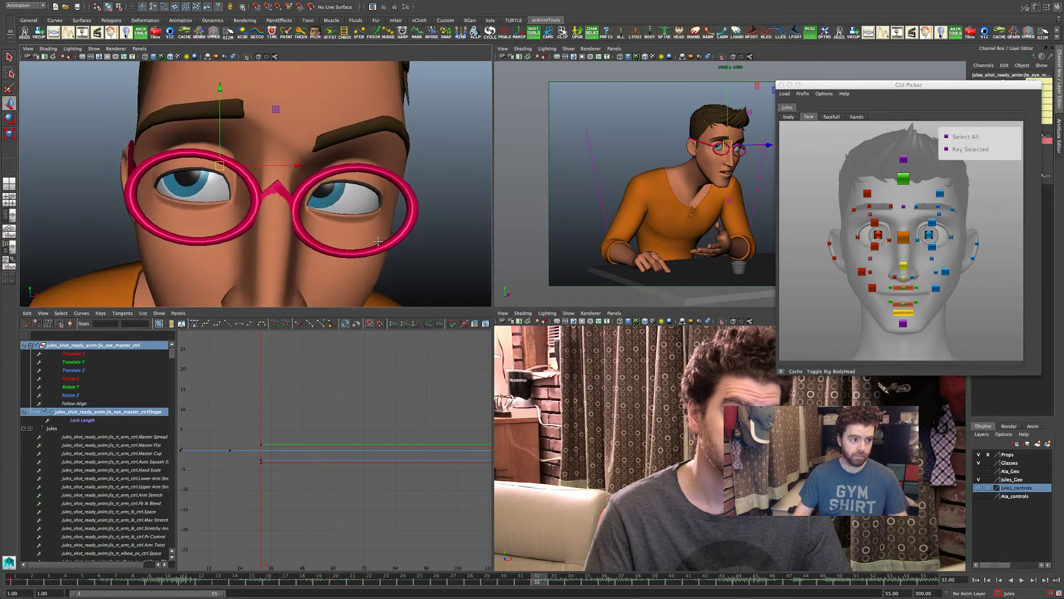
scroll(332, 232, down, 2)
scroll(346, 238, up, 2)
scroll(345, 238, down, 5)
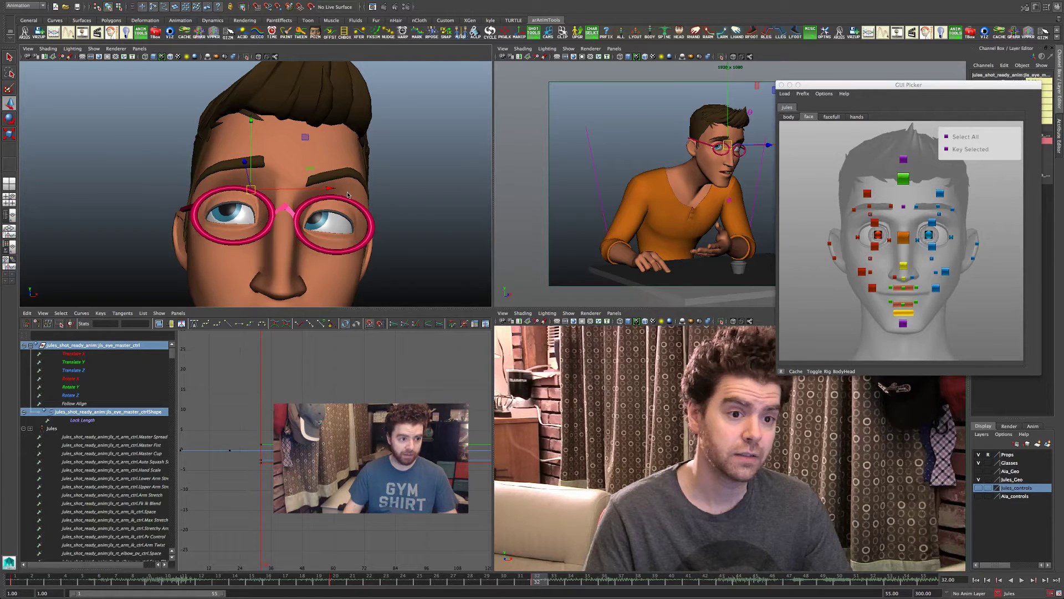
key(space)
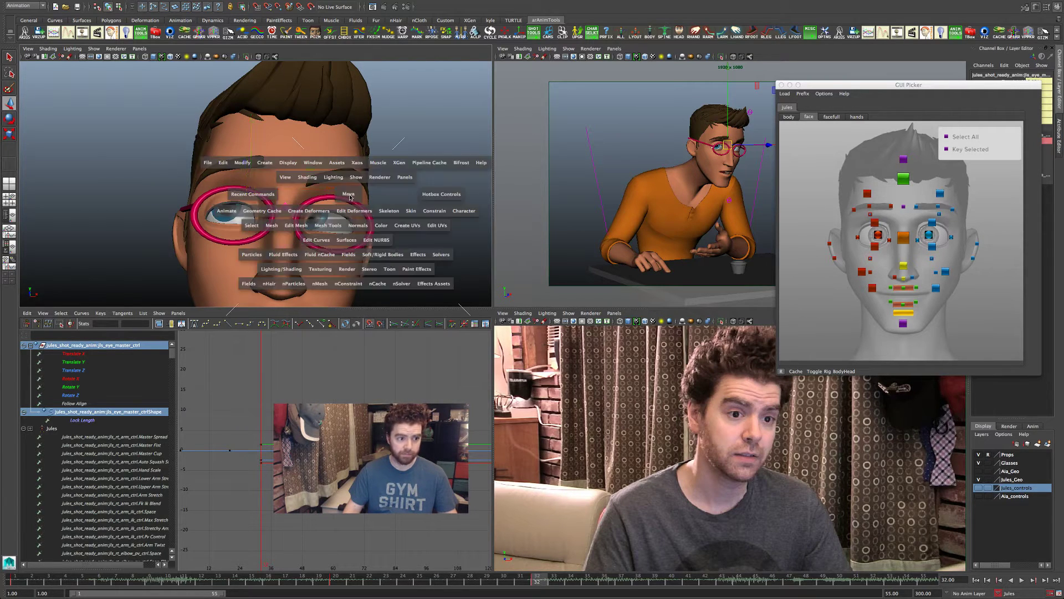
alt+drag(408, 231, 806, 248)
click(903, 237)
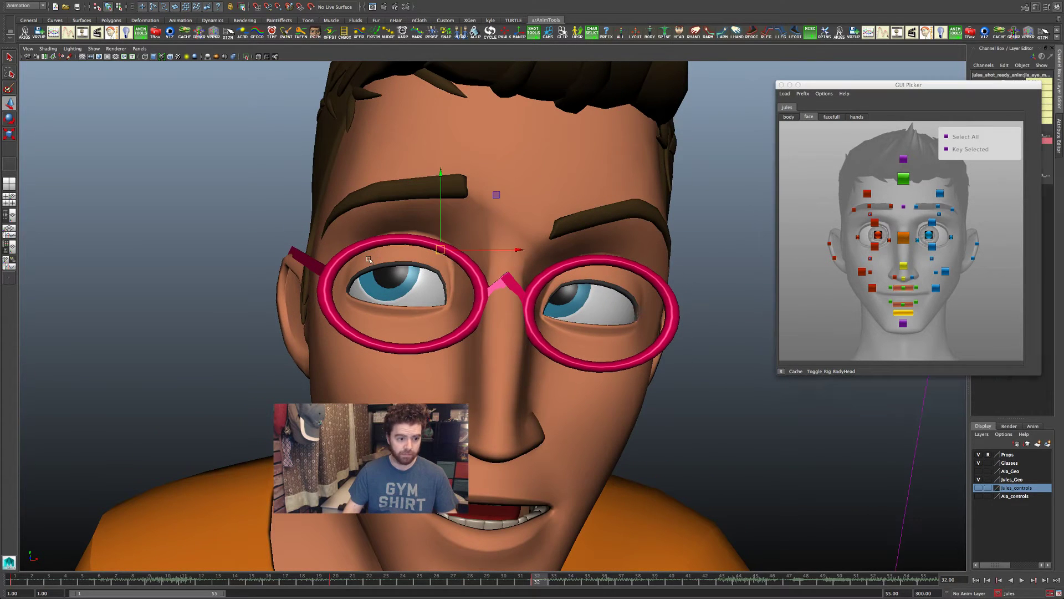
drag(442, 246, 456, 239)
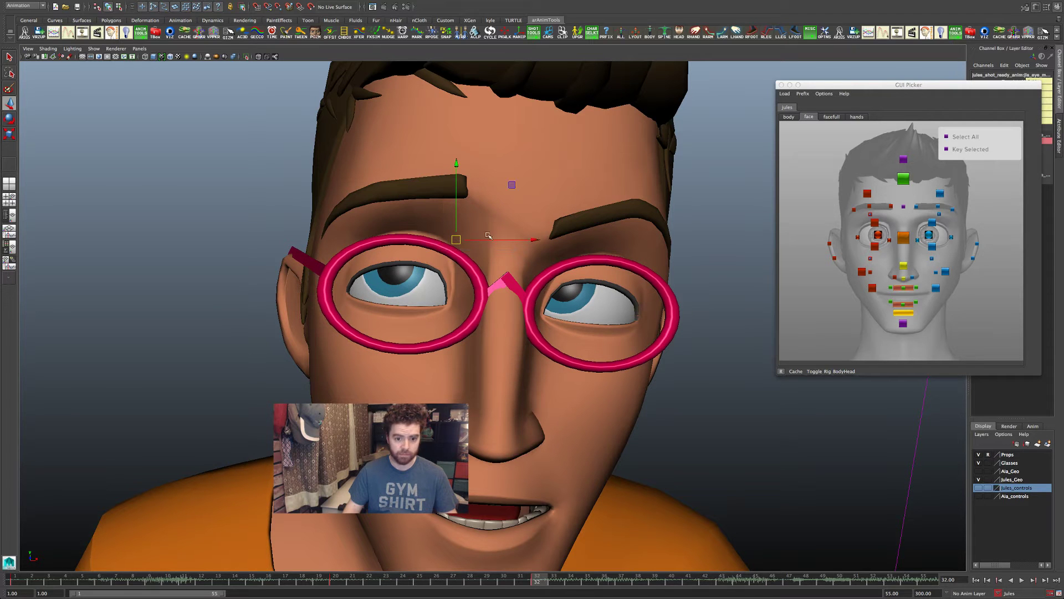
- Raise the character's right upper eyelid to widen the eye, hiding the Glasses layer to see it clearly
click(875, 223)
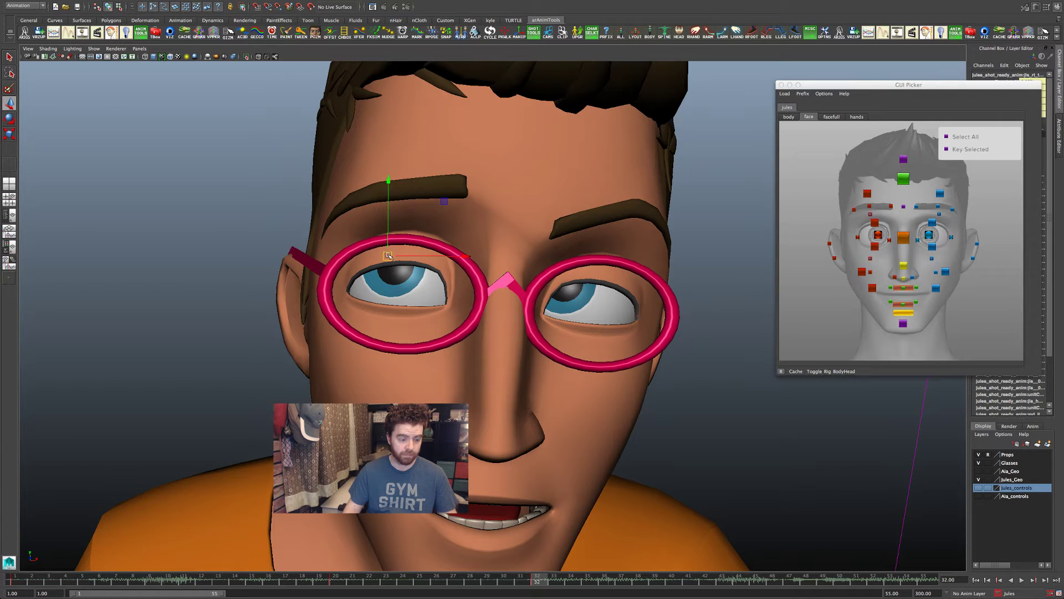
drag(388, 255, 381, 232)
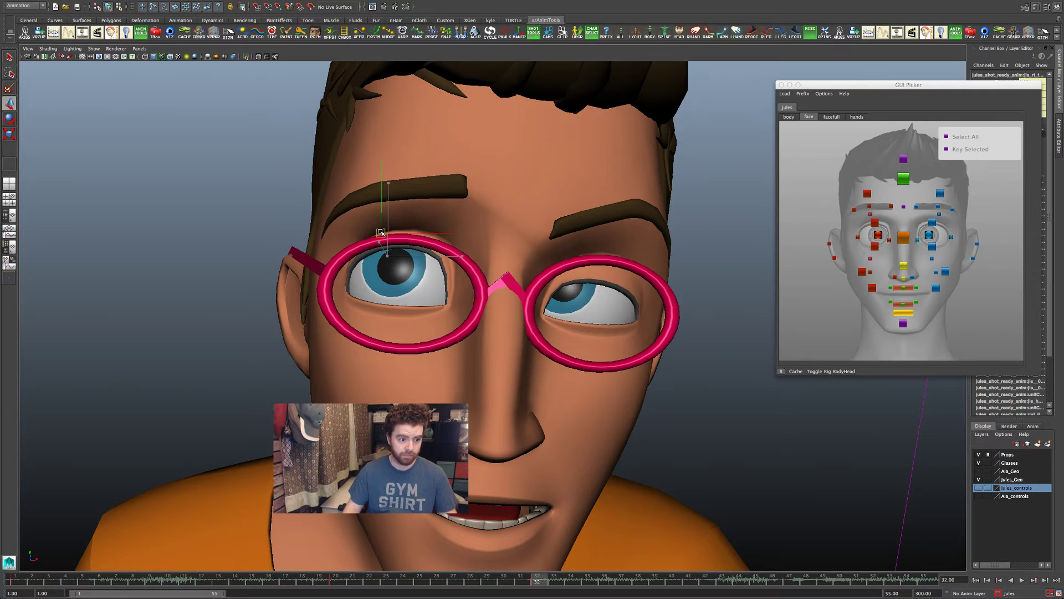
click(978, 462)
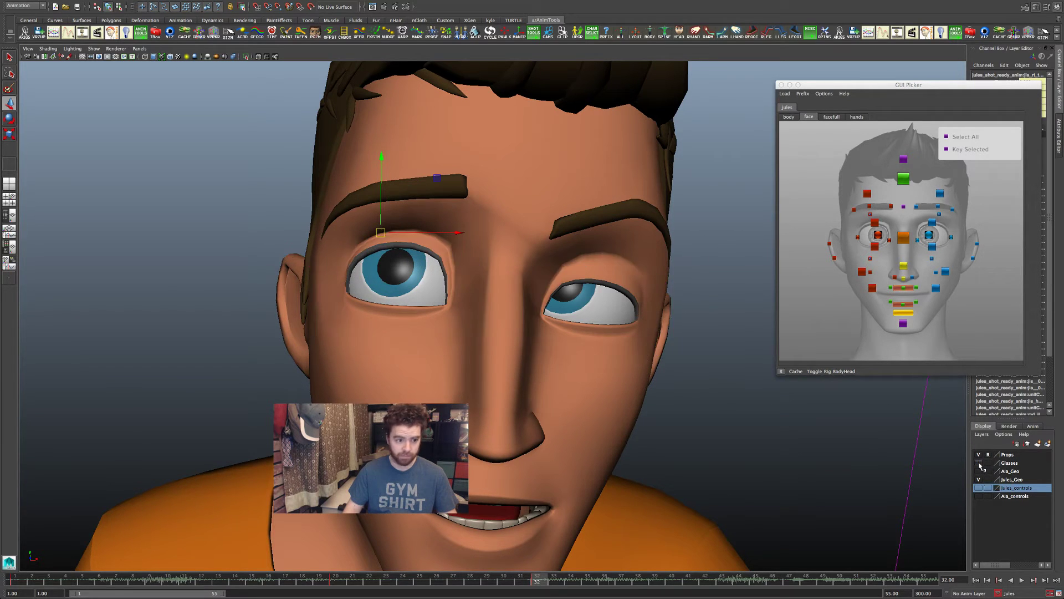
drag(382, 232, 380, 220)
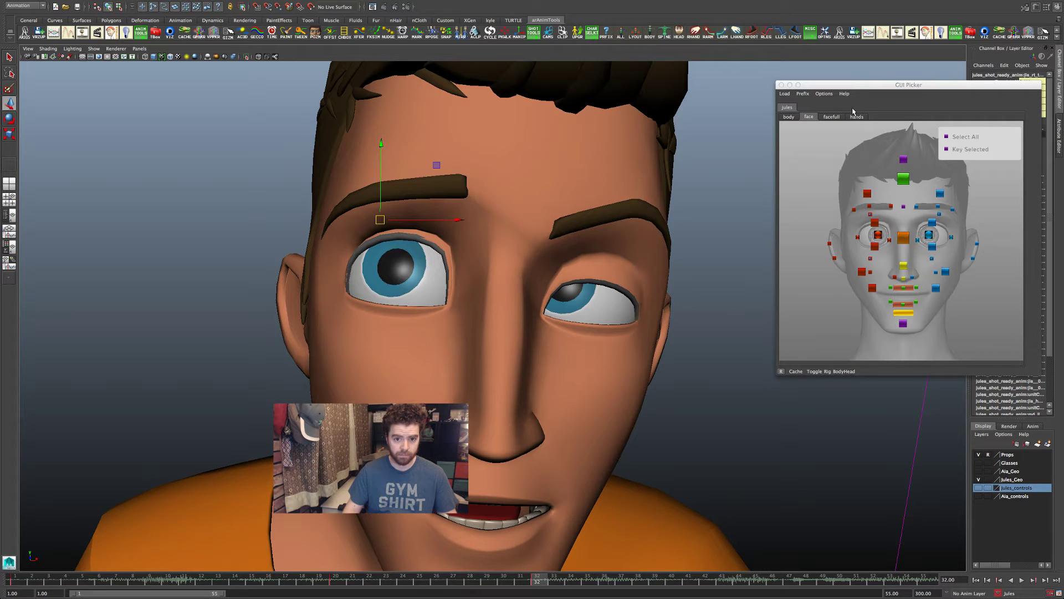
- Show the picker's full set of face controls and raise the character's left upper eyelid
click(831, 117)
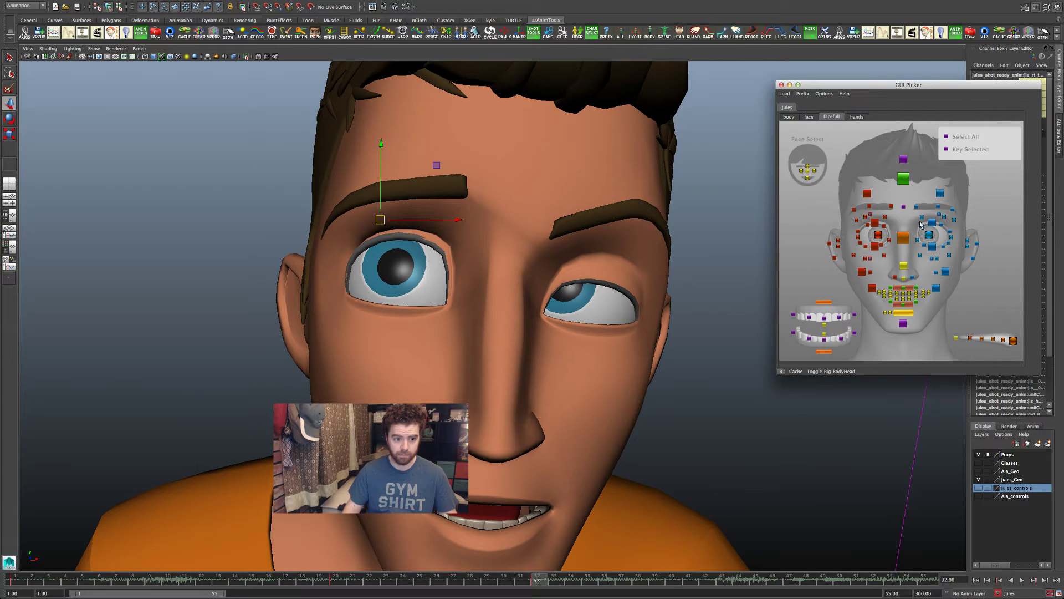
click(921, 223)
drag(621, 280, 630, 259)
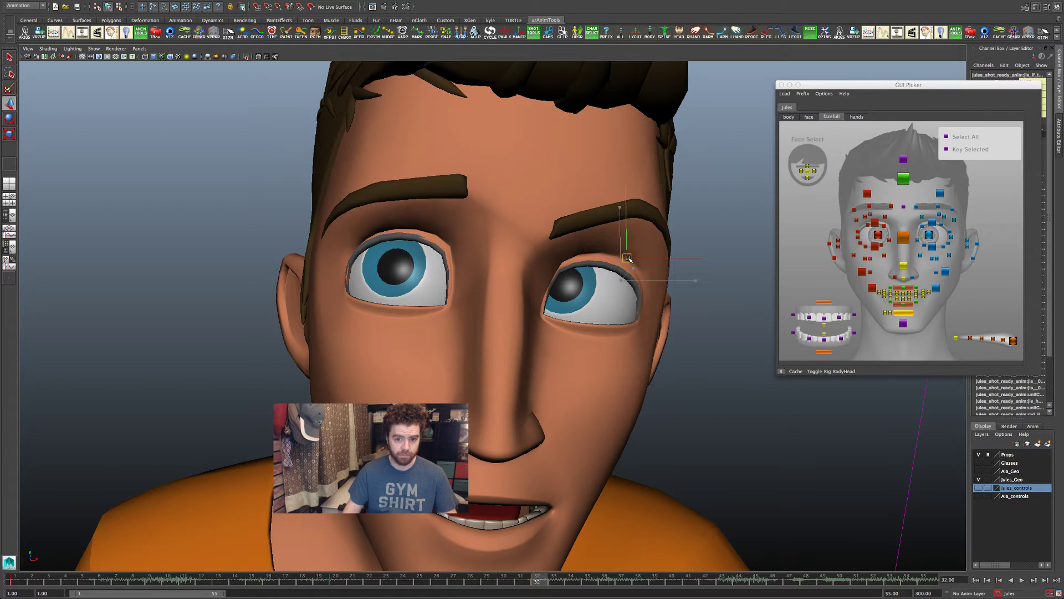
- Shift the eye master control further toward the character's left and try rotating it
click(903, 238)
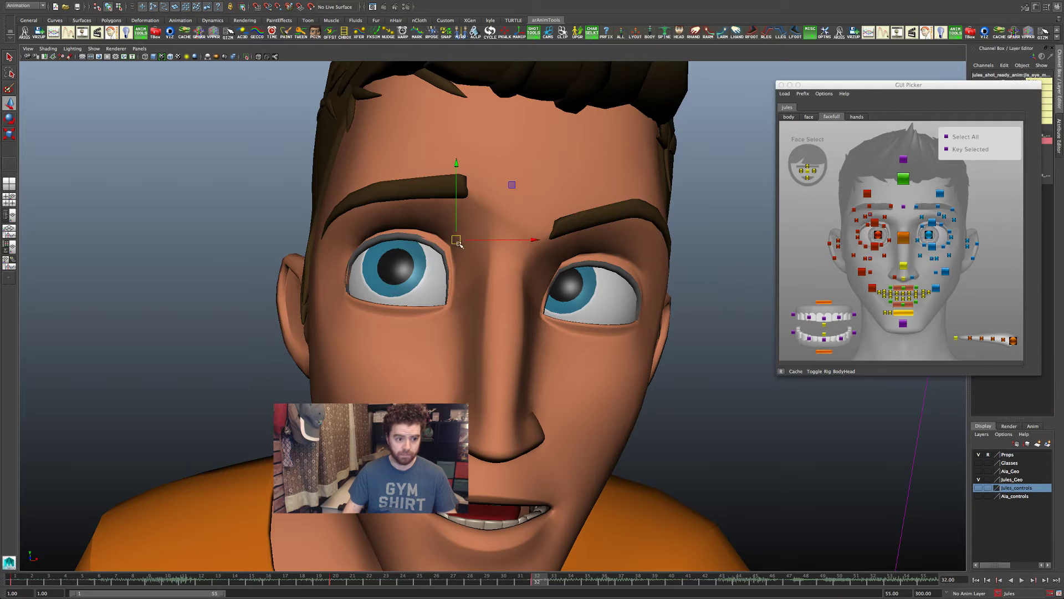
mouse_move(460, 242)
mouse_down()
mouse_move(506, 243)
mouse_move(480, 244)
mouse_up()
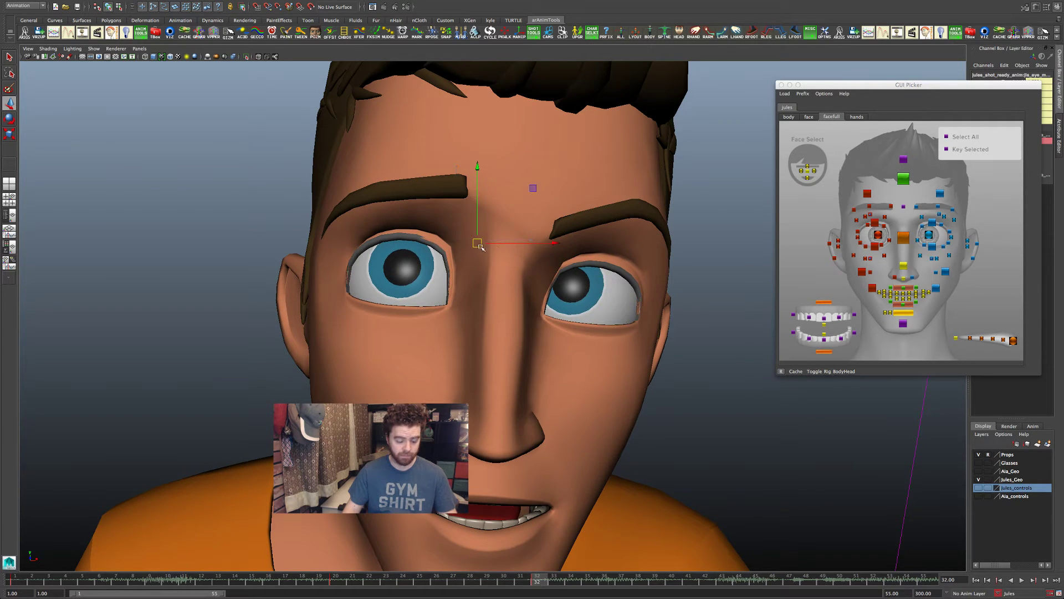
key(r)
key(e)
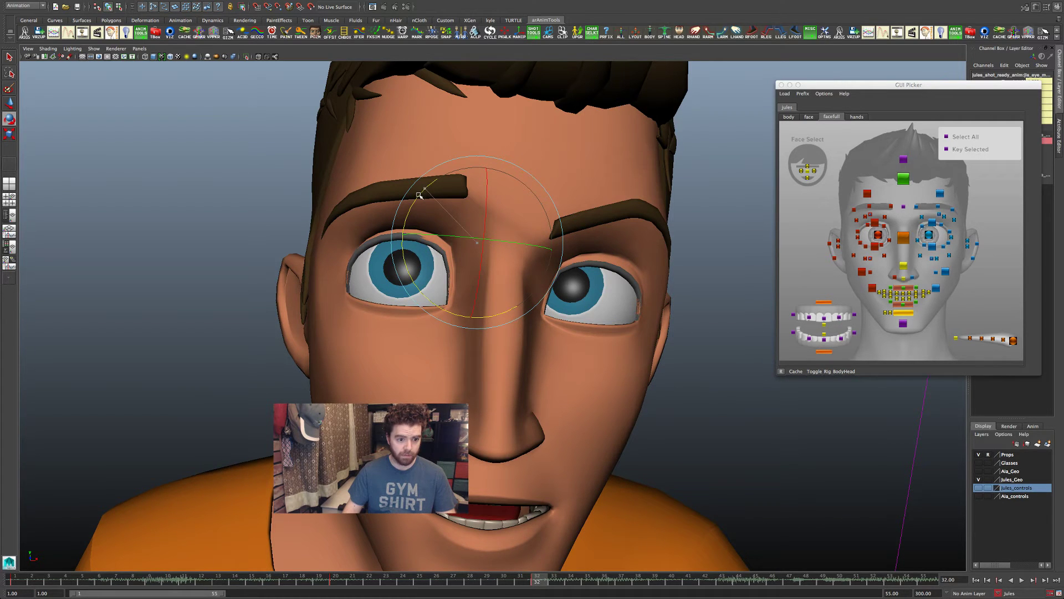
drag(412, 209, 410, 181)
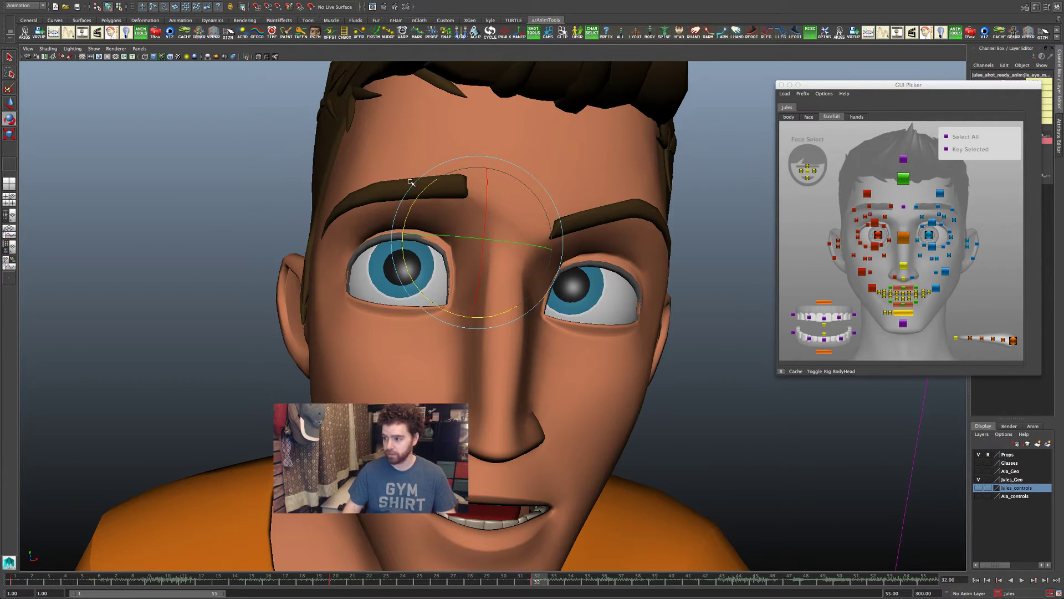
- Nudge the eye master control up and toward the character's left, and aim the right eye outward on its own control
key(w)
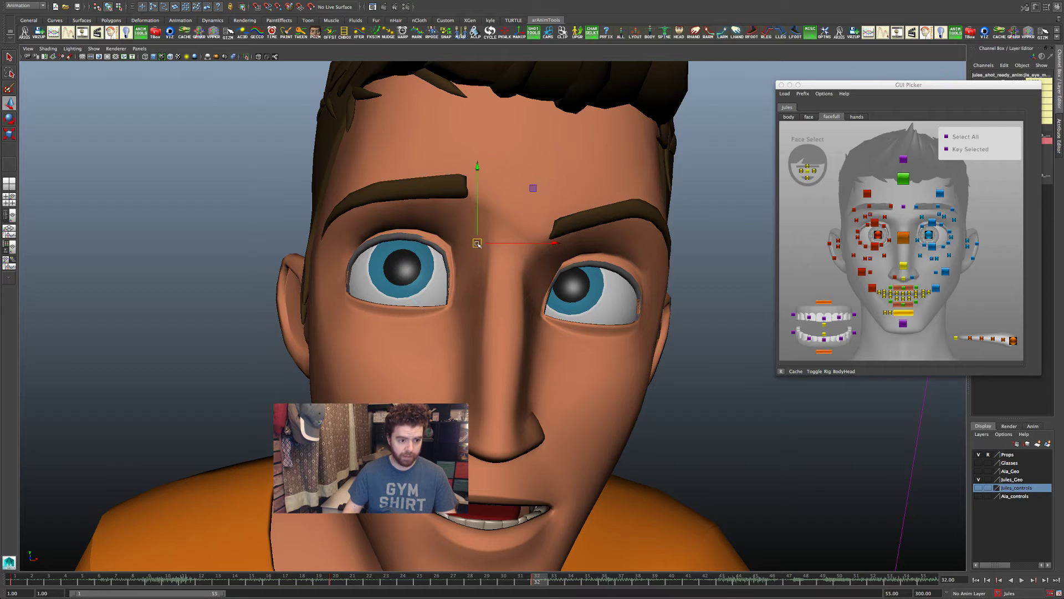
drag(480, 244, 488, 240)
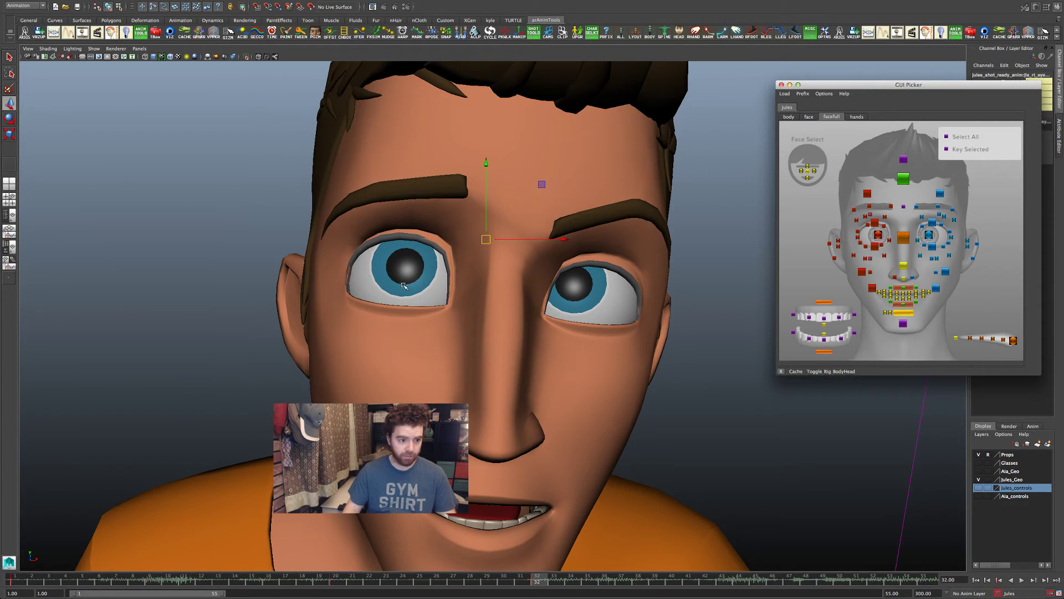
click(878, 236)
drag(389, 228, 344, 219)
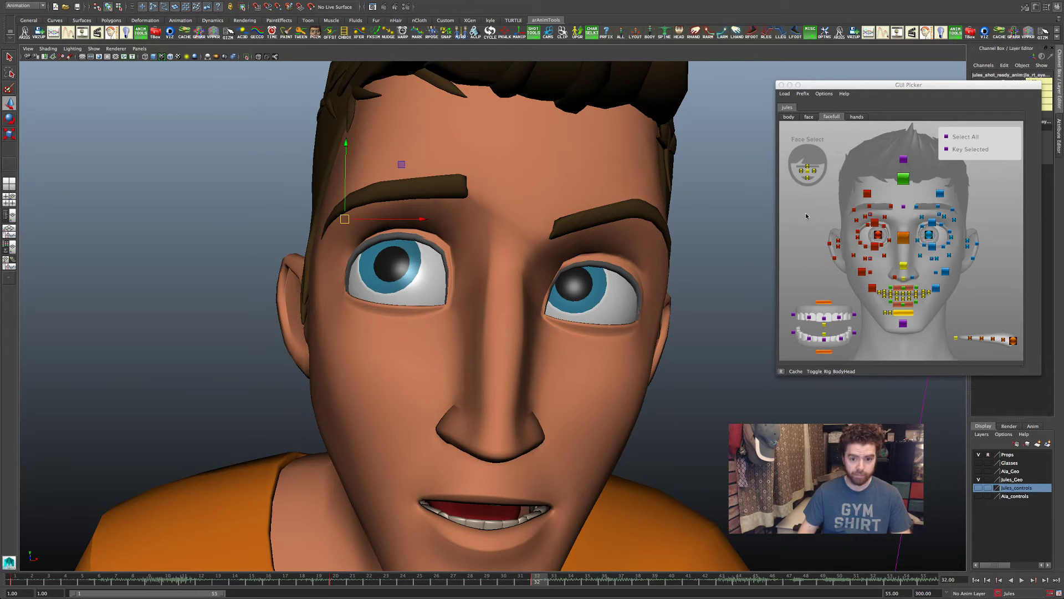
- Raise the character's right eyebrow with its master control and rotate it so the inner end tilts upward
click(867, 195)
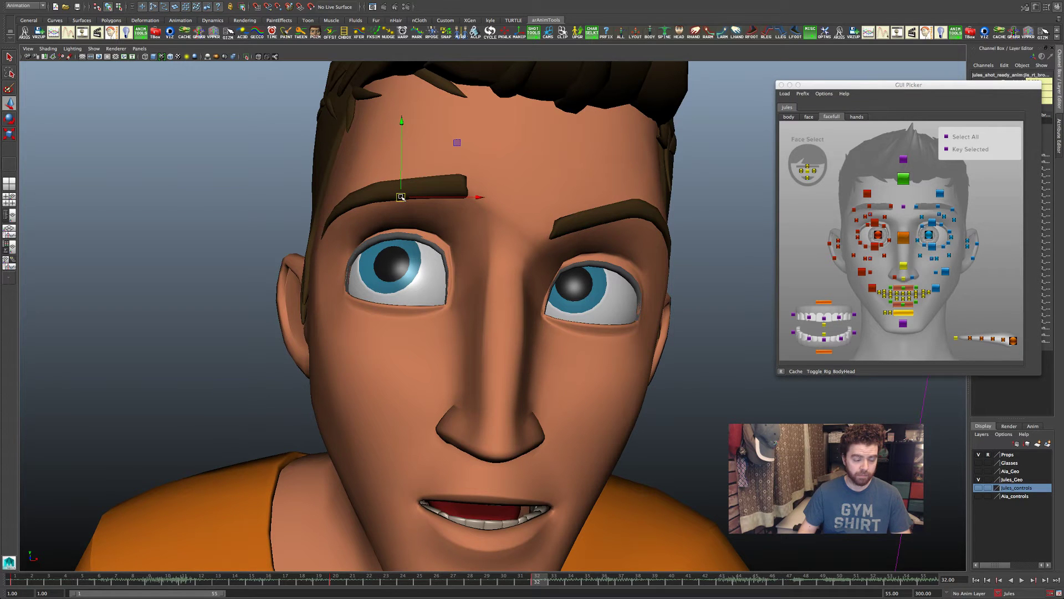
drag(401, 197, 398, 180)
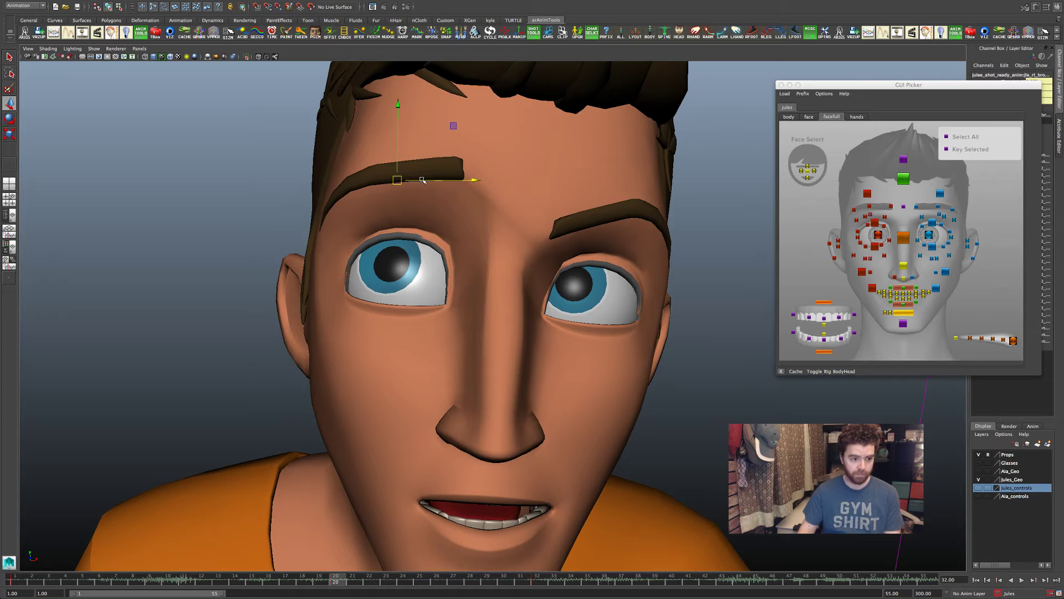
key(.)
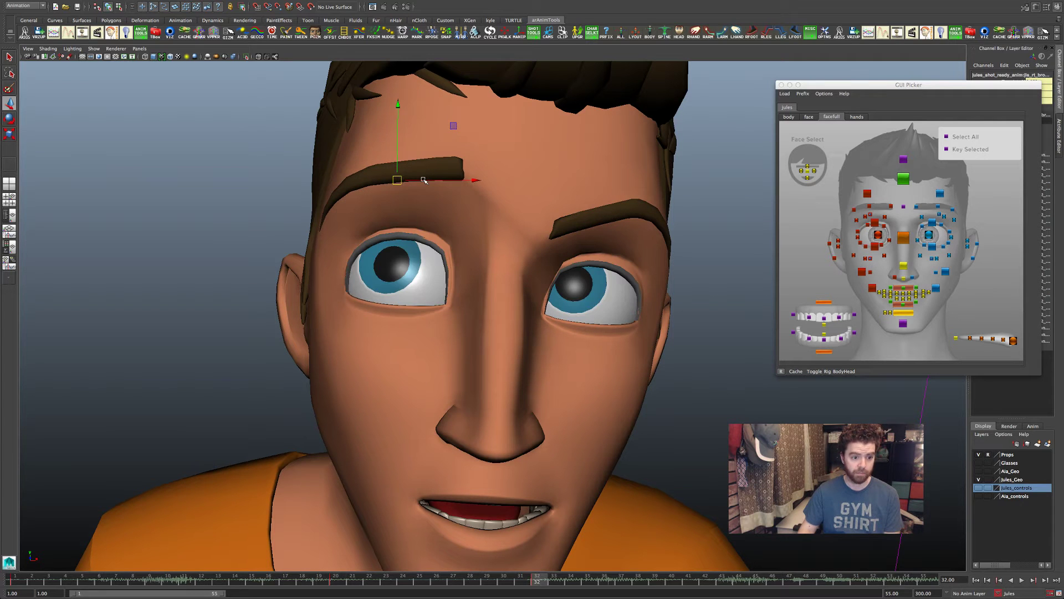
key(.)
key(e)
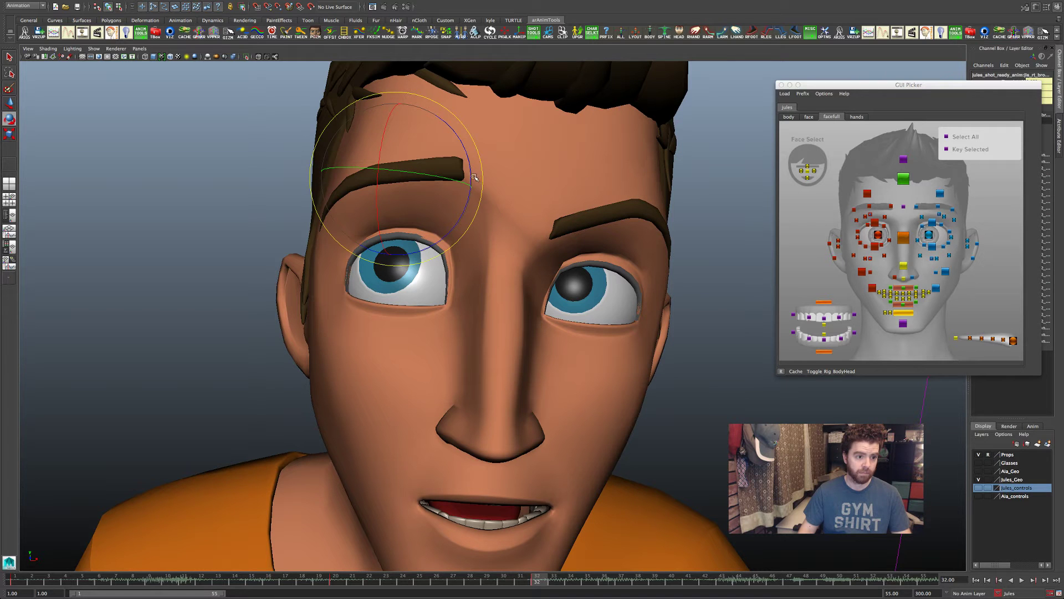
drag(475, 178, 406, 162)
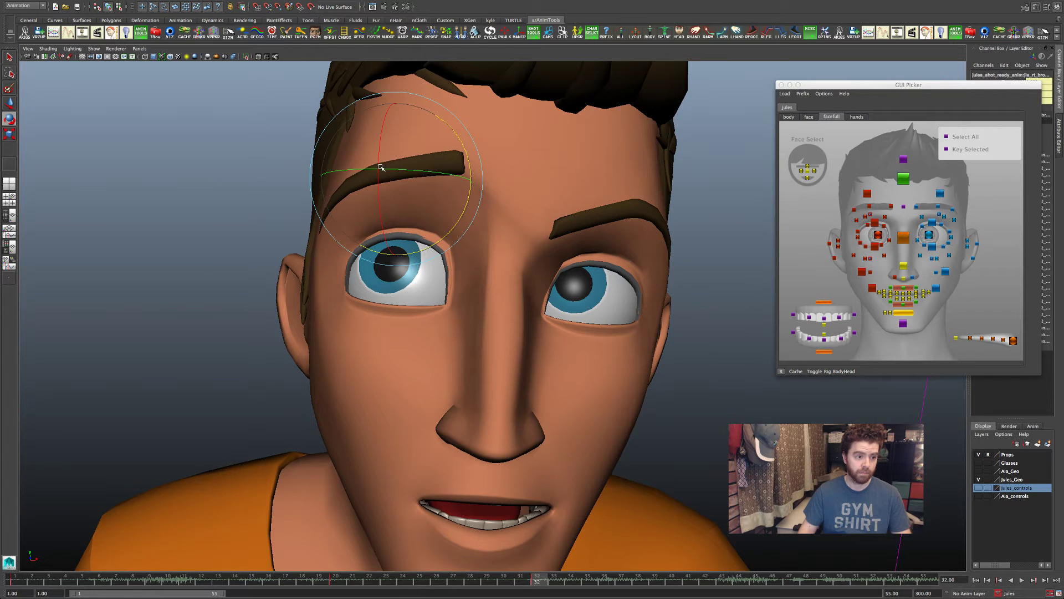
- Rotate and raise the character's left eyebrow, lift the centre brow control, and compare the pose with the previous key
click(572, 226)
drag(558, 198, 555, 218)
key(w)
drag(626, 214, 622, 199)
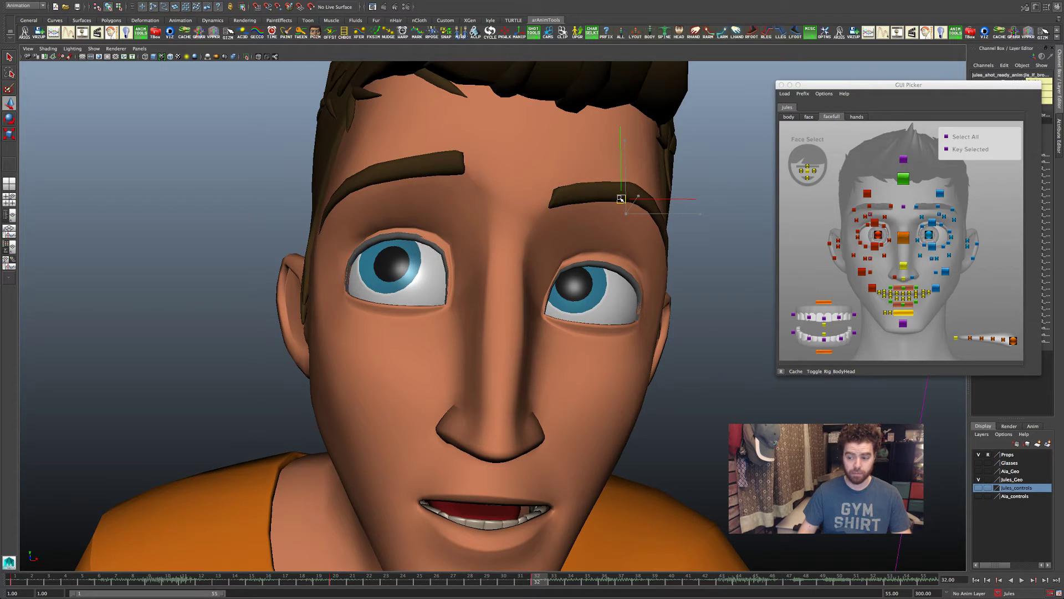
click(903, 208)
drag(515, 196, 509, 188)
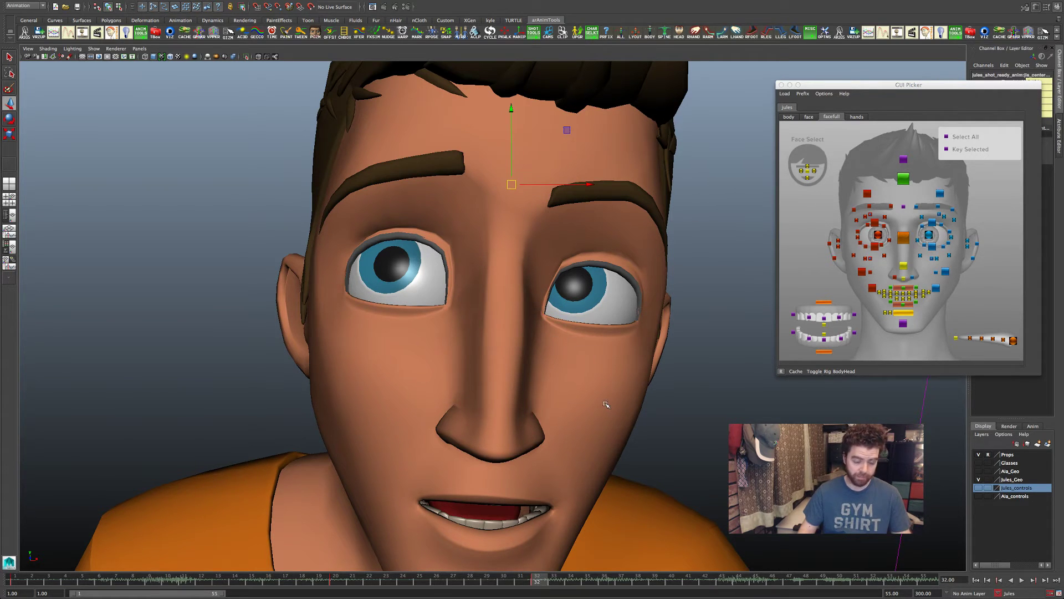
alt+drag(605, 400, 524, 370)
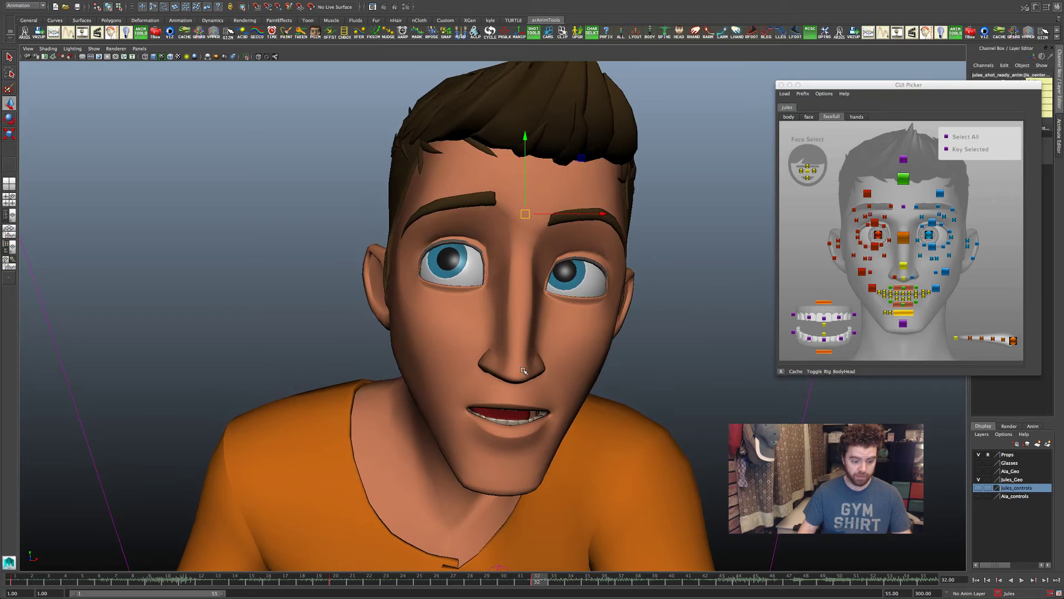
key(alt+v)
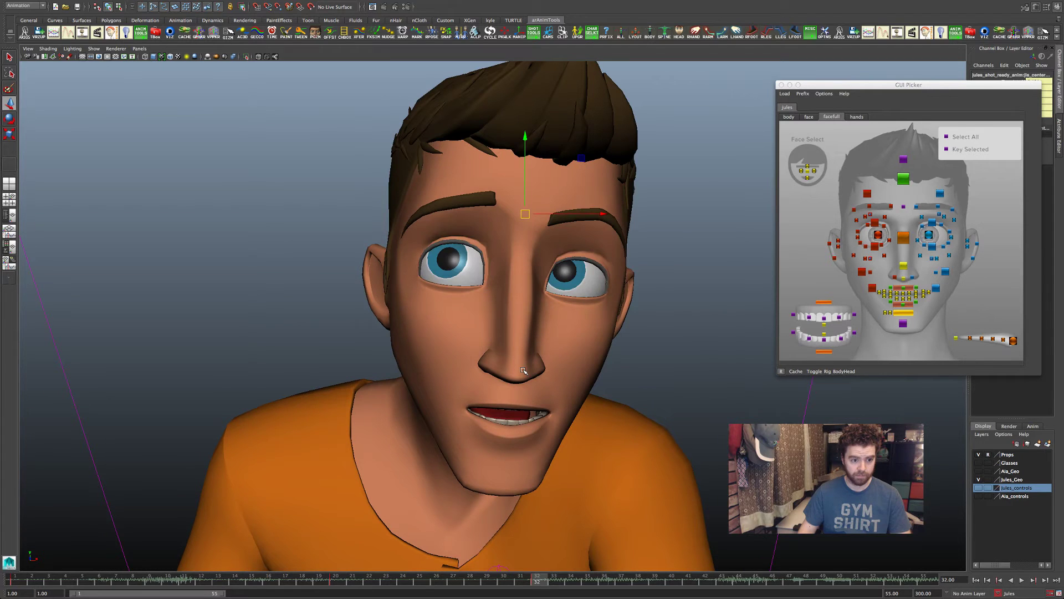
key(comma)
key(period)
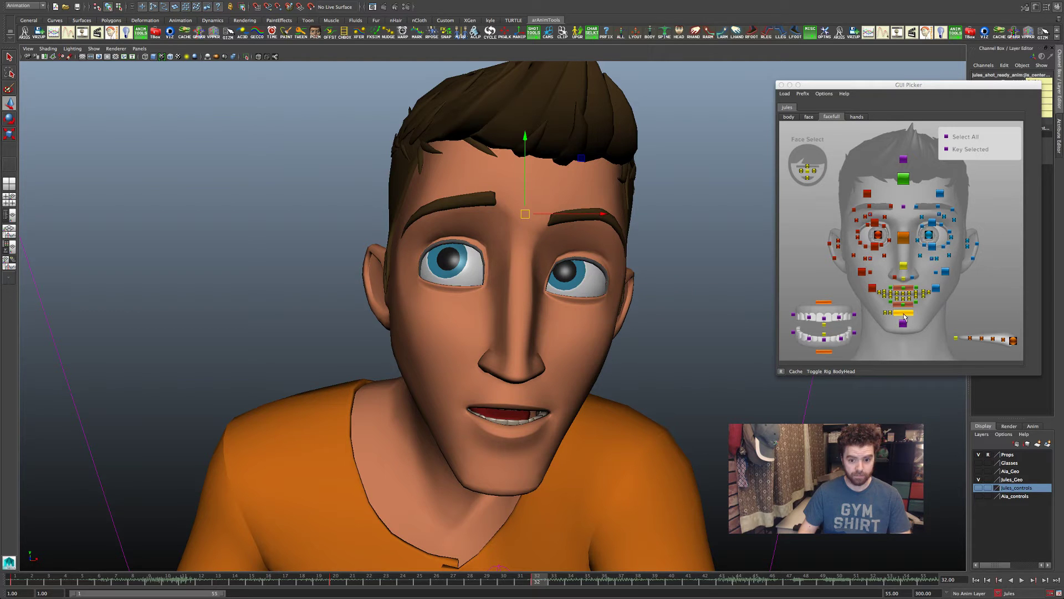
- Show the picker's simplified face controls and rotate the jaw control down to open the mouth wider
click(810, 117)
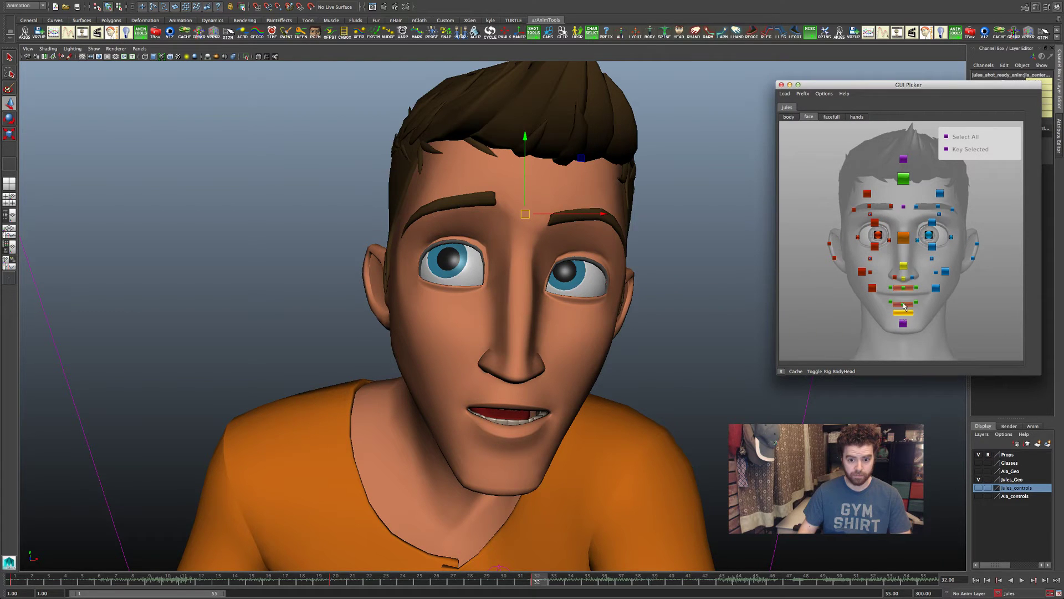
click(500, 421)
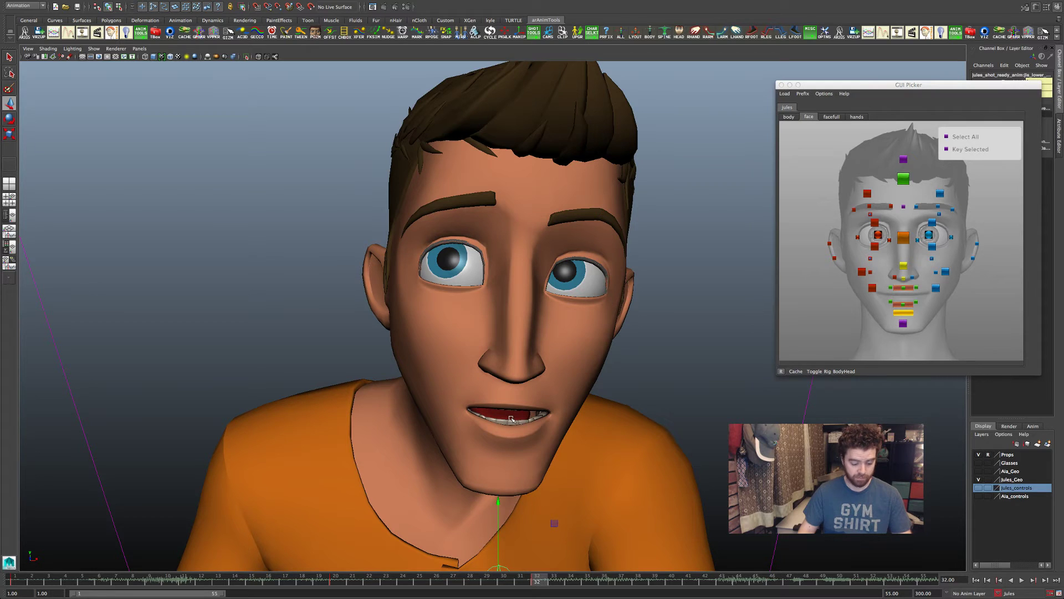
key(r)
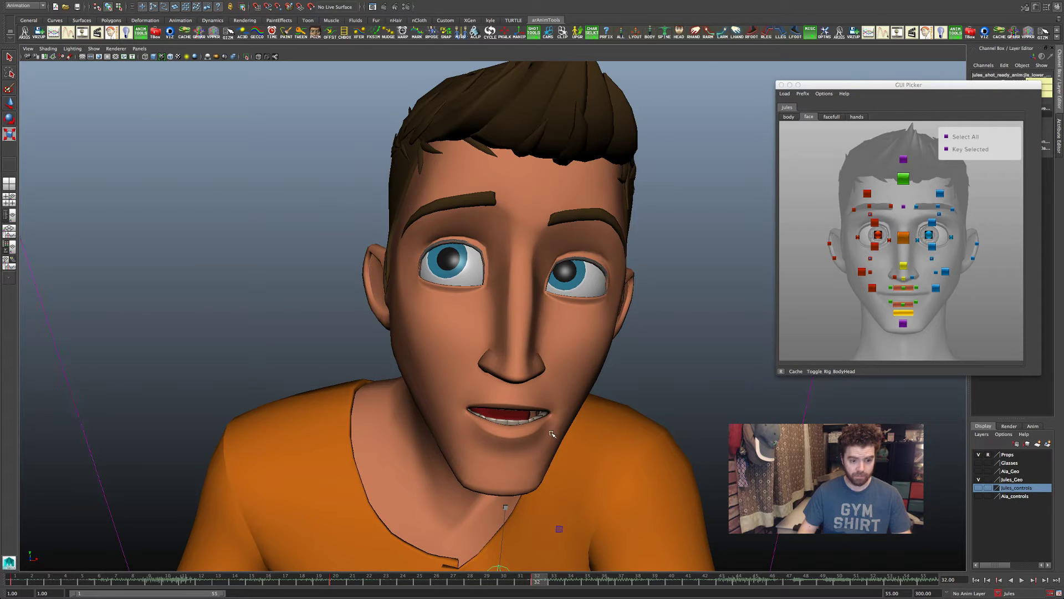
scroll(651, 399, down, 3)
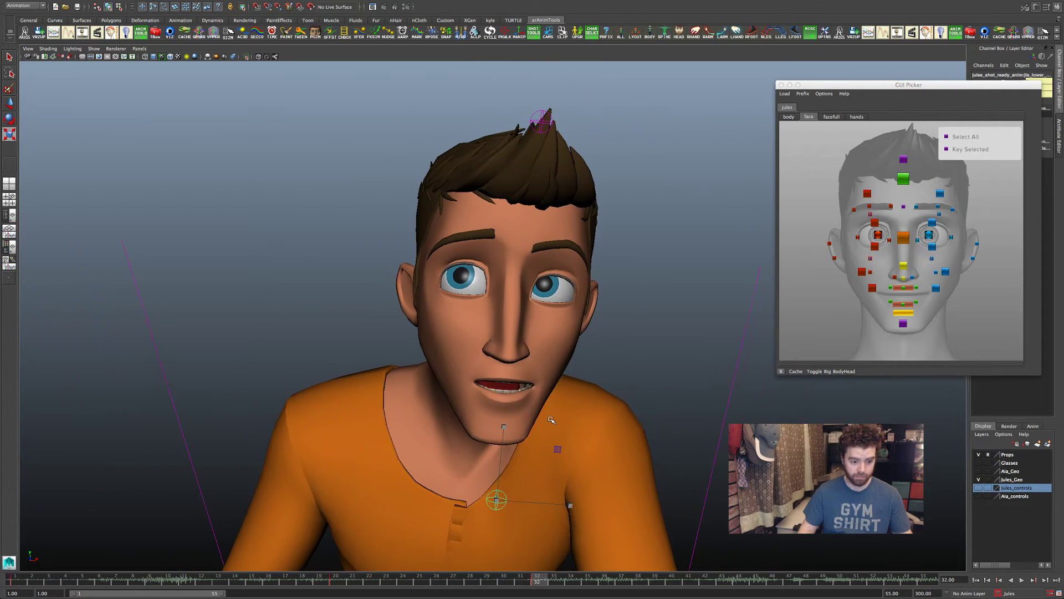
key(e)
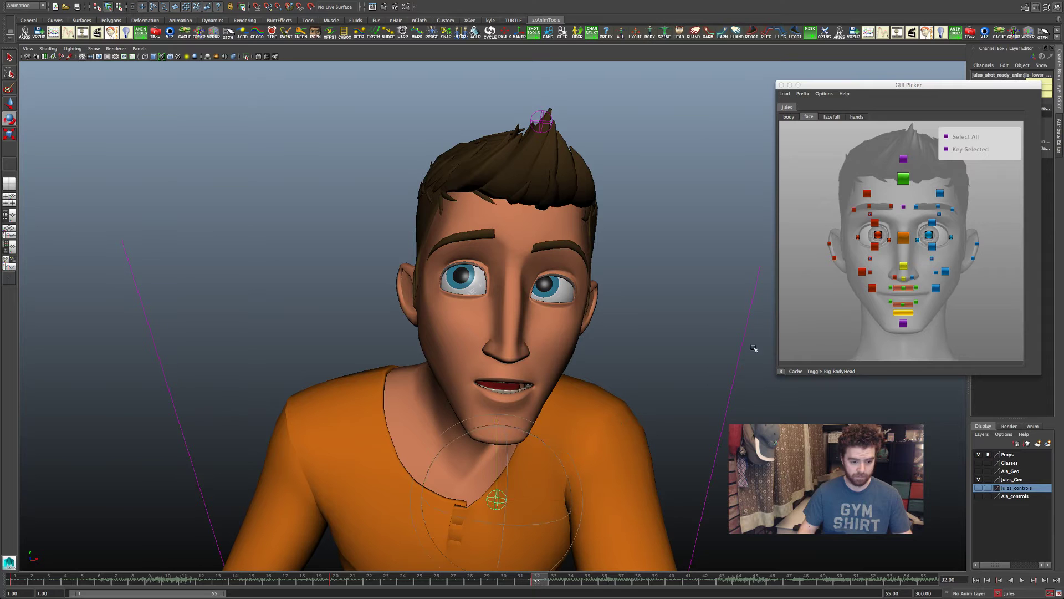
click(515, 344)
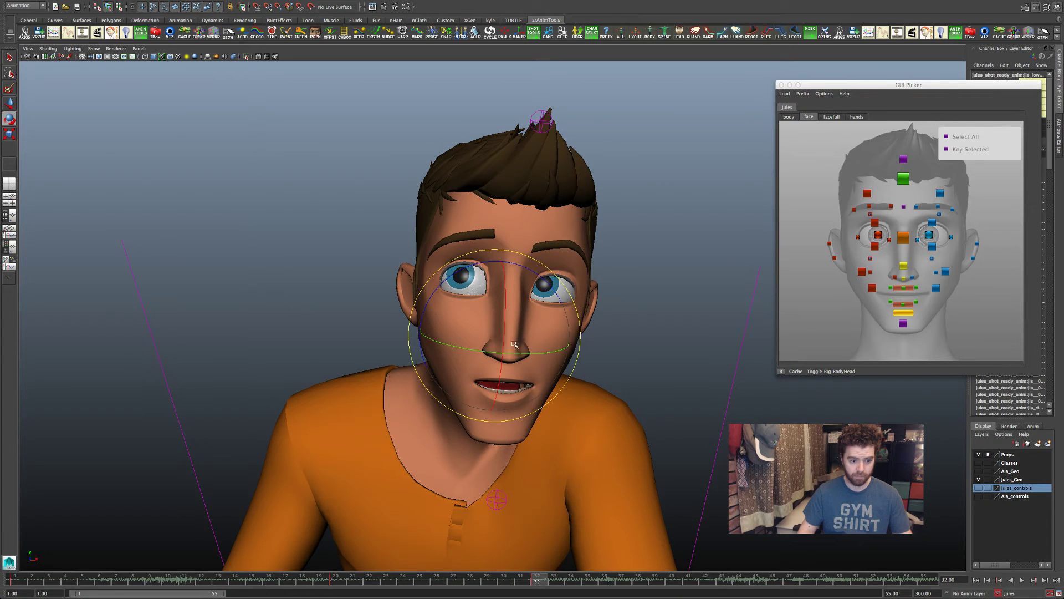
drag(504, 329, 503, 334)
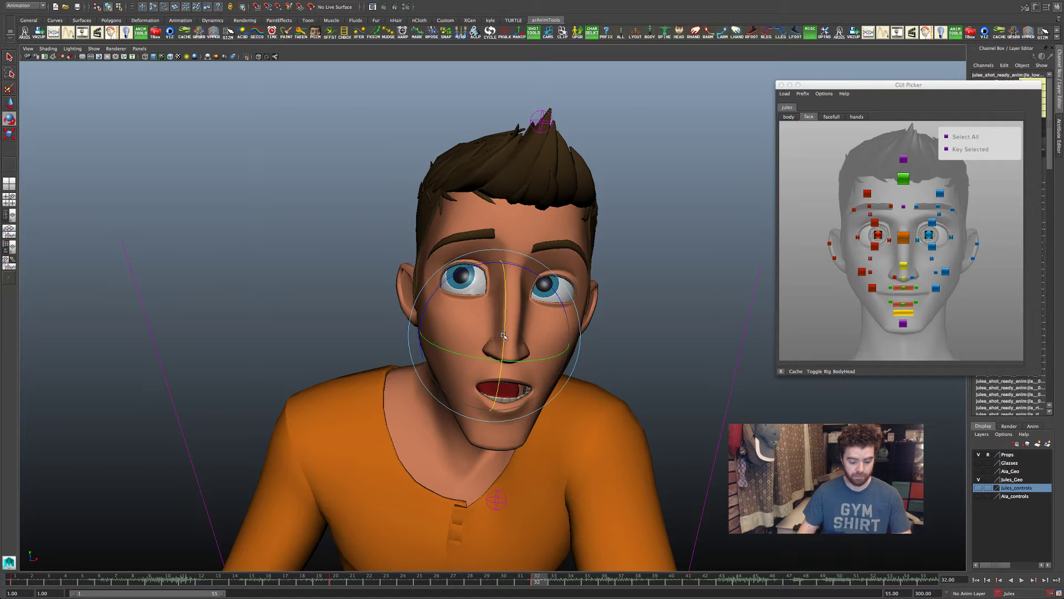
- Flip between the previous key at frame 20 and frame 32 to compare the expression change
key(comma)
key(period)
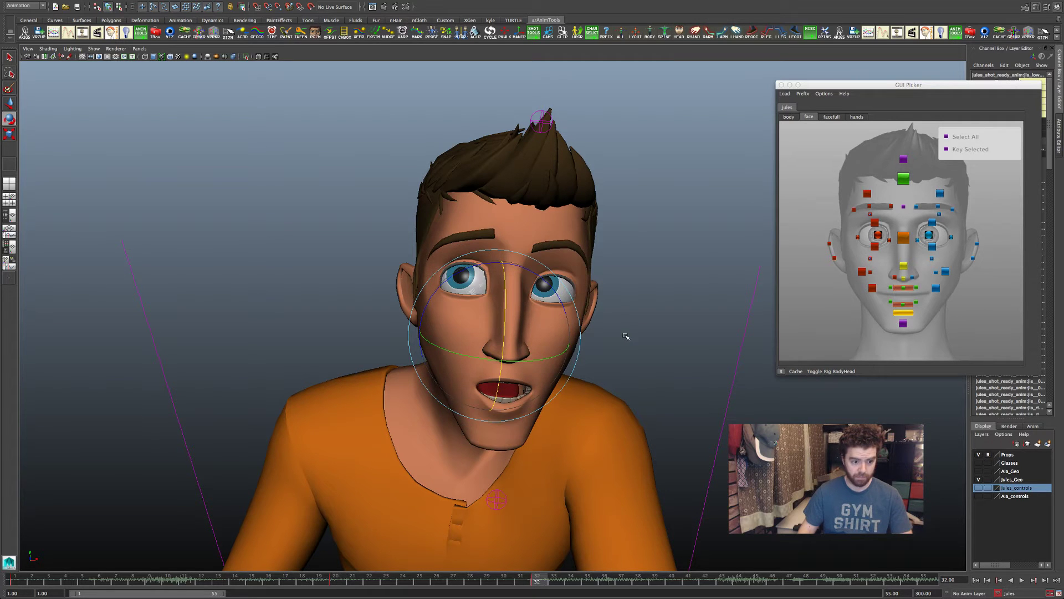
key(comma)
key(period)
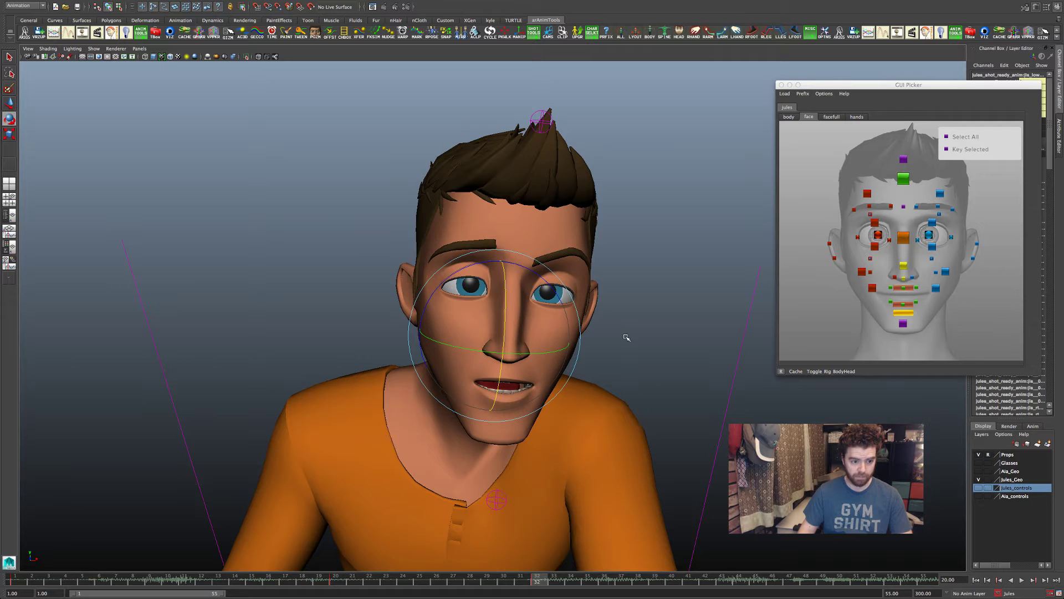
key(comma)
key(period)
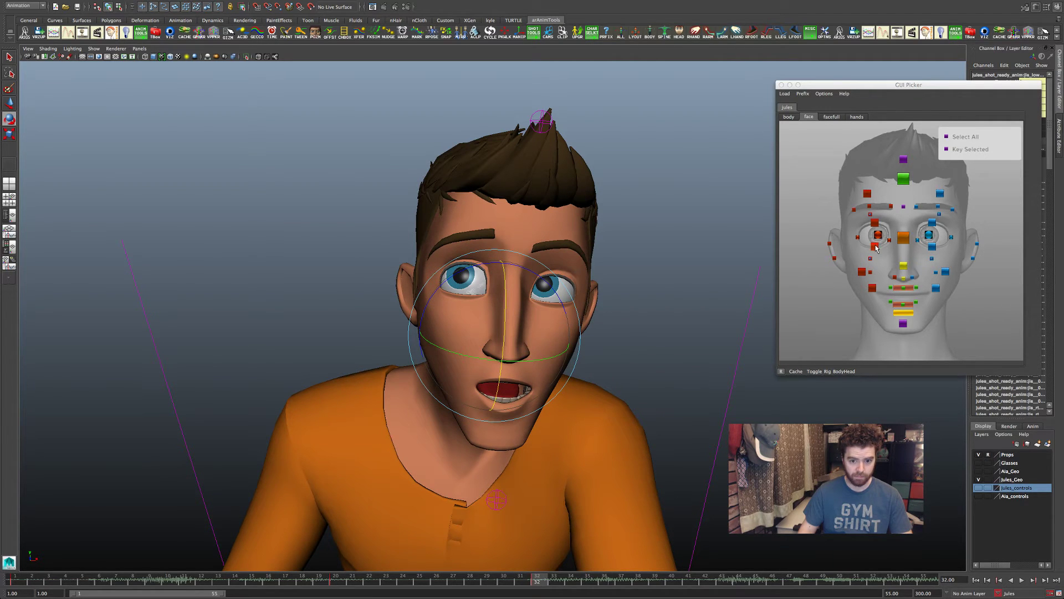
- Raise the character's right lower eyelid and the outer corner of that eye, moving the picker clear of the channel values
click(445, 295)
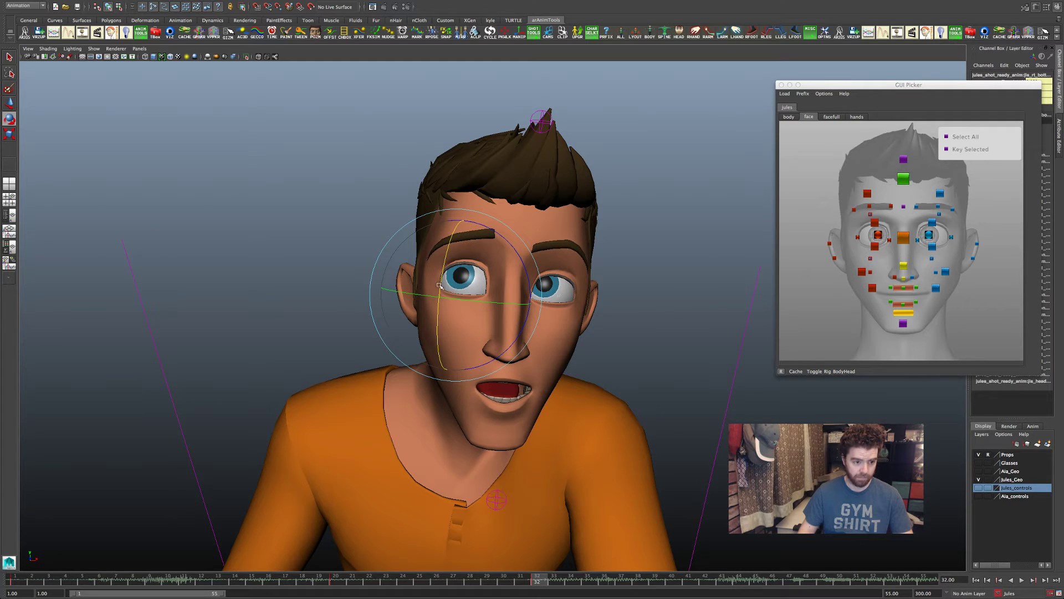
key(w)
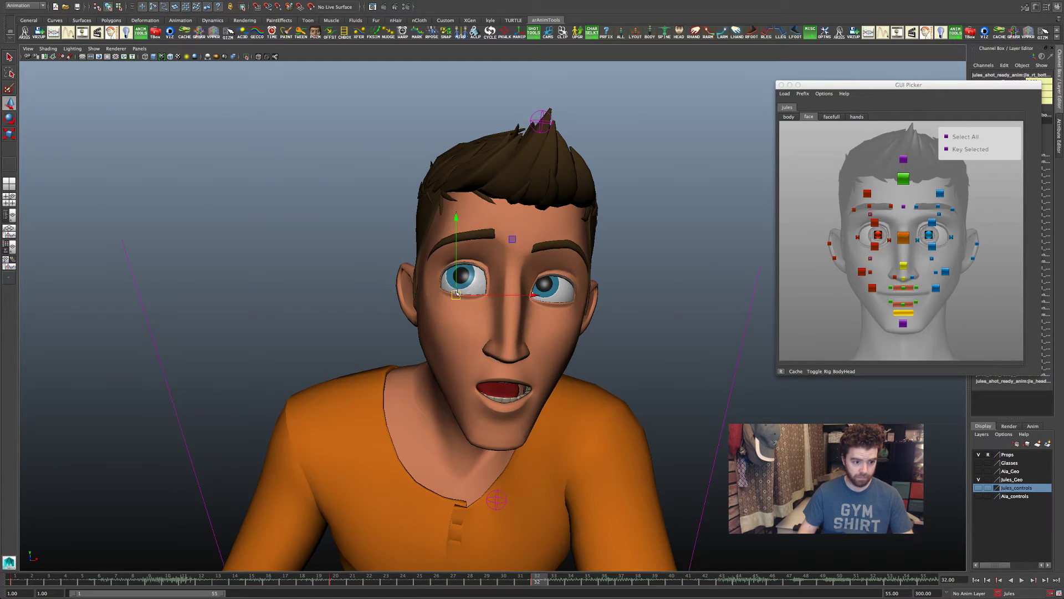
drag(455, 219, 456, 210)
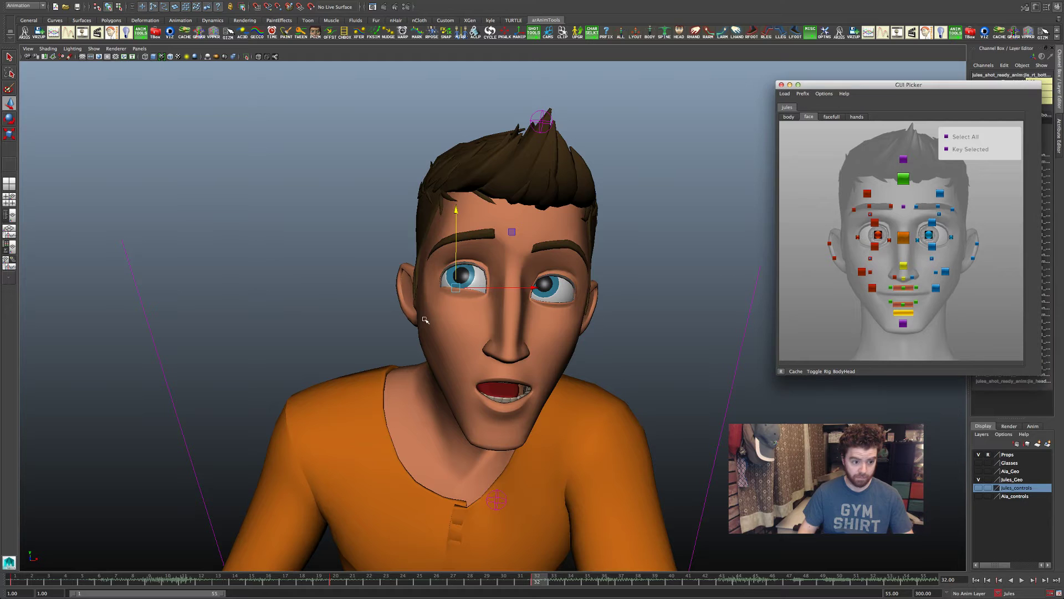
click(858, 238)
drag(437, 282, 437, 277)
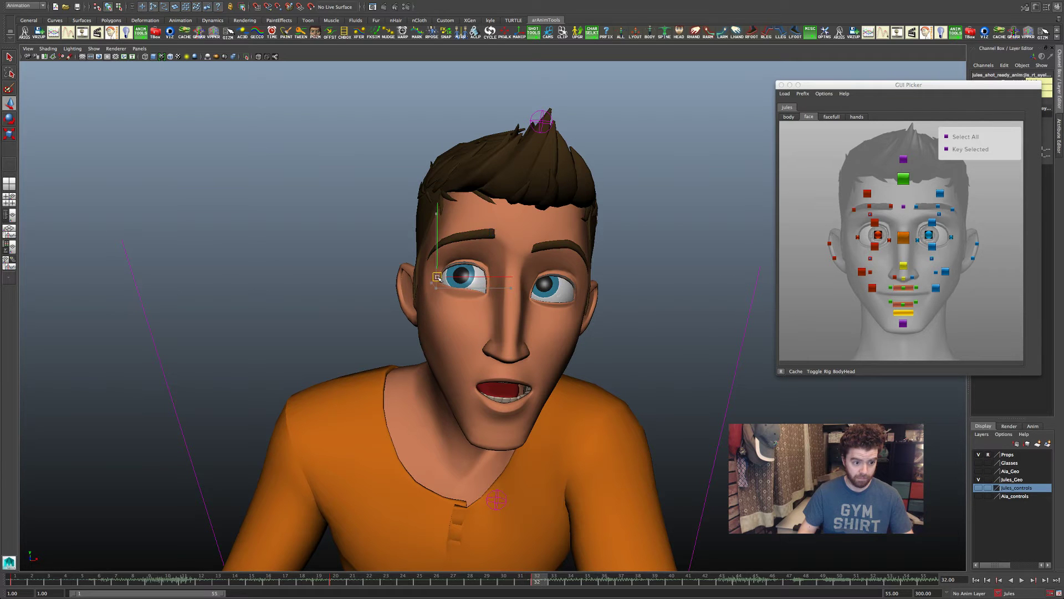
drag(1000, 87, 909, 77)
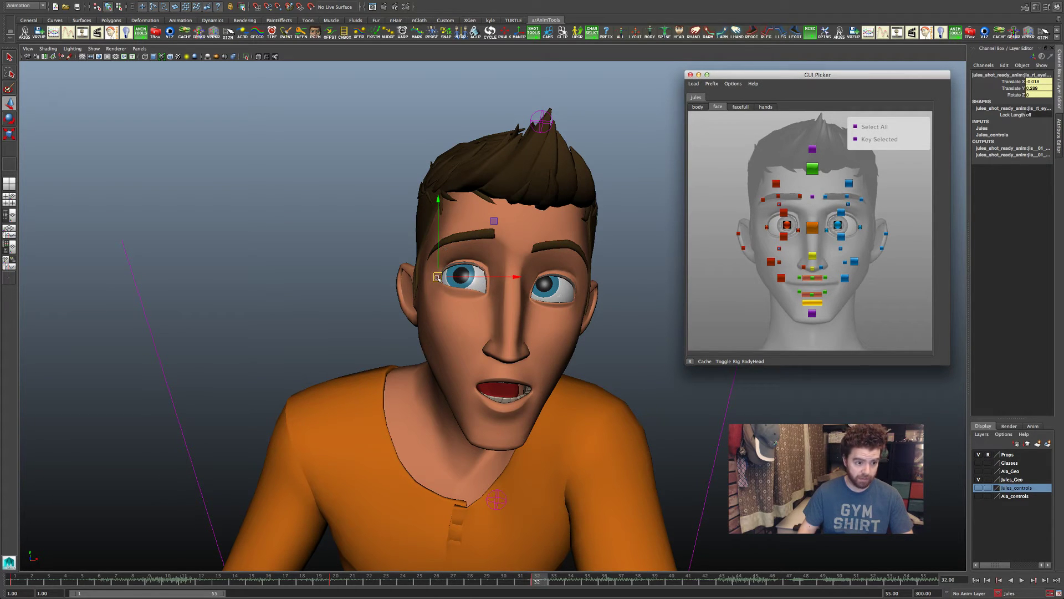
drag(438, 278, 437, 272)
- Lower the outer part of the right upper eyelid to about -0.24 in Translate Y and adjust the outer eye corner to about 0.34
alt+right_drag(481, 268, 576, 274)
alt+drag(499, 288, 306, 284)
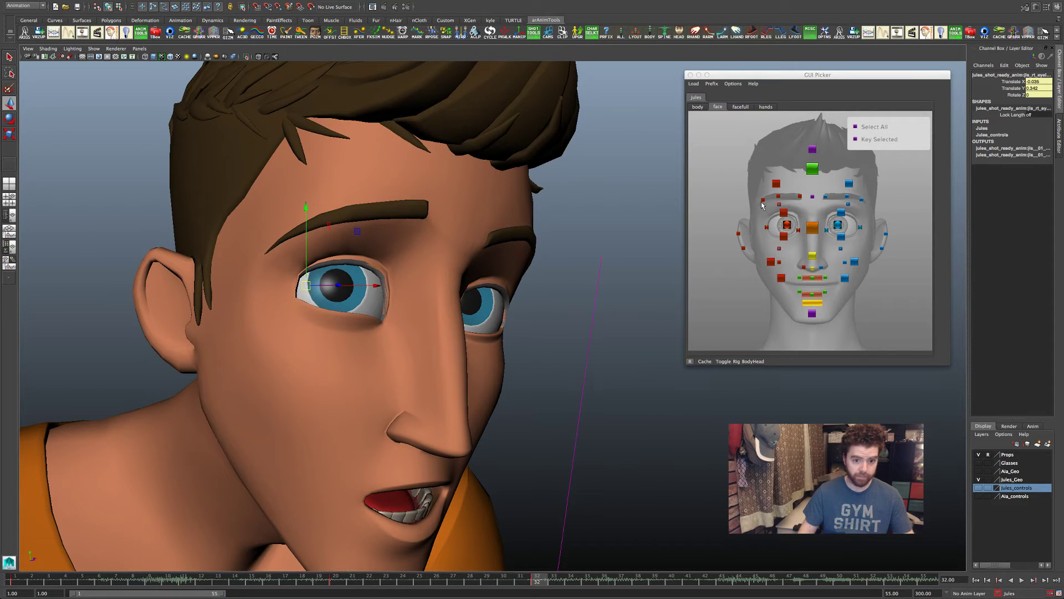
click(739, 107)
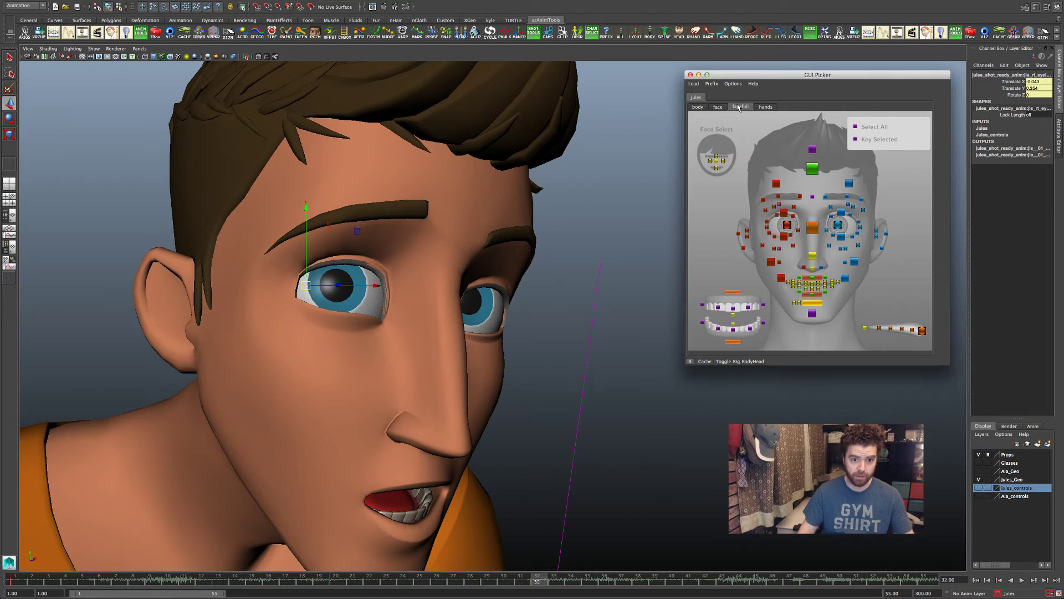
click(767, 224)
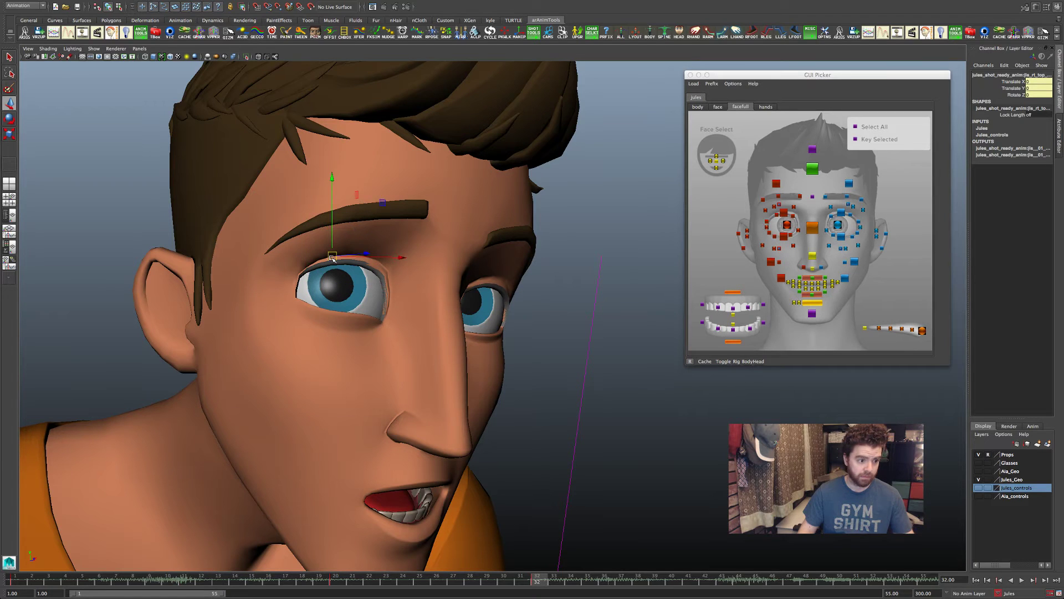
drag(332, 258, 334, 263)
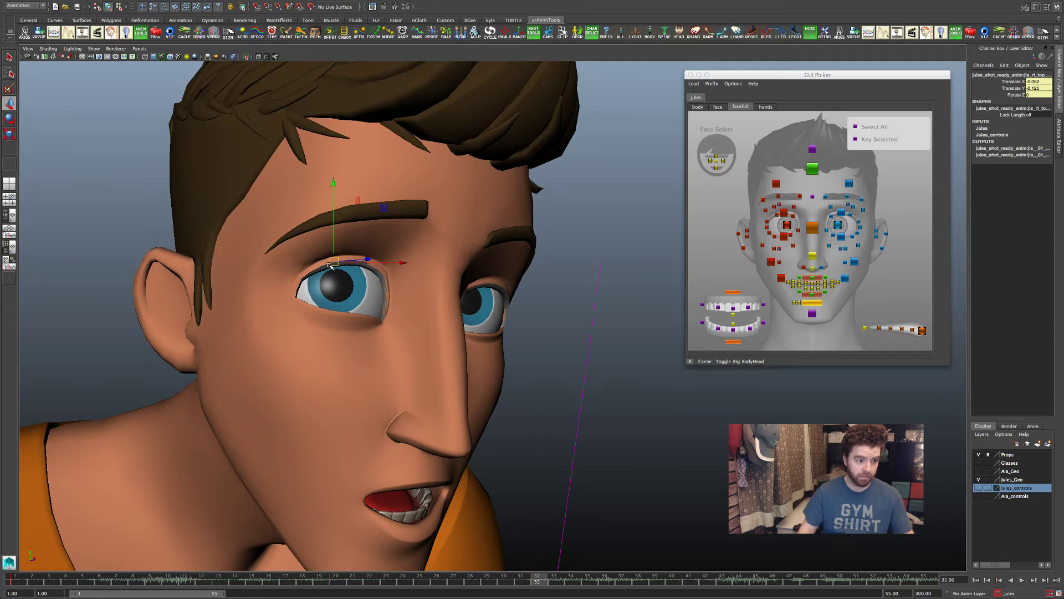
drag(330, 266, 328, 271)
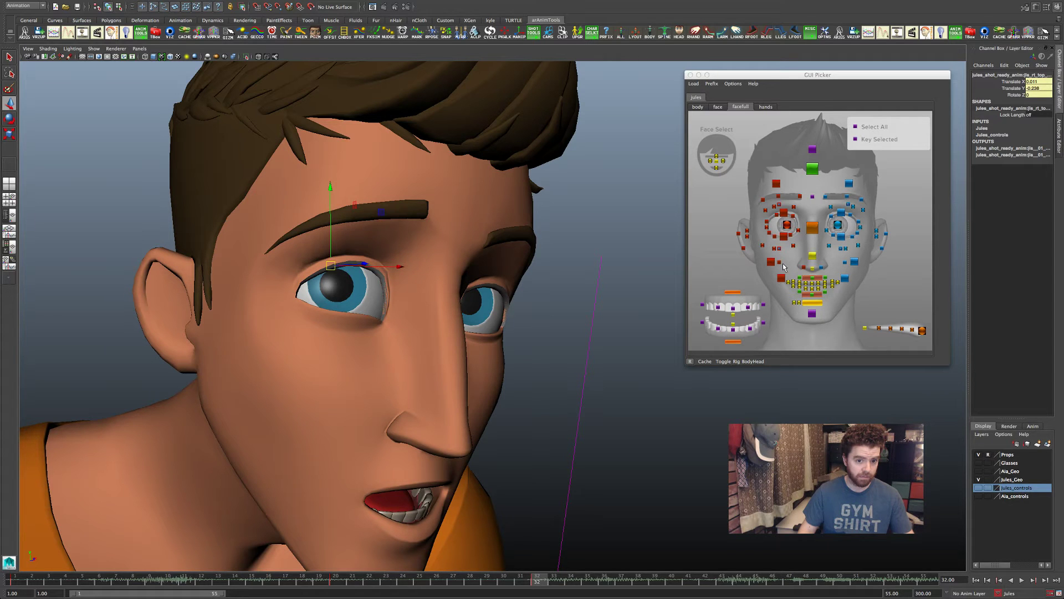
click(307, 285)
drag(308, 285, 305, 286)
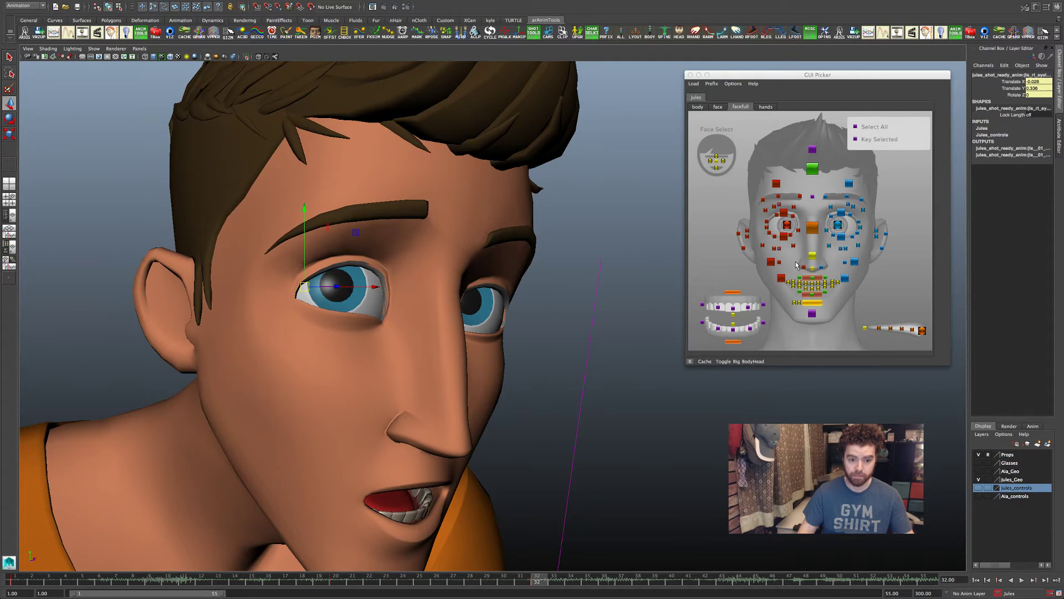
- Raise the inner corner of the character's right eye to about 0.21 in Translate Y
alt+drag(680, 327, 663, 317)
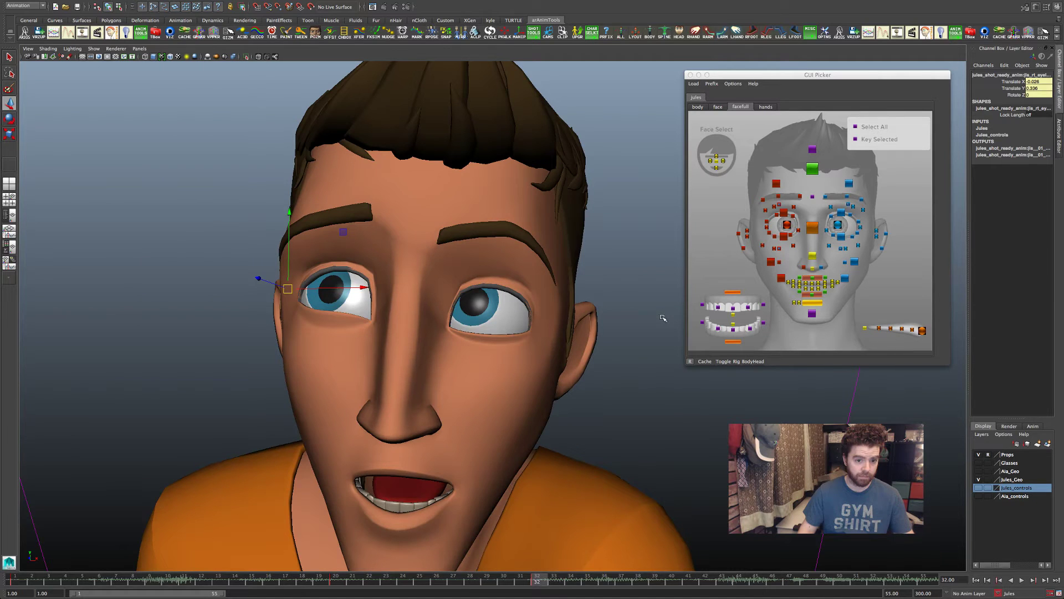
click(841, 239)
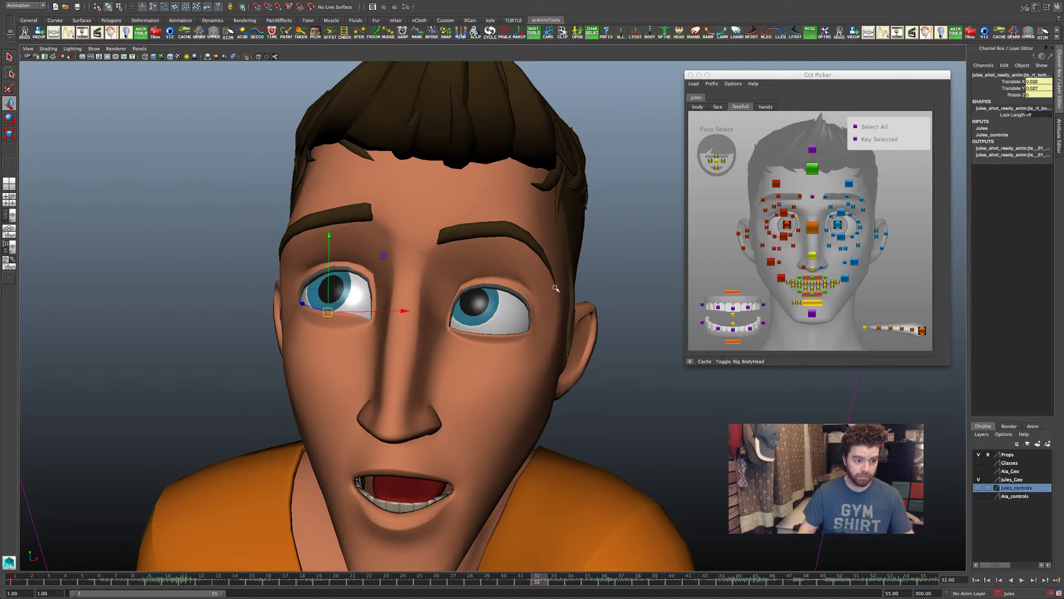
click(798, 230)
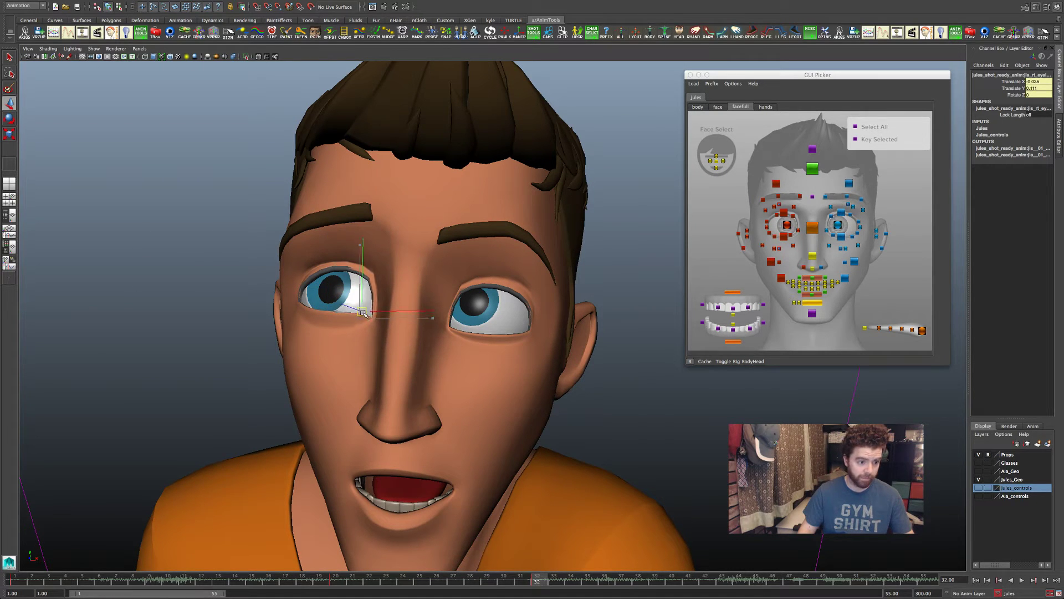
drag(363, 313, 361, 303)
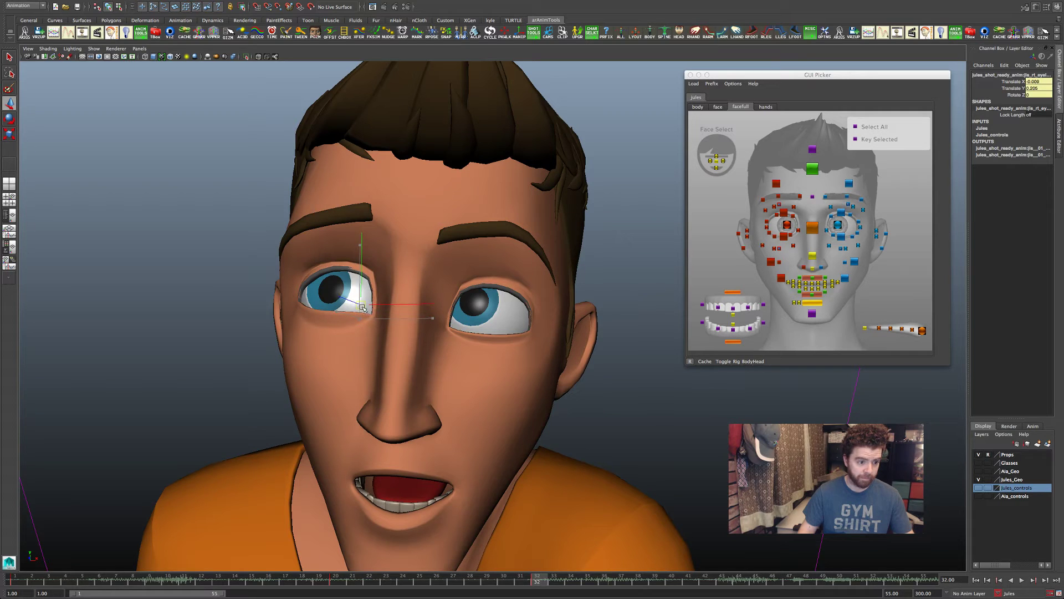
- Raise the left lower eyelid to about 0.02 in Translate Y, that eye's inner corner to about 0.27 and its outer corner to about 0.14
click(843, 238)
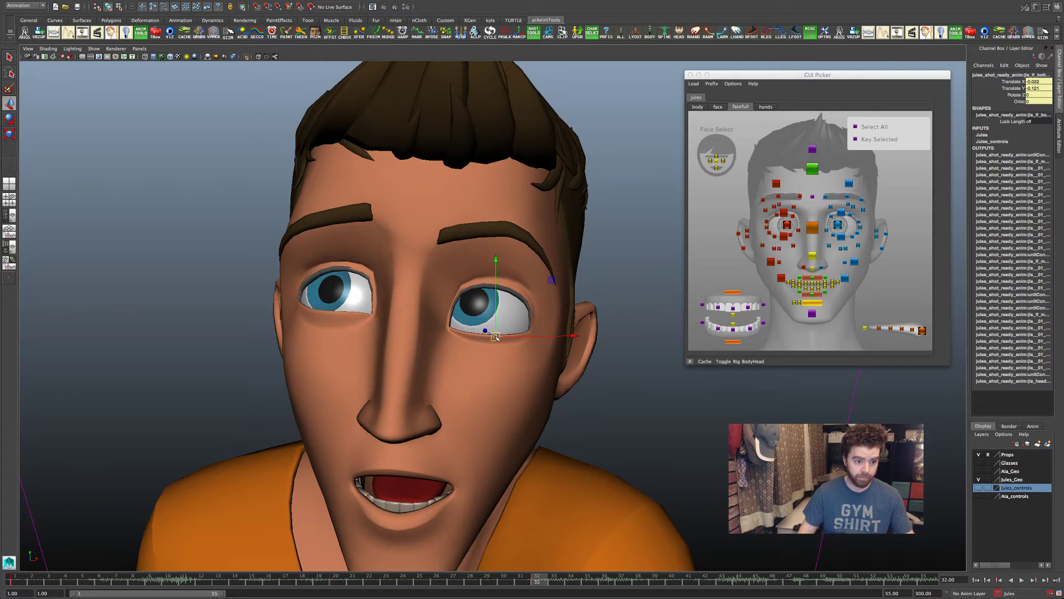
drag(495, 337, 492, 329)
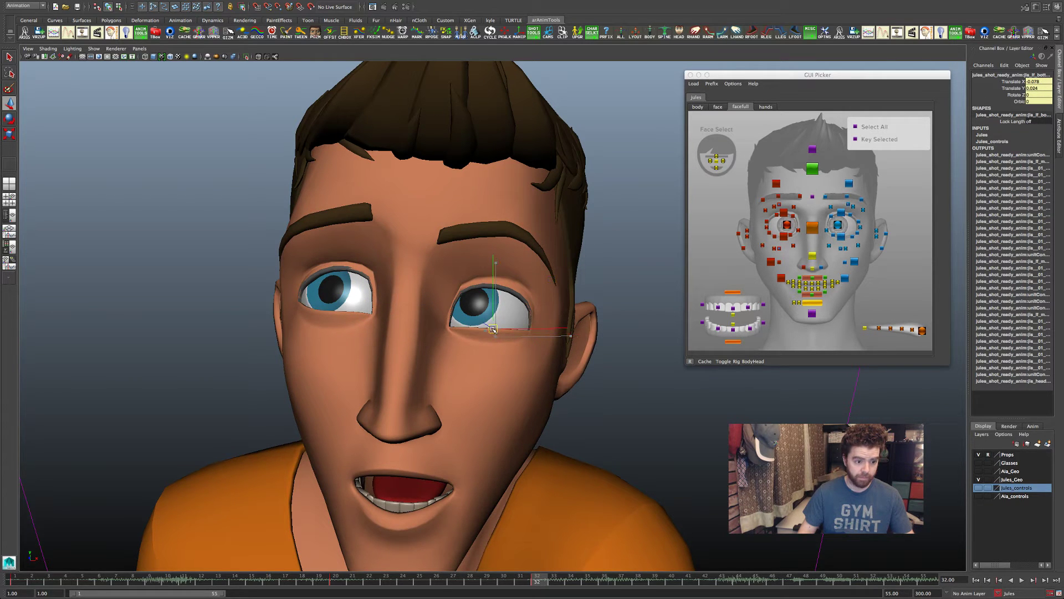
click(826, 232)
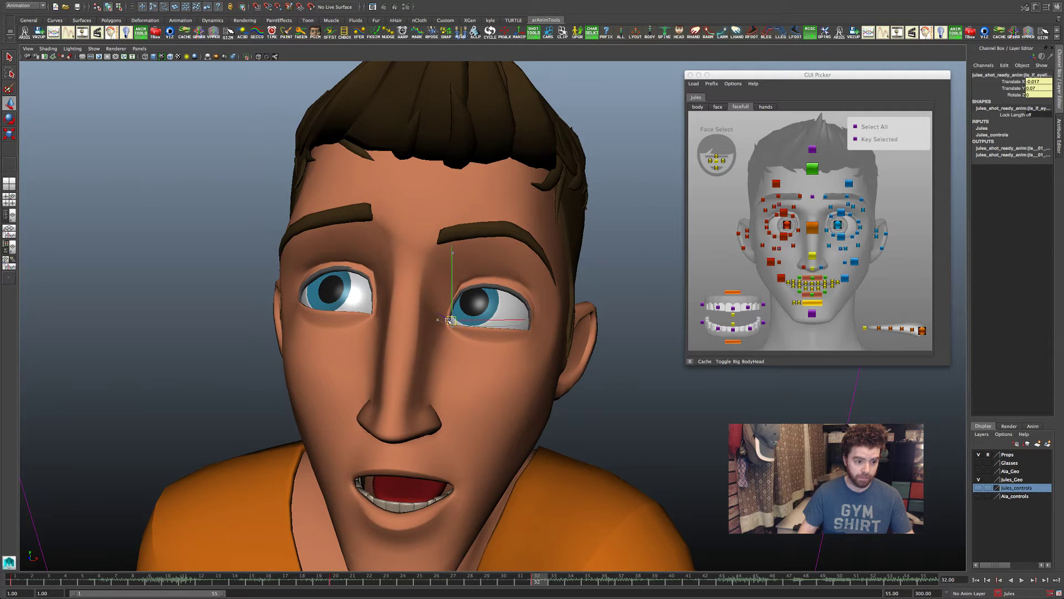
drag(447, 314, 449, 307)
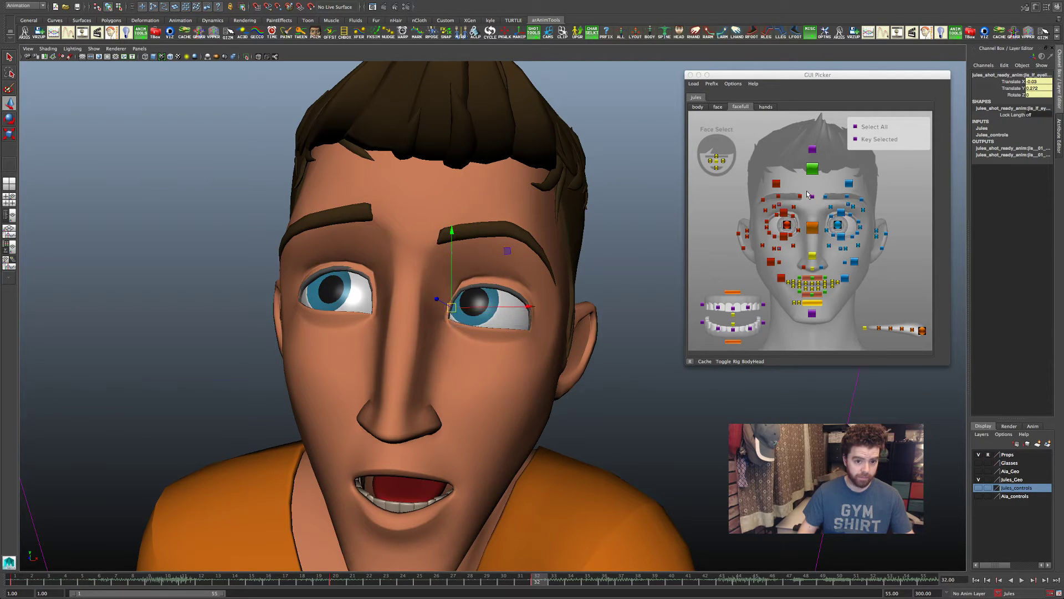
click(860, 230)
drag(535, 333, 534, 322)
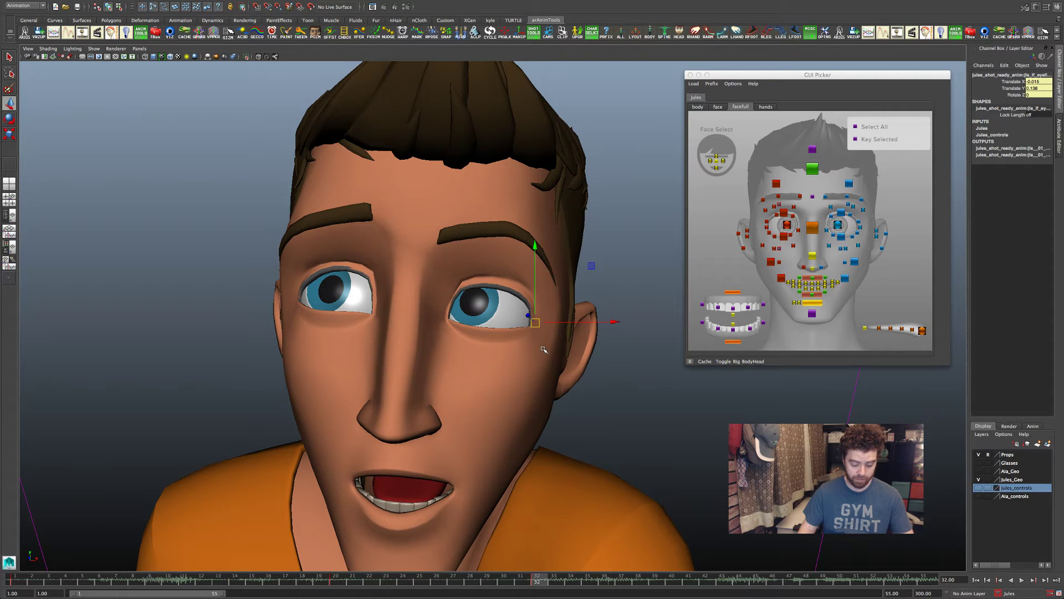
- Flip between the previous key and frame 32 to compare the adjusted eye shapes
key(comma)
key(period)
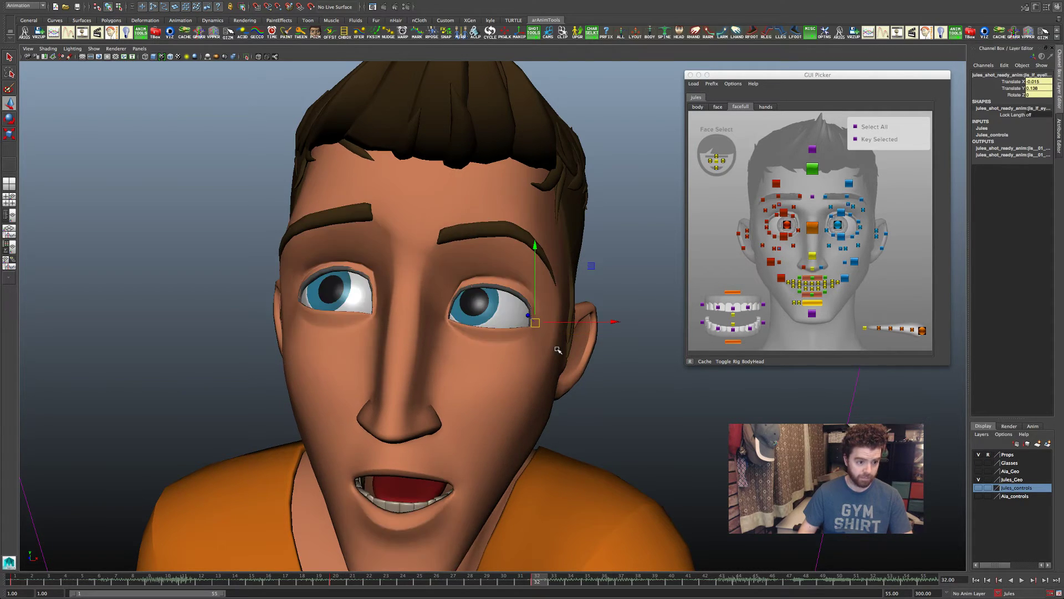
key(comma)
key(period)
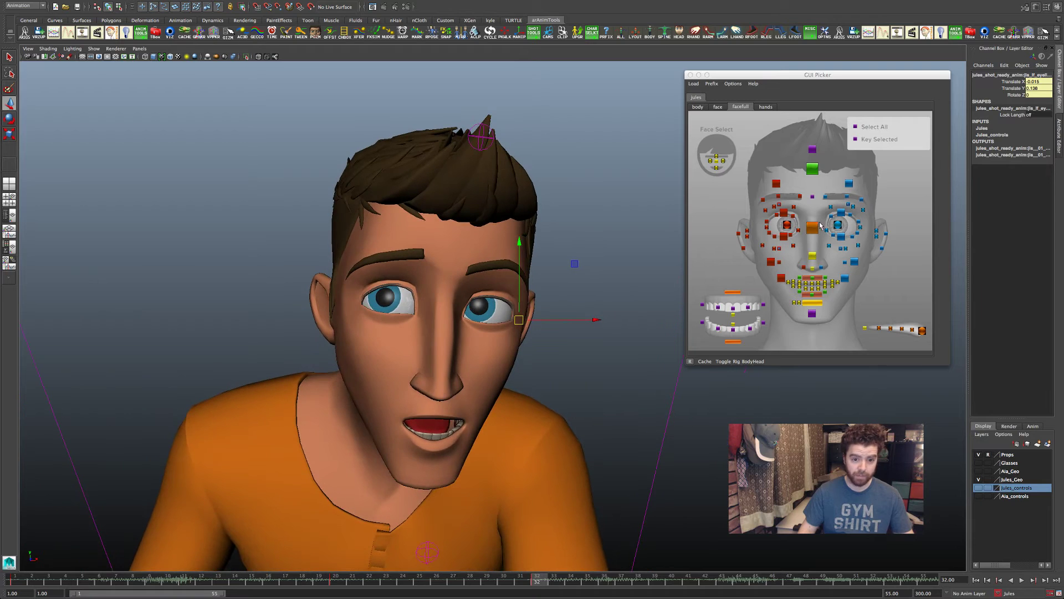
- Raise both lower eyelids with their main controls, bringing the left one to about 0.375 in Translate Y
click(390, 283)
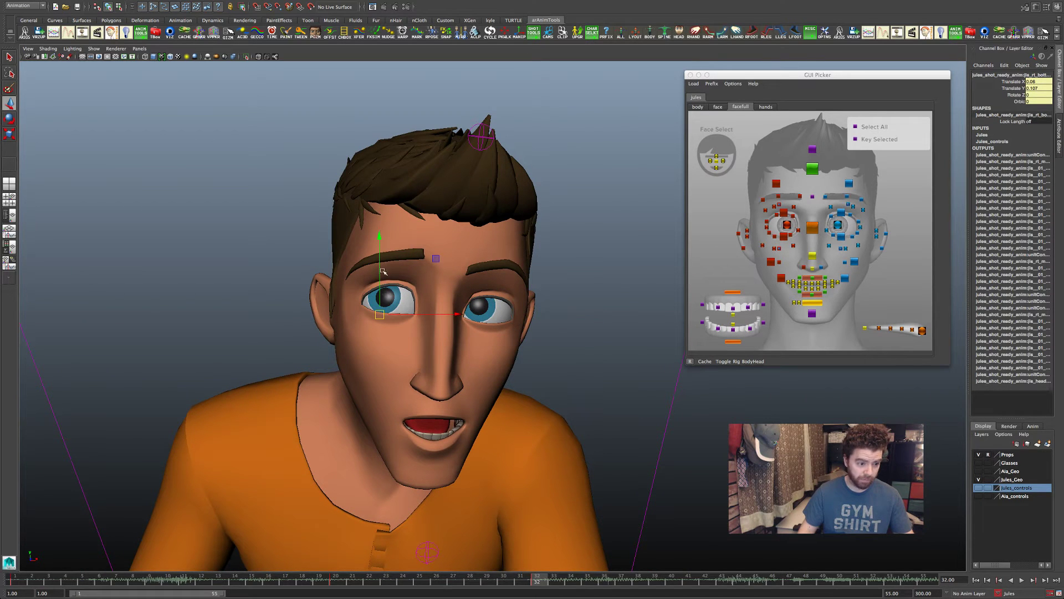
drag(380, 230, 380, 227)
click(839, 237)
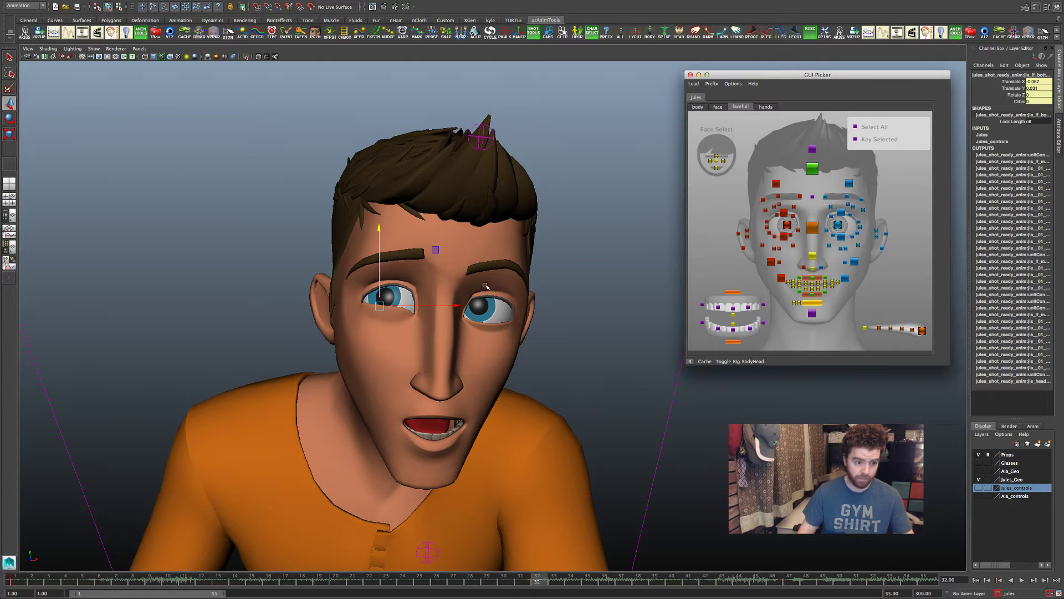
drag(499, 246, 498, 237)
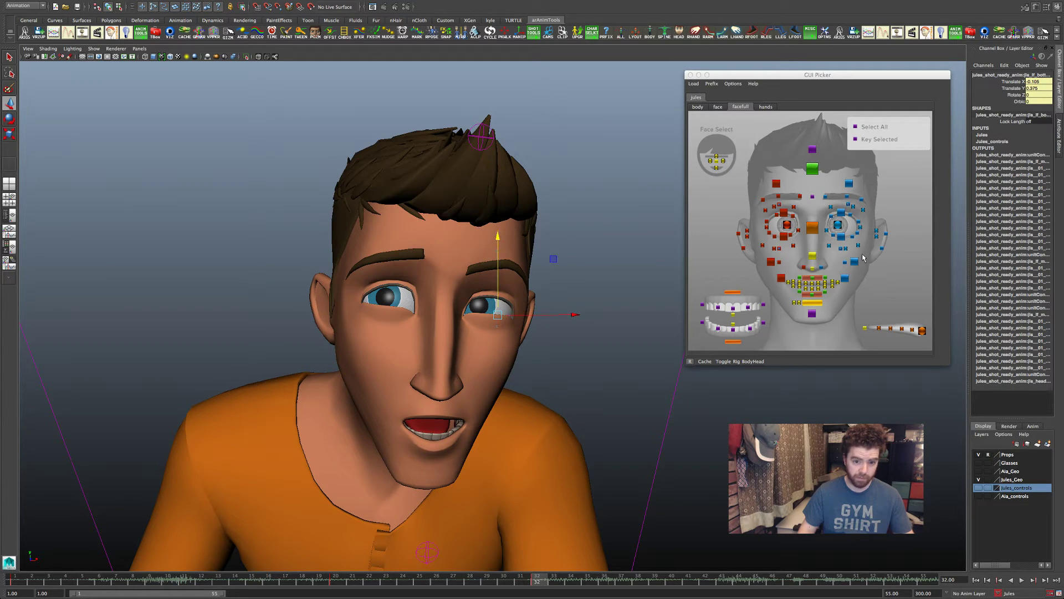
- Adjust the left eye's inner corner to about 0.54 in Translate Y and the inner part of its lower eyelid to about -0.17
click(829, 233)
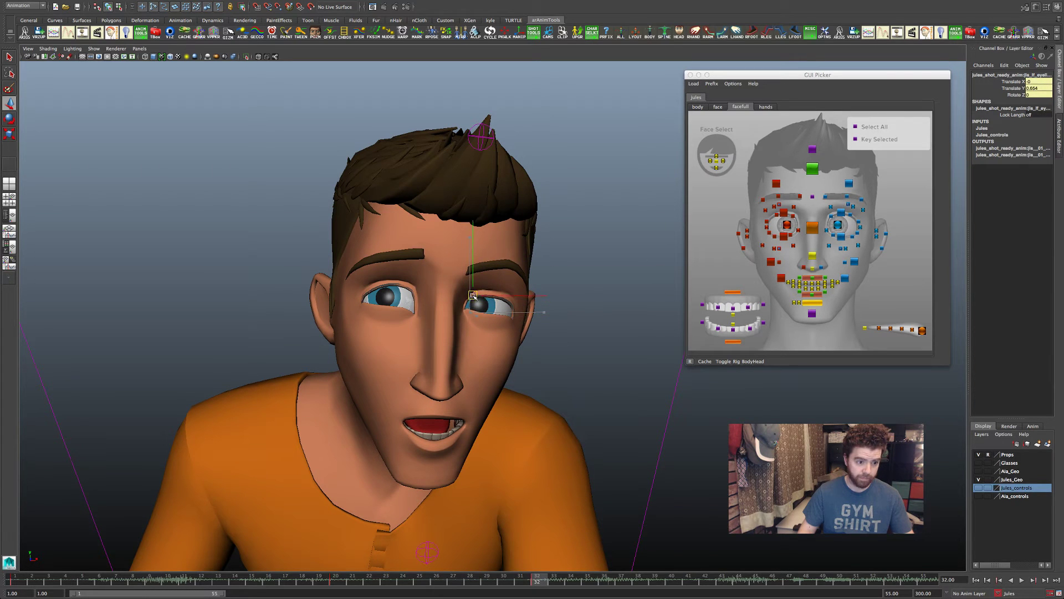
drag(472, 295, 471, 301)
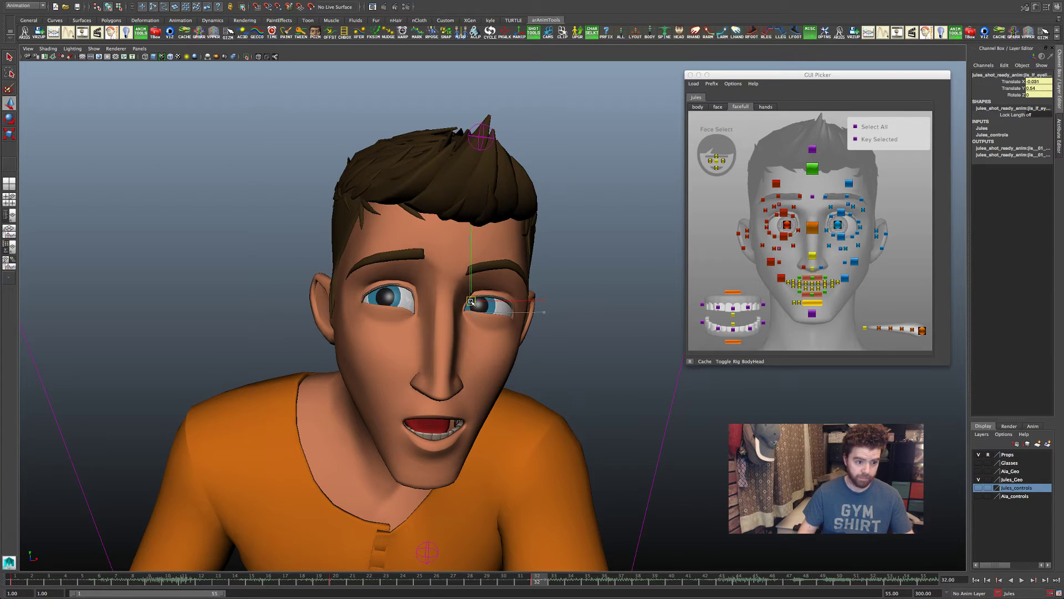
click(839, 237)
drag(484, 317, 479, 320)
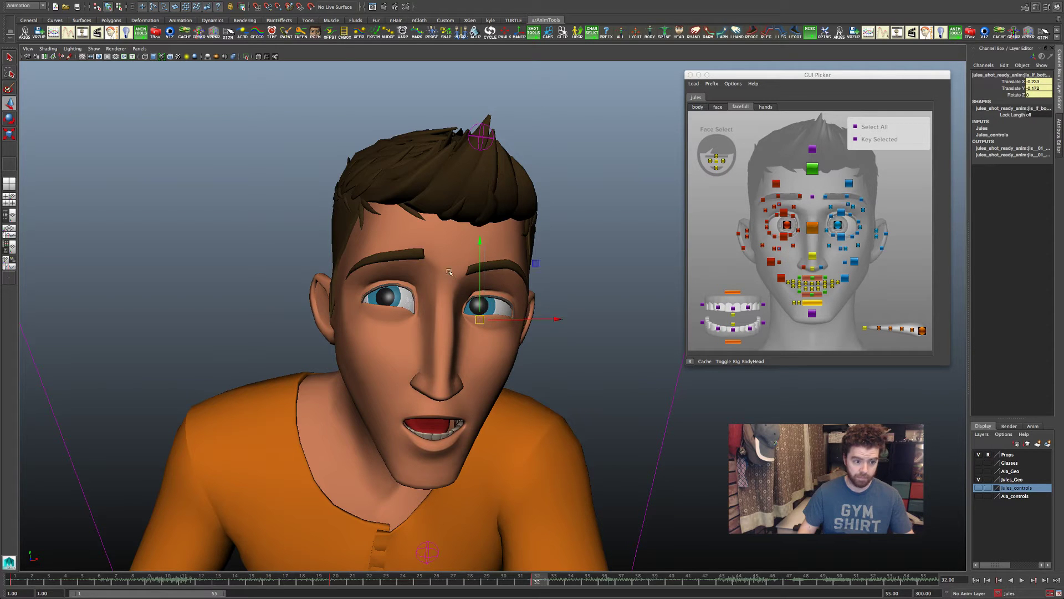
- Reshape the inner part of the right eye's lids and raise its inner corner to about 0.65 in Translate Y, checking the pose against neighbouring keys
click(790, 235)
drag(392, 311, 390, 277)
click(792, 216)
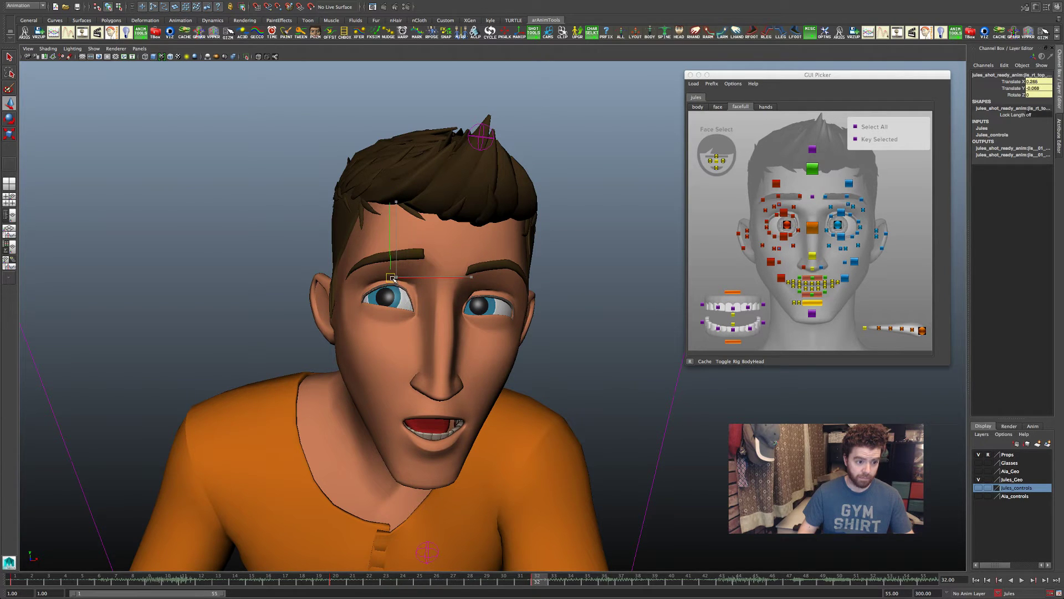
click(799, 233)
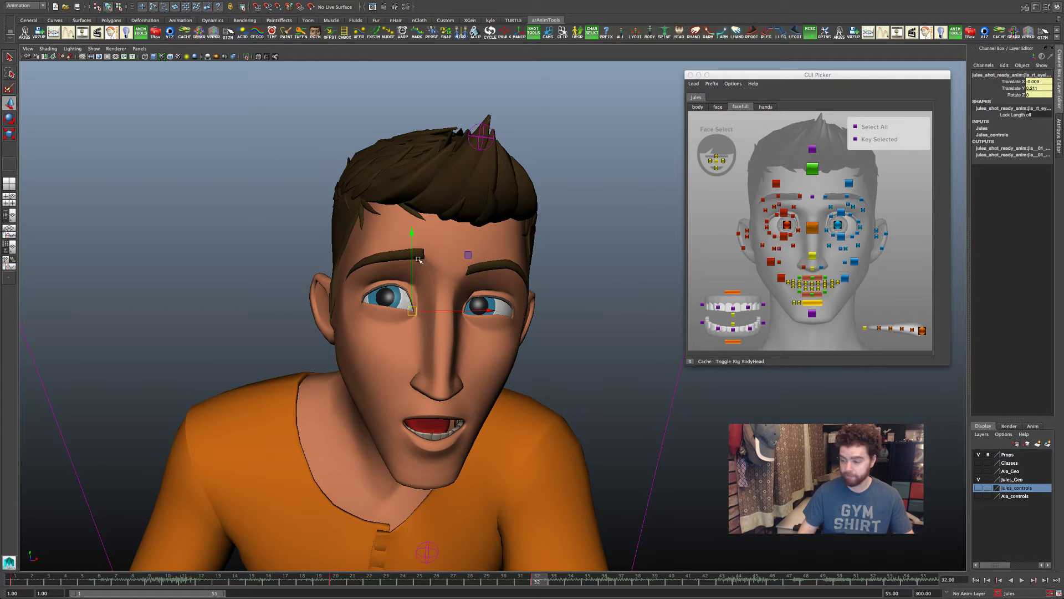
drag(412, 310, 411, 290)
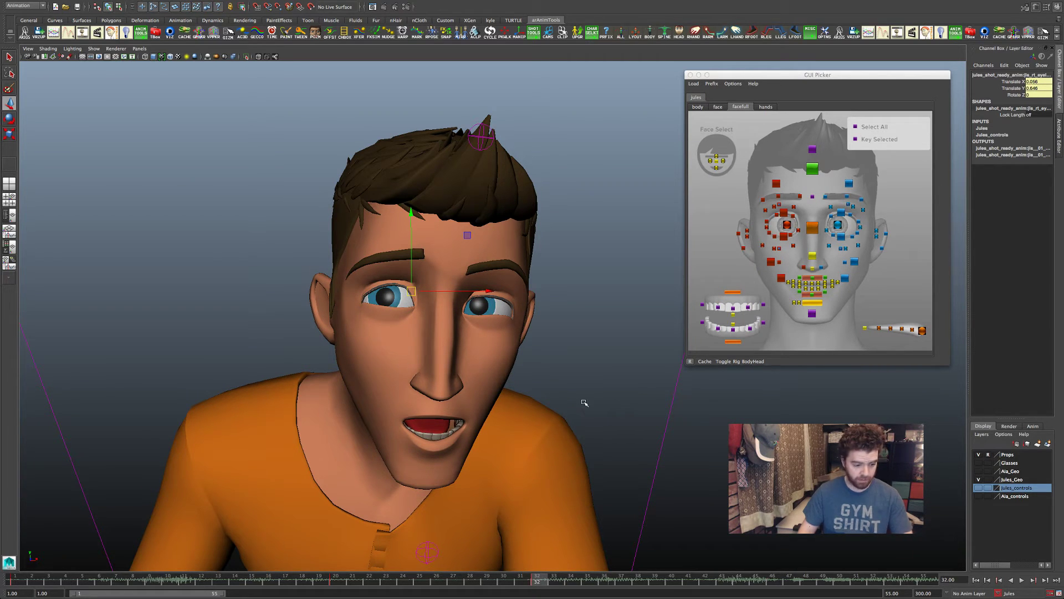
key(.)
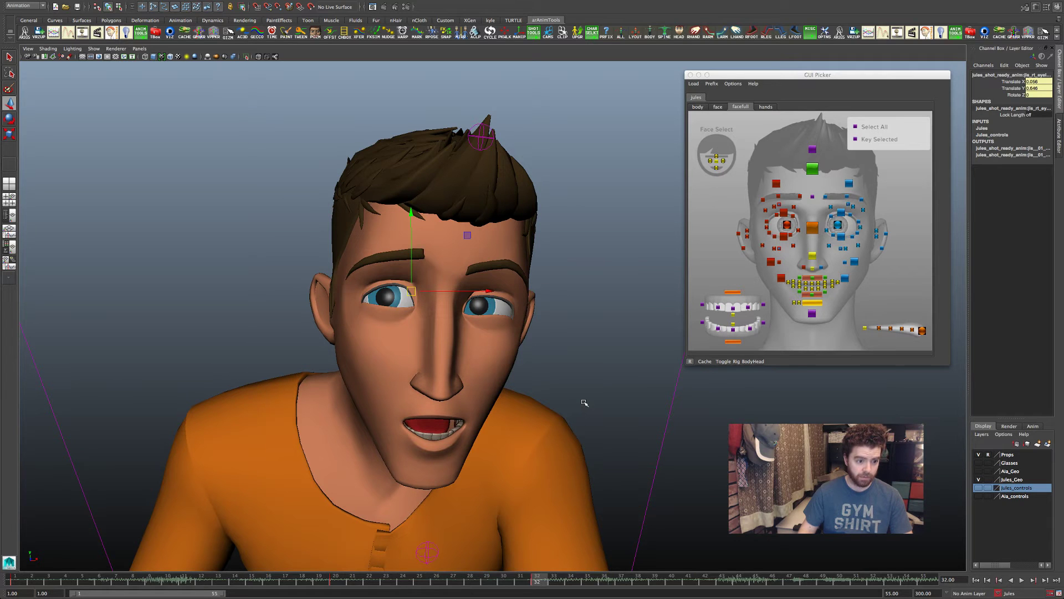
key(.)
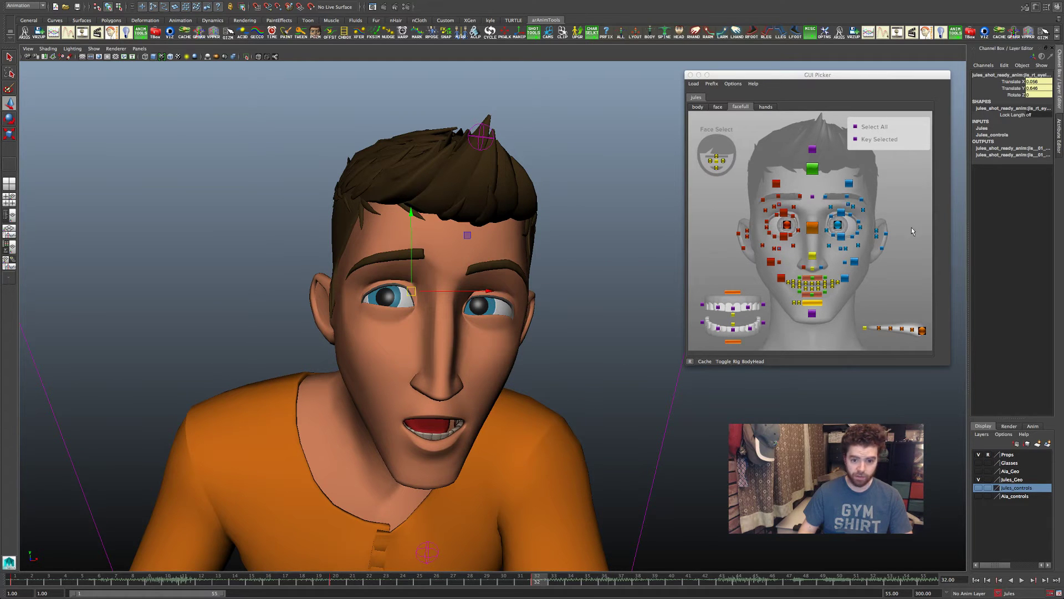
- Shift the outer part of the left lower eyelid to about -0.085 in Translate X and -0.046 in Translate Y
click(529, 334)
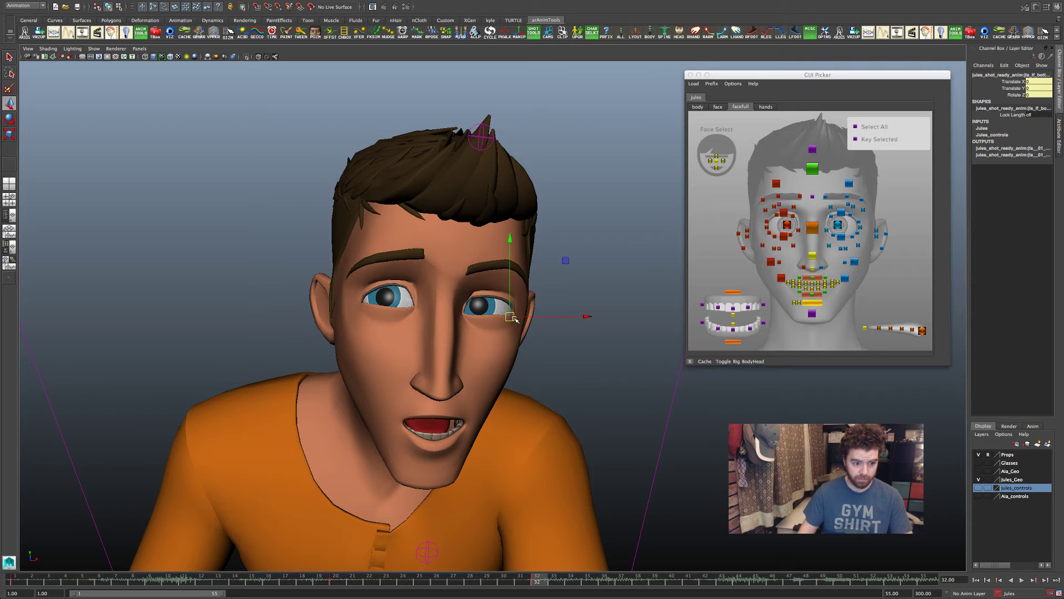
drag(514, 319, 565, 343)
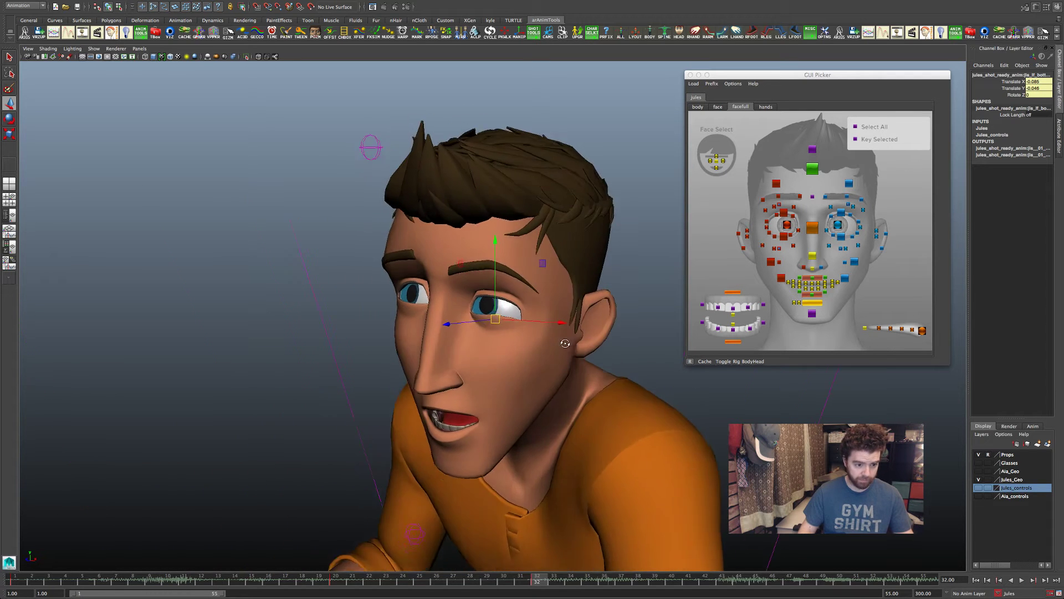
key(f)
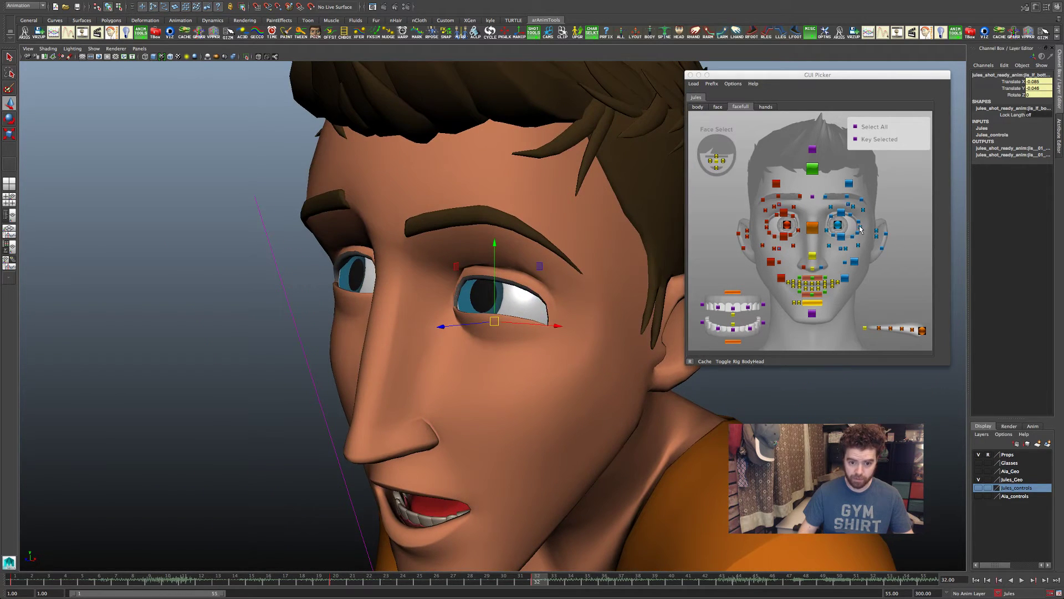
- Move the outer part of the left upper eyelid to about 0.06 in Translate Y and that eye's outer corner to about 0.20
click(537, 320)
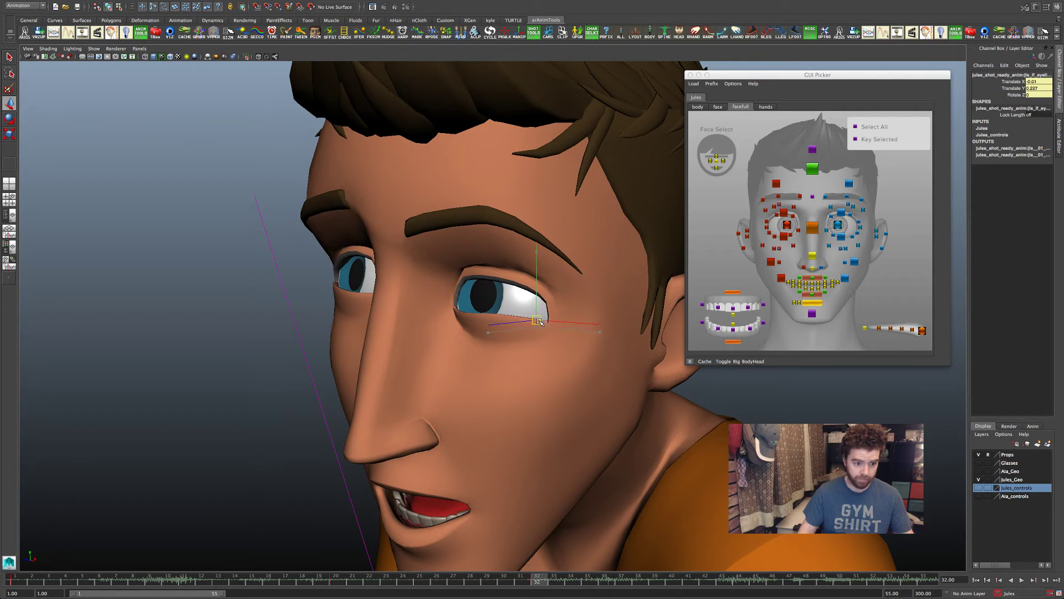
click(860, 225)
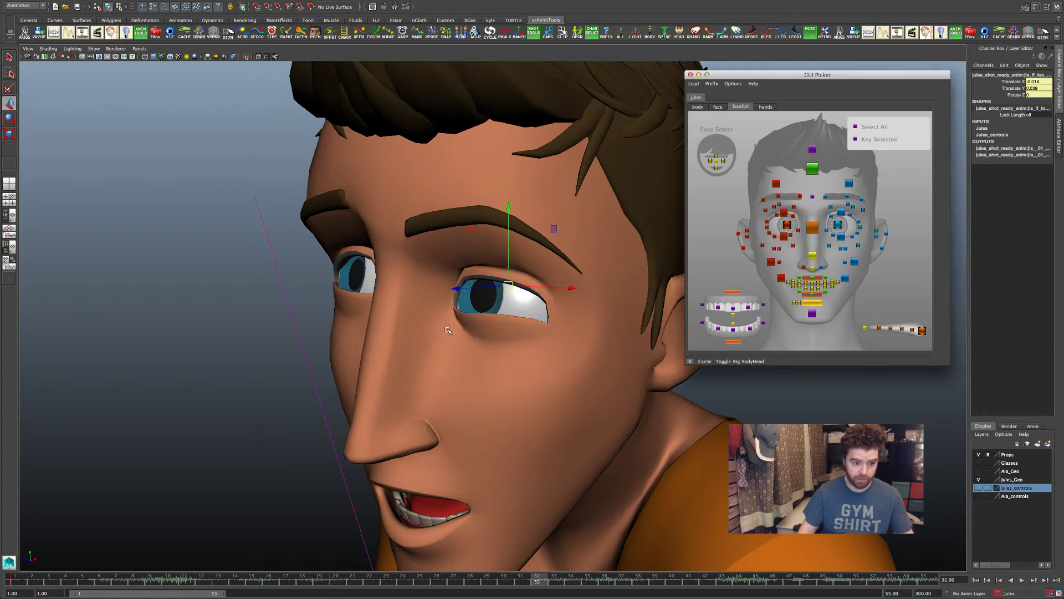
drag(507, 286, 502, 284)
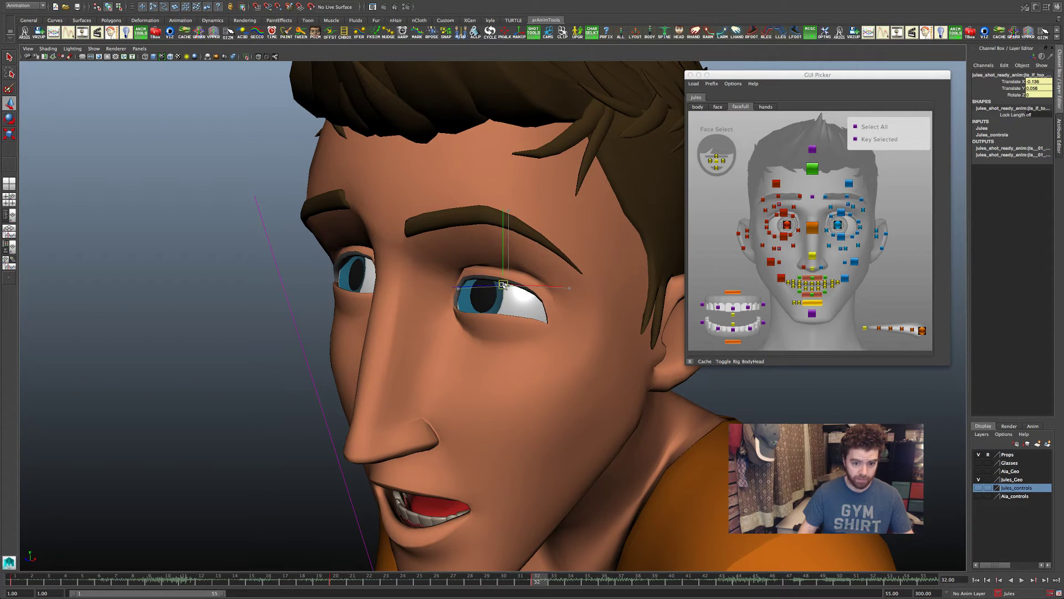
click(860, 228)
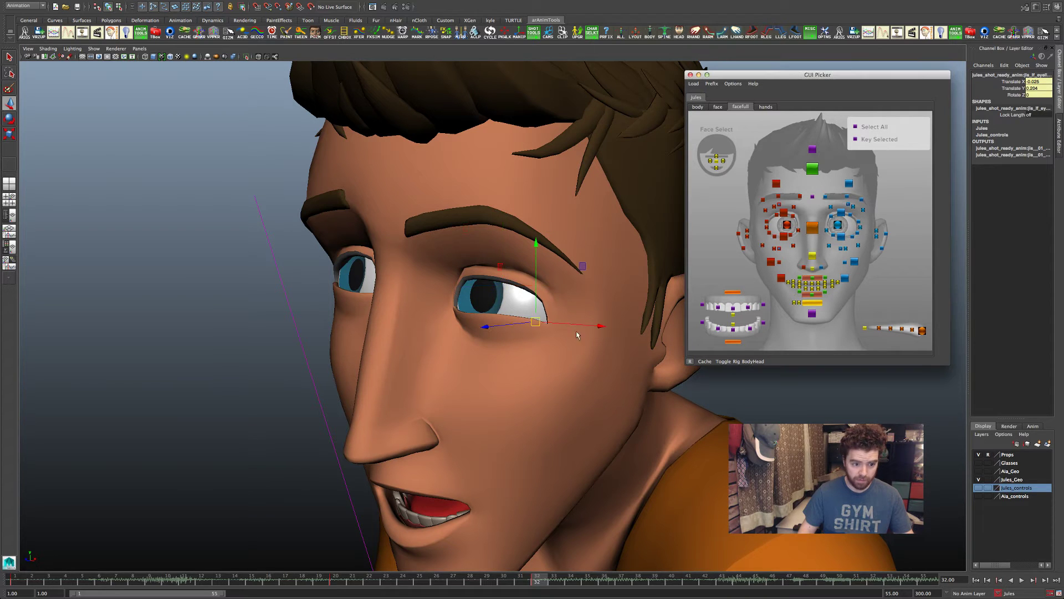
mouse_move(542, 327)
mouse_down()
mouse_move(528, 327)
mouse_move(527, 314)
mouse_move(536, 322)
mouse_up()
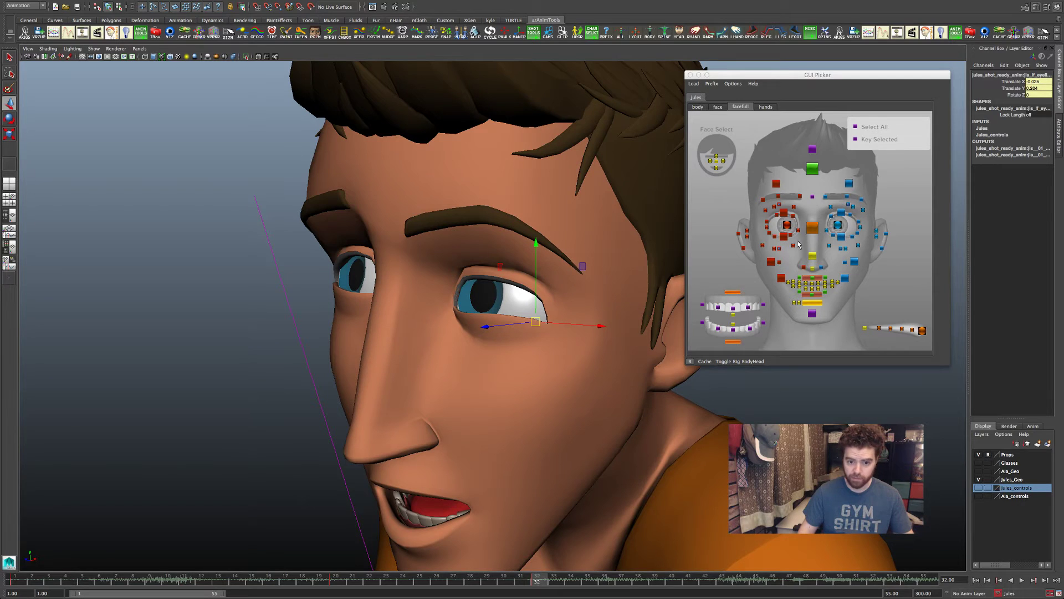
- Set the channel below Rotate Z on the left lower eyelid's main control to 0.2
click(841, 235)
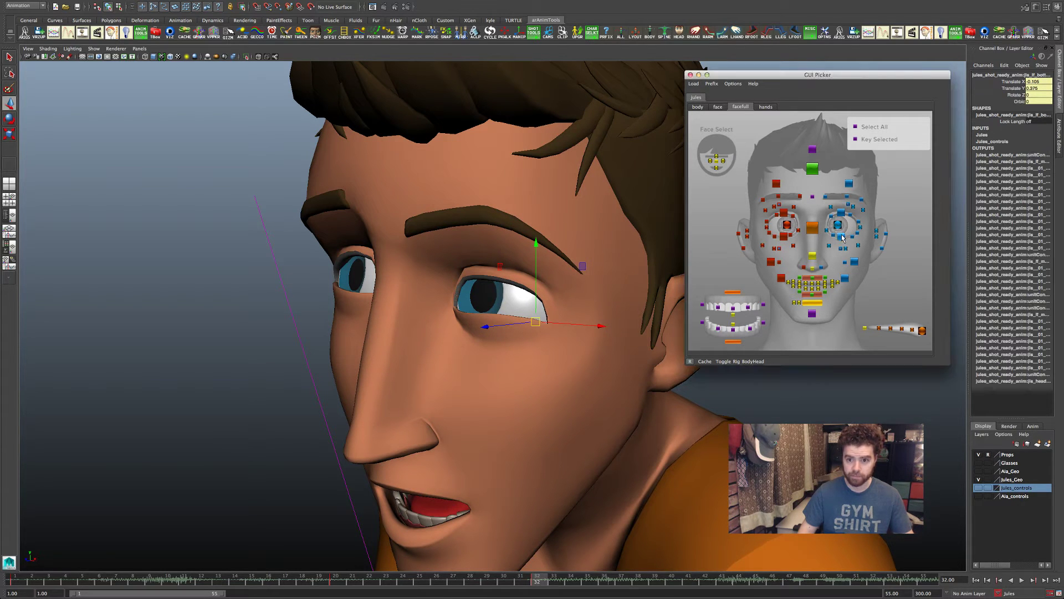
click(1019, 102)
middle_drag(605, 296, 633, 298)
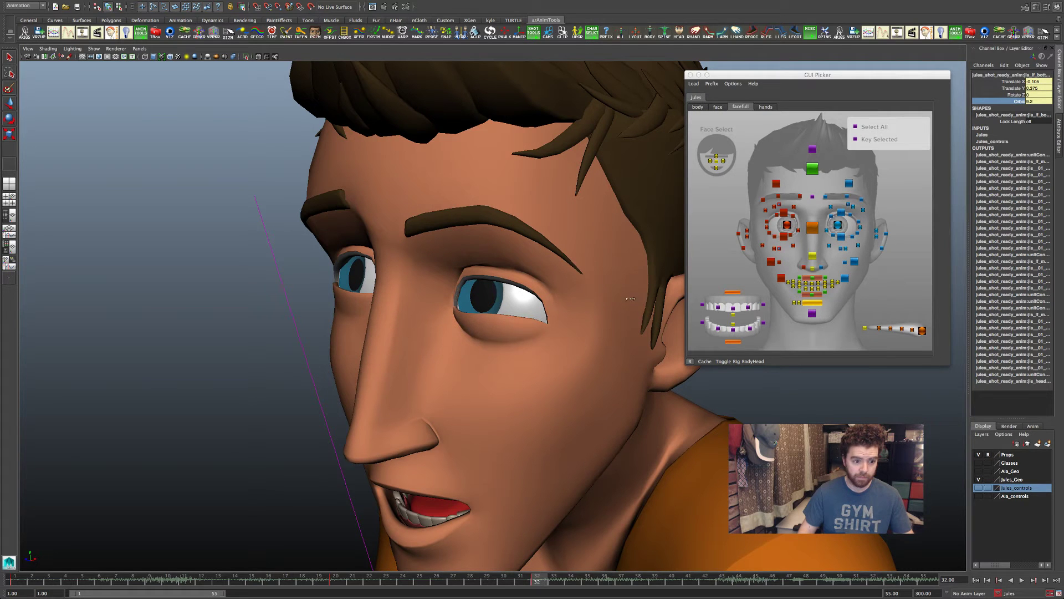
- Shift the left upper eyelid's outer part to about -0.25 in Translate X and -0.006 in Translate Y, and nudge the lower lid's inner part
click(838, 226)
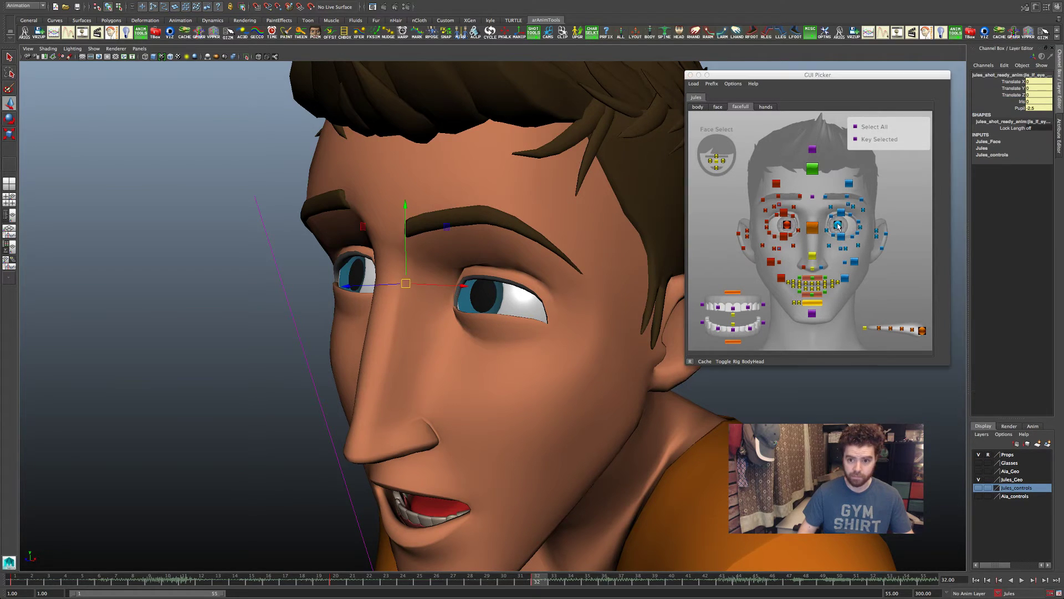
click(860, 227)
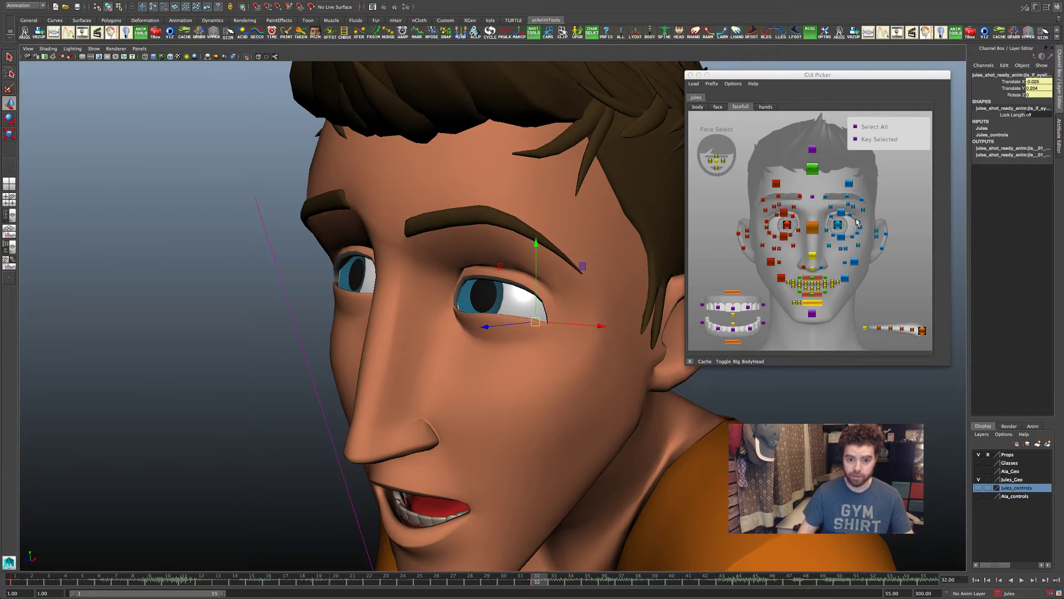
click(852, 213)
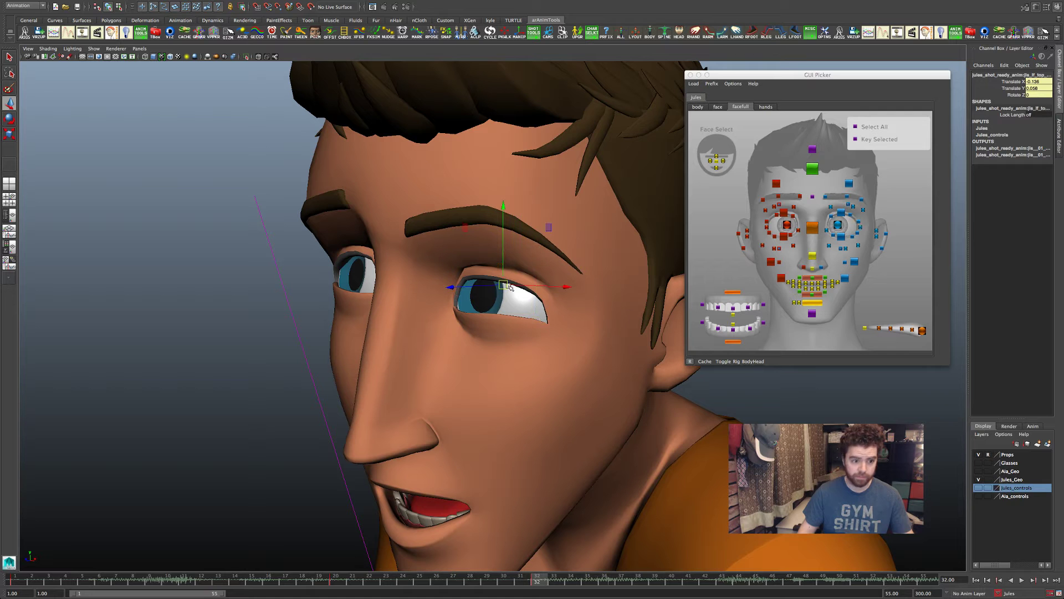
drag(509, 287, 536, 312)
alt+right_drag(536, 312, 305, 324)
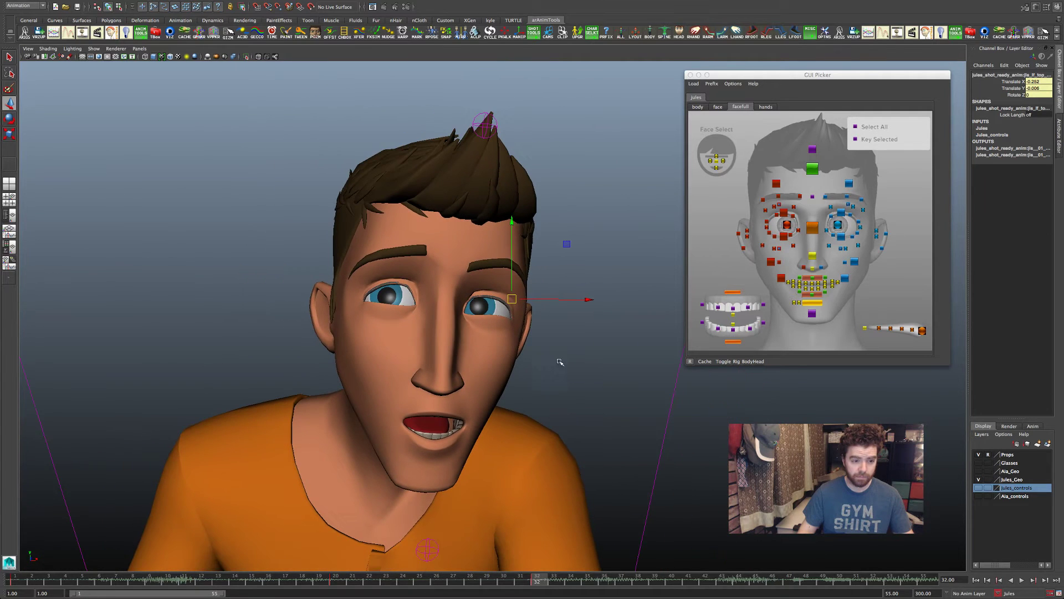
click(832, 234)
drag(478, 315, 479, 314)
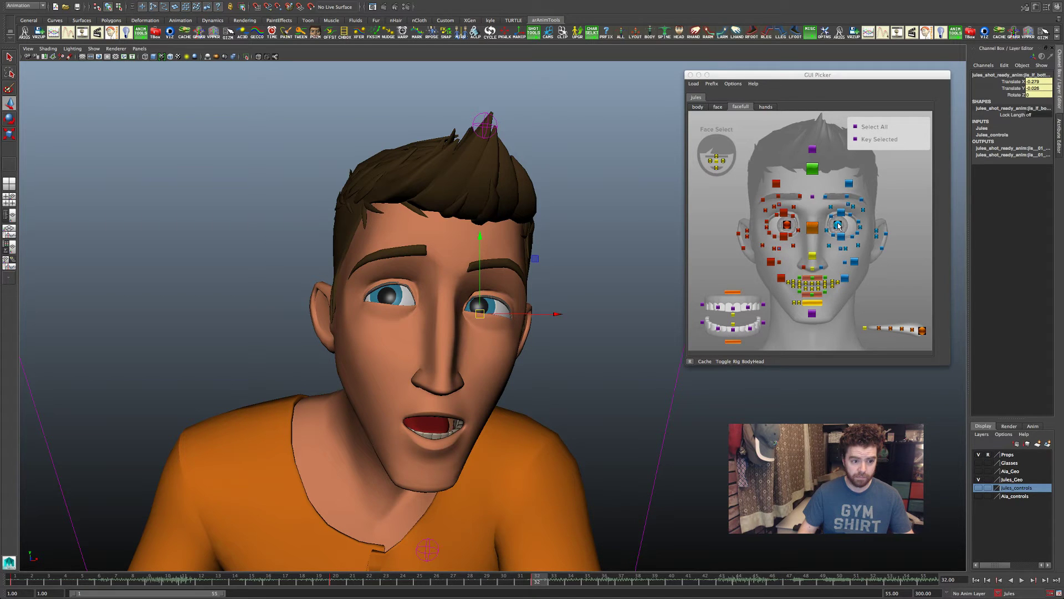
- Raise the left eye control slightly and move the right eye control to about -3.02 in Translate X, 1.21 in Y and -0.50 in Z
click(838, 225)
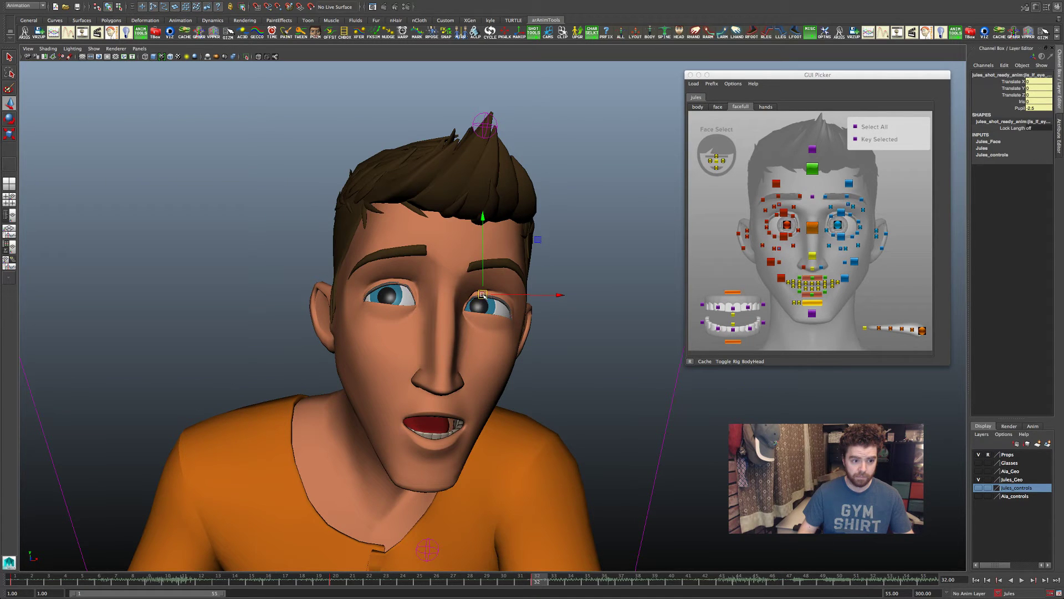
drag(484, 292, 486, 288)
click(788, 225)
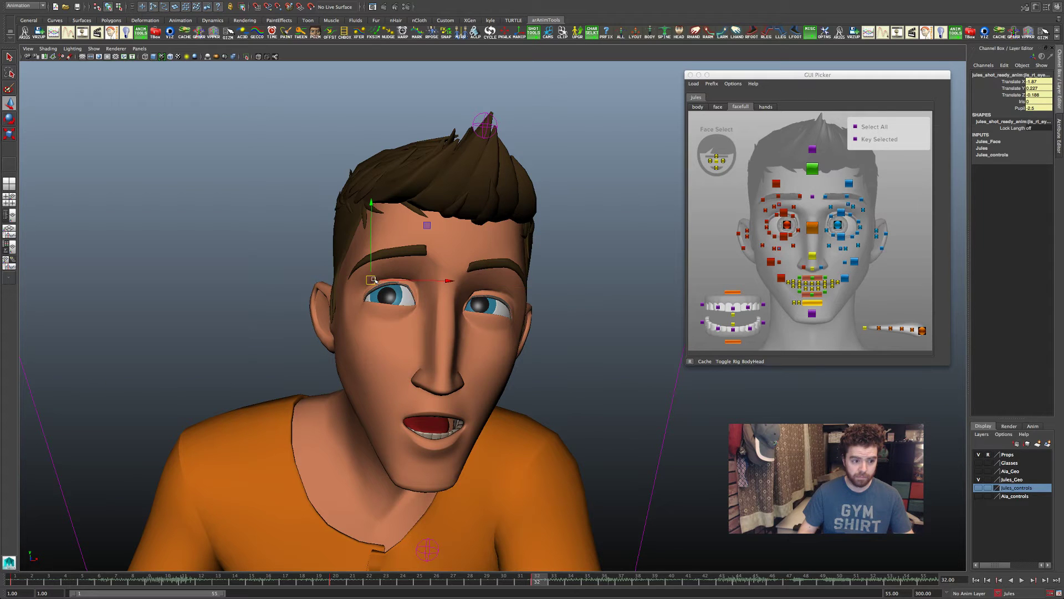
drag(368, 274, 357, 265)
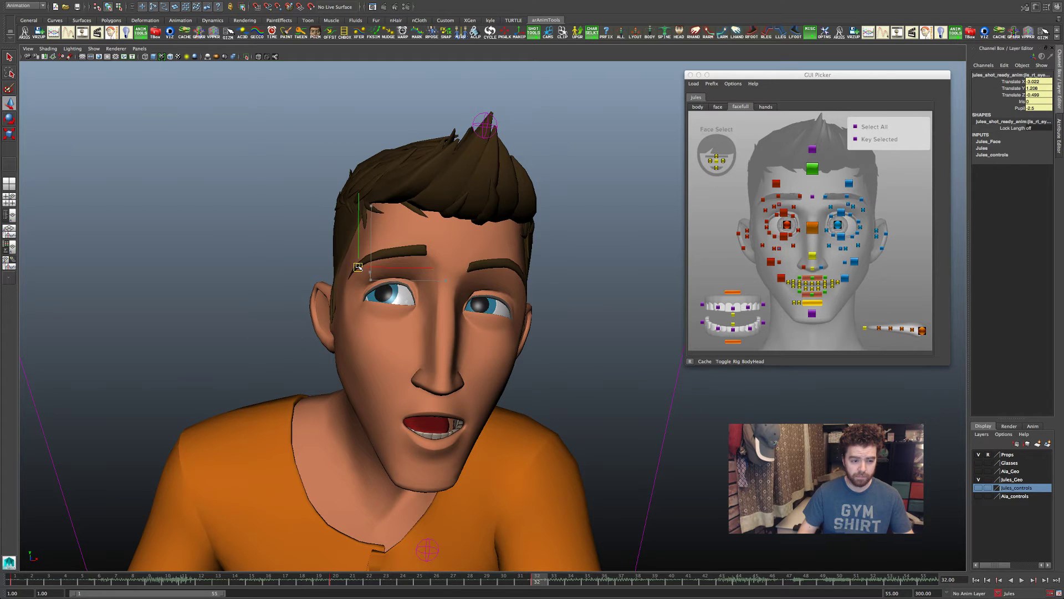
- Compare the facial poses at the frame 20 and frame 32 keys by flipping between them with the whole upper body in view
scroll(654, 374, down, 4)
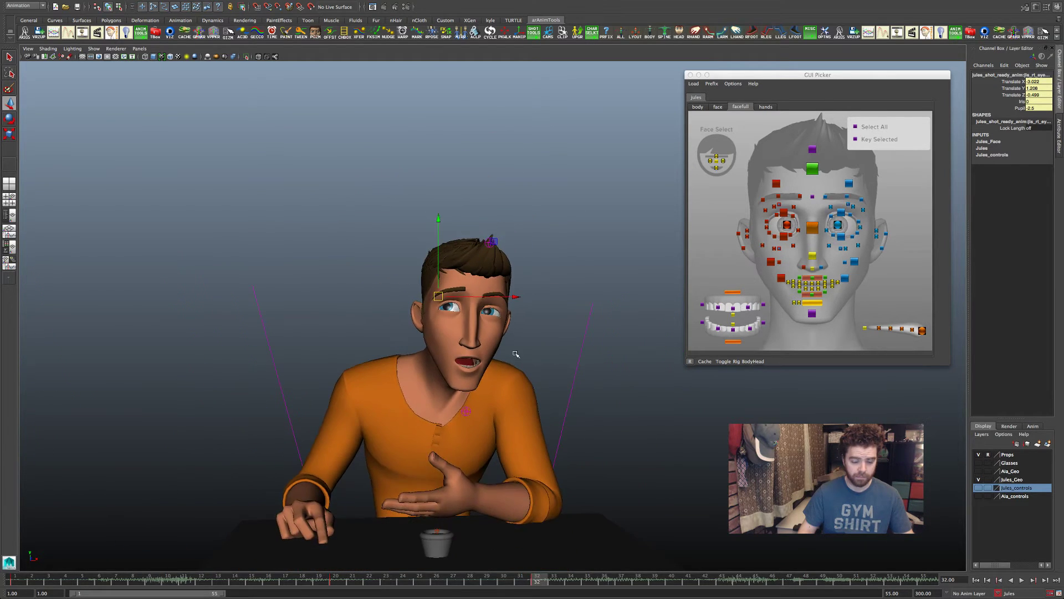
key(comma)
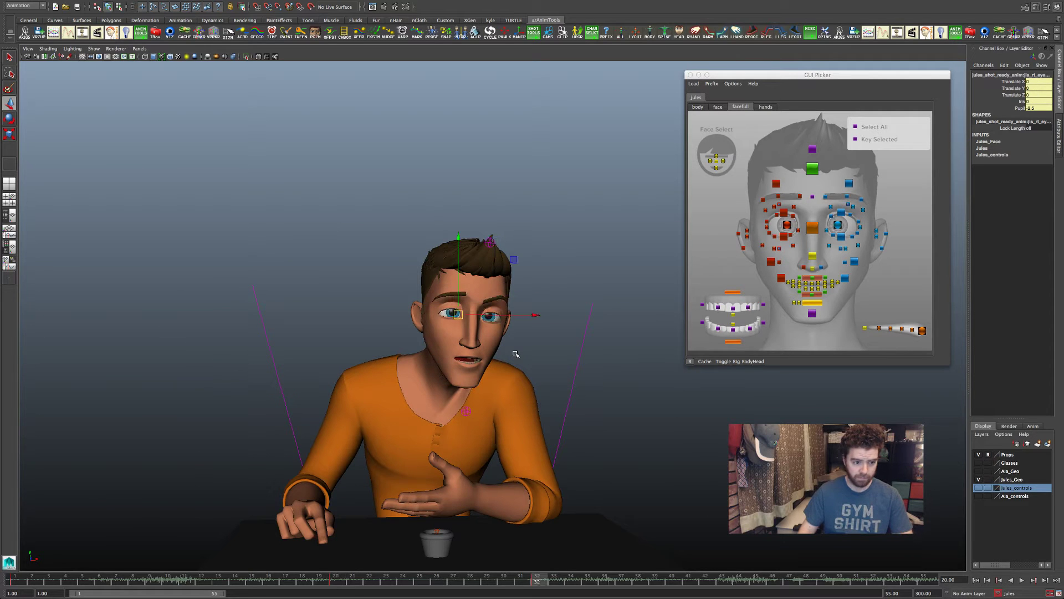
key(period)
key(comma)
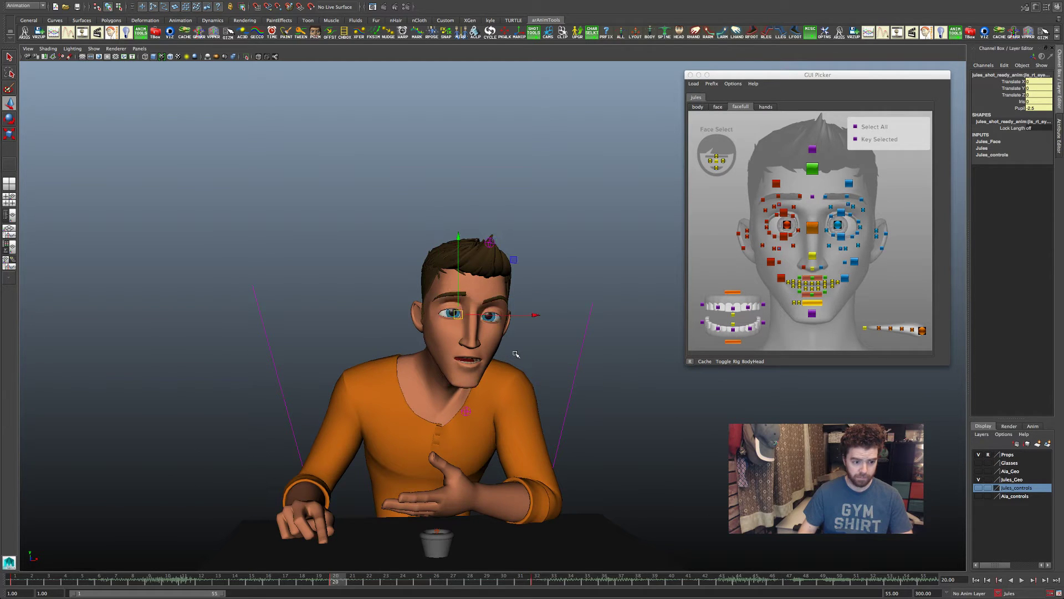
key(period)
key(comma)
key(period)
key(comma)
key(period)
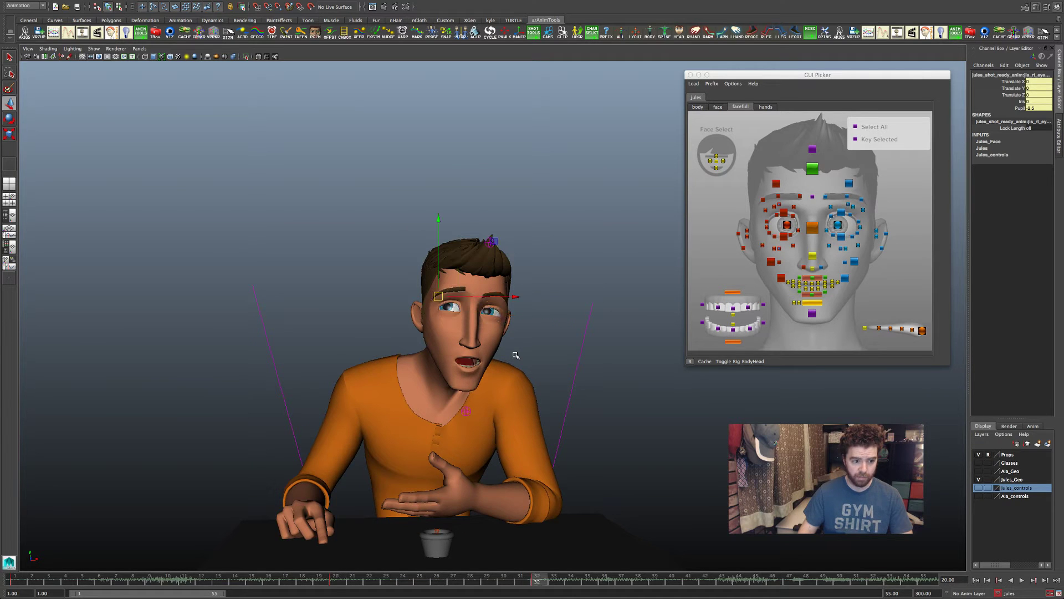
key(comma)
key(period)
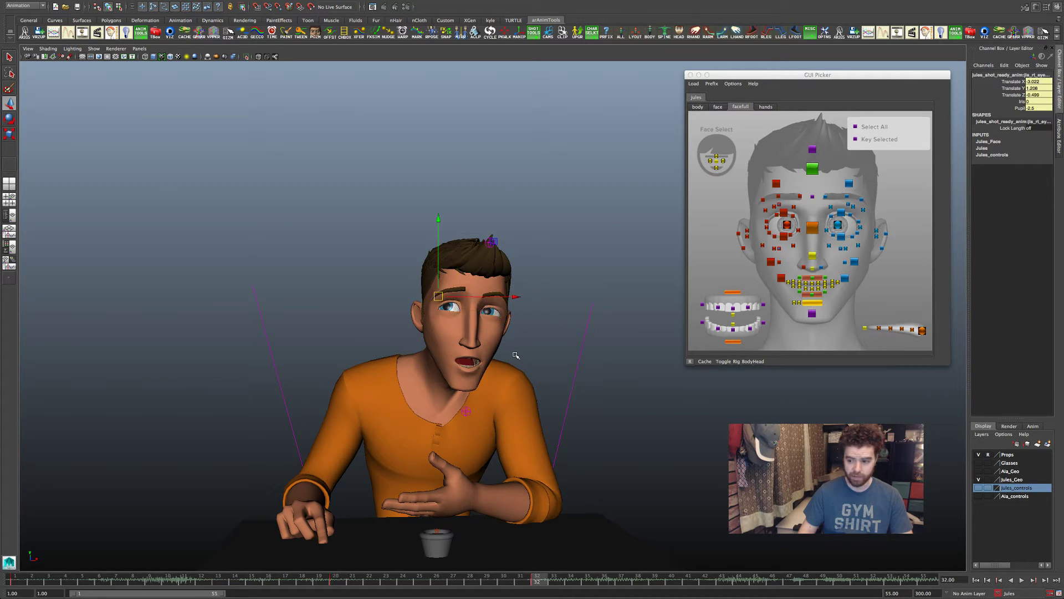
key(comma)
key(period)
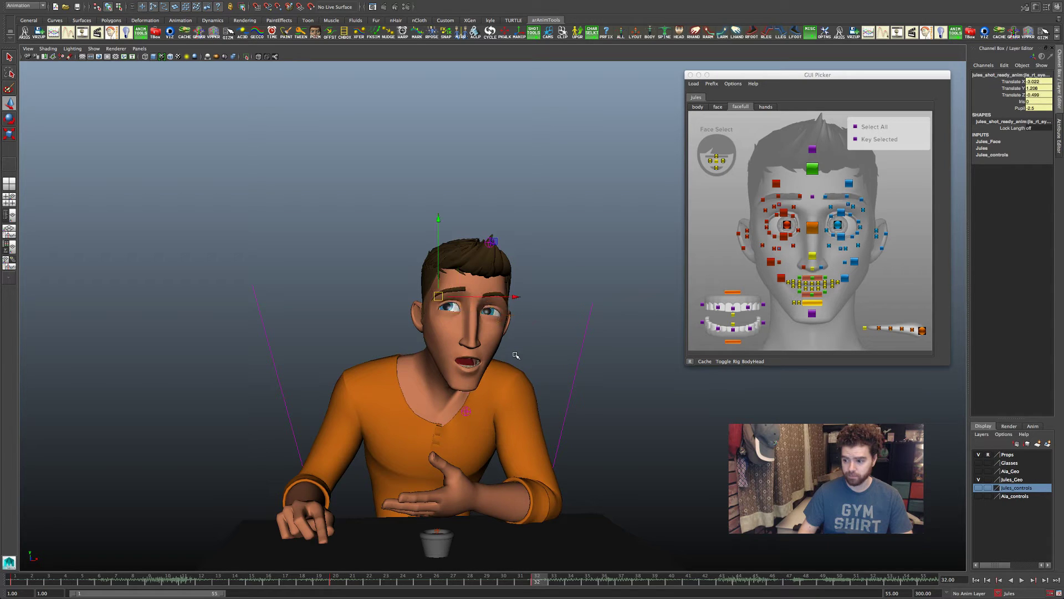
key(comma)
key(period)
key(comma)
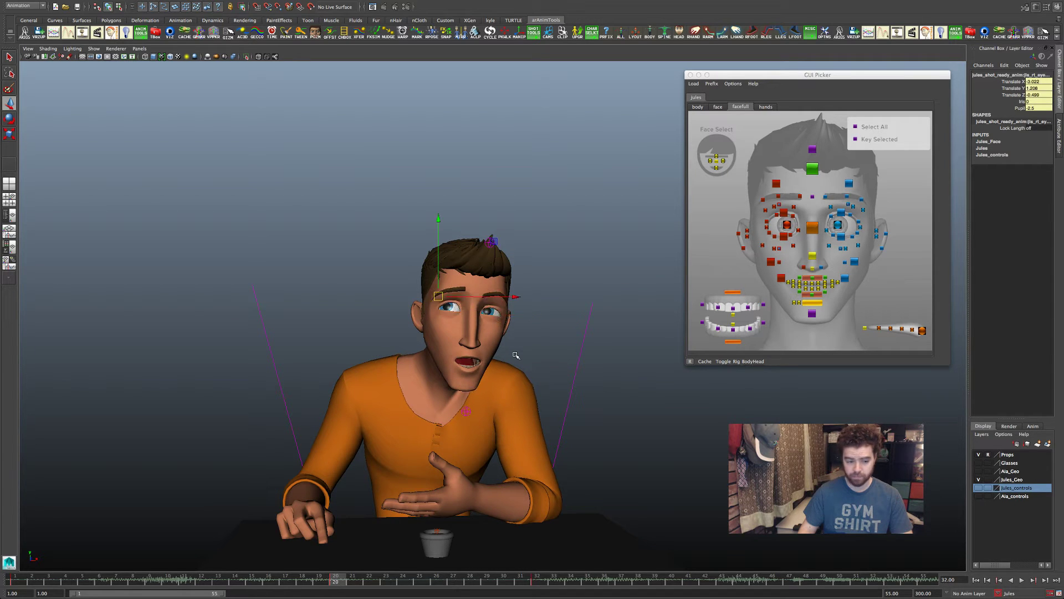
key(period)
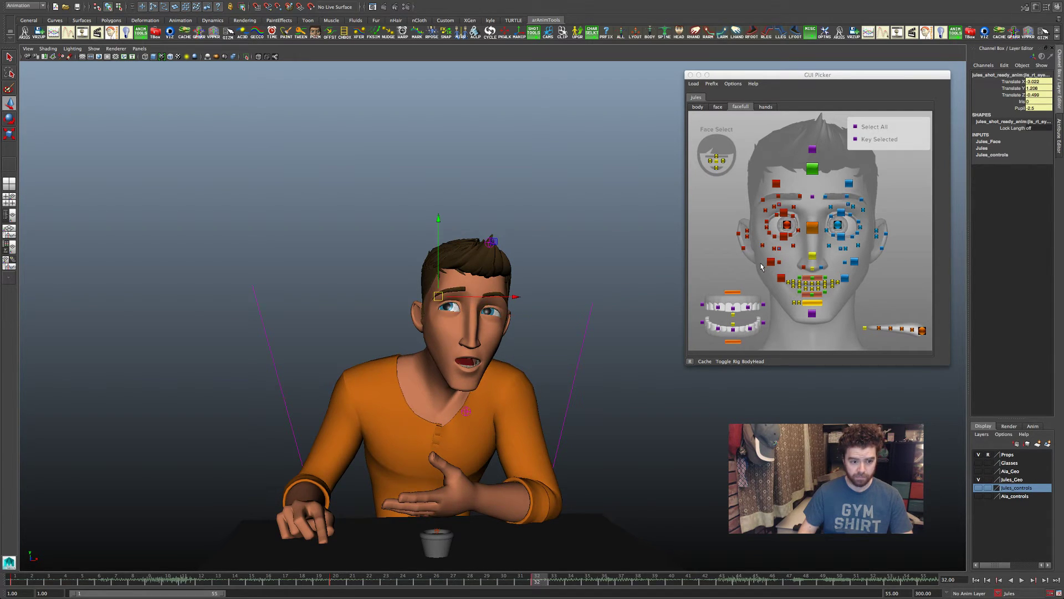
- Rotate the jaw control at frame 32 to about 11.4 in X, 1.6 in Y and 4.7 in Z, checking against neighbouring keys
click(807, 308)
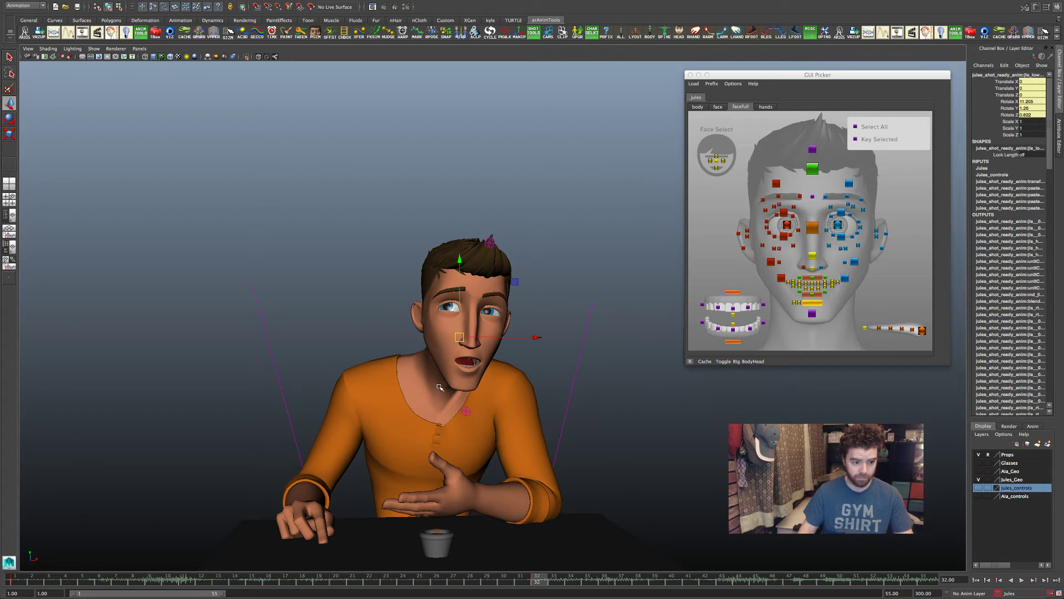
key(e)
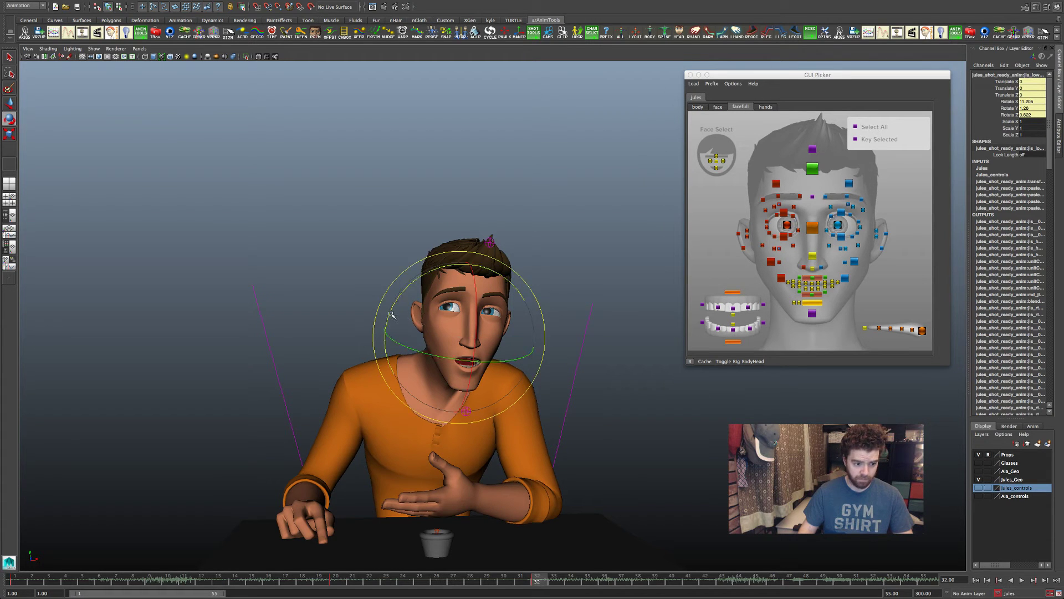
drag(390, 319, 392, 320)
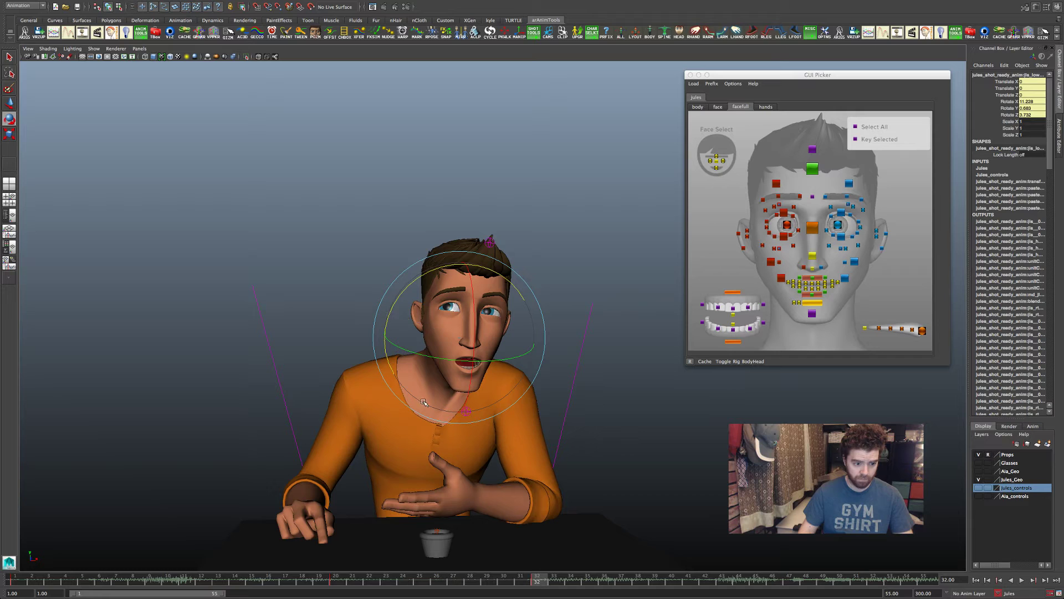
drag(435, 389, 435, 390)
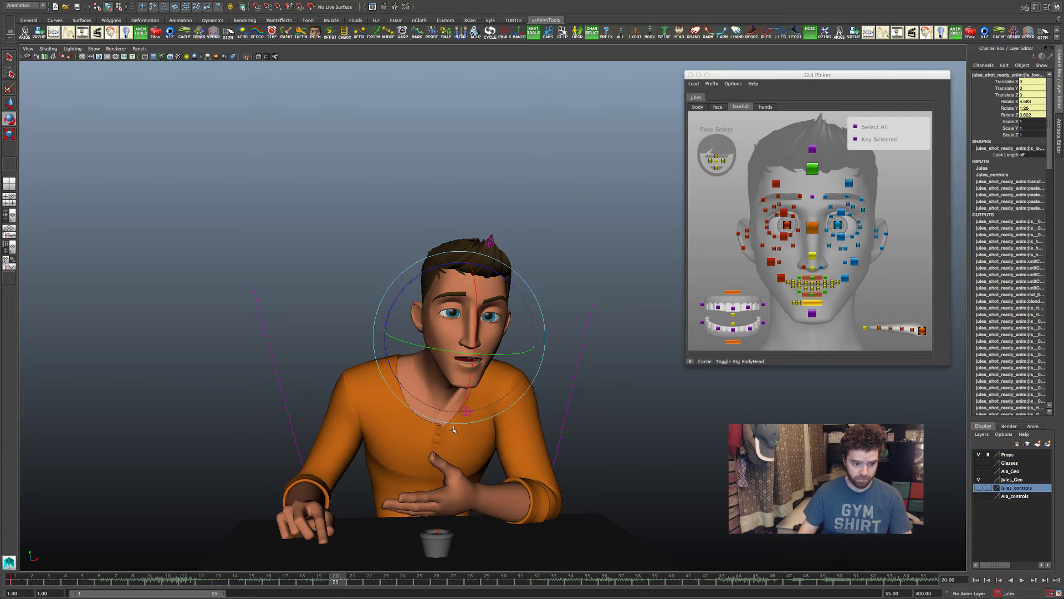
key(.)
key(.)
key(.)
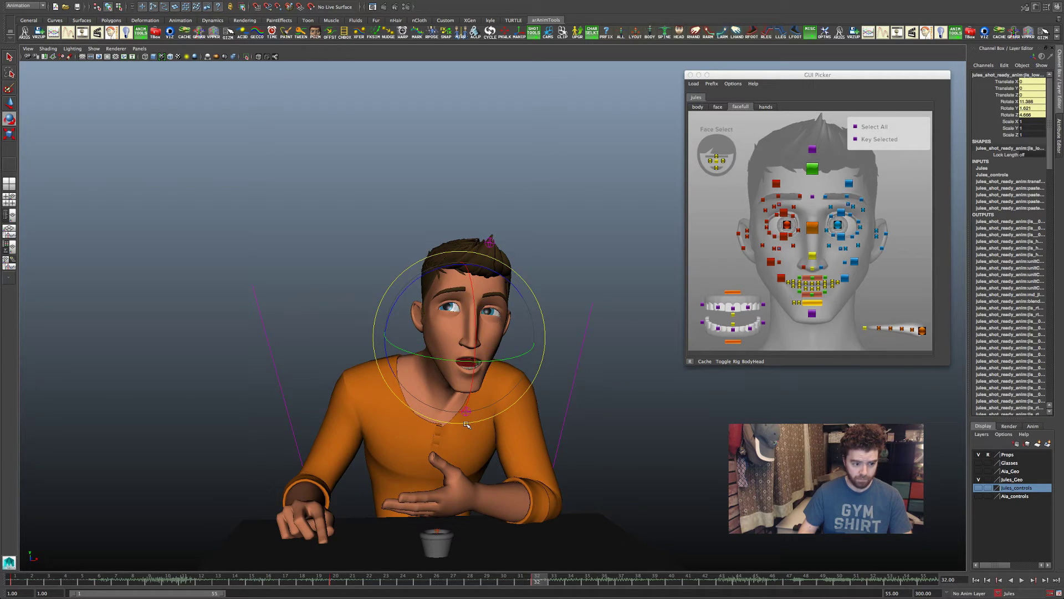
key(.)
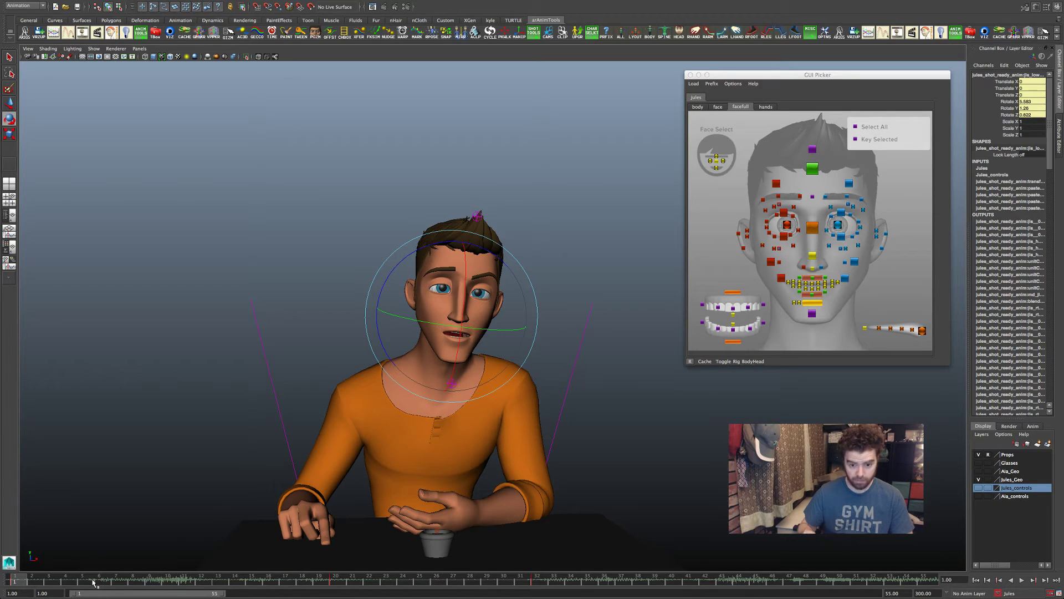
- Return to frame 1, raise the sound volume and set the playback looping to Once
click(156, 580)
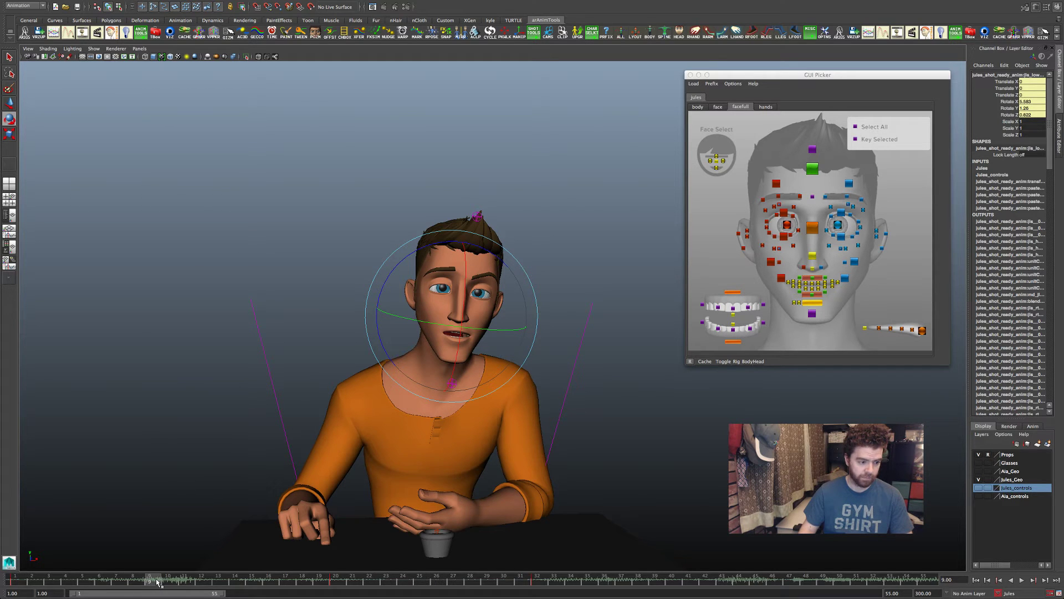
drag(157, 580, 17, 579)
key(XF86AudioRaiseVolume)
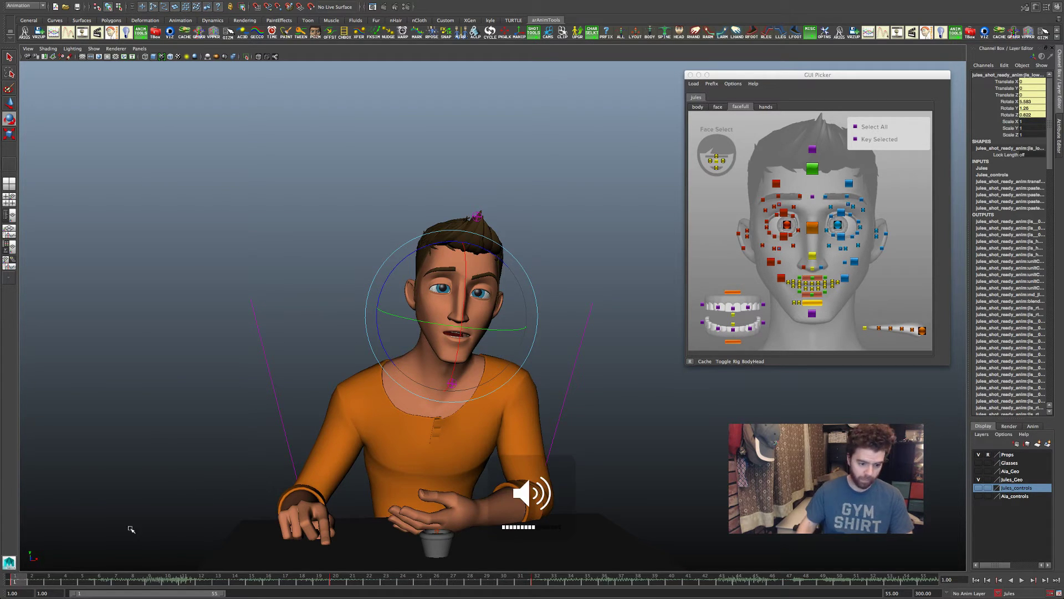
right_click(990, 578)
mouse_move(1042, 530)
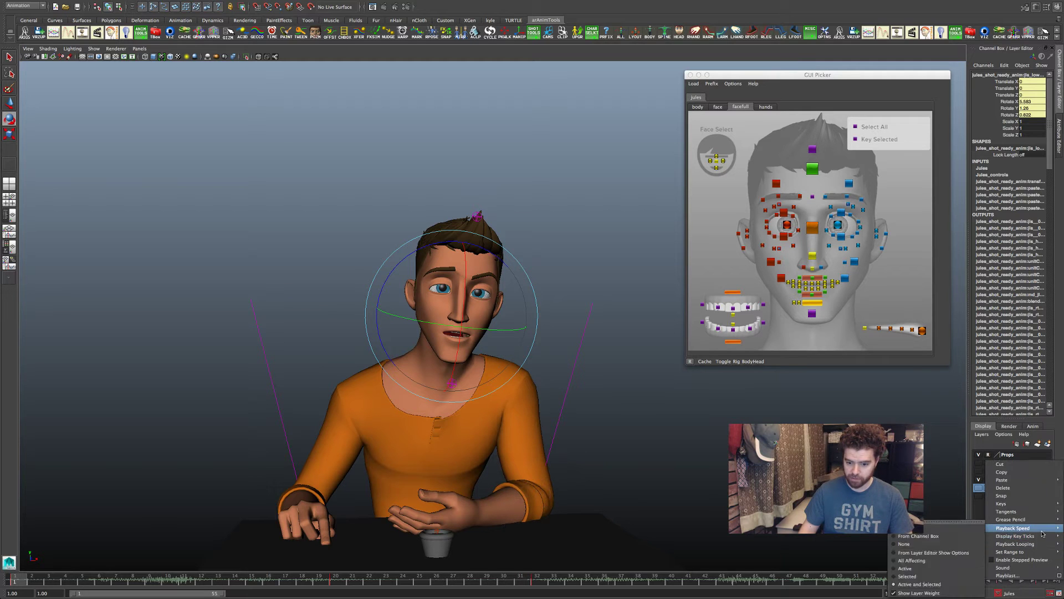
mouse_move(1025, 546)
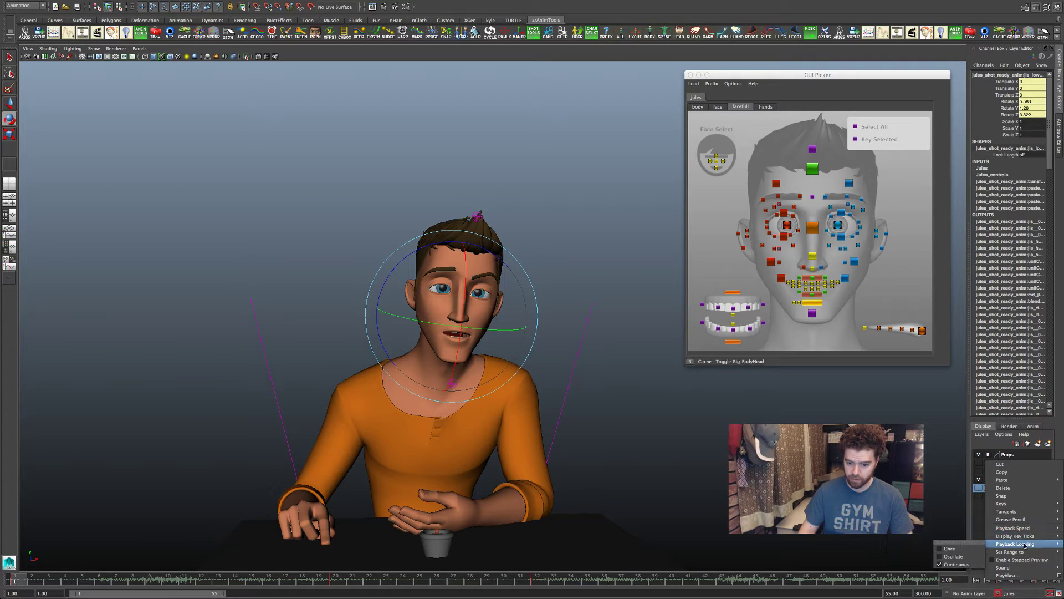
click(949, 548)
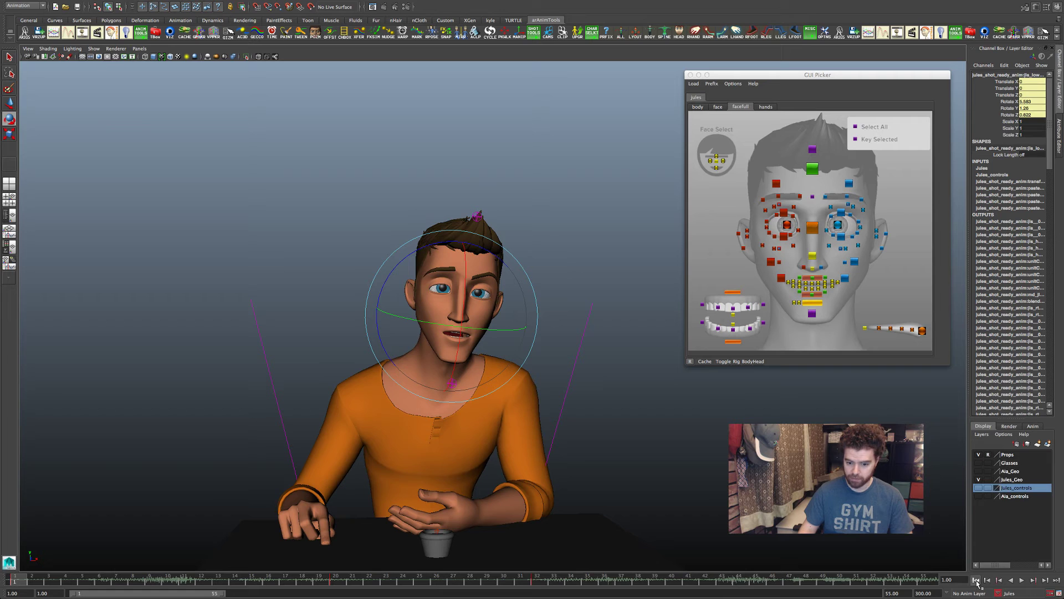
- Play the blocked animation from the first frame to review the timing of the poses against the dialogue
click(1021, 580)
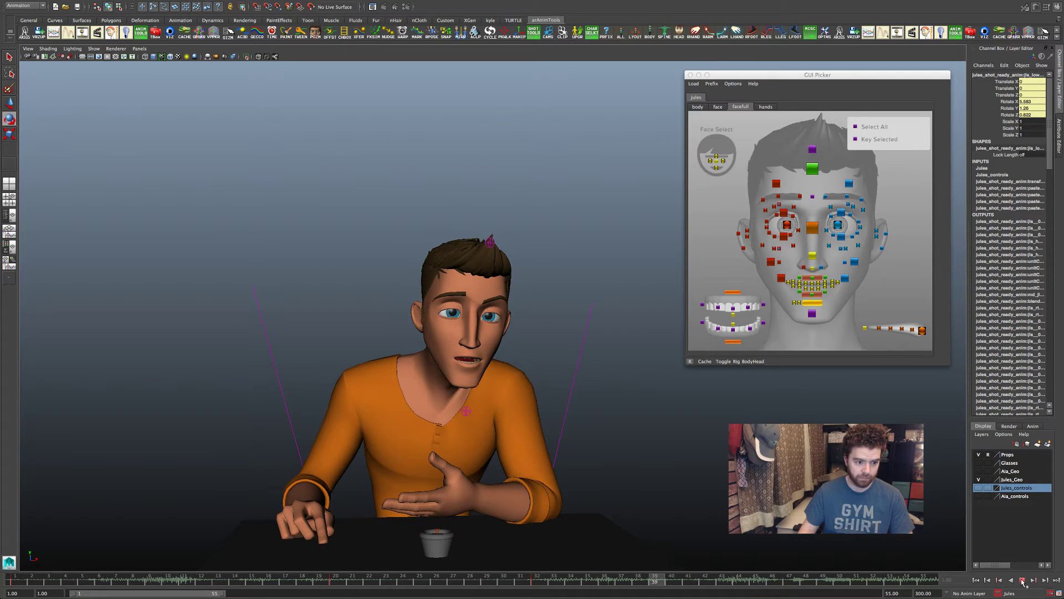
click(1022, 579)
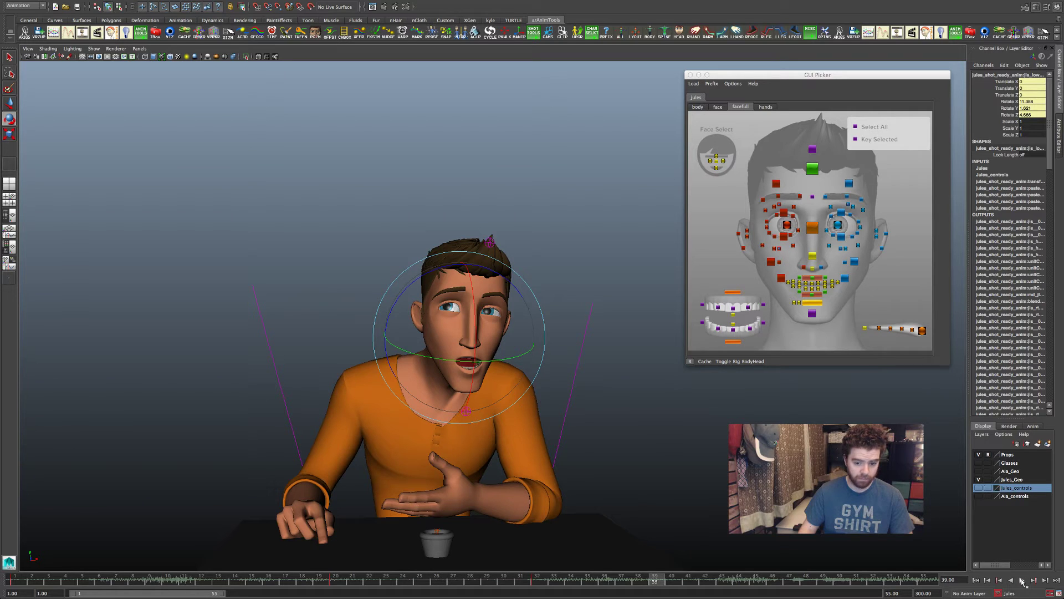
click(1021, 580)
click(1022, 580)
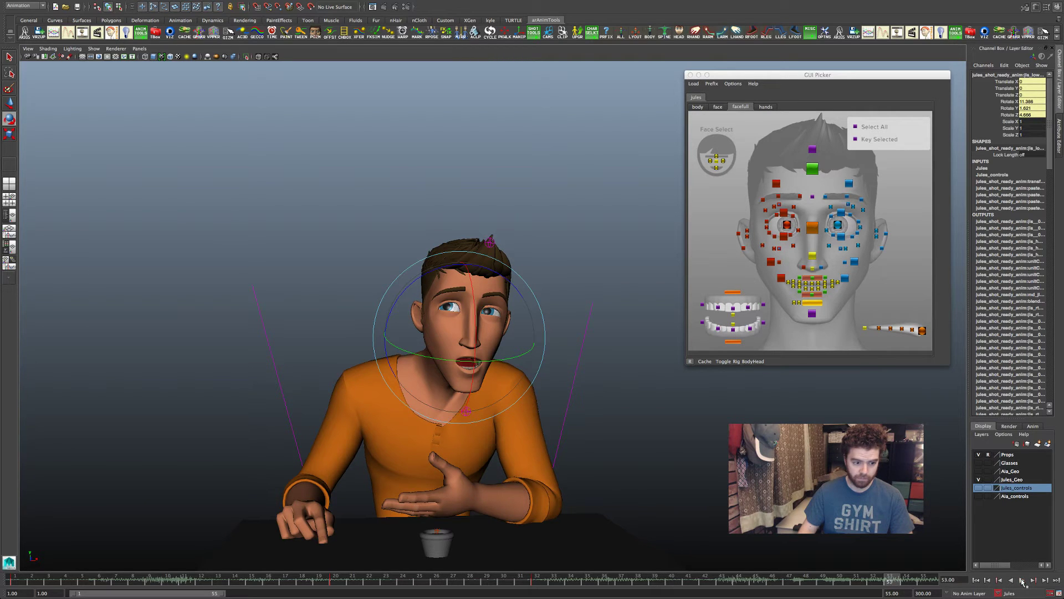
click(976, 580)
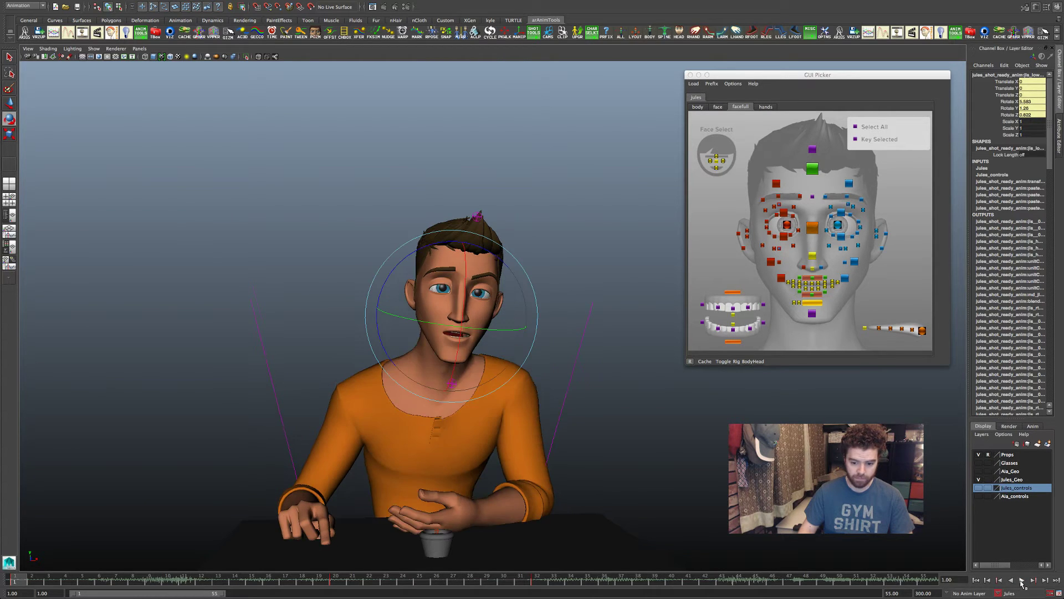
click(1021, 580)
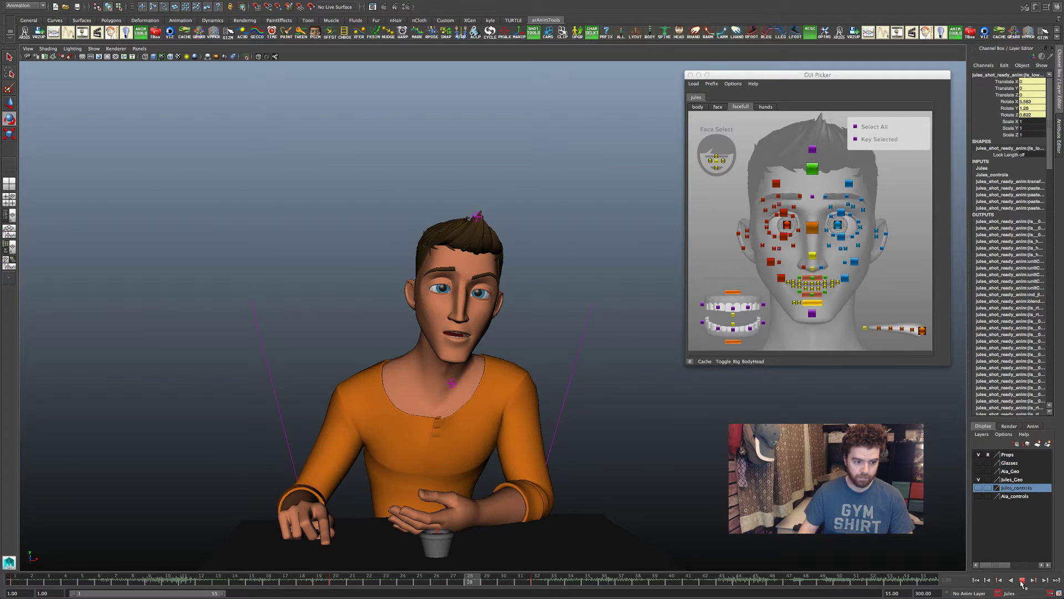
click(1022, 581)
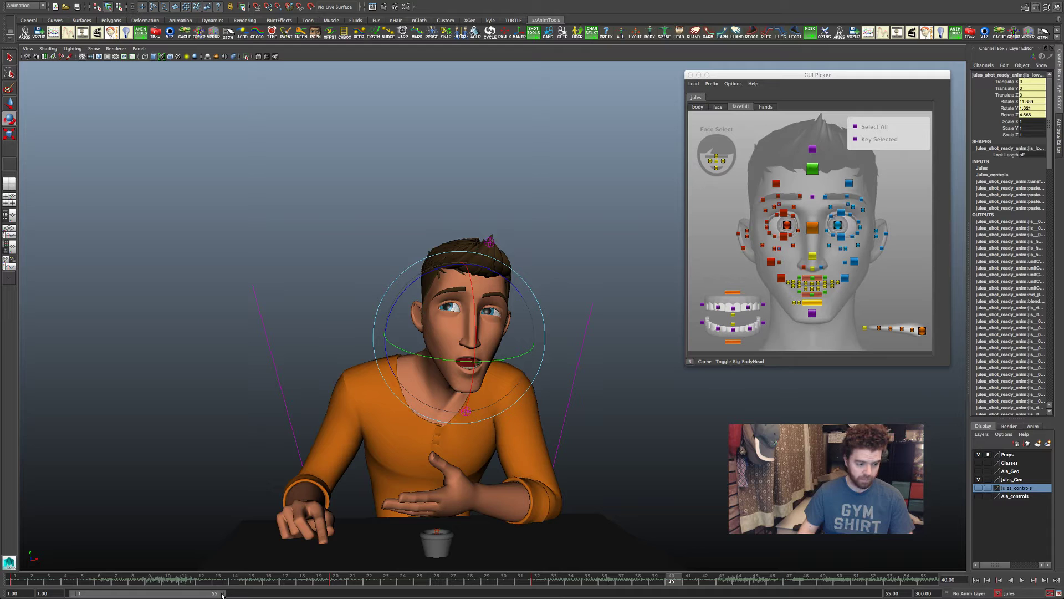
- Extend the end of the playback range to frame 86 and play the shot from the first frame
drag(222, 594, 305, 594)
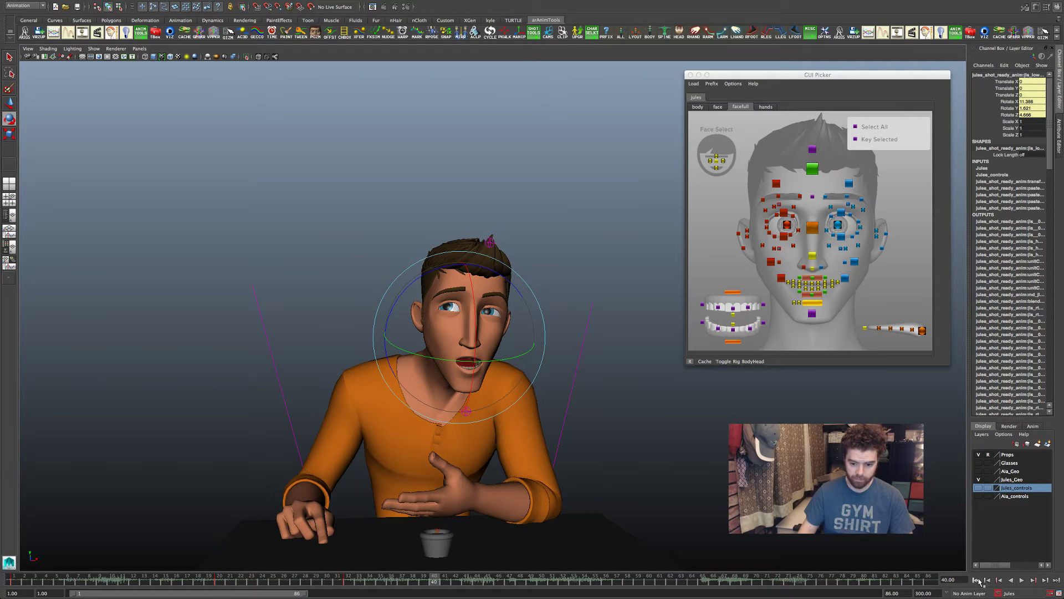
click(977, 581)
click(1021, 580)
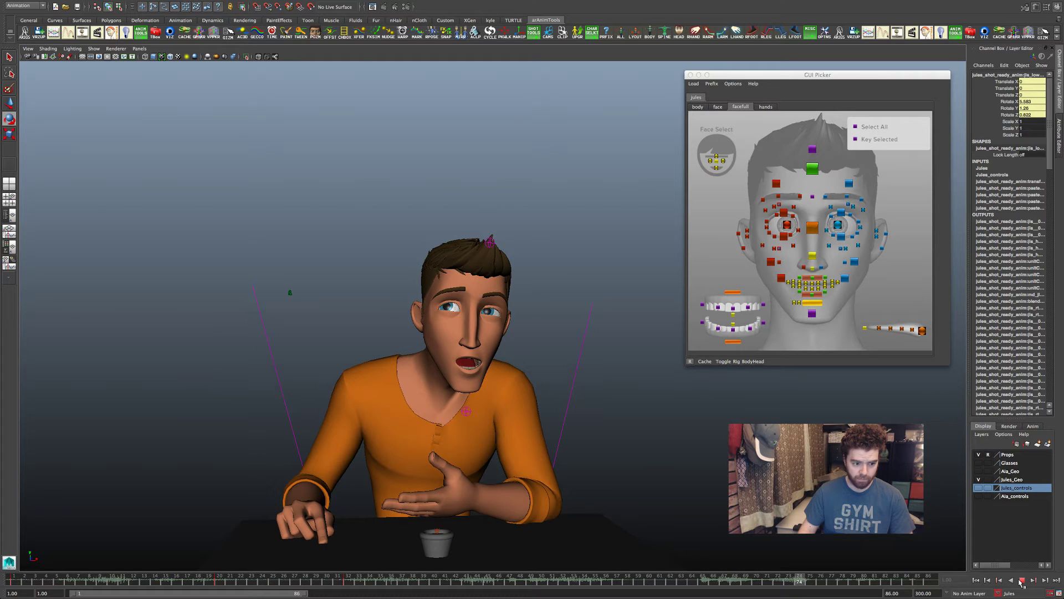
- Play the shot through the 86-frame range again to review how the blocked poses read against the dialogue
click(1022, 580)
key(alt+period)
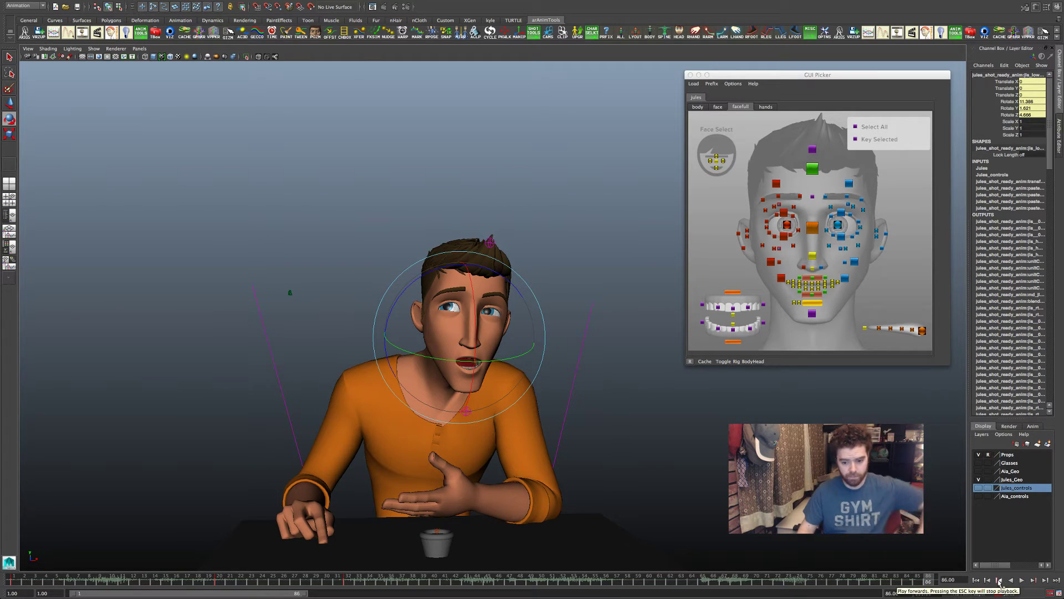
click(1033, 579)
click(1021, 580)
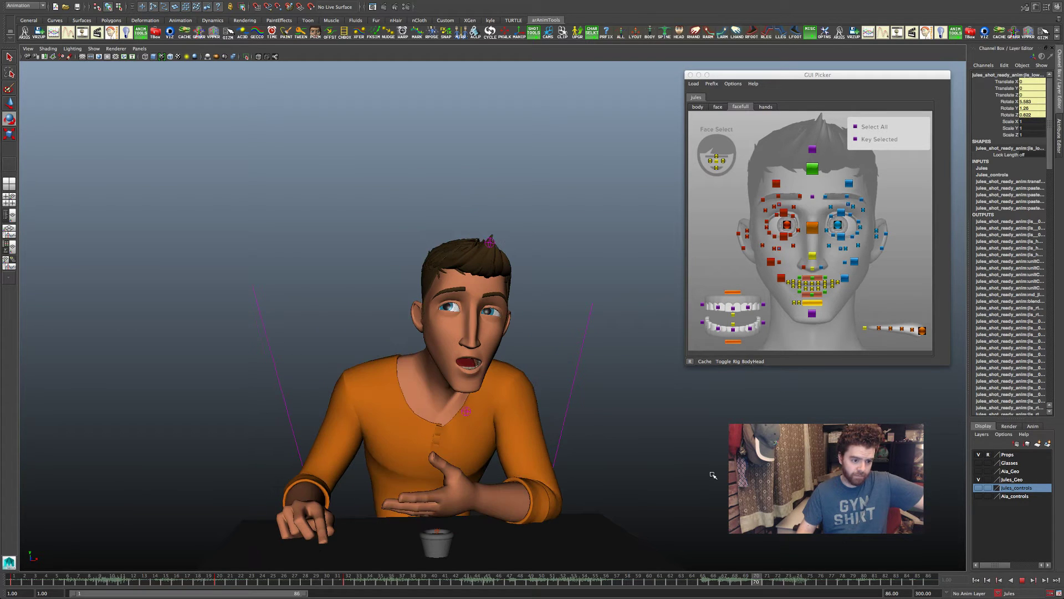
key(Escape)
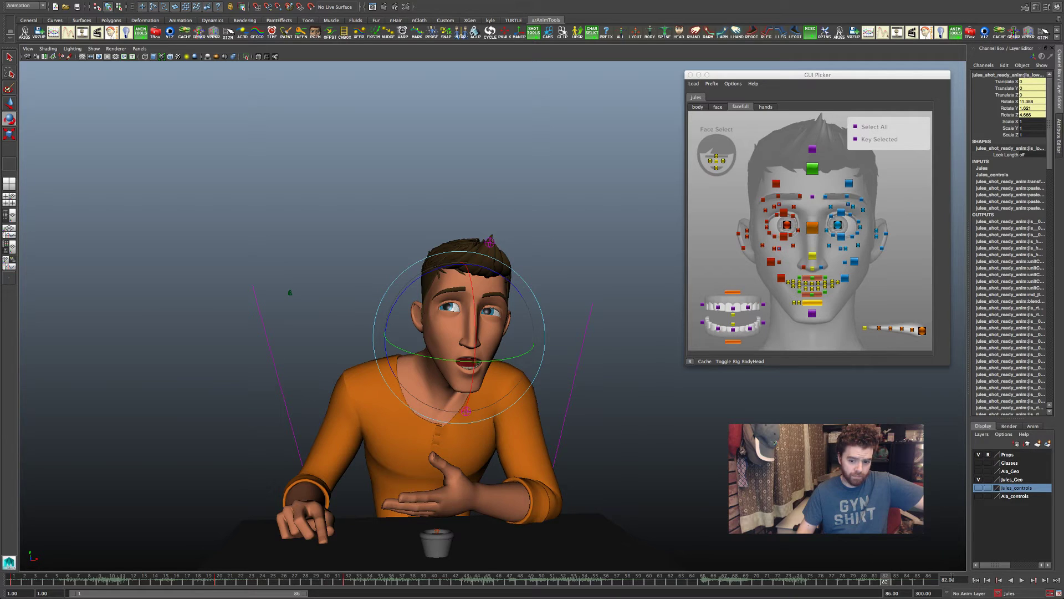
- Compare the character's poses at frames 20 and 32
click(217, 579)
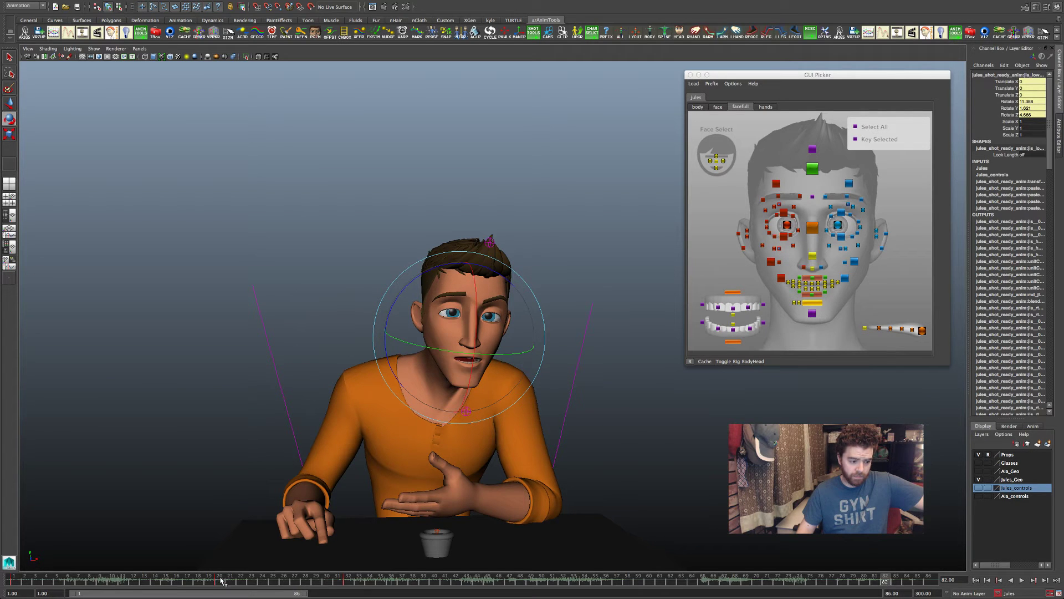
click(347, 579)
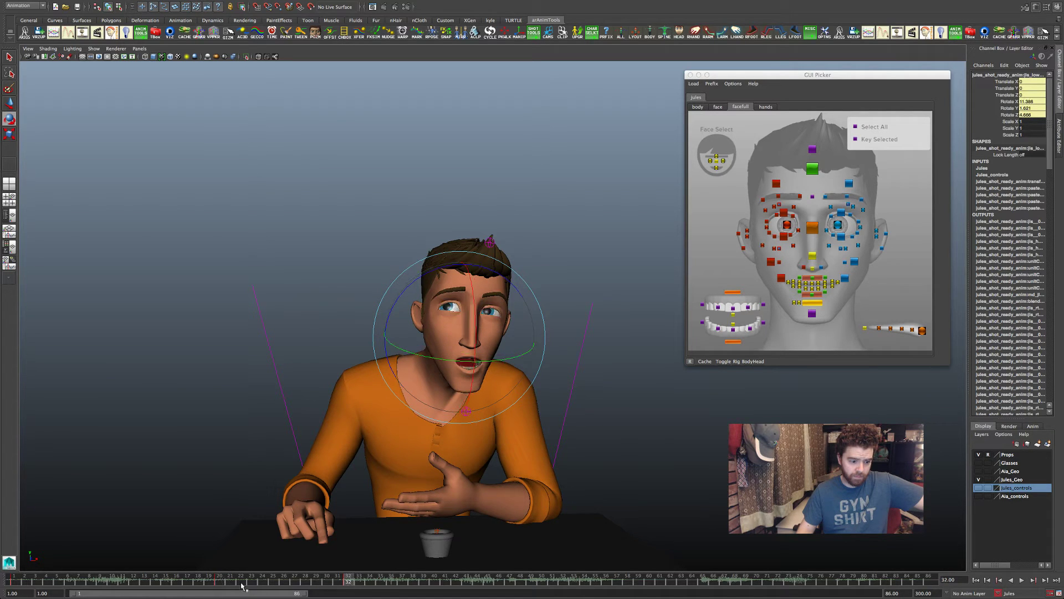
click(218, 580)
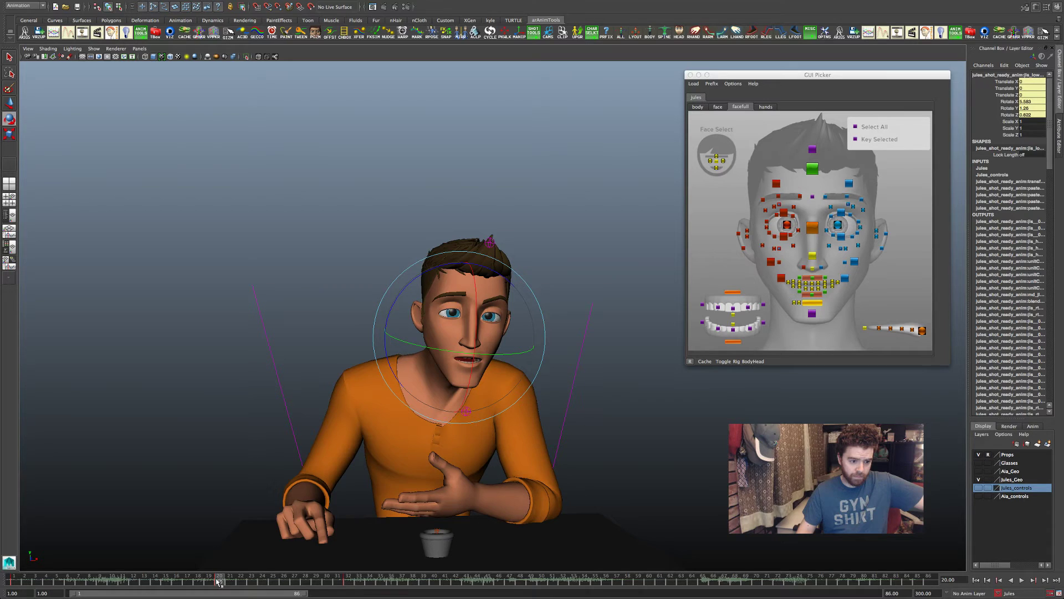
click(349, 580)
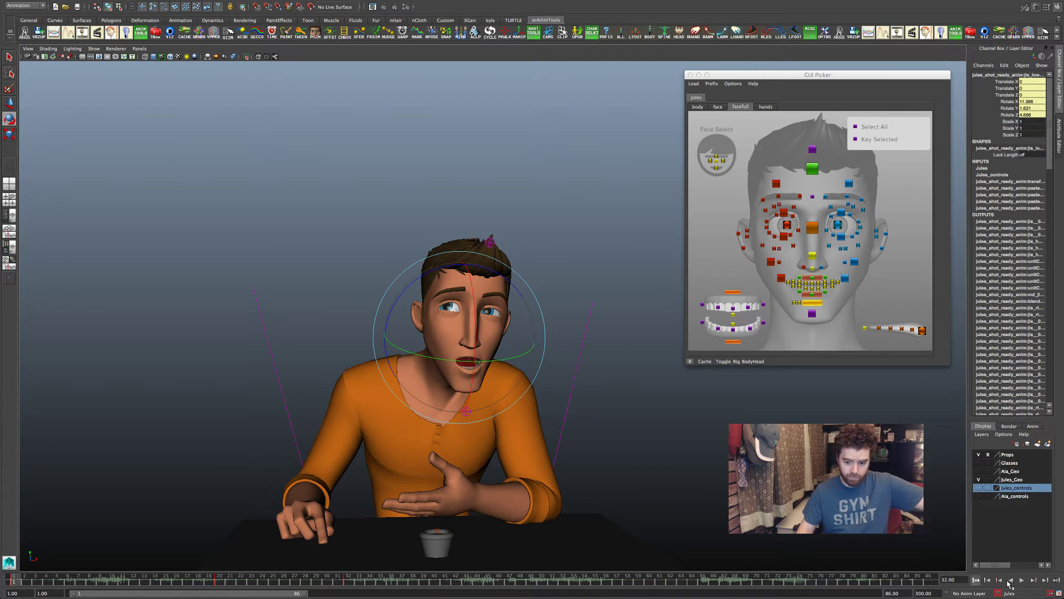
- Return to the first frame and replay the shot with the dialogue, stopping at about frame 76
key(alt+shift+v)
click(1022, 579)
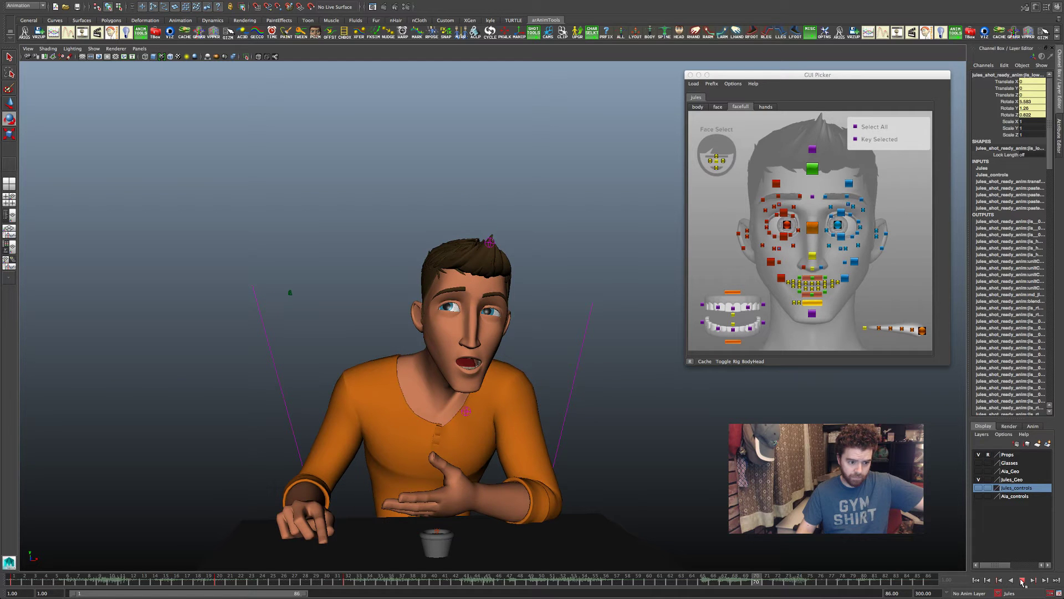
click(1022, 579)
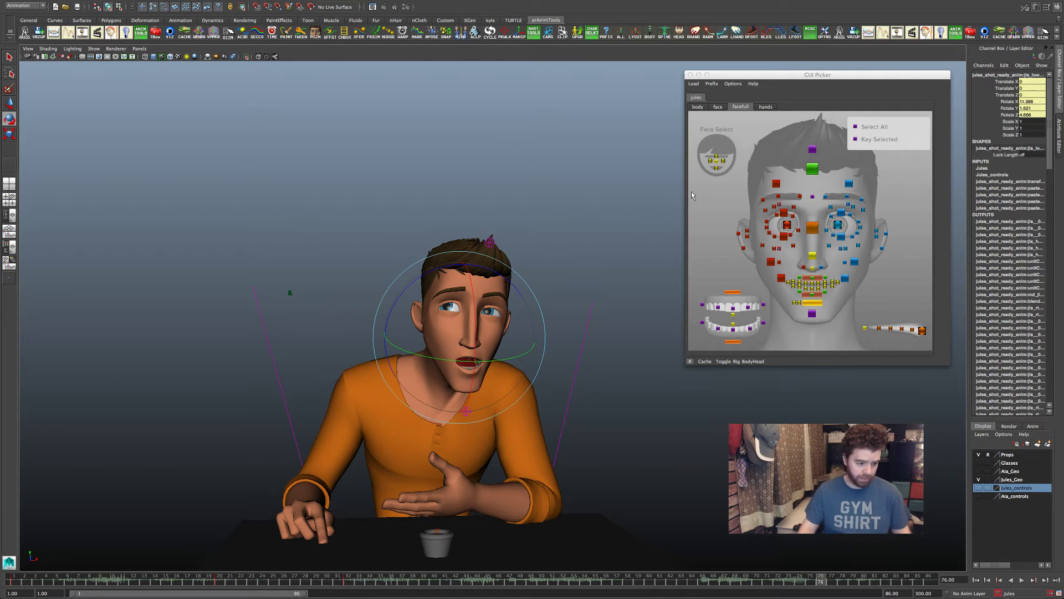
- Move the character picker away from the shot camera view and maximize that view
alt+drag(644, 405, 513, 399)
key(space)
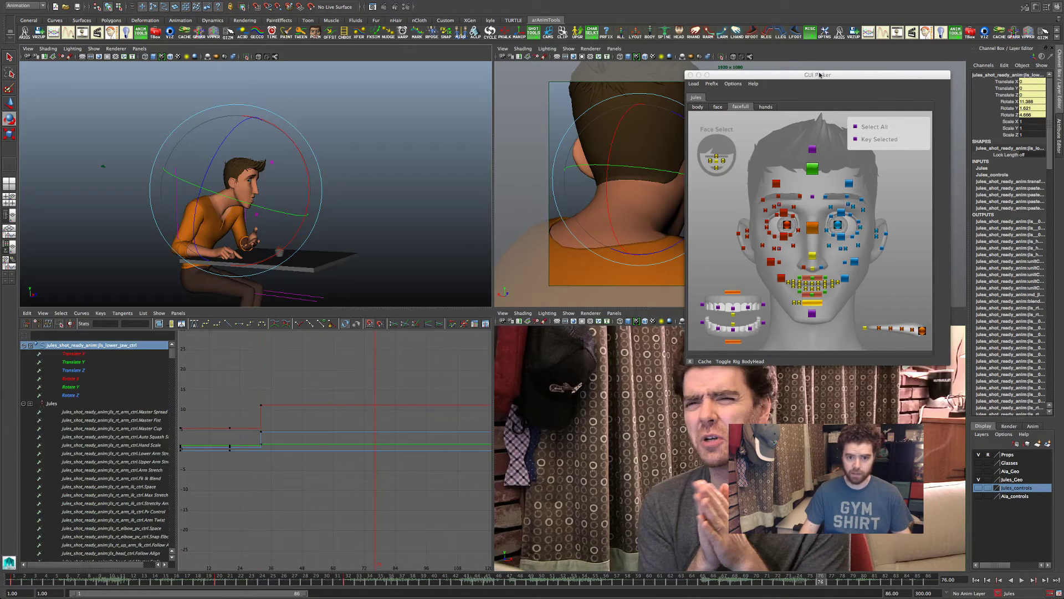
drag(821, 74, 262, 265)
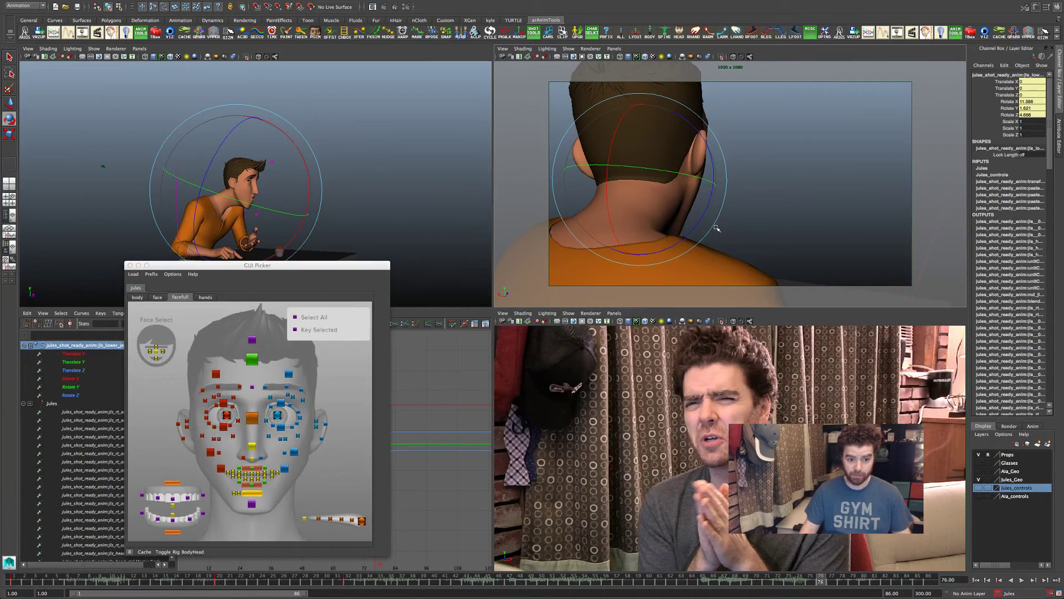
key(space)
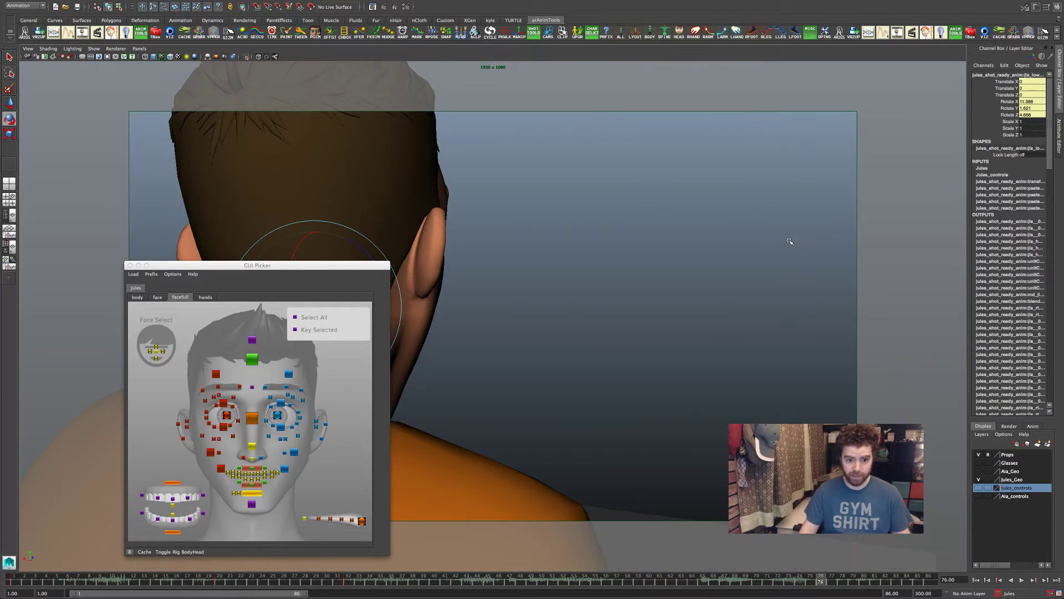
- Review the blocked poses through the shot camera by playing from frame 1 and stopping at frame 32
click(343, 581)
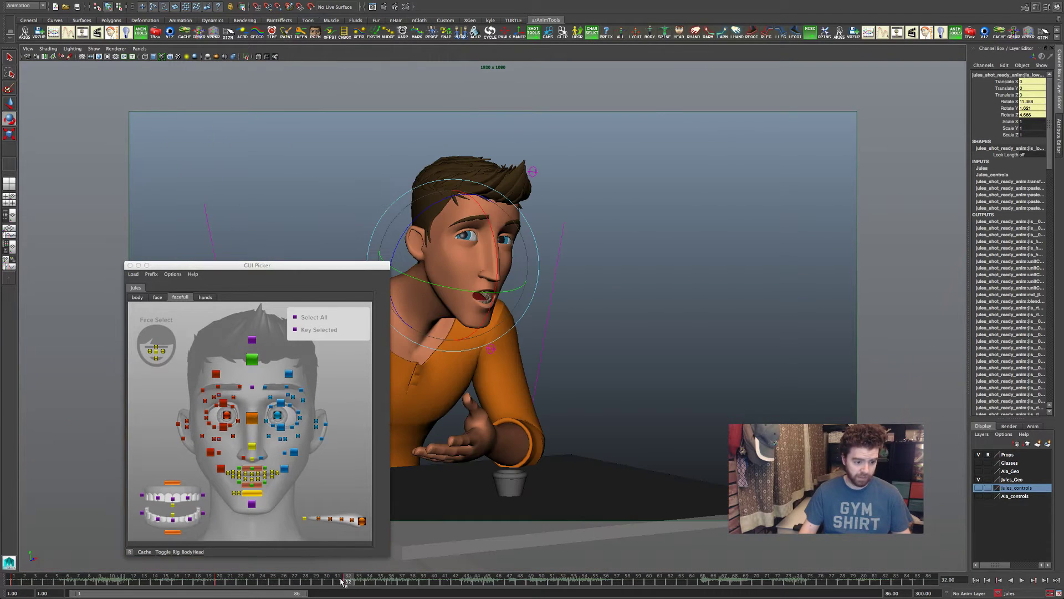
click(16, 581)
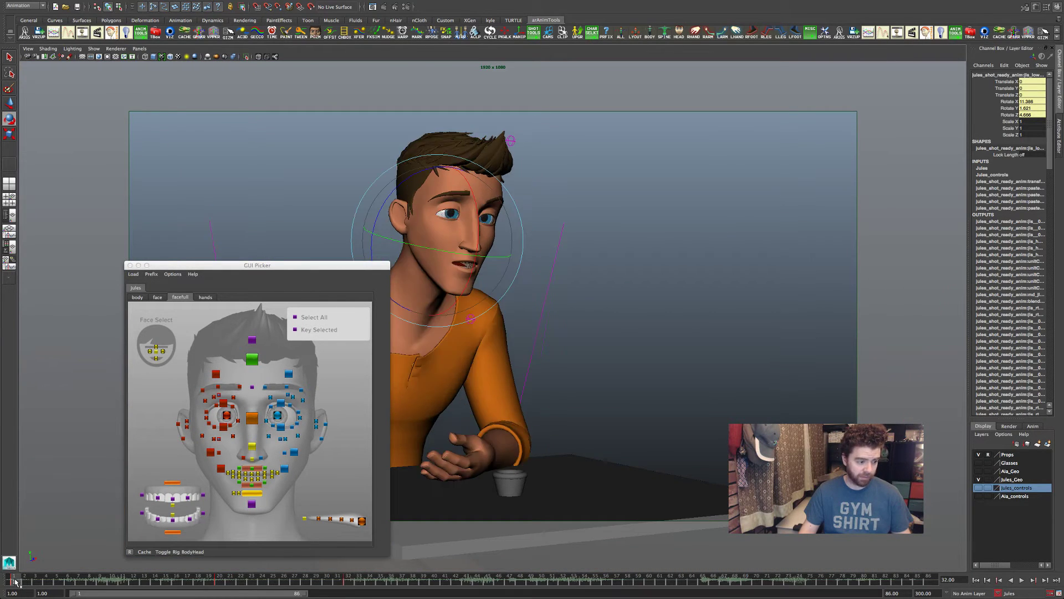
key(alt+v)
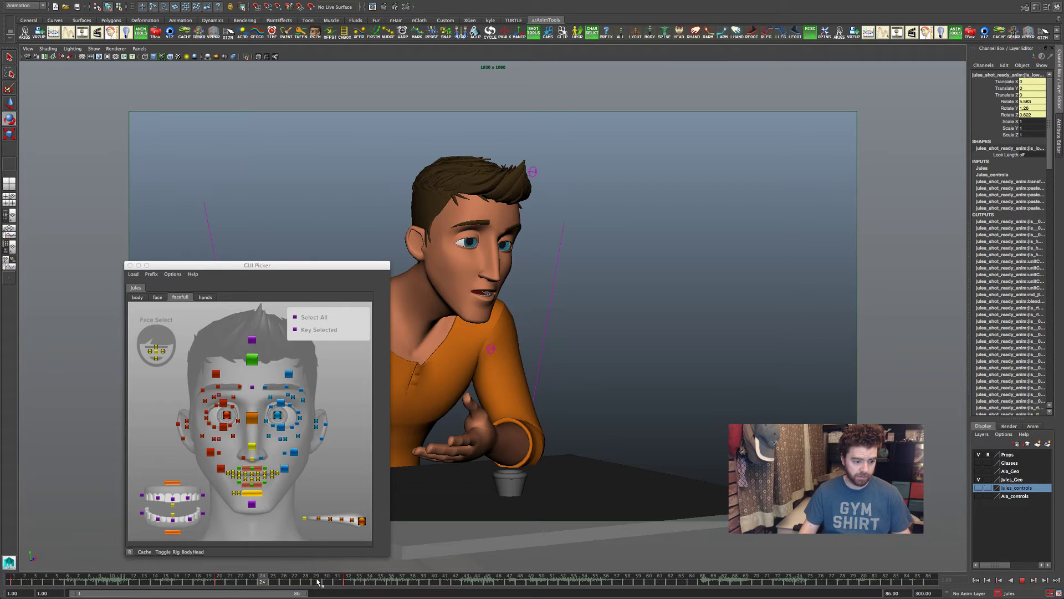
key(alt+v)
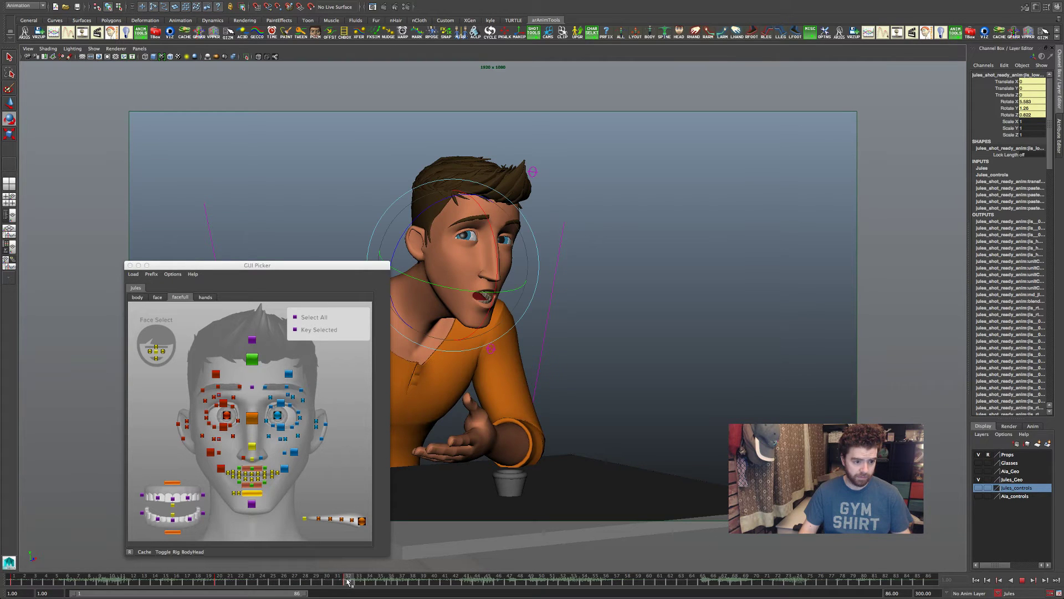
- Shorten the playback range to end at frame 32 and move the picker clear of the character in the camera view
mouse_move(323, 596)
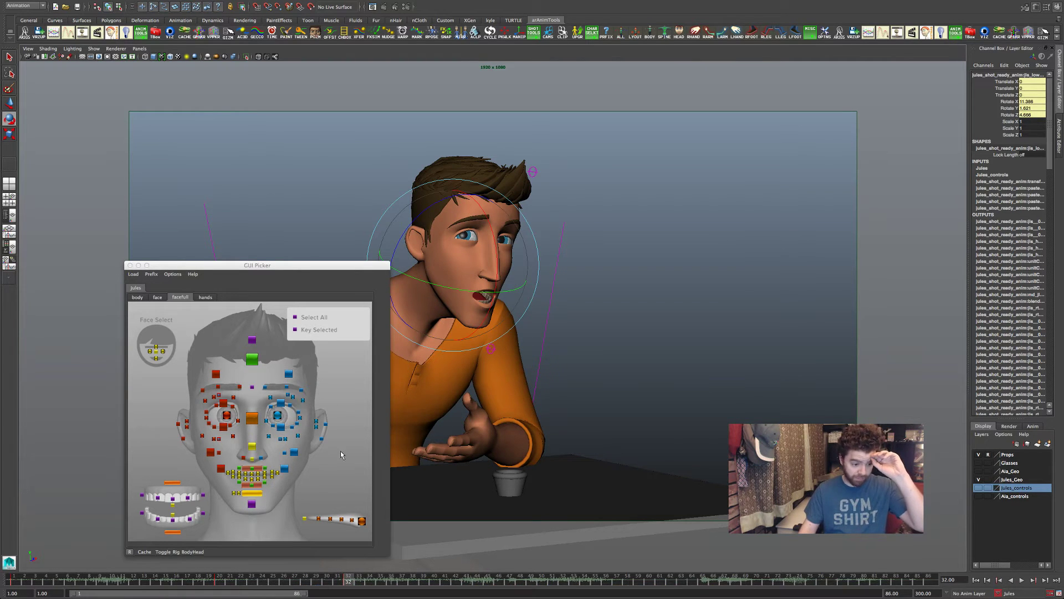
drag(310, 593, 161, 591)
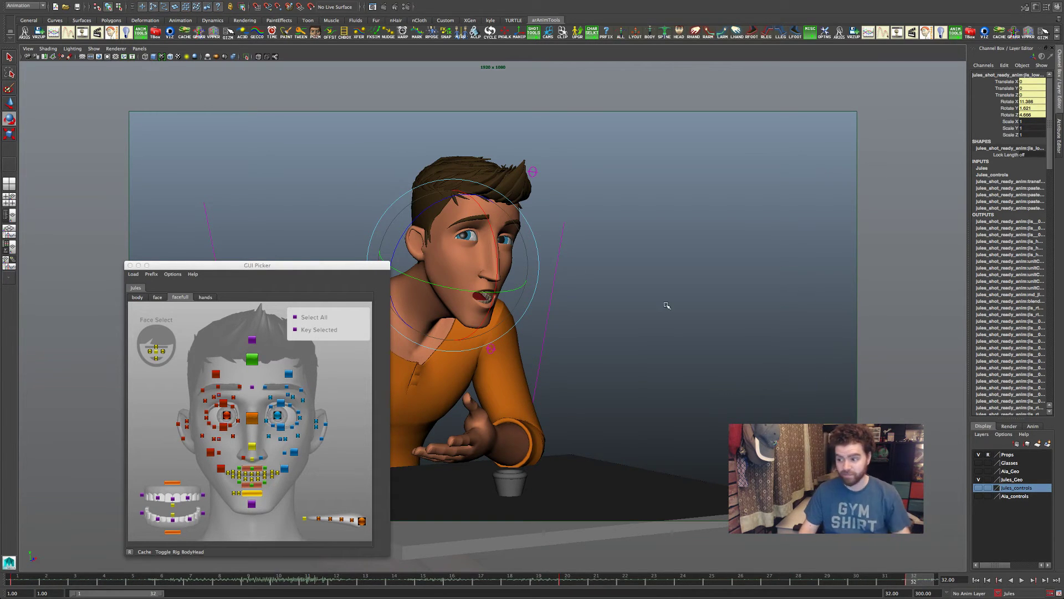
drag(291, 264, 862, 71)
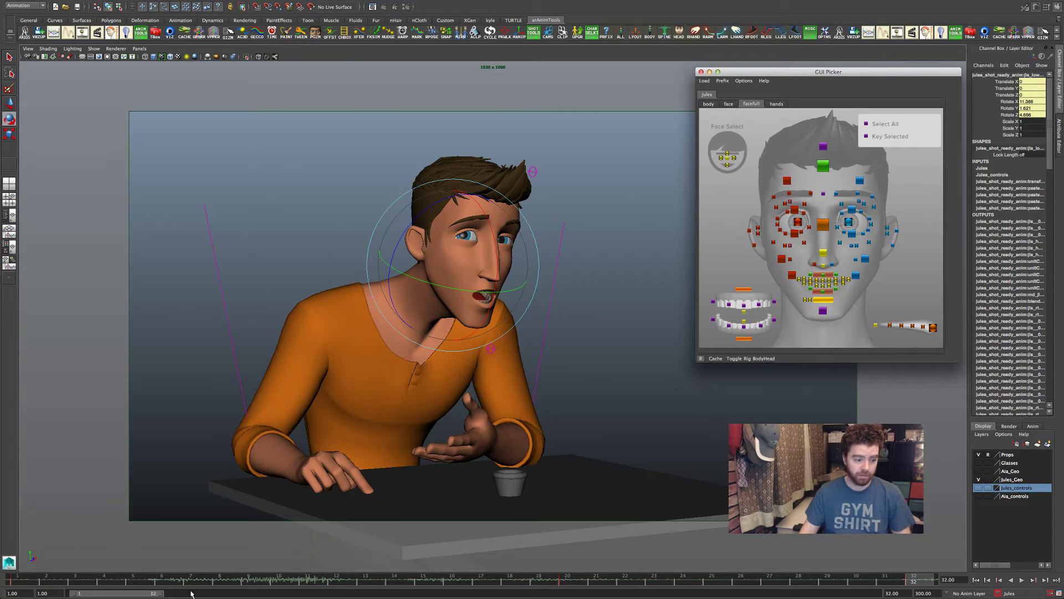
- Extend the playback range to locate the next dialogue beat at frame 55, and set the range's end to 55
click(151, 593)
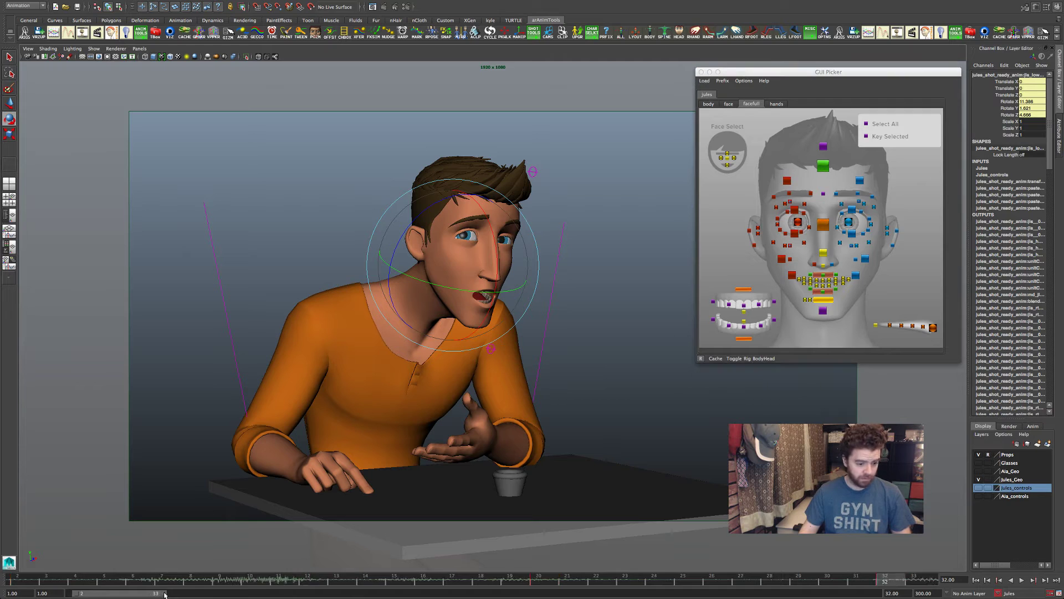
drag(161, 595, 362, 594)
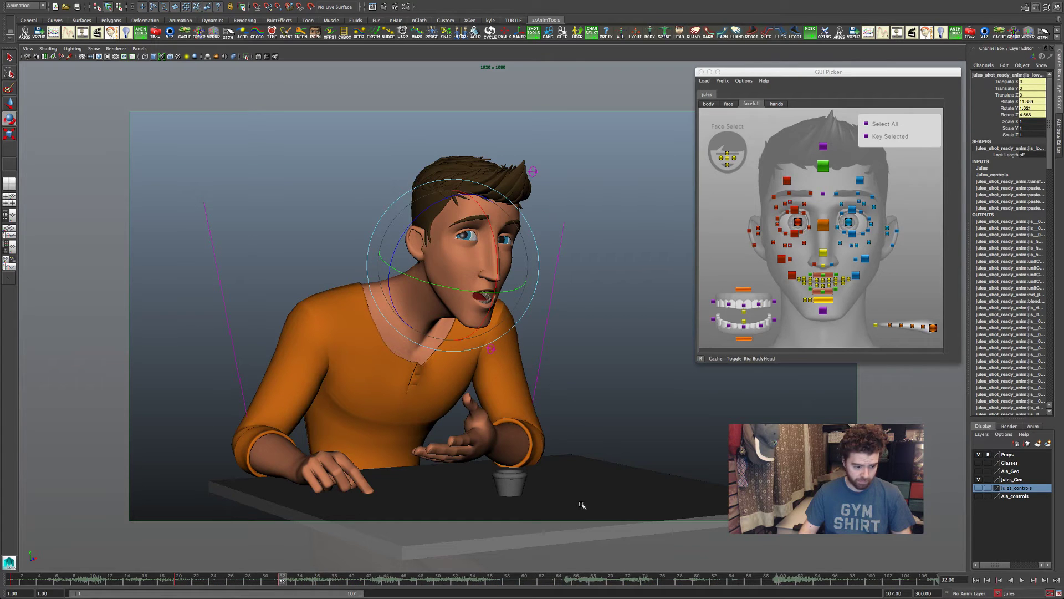
click(483, 580)
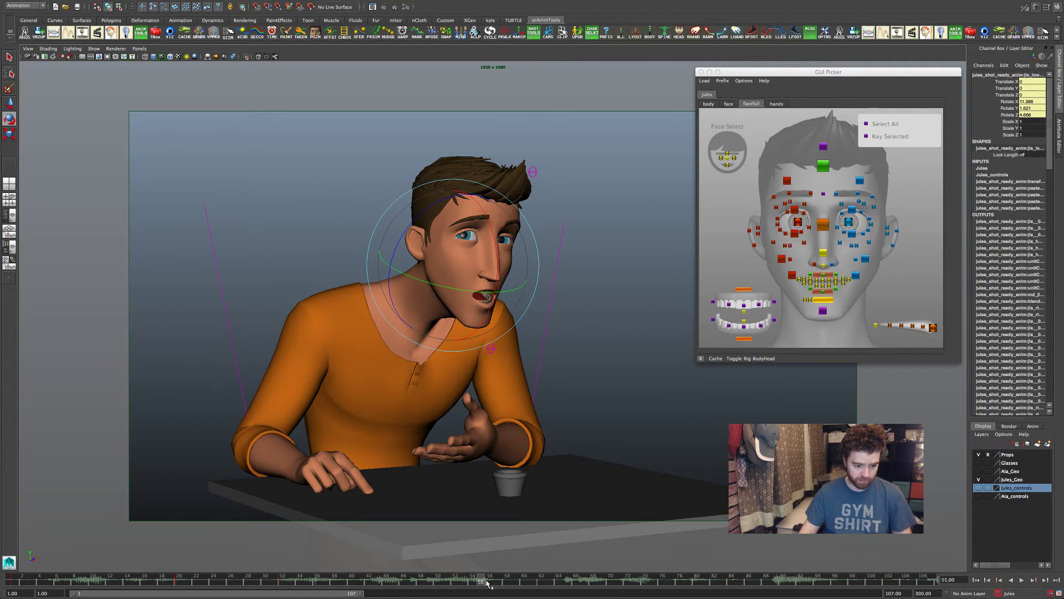
click(489, 582)
click(483, 582)
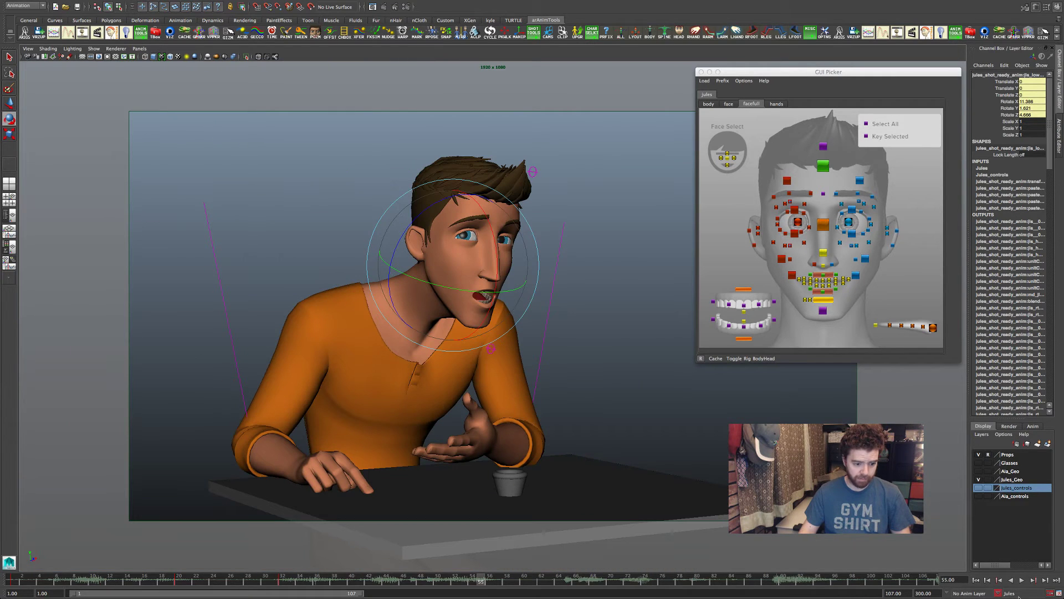
double_click(905, 594)
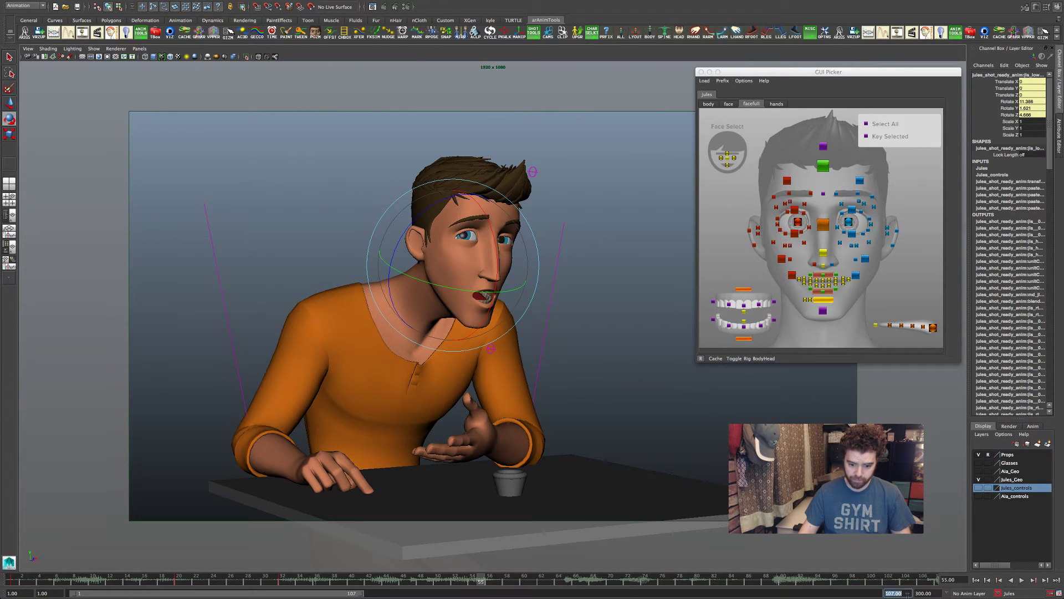
text(55)
key(Return)
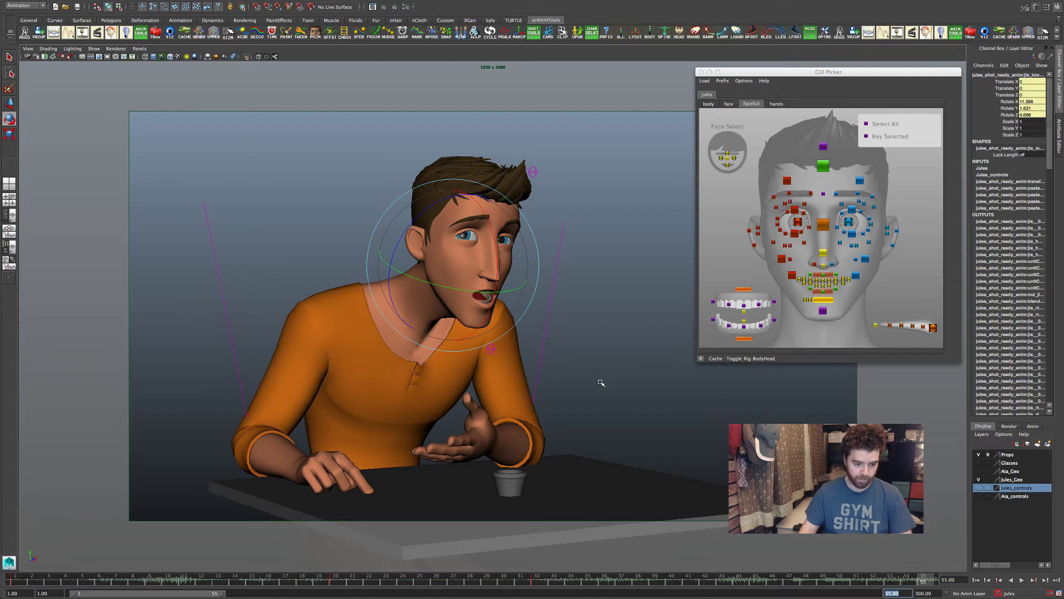
- Deselect the jaw control and flip between the keyed poses at frames 1 and 20 to compare them
key(comma)
click(625, 453)
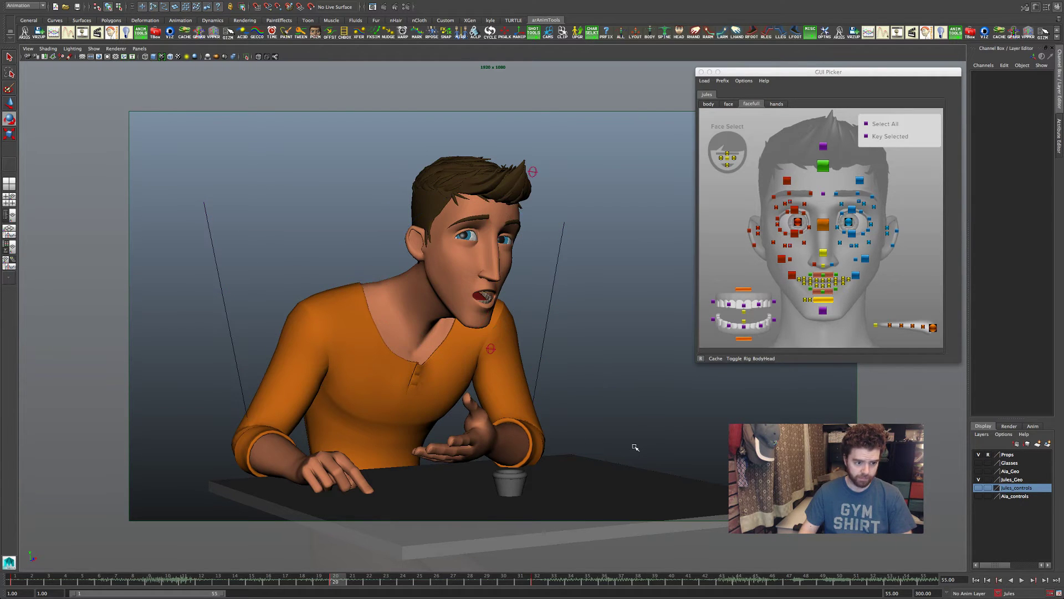
key(comma)
key(comma)
key(period)
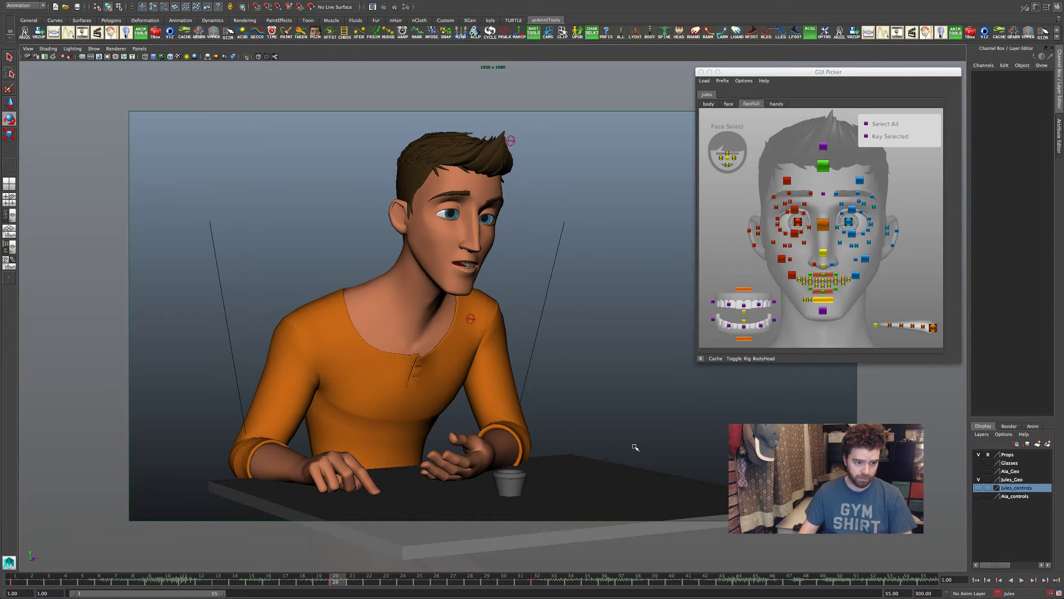
key(period)
key(comma)
key(comma)
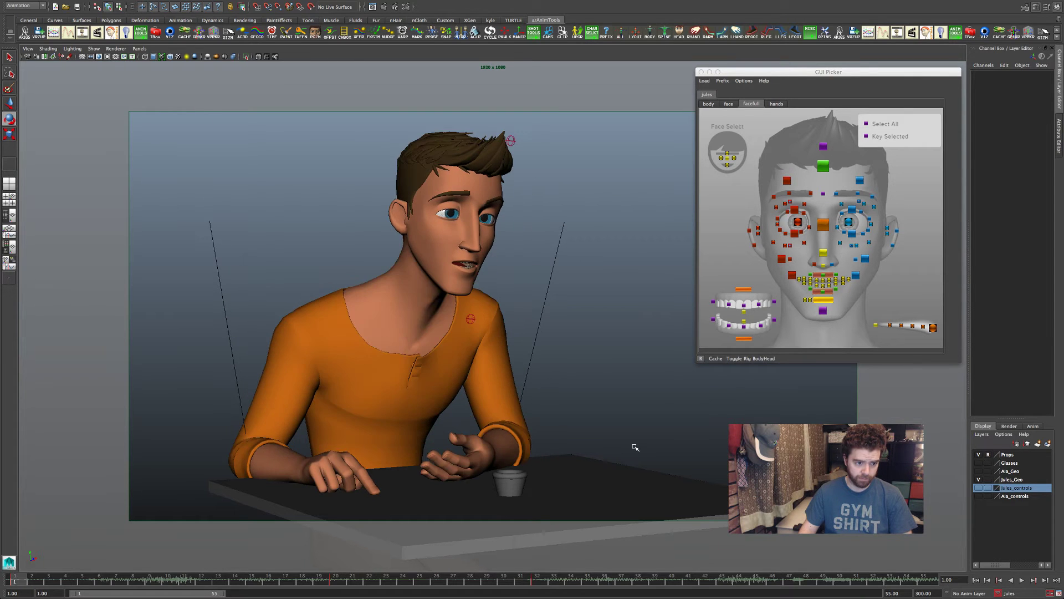
key(period)
key(comma)
key(period)
key(comma)
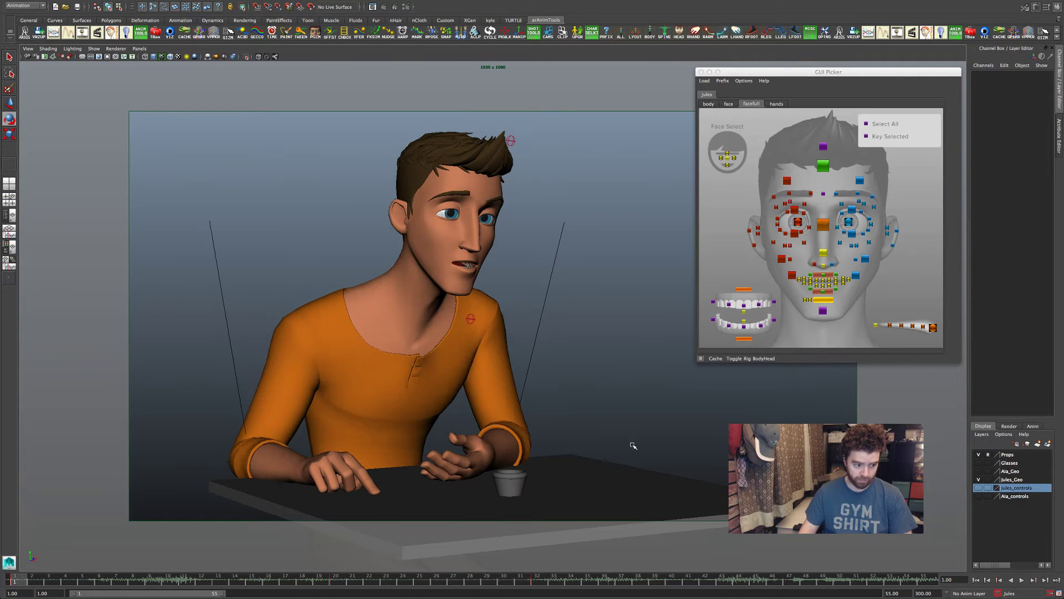
key(period)
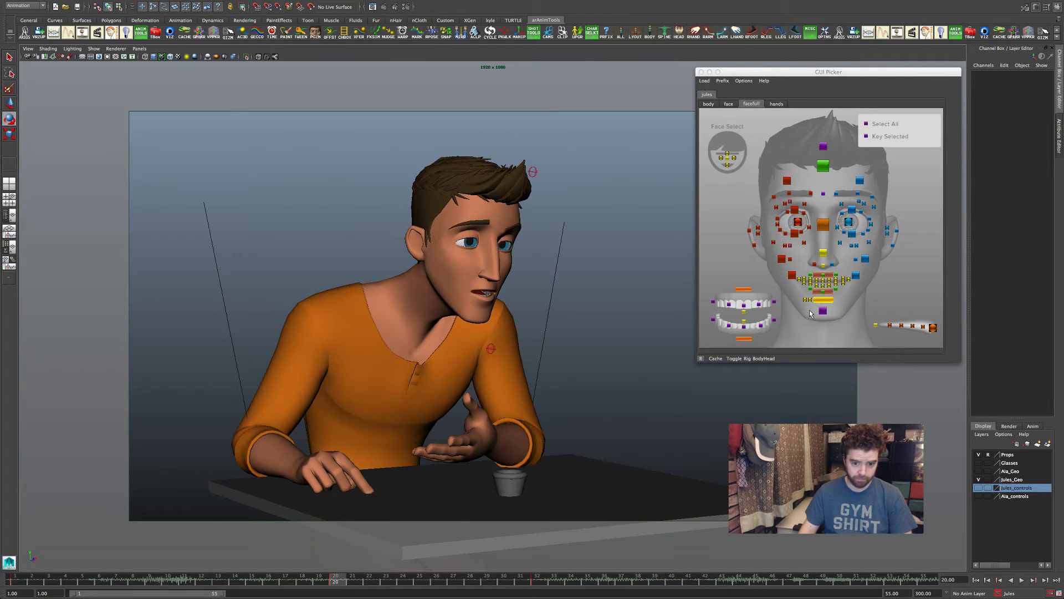
- Rotate the jaw control at frame 20 to about -1.29 in X to close the mouth, checking against the keys at frames 1 and 32
click(521, 299)
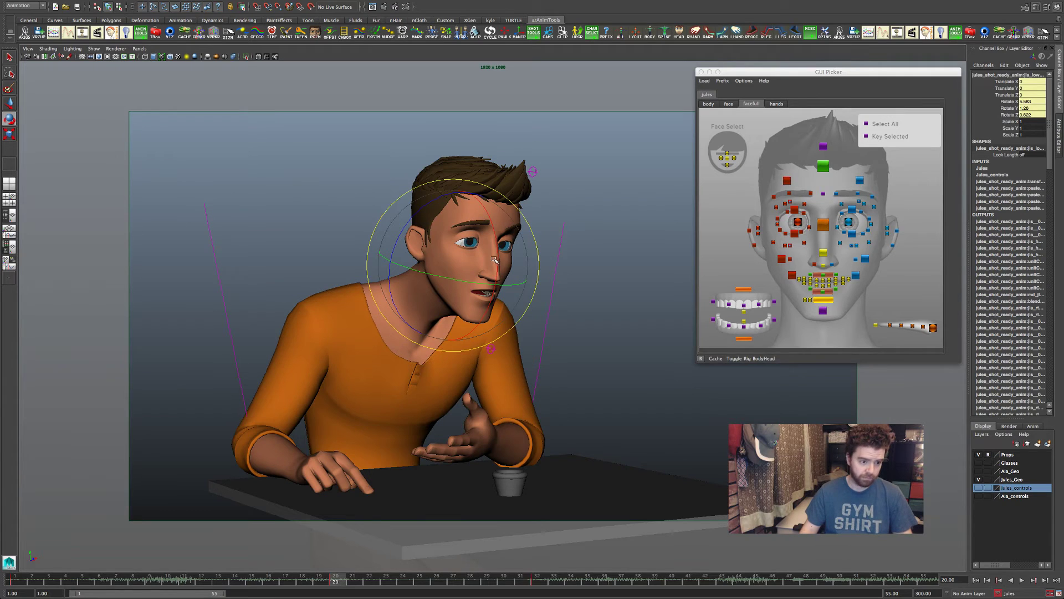
drag(497, 254, 497, 250)
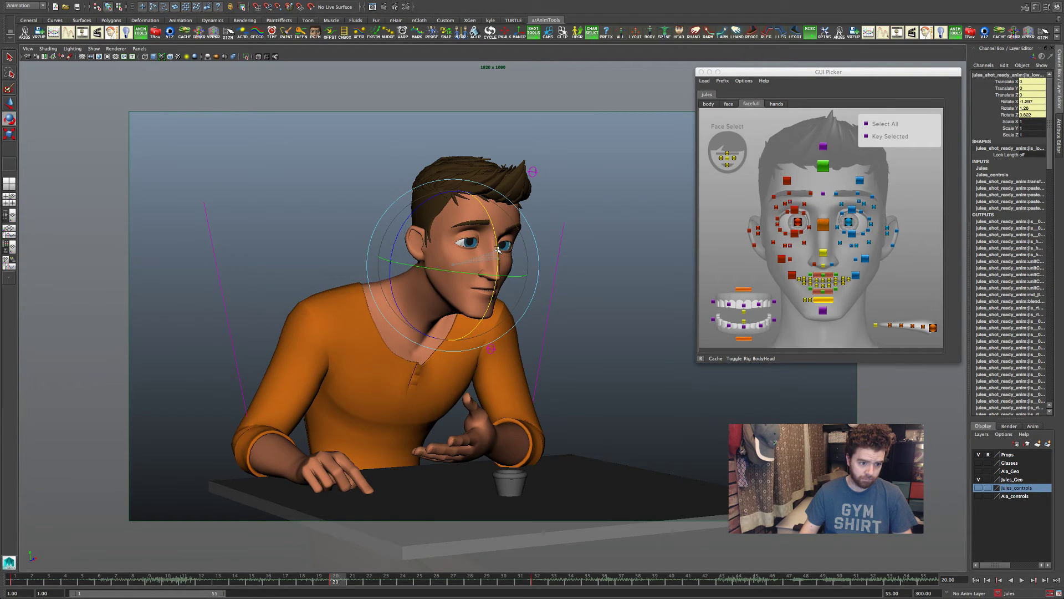
key(alt+shift+v)
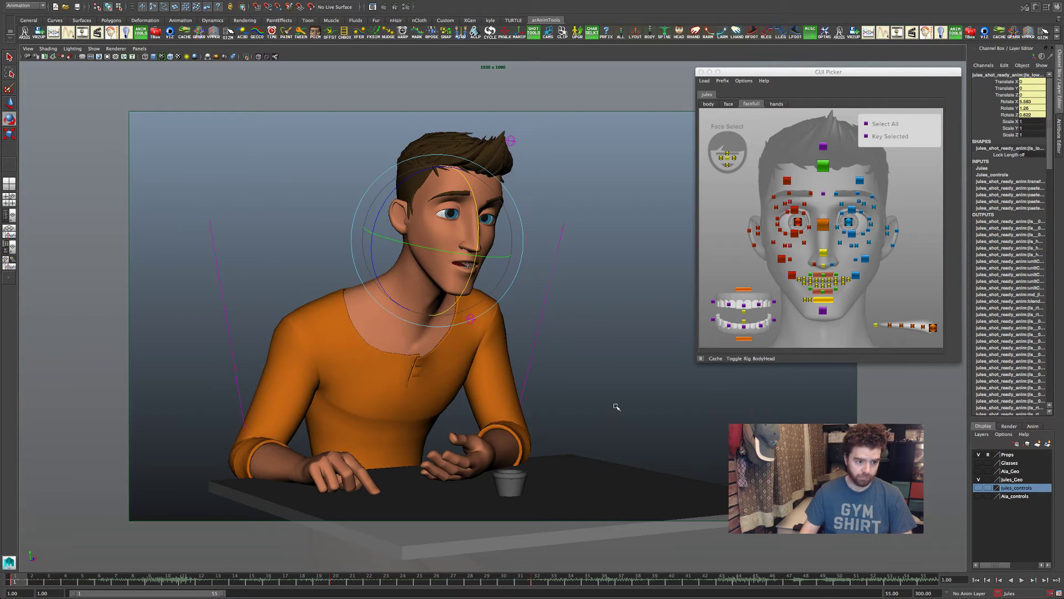
key(period)
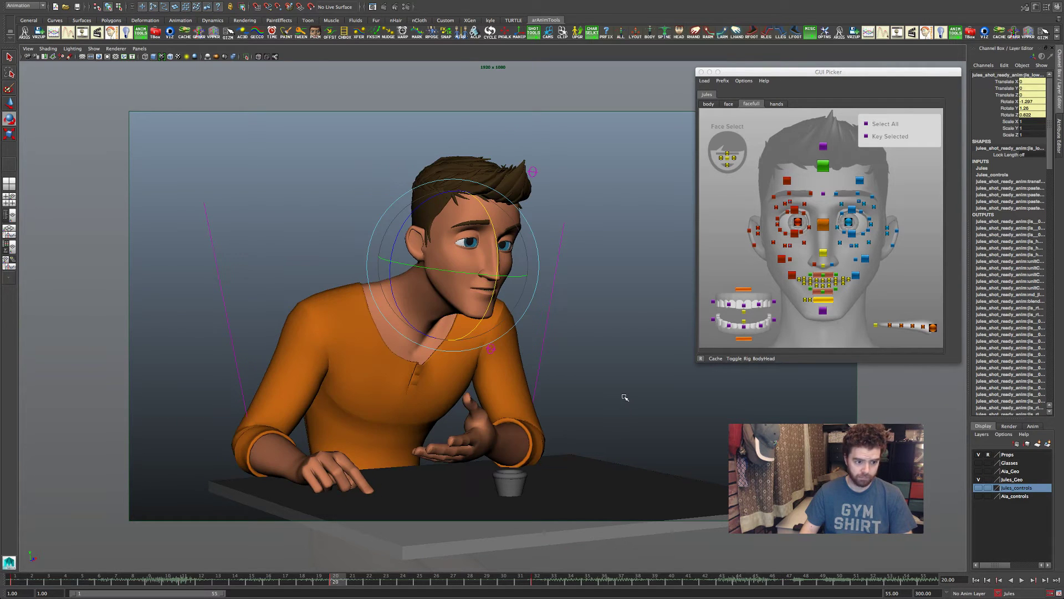
key(period)
key(q)
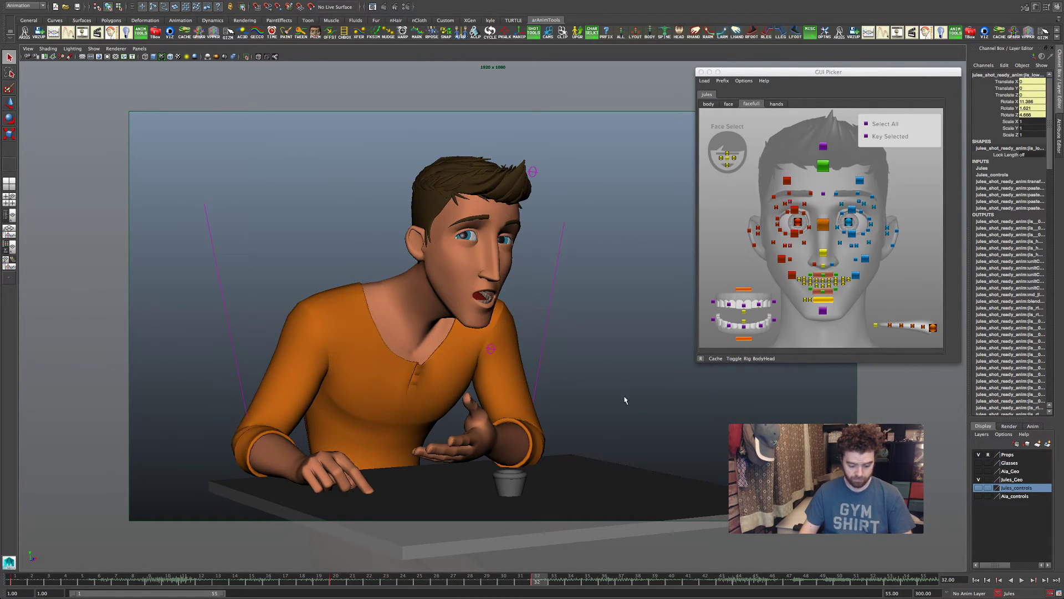
- Flip between the keyed poses at frames 1, 20 and 32 to compare the mouth shapes
key(comma)
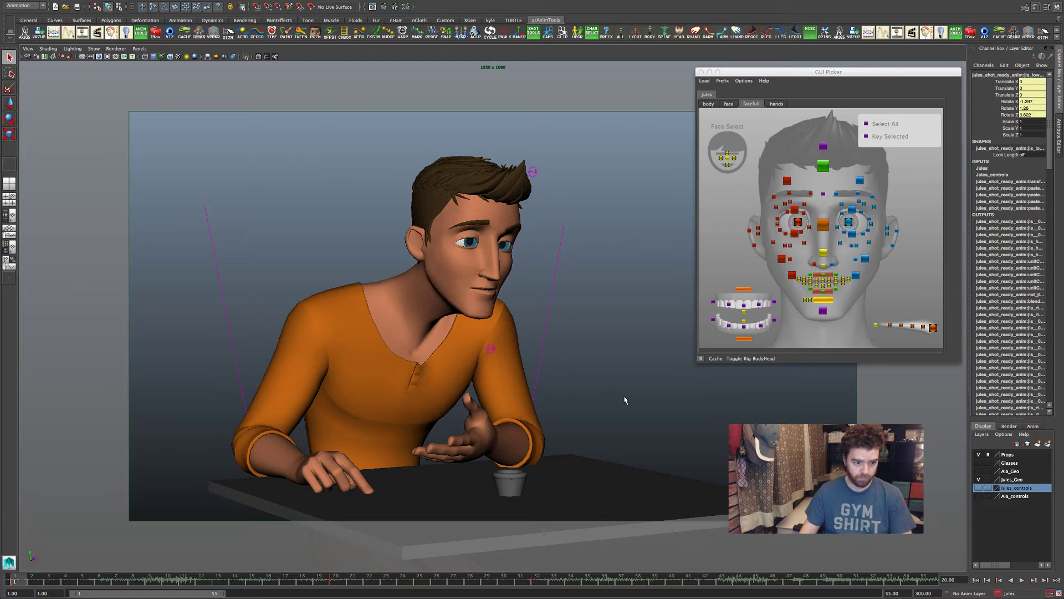
key(alt+shift+v)
key(period)
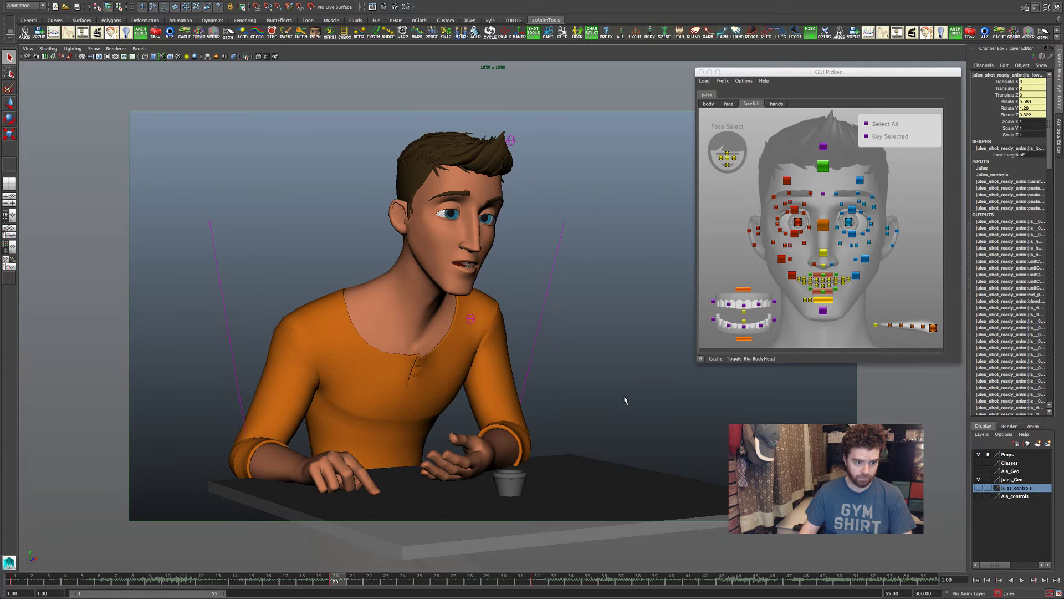
key(period)
key(comma)
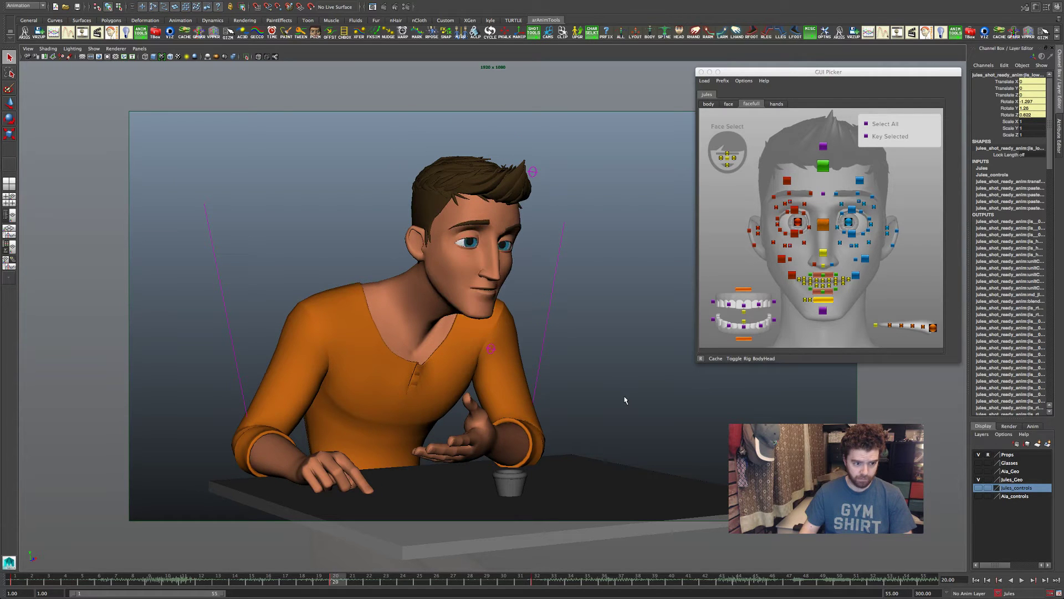
key(alt+shift+v)
key(period)
key(period)
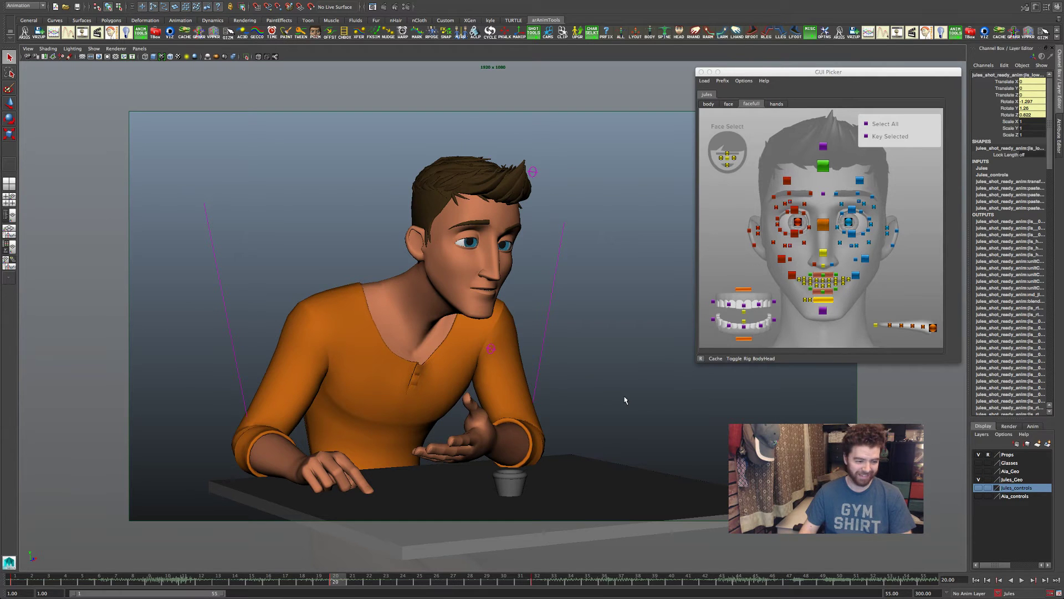
key(alt+shift+v)
key(period)
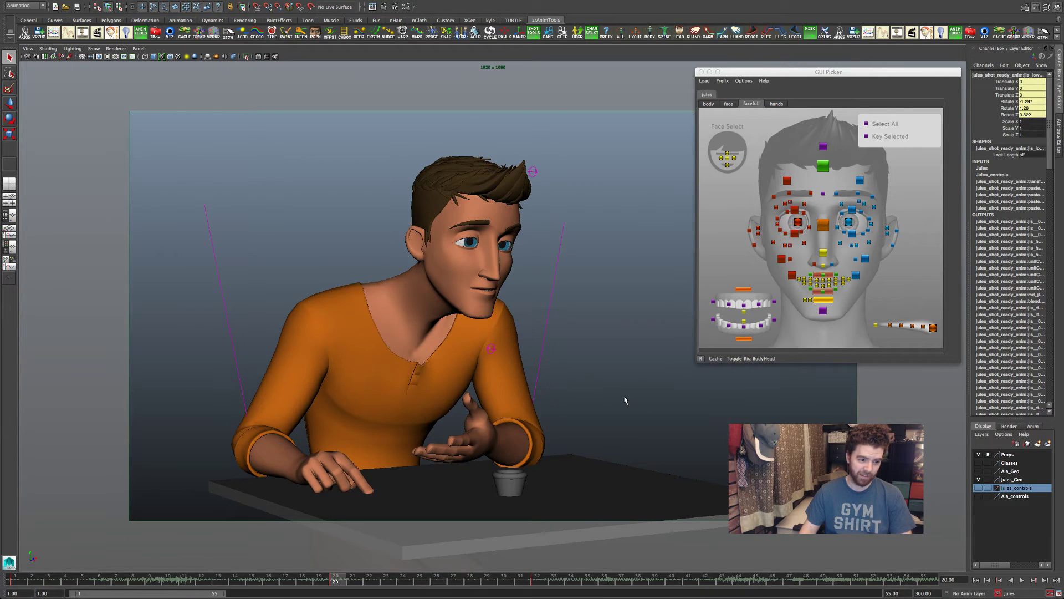
key(period)
key(comma)
key(period)
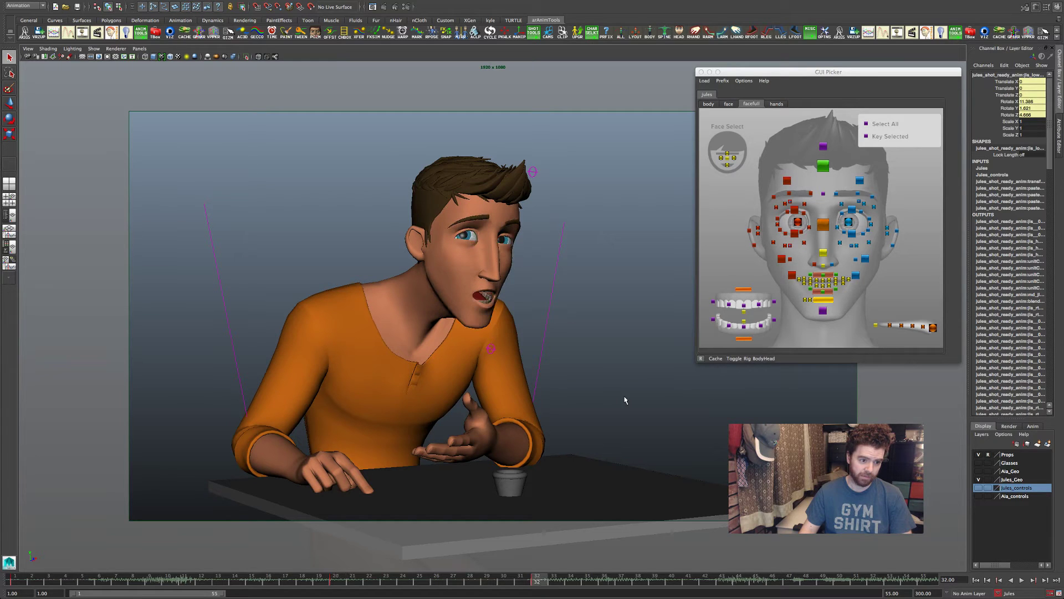
key(comma)
key(period)
- Rotate the jaw control at frame 32 to about 6.27 in X, 3.04 in Y and 10.41 in Z
click(823, 300)
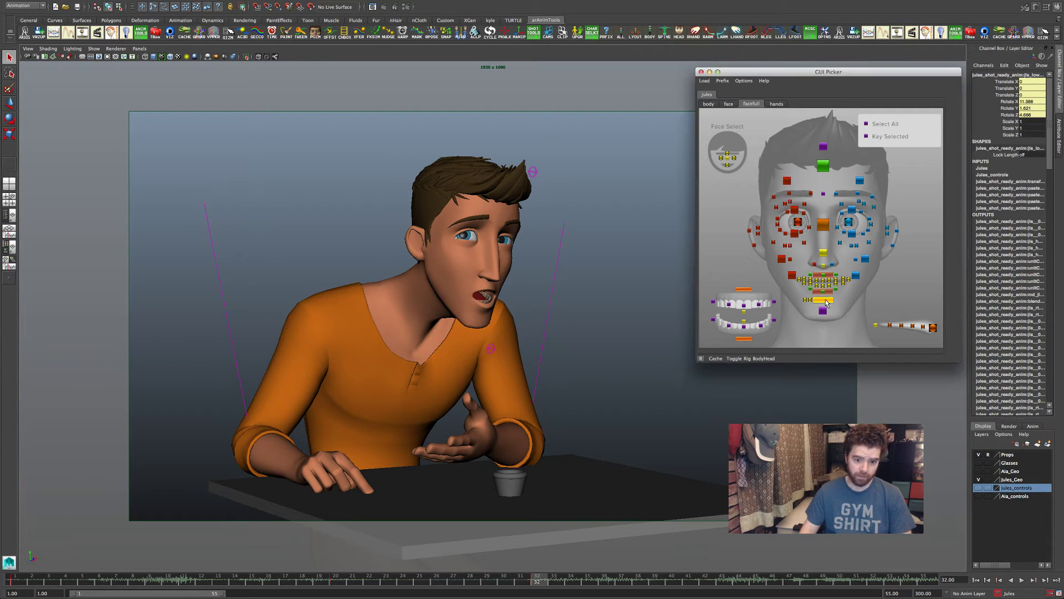
key(e)
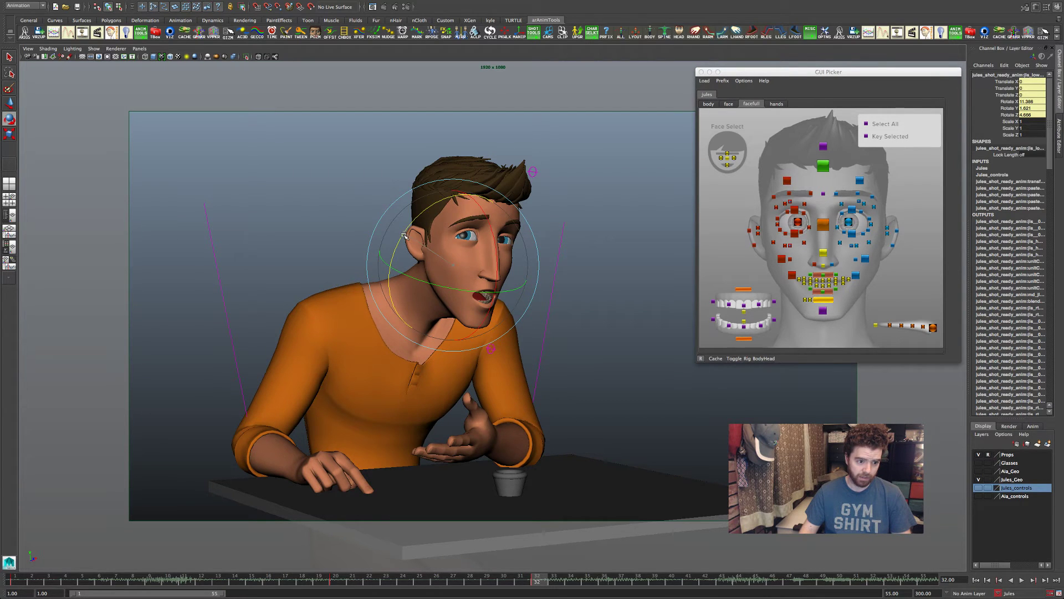
drag(404, 235, 510, 299)
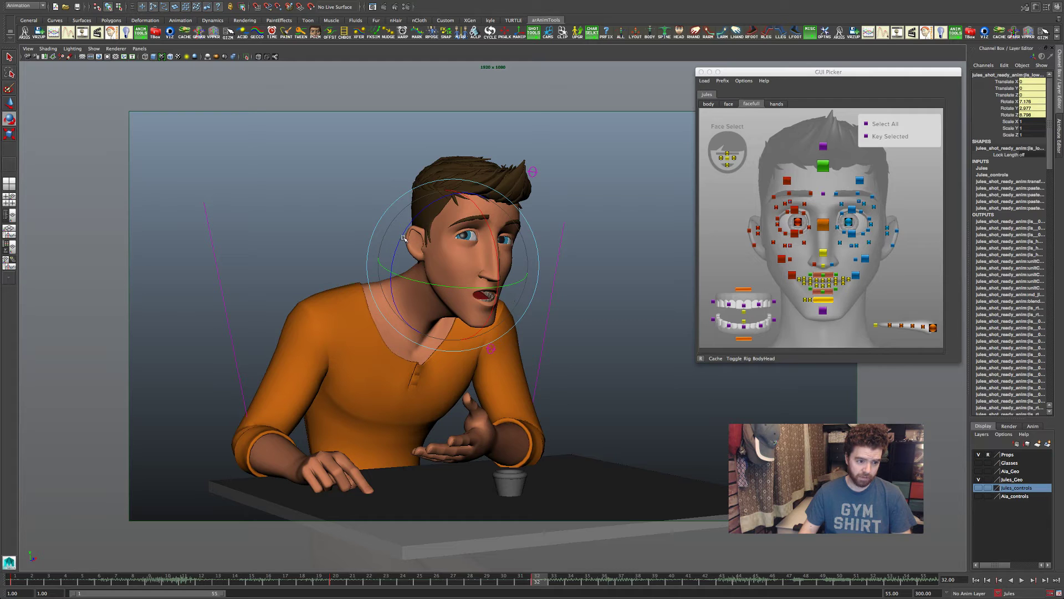
drag(403, 237, 403, 238)
drag(538, 265, 539, 265)
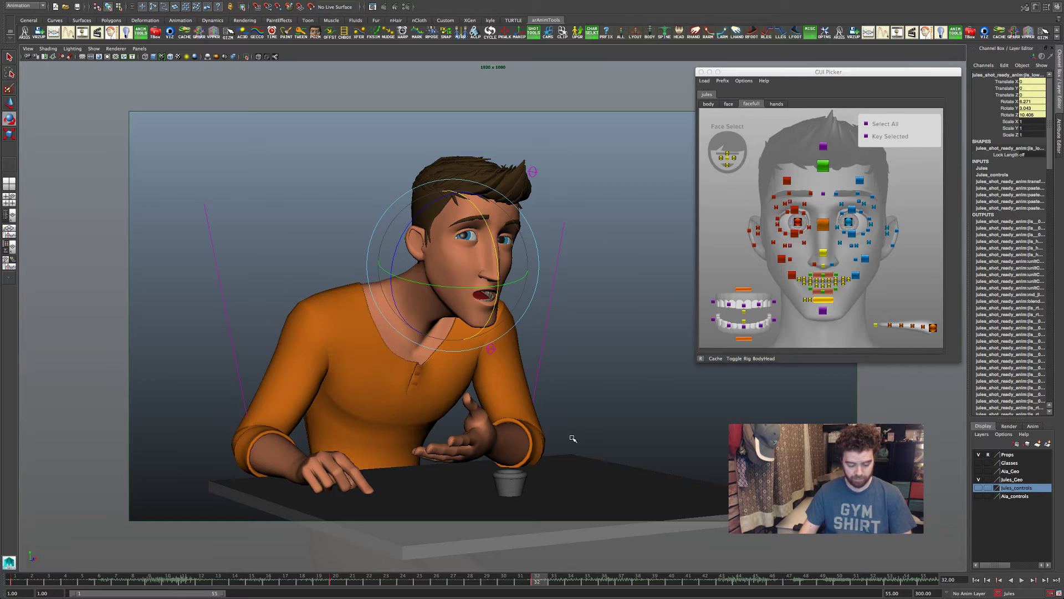
- Step back and forth through the keys at frames 1, 20 and 32 to check the adjusted jaw pose
key(comma)
key(comma)
key(comma)
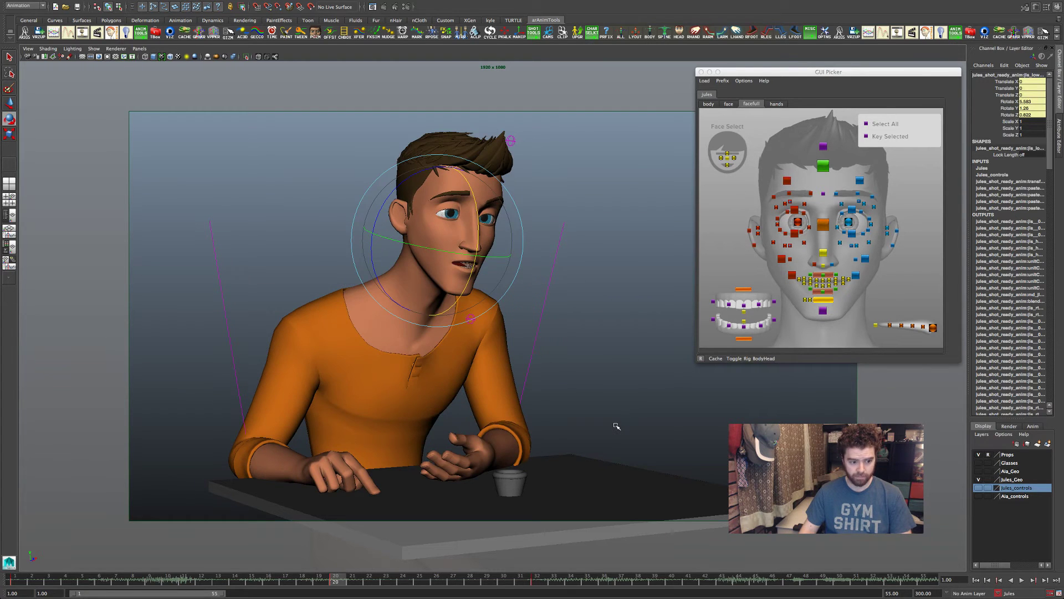
key(comma)
key(comma)
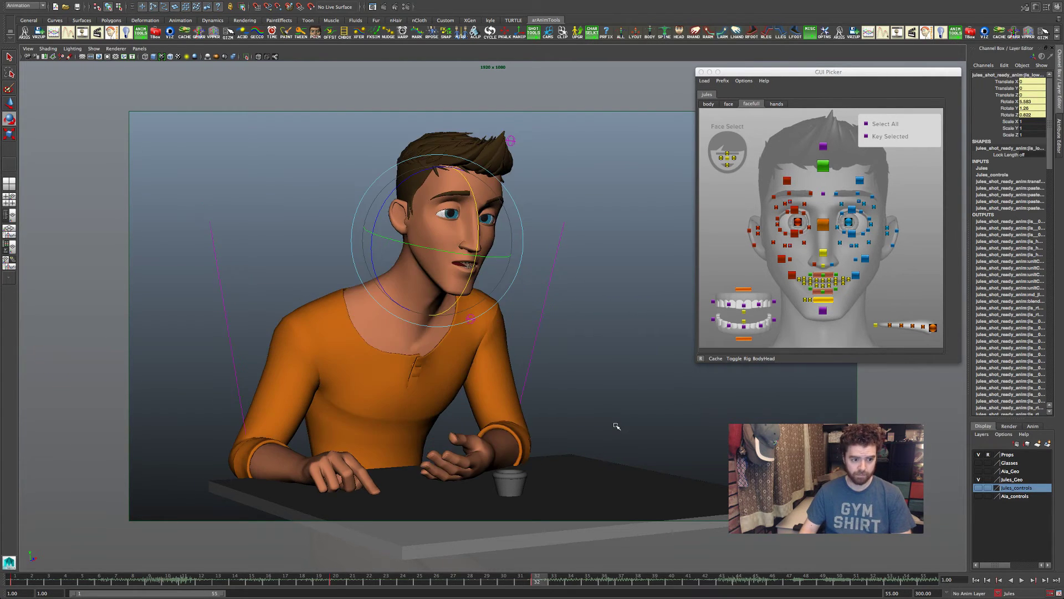
key(period)
key(period)
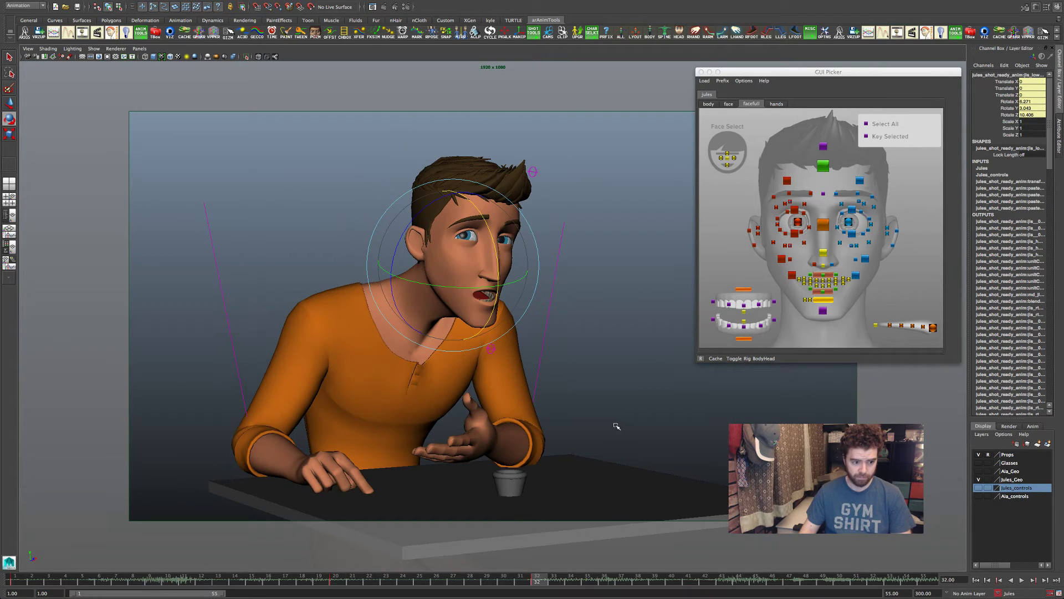
key(comma)
key(comma)
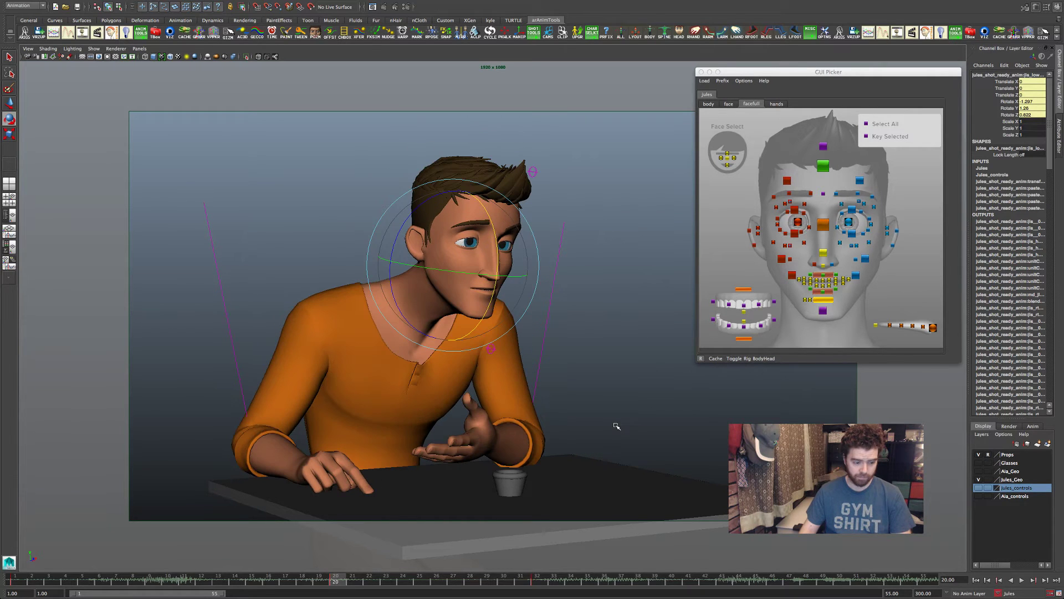
- Leave the Rotate tool and flip between frames 1 and 20 to examine the unobstructed pose change
key(q)
key(alt+shift+v)
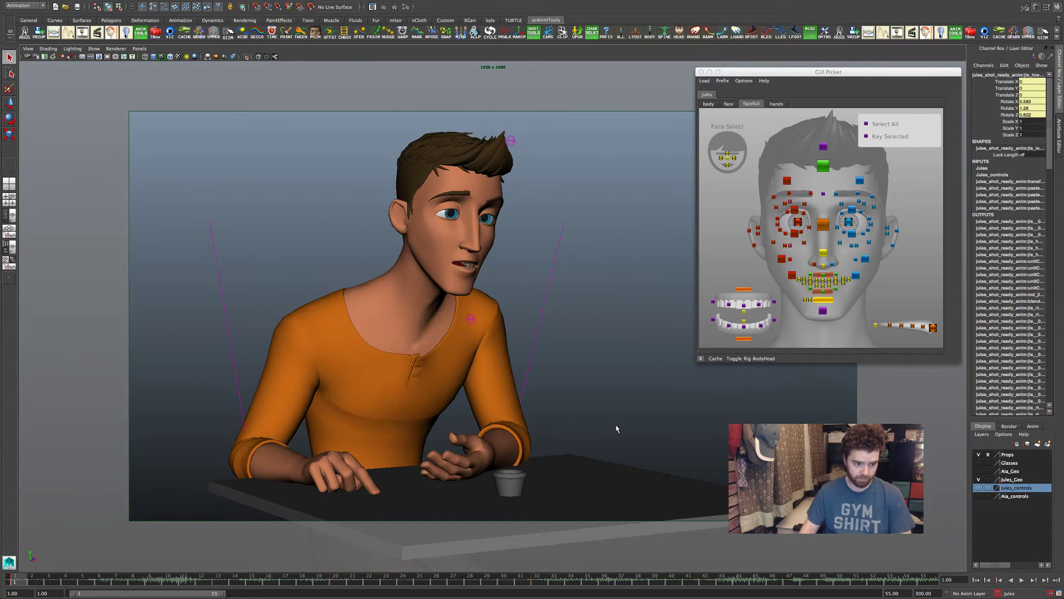
key(period)
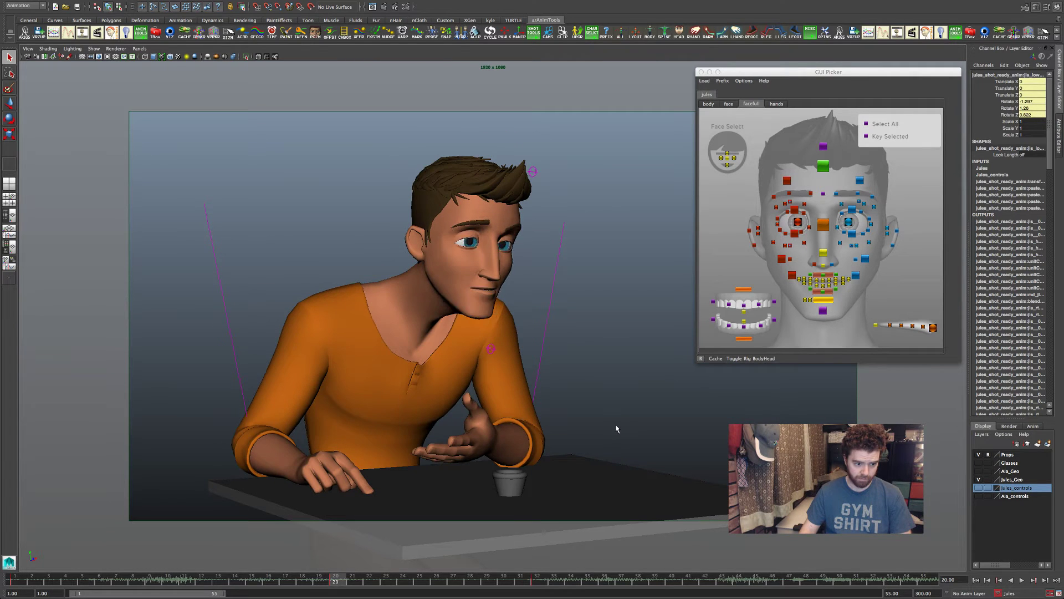
key(comma)
key(period)
key(comma)
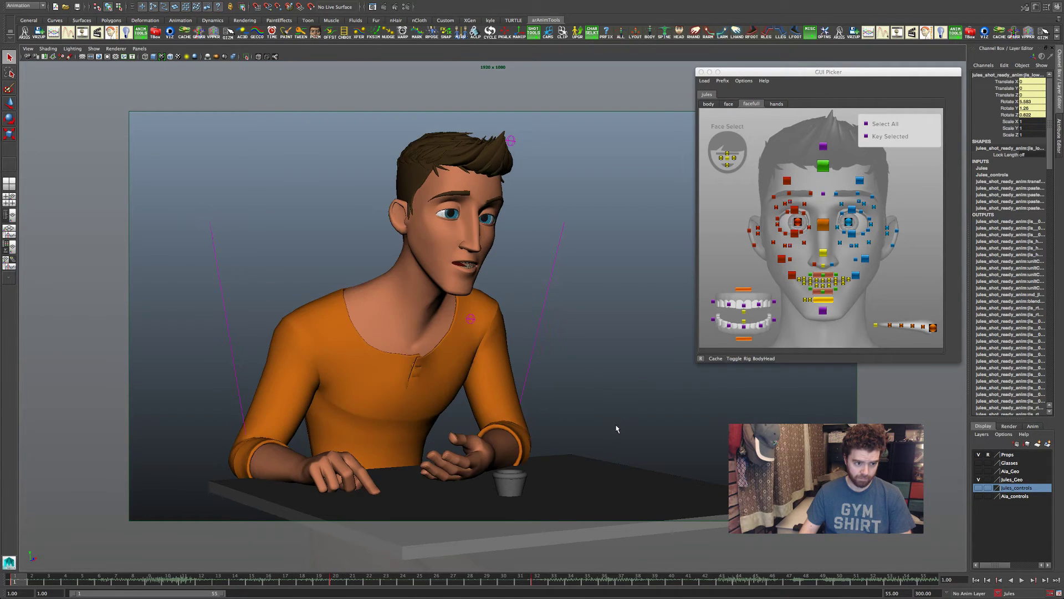
key(period)
key(comma)
- Review the blocking again across frames 1, 20 and 32, ending on the pose at frame 1
key(period)
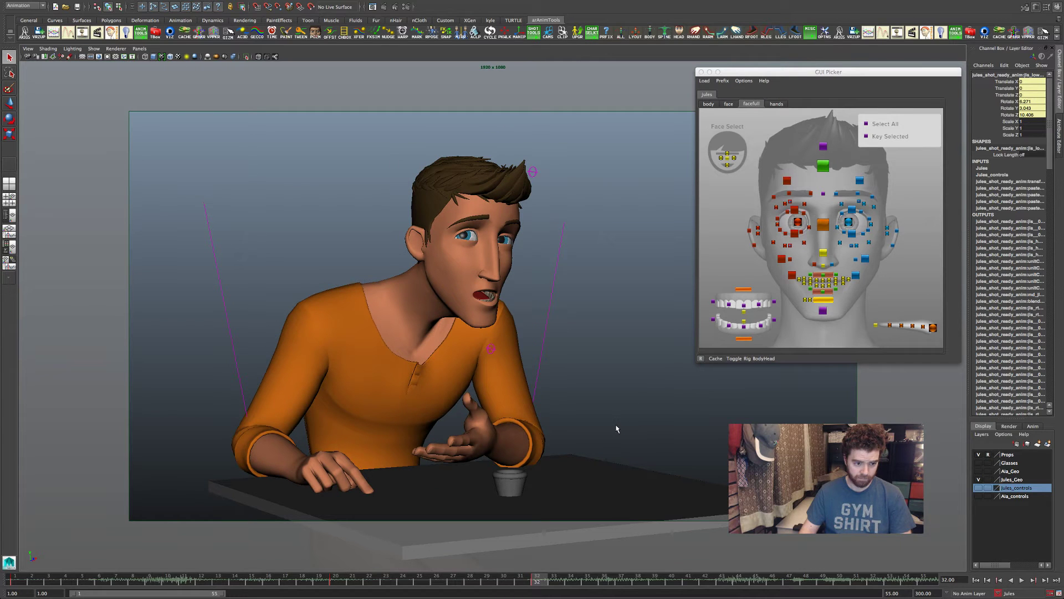
key(comma)
key(comma)
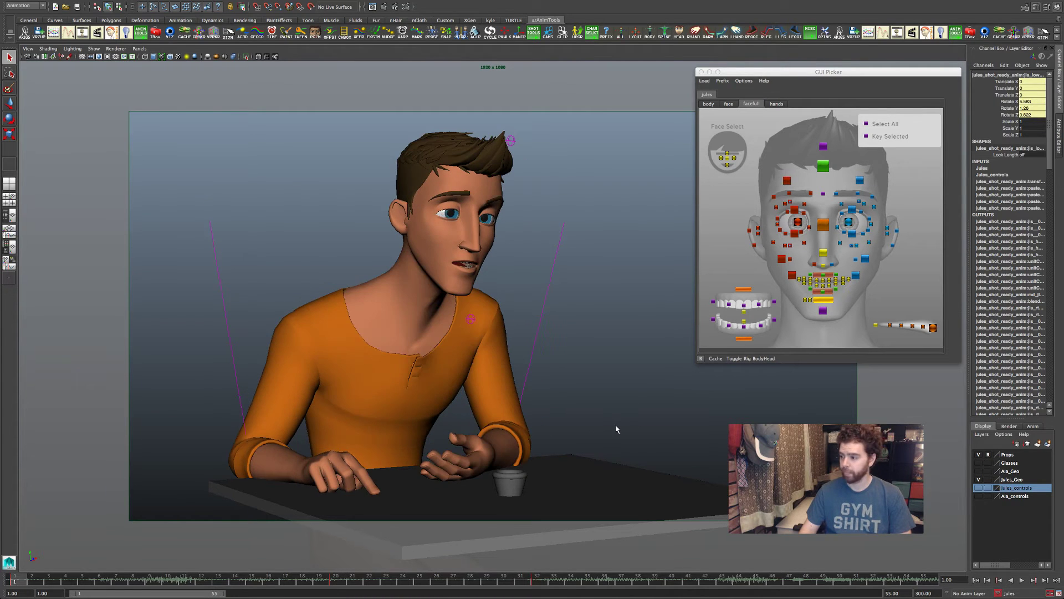
key(period)
key(period)
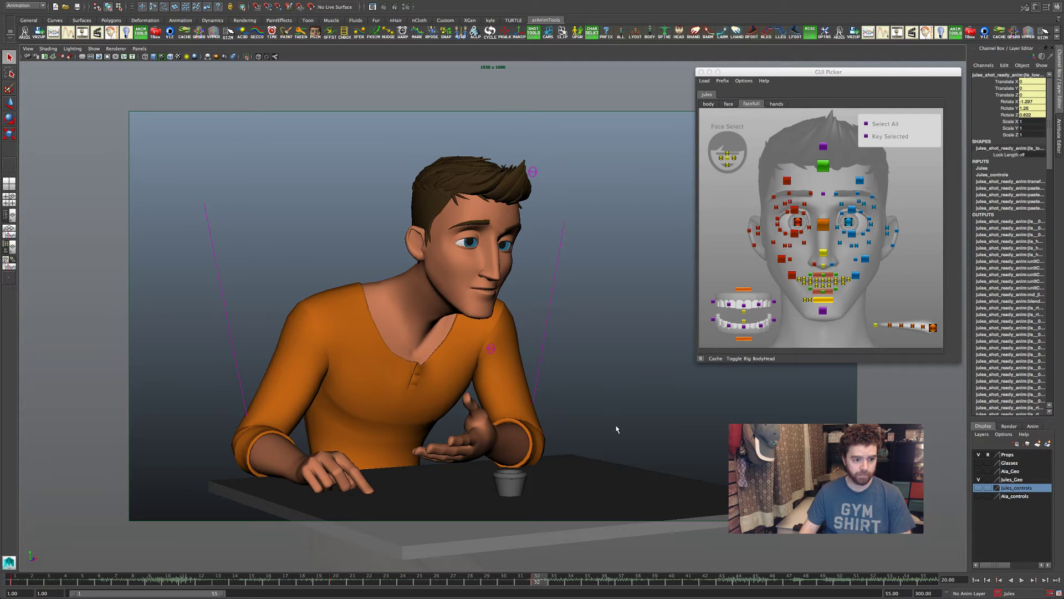
key(comma)
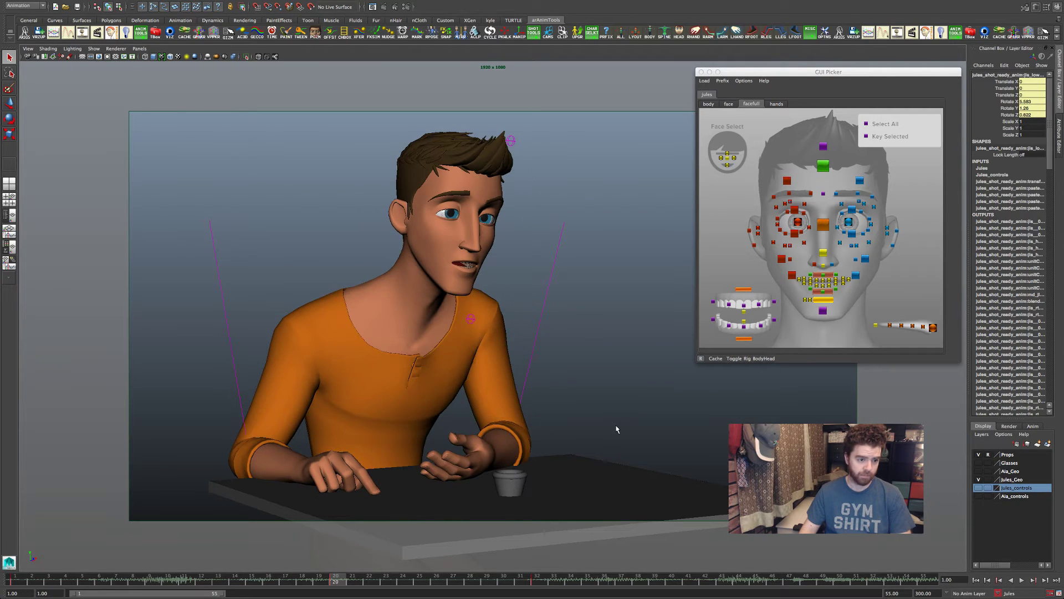
key(comma)
key(period)
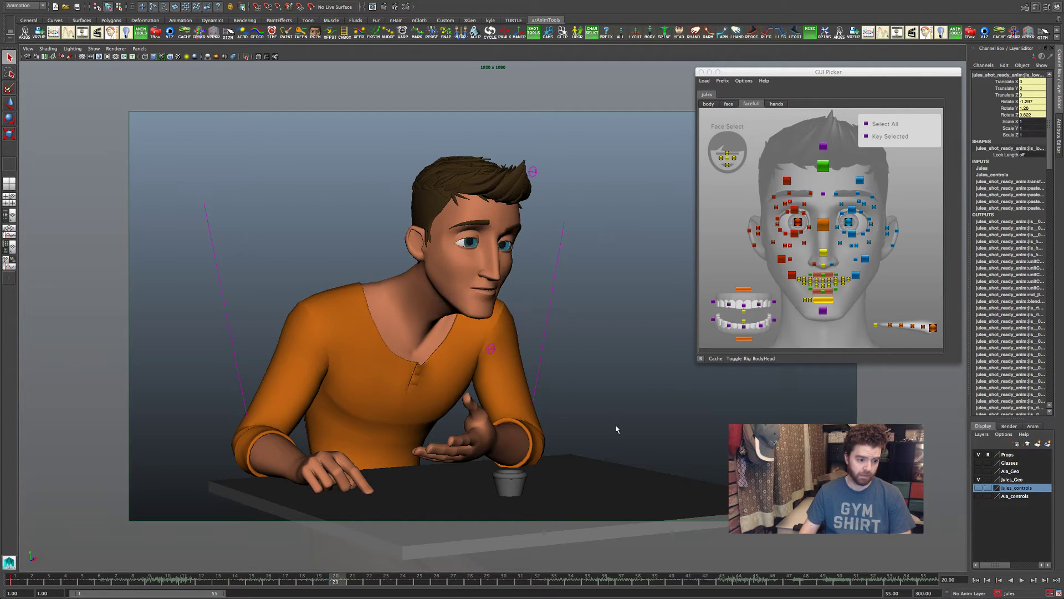
key(comma)
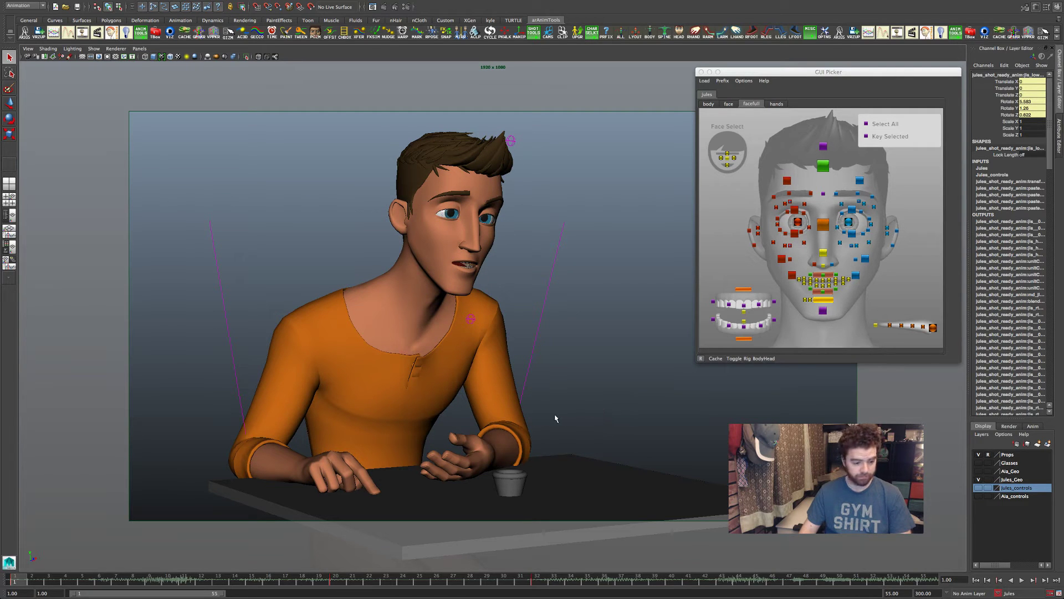
key(period)
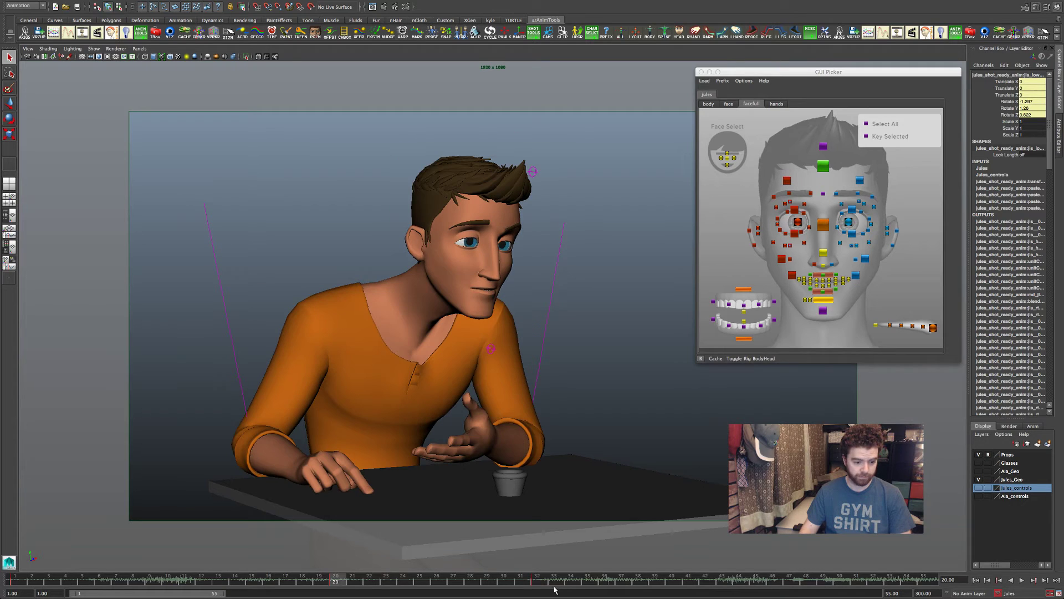
click(537, 584)
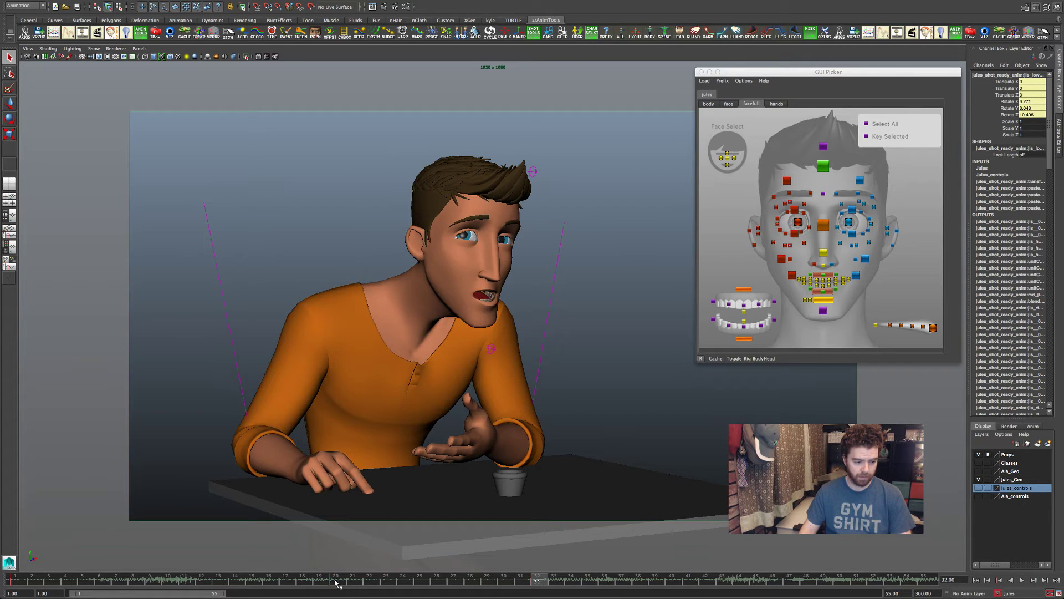
key(comma)
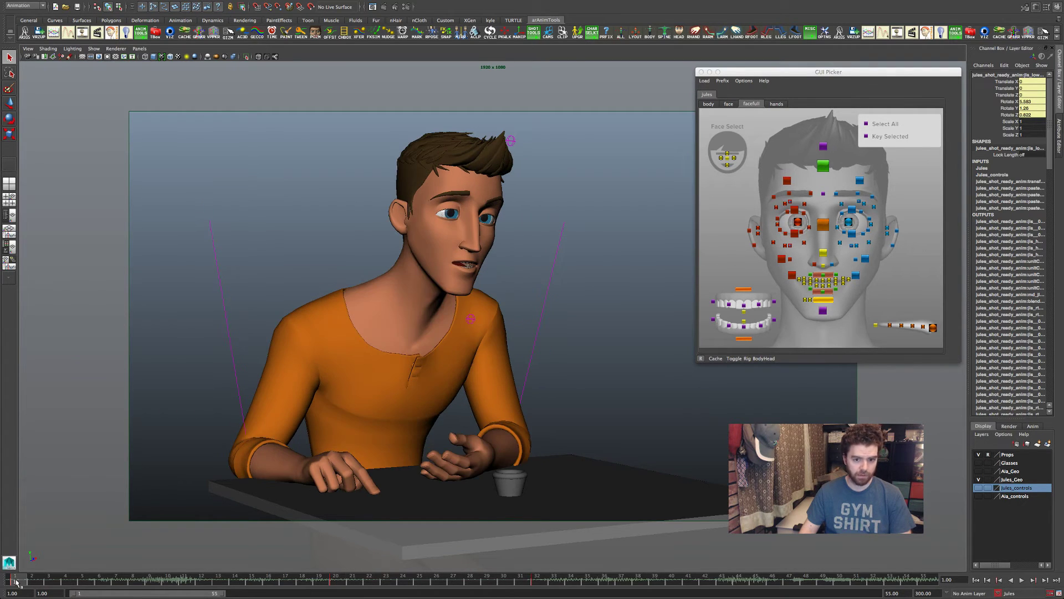
- Shift the picker window slightly and advance to the keyed pose at frame 20
drag(900, 75, 894, 77)
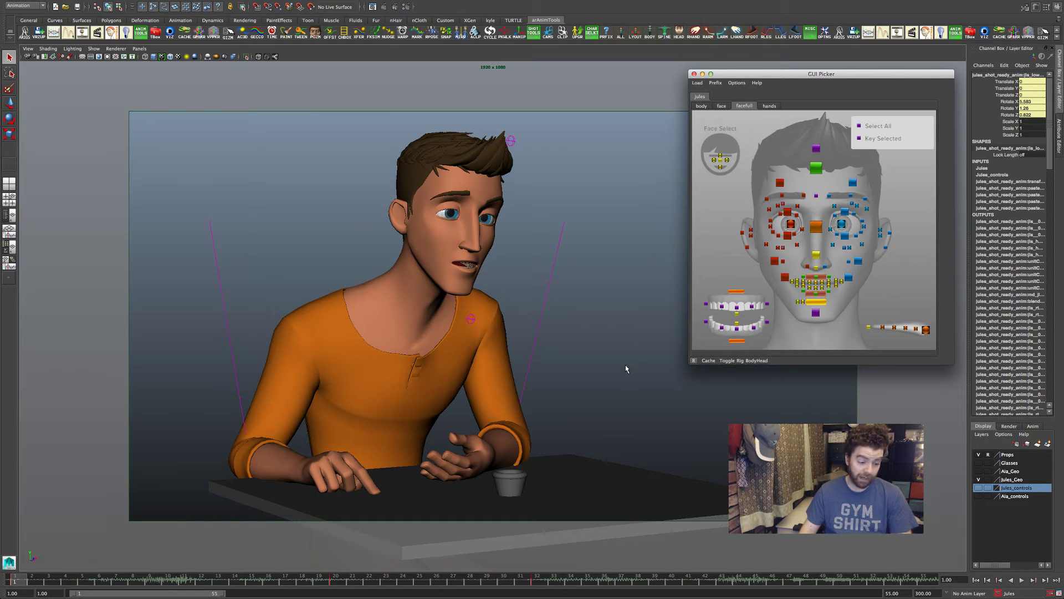
key(period)
key(period)
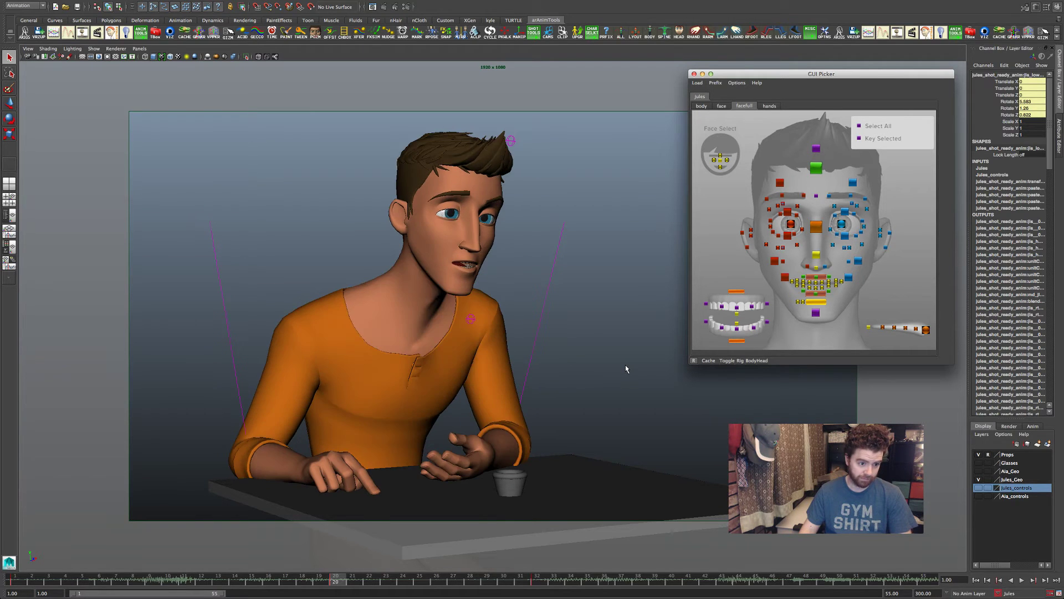
key(period)
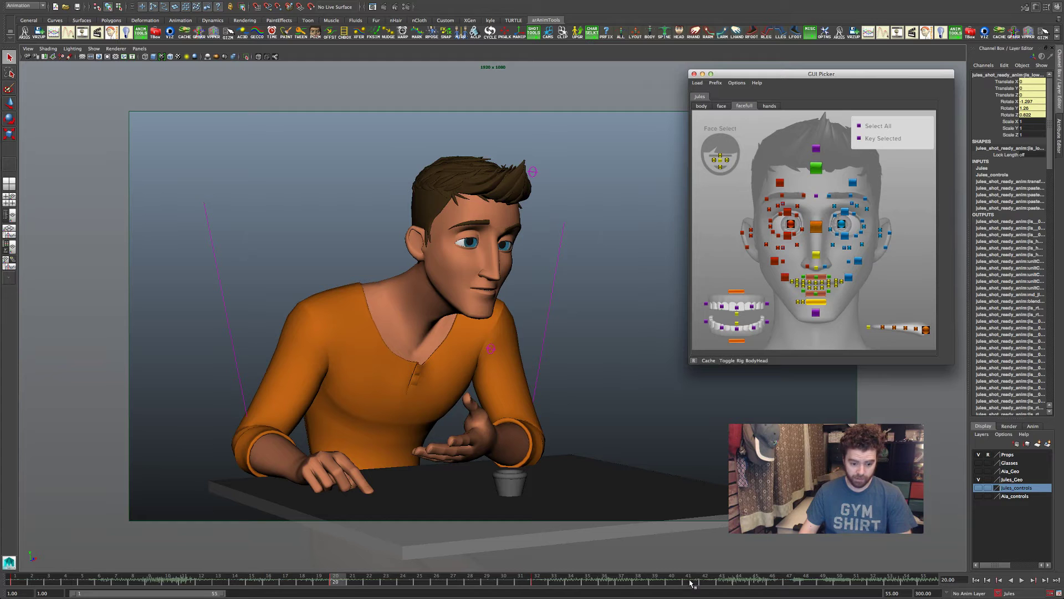
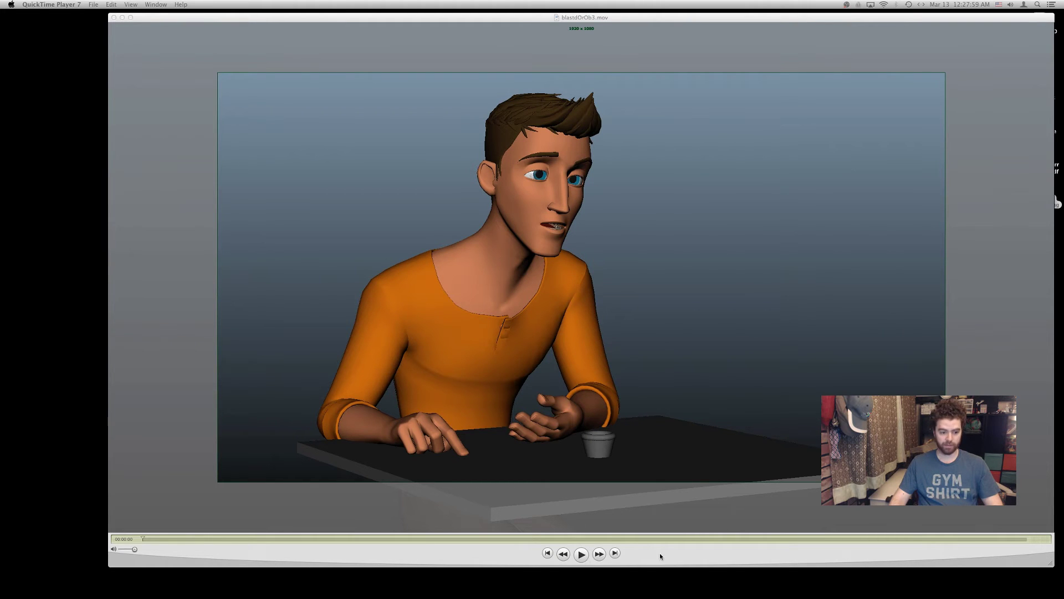
- Switch to QuickTime Player, reposition the playblast movie's window and play the clip twice to review the pose timing
drag(682, 552, 689, 548)
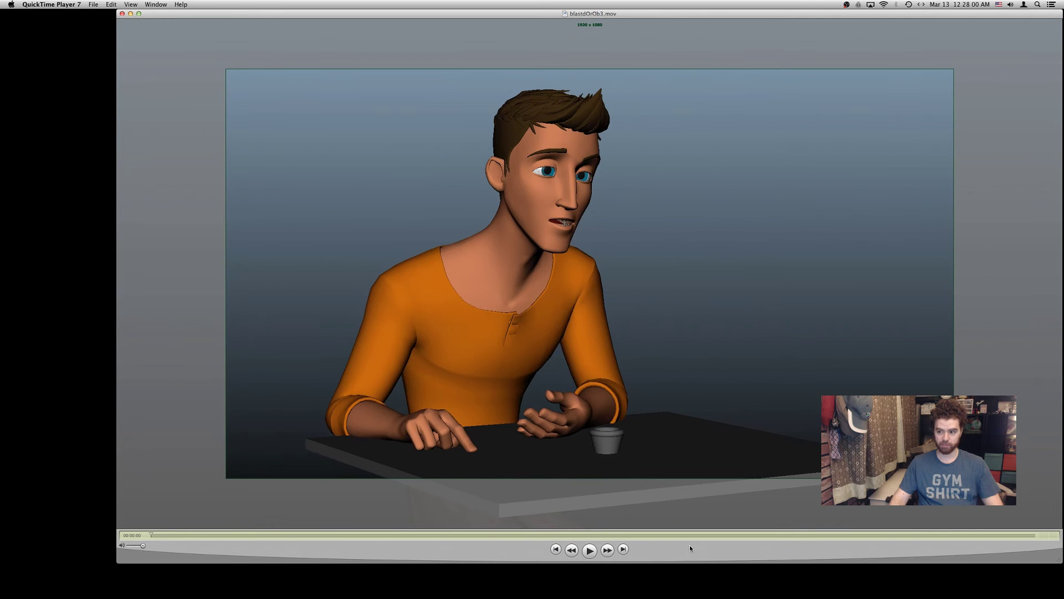
click(591, 552)
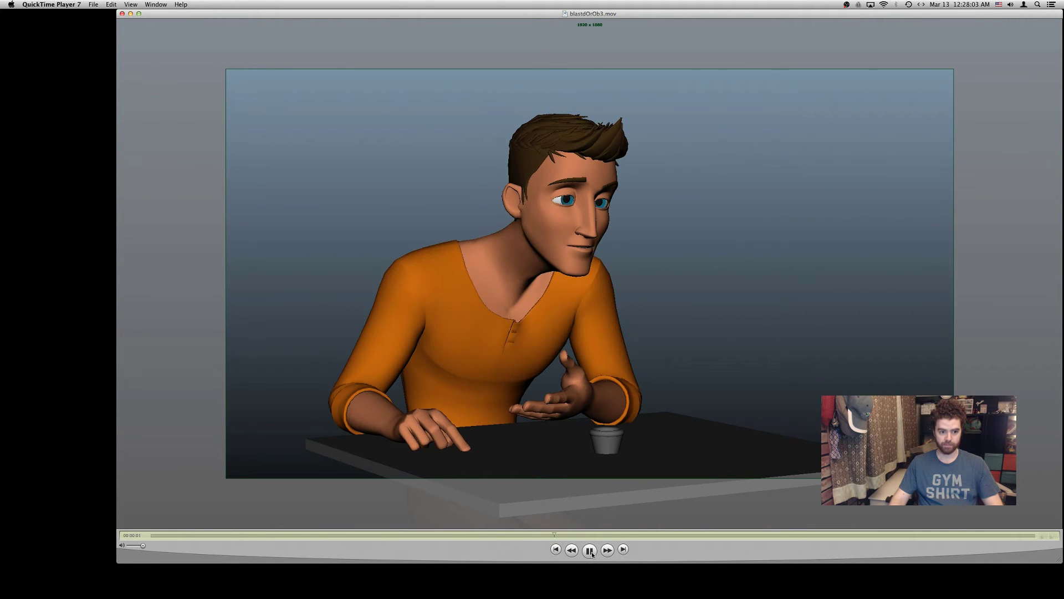
click(591, 551)
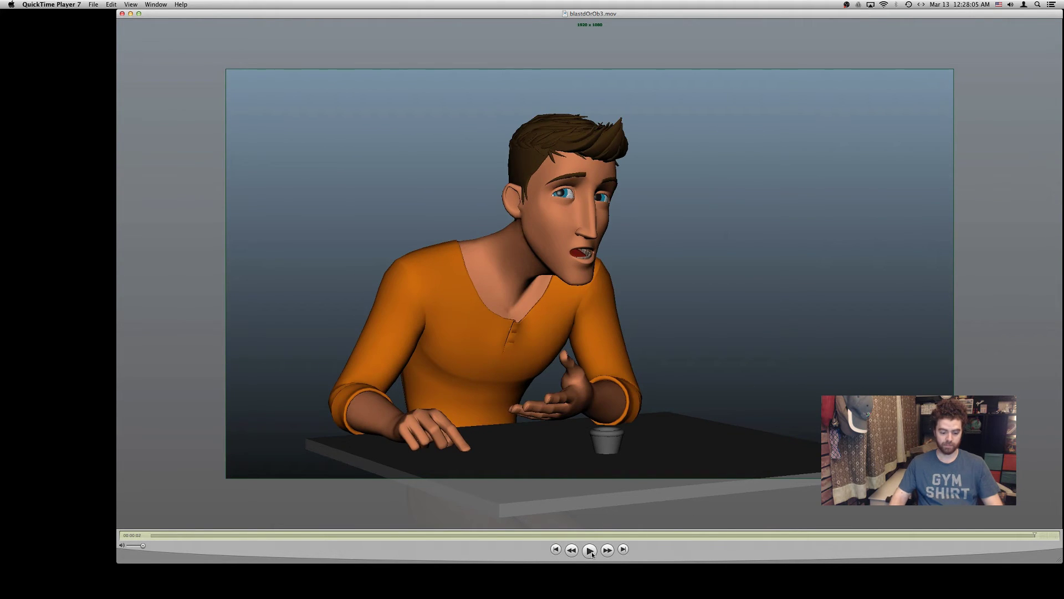
click(591, 551)
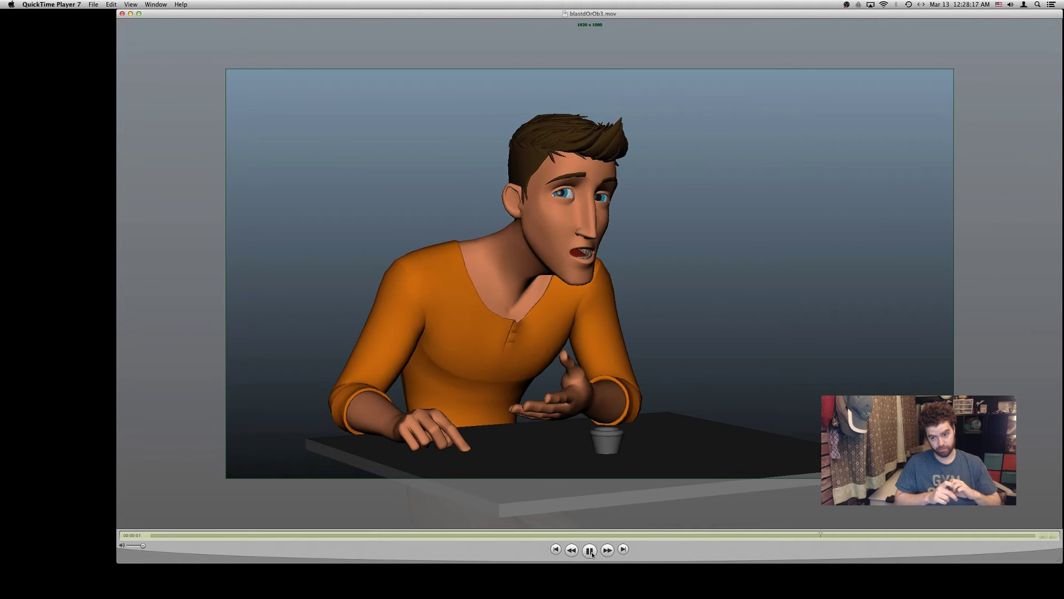
click(590, 550)
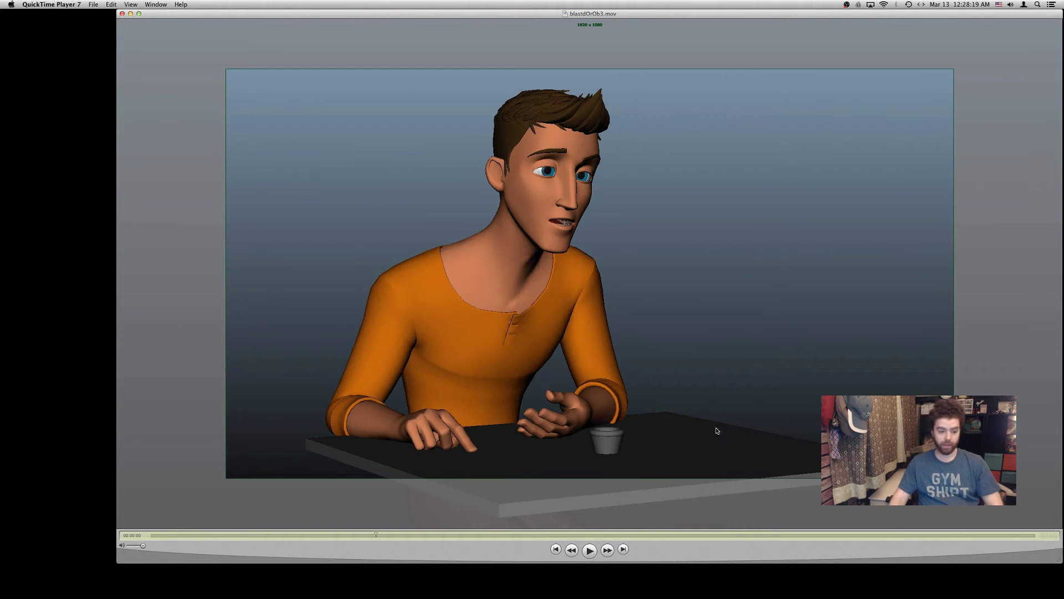
- Scrub back and forth through the playblast movie to examine the timing of the pose and mouth changes
click(759, 535)
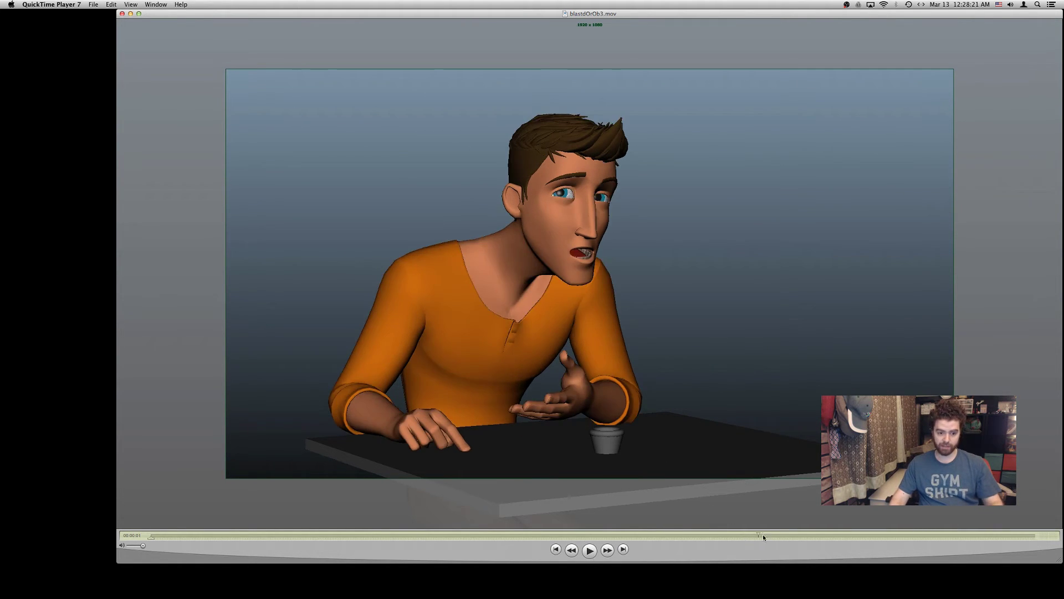
drag(694, 536, 936, 535)
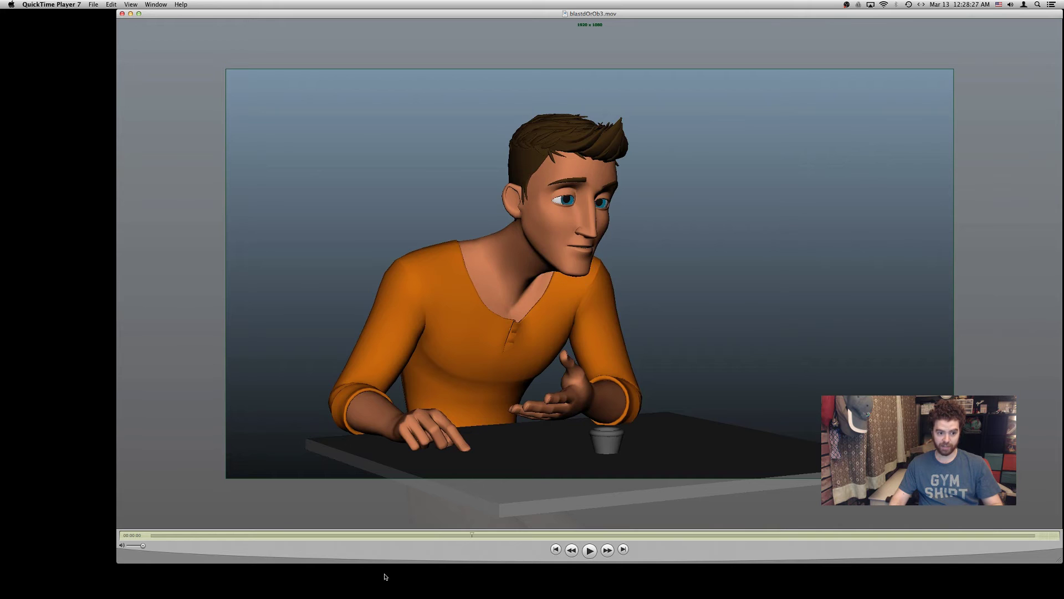
click(155, 540)
drag(273, 546, 804, 549)
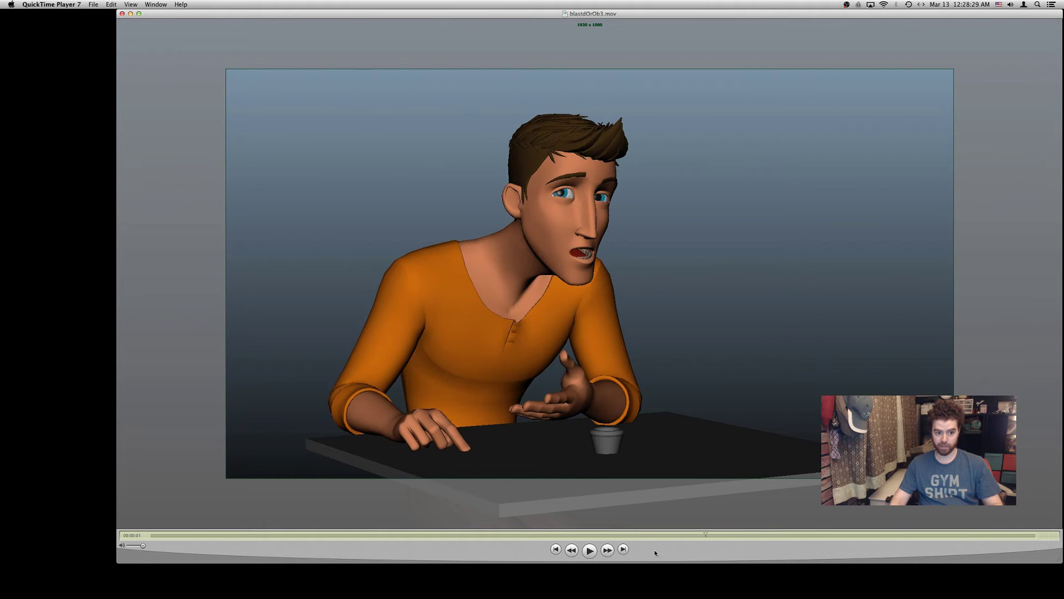
drag(654, 550, 777, 543)
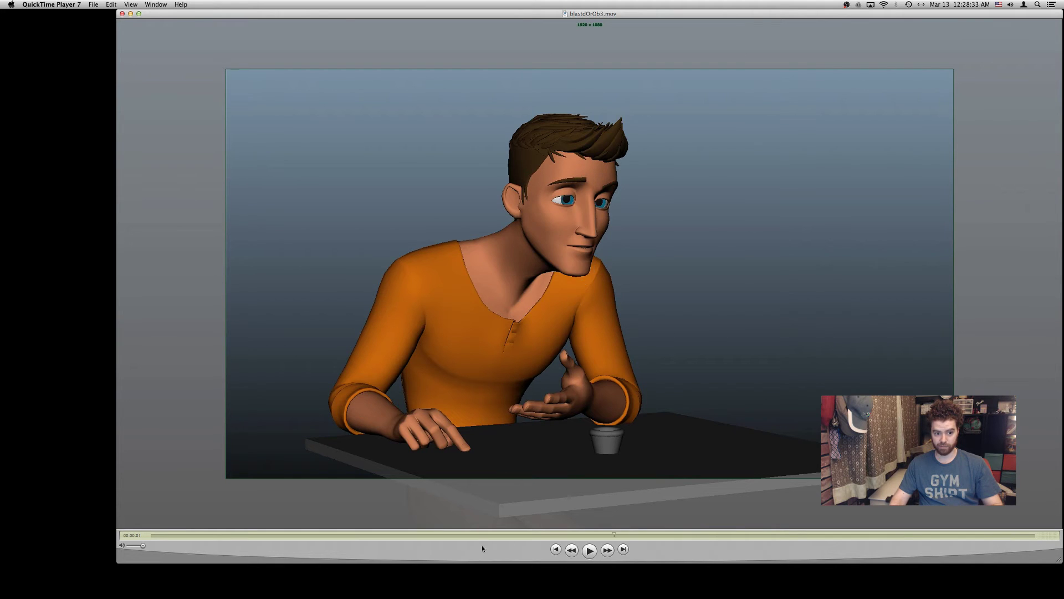
drag(481, 544, 410, 534)
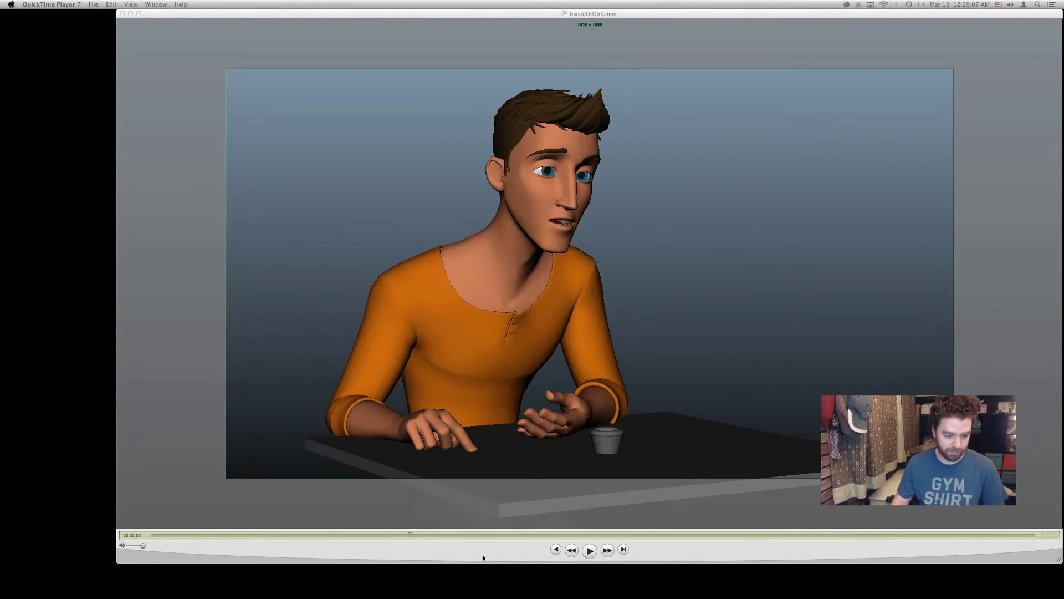
- Switch to Maya and compare the poses at frames 20 and 32
mouse_move(481, 592)
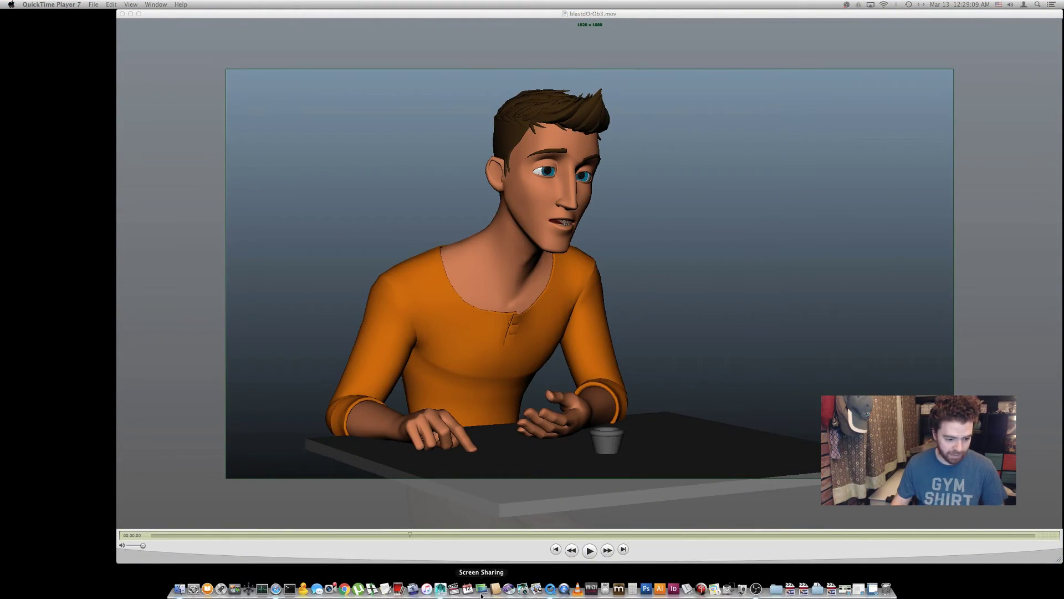
click(440, 591)
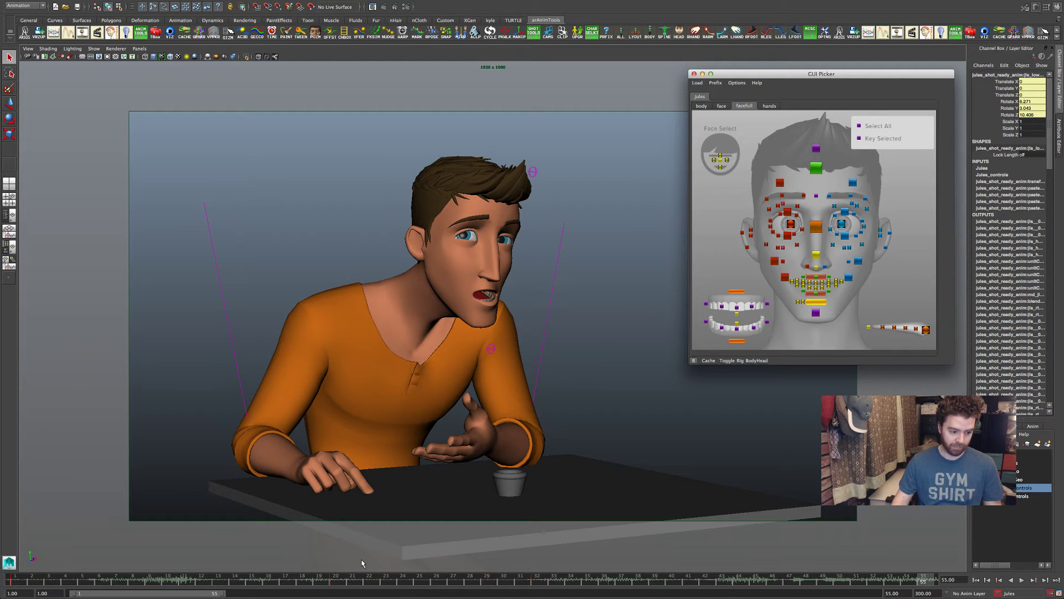
click(335, 580)
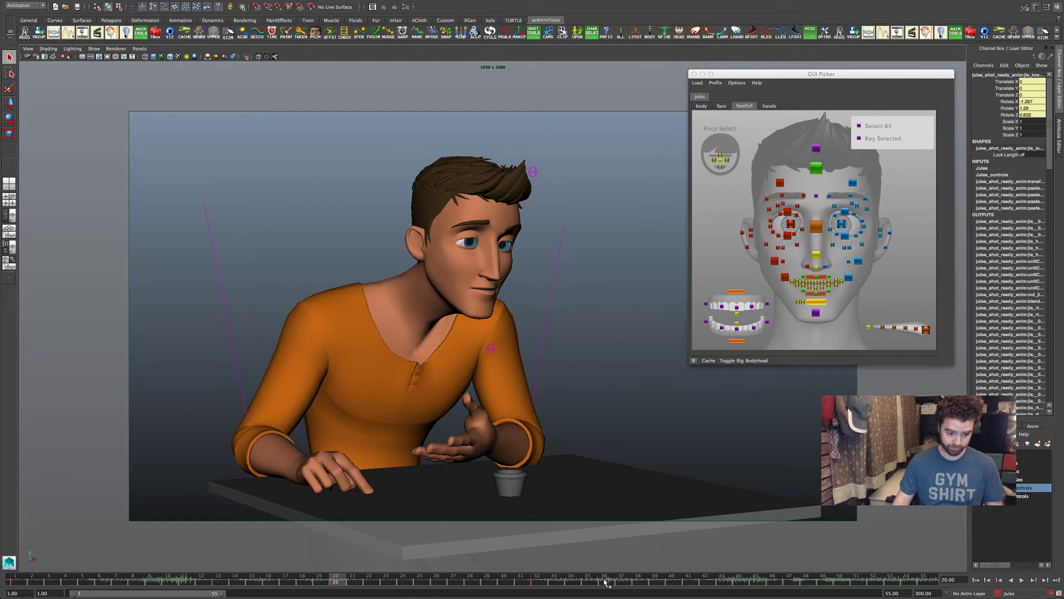
key(alt+v)
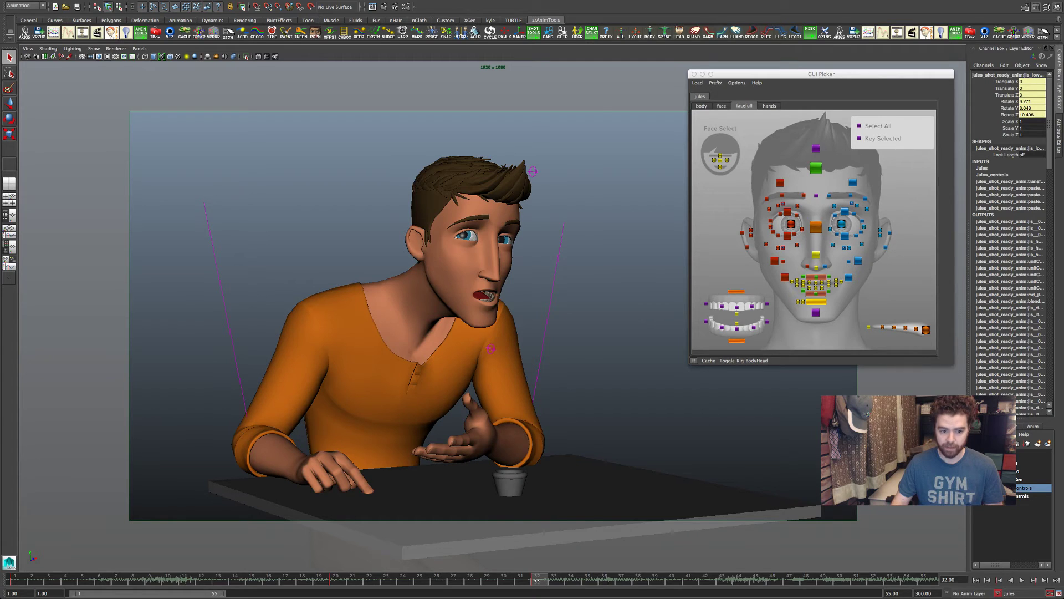
- Show the female character to check the shot's staging, move the picker window aside, and hide her again
key(ctrl+shift+h)
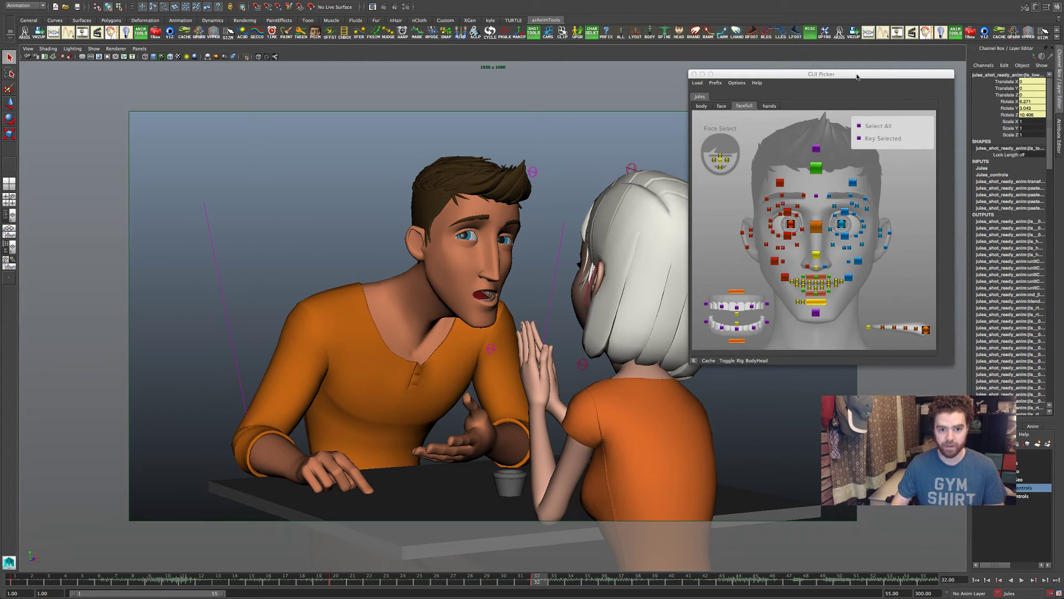
drag(846, 77, 910, 70)
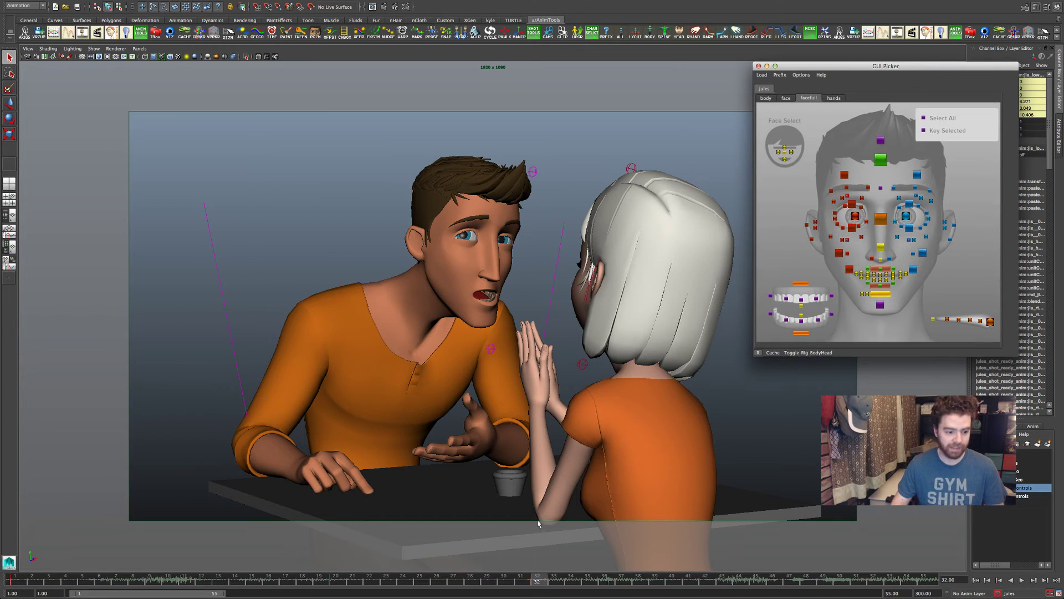
click(979, 471)
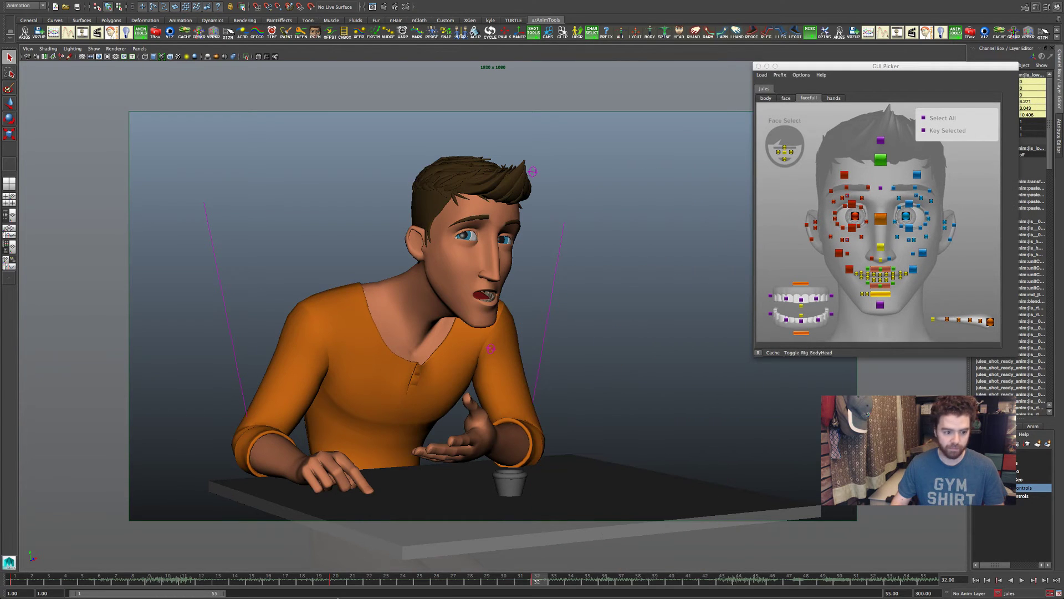
- Flip between frames 1 and 20 to compare the two key poses
key(alt+shift+v)
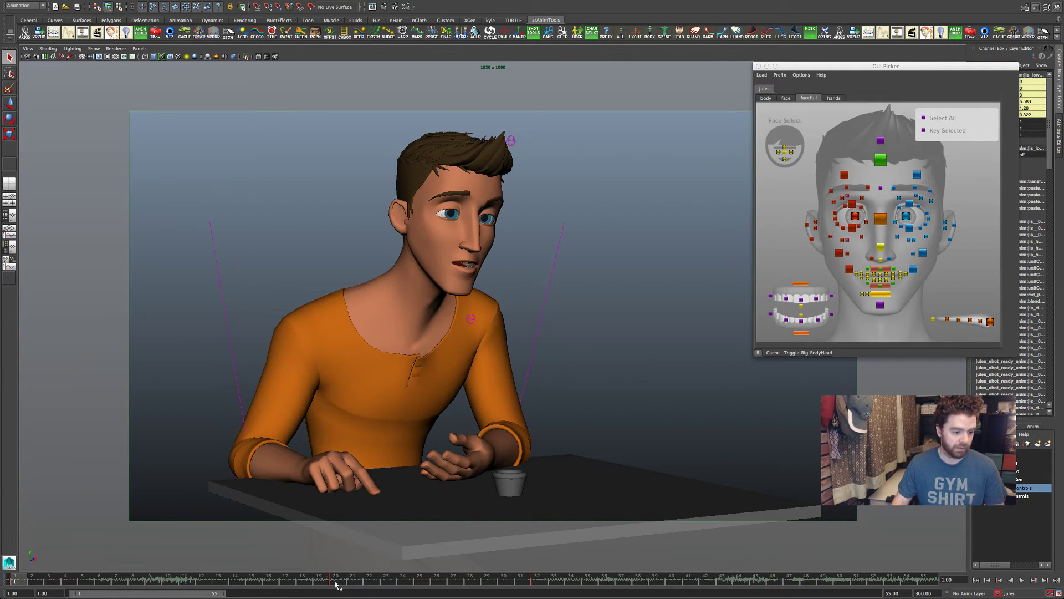
click(335, 580)
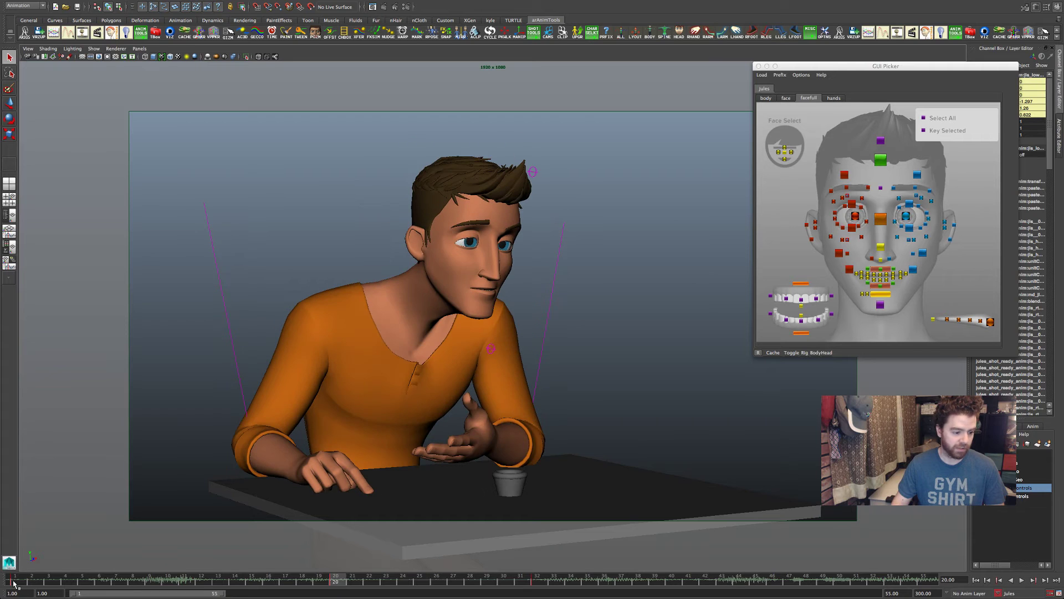
click(14, 583)
click(335, 580)
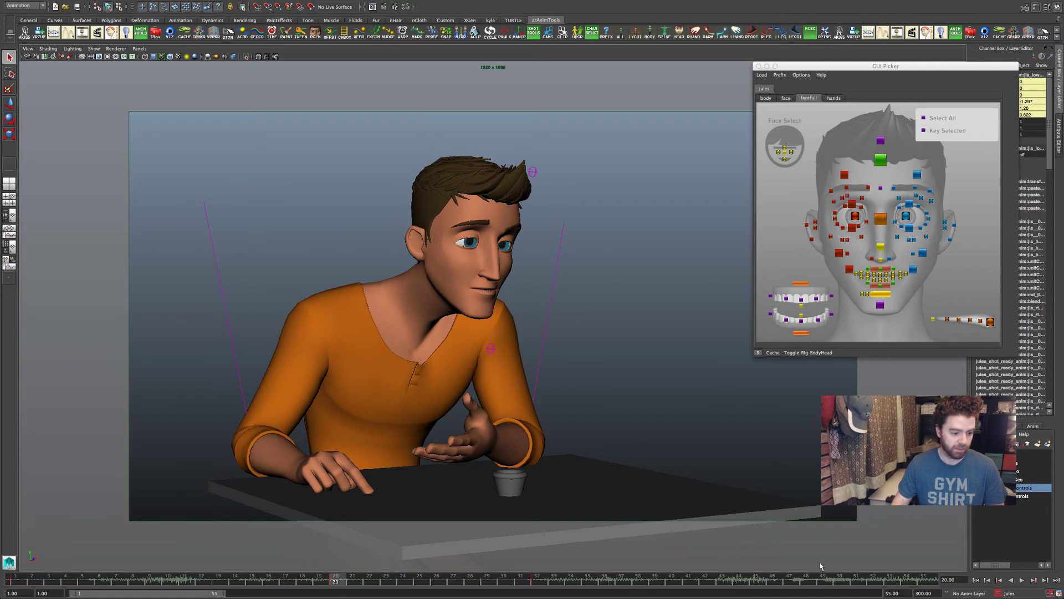
- Set the playback range to end at frame 21 and play the shortened range to review the opening pose change
double_click(902, 593)
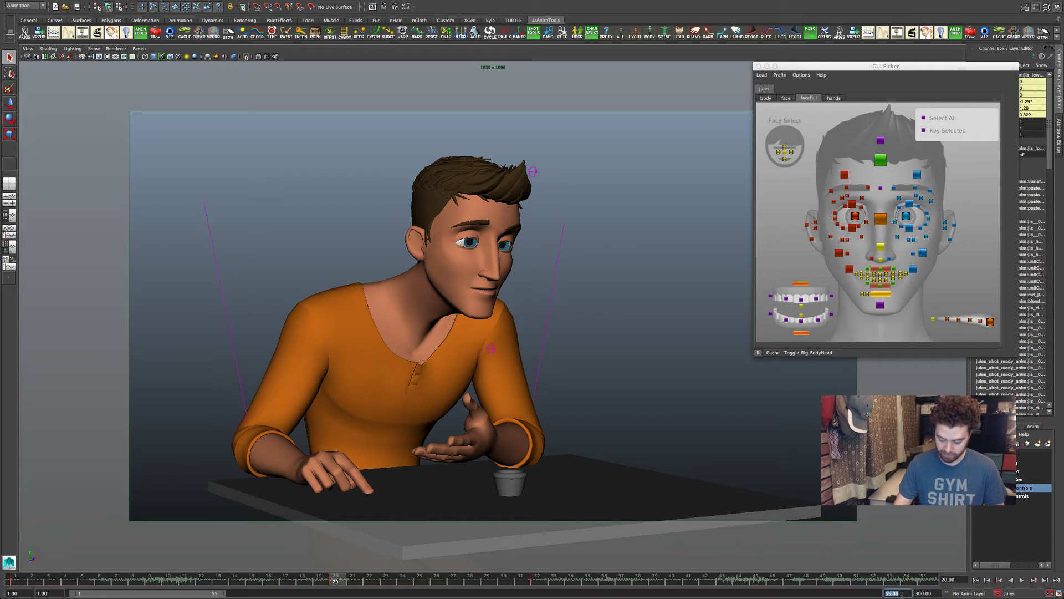
text(21)
key(Return)
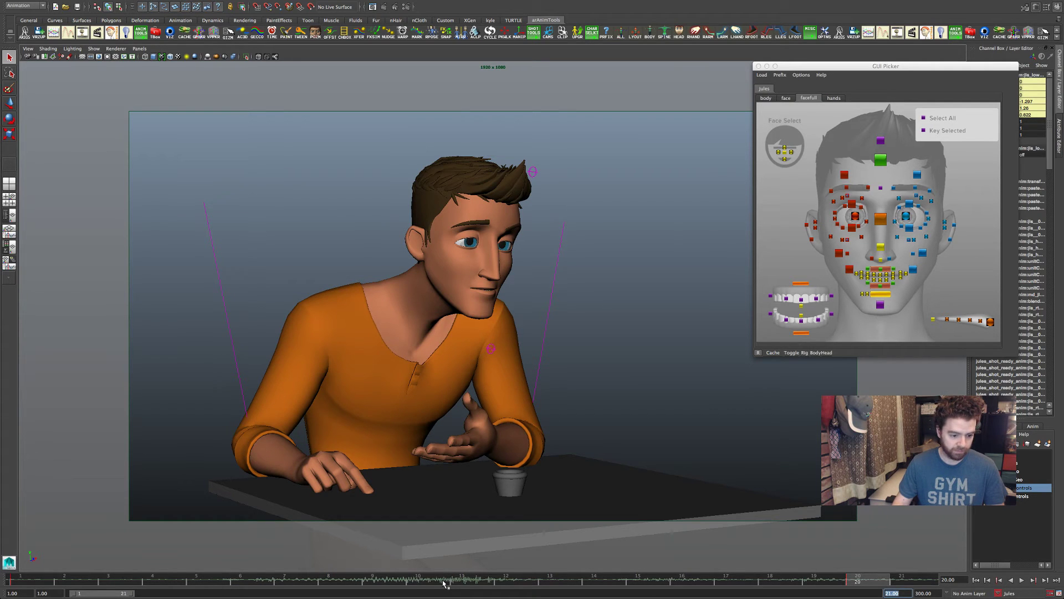
click(443, 582)
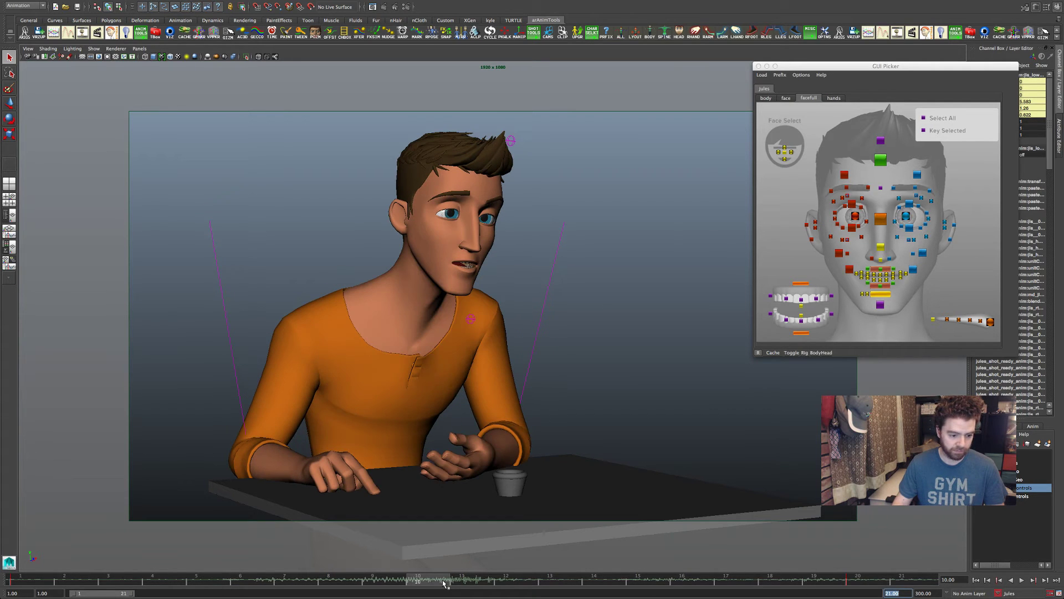
click(17, 583)
key(alt+v)
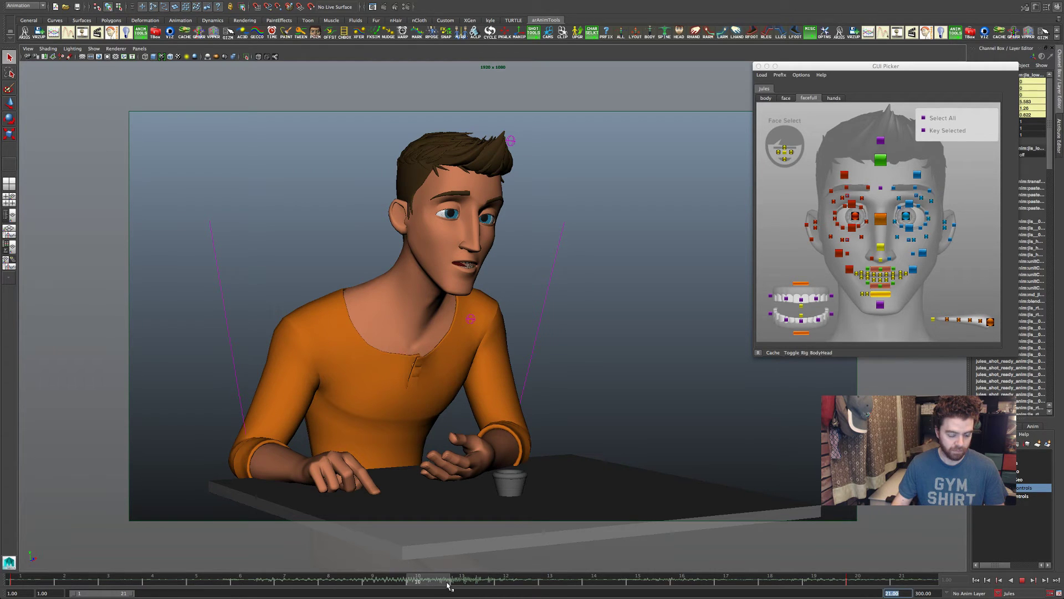
key(Escape)
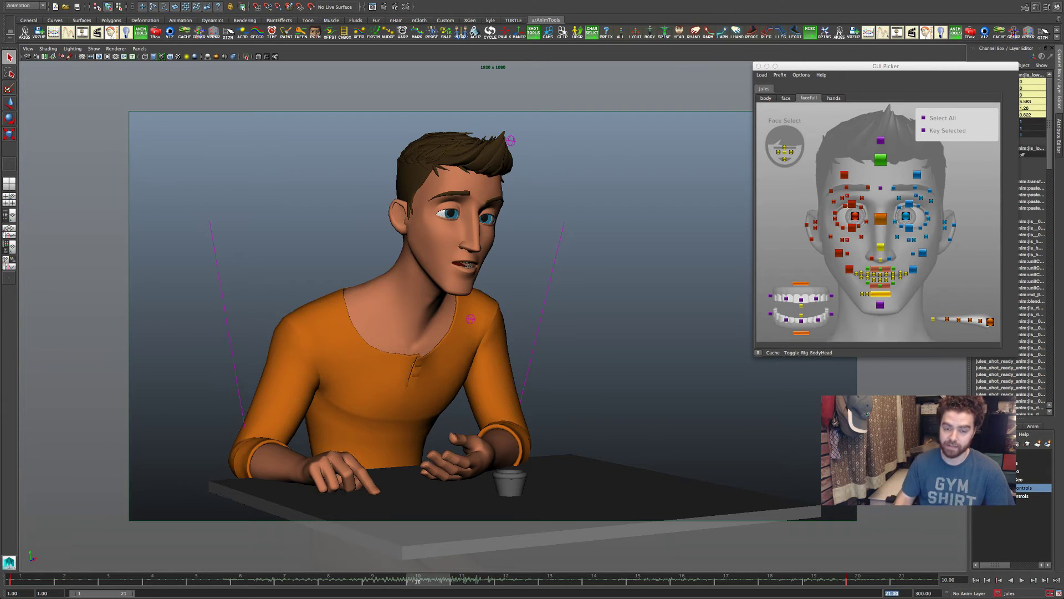
- Move the picker window beside the male character, show his rig controls and clear the selection
drag(933, 67, 863, 78)
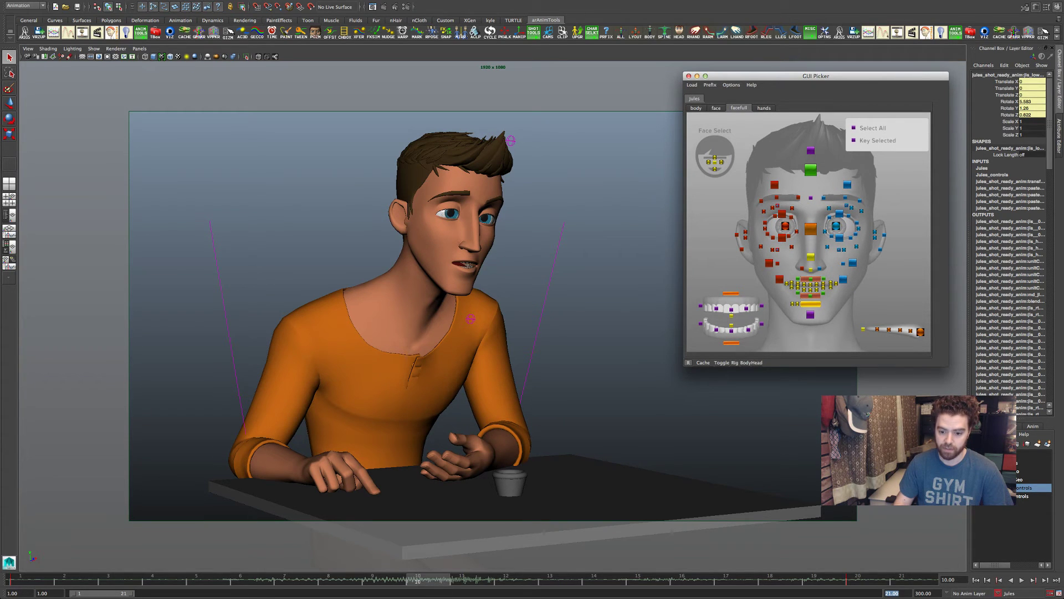
key(ctrl+shift+c)
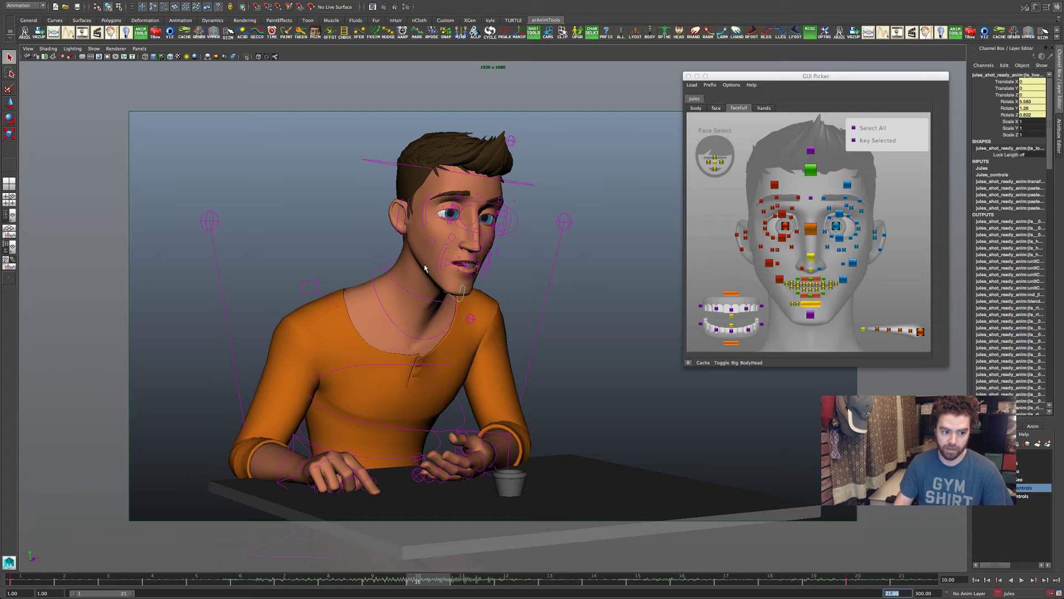
click(534, 241)
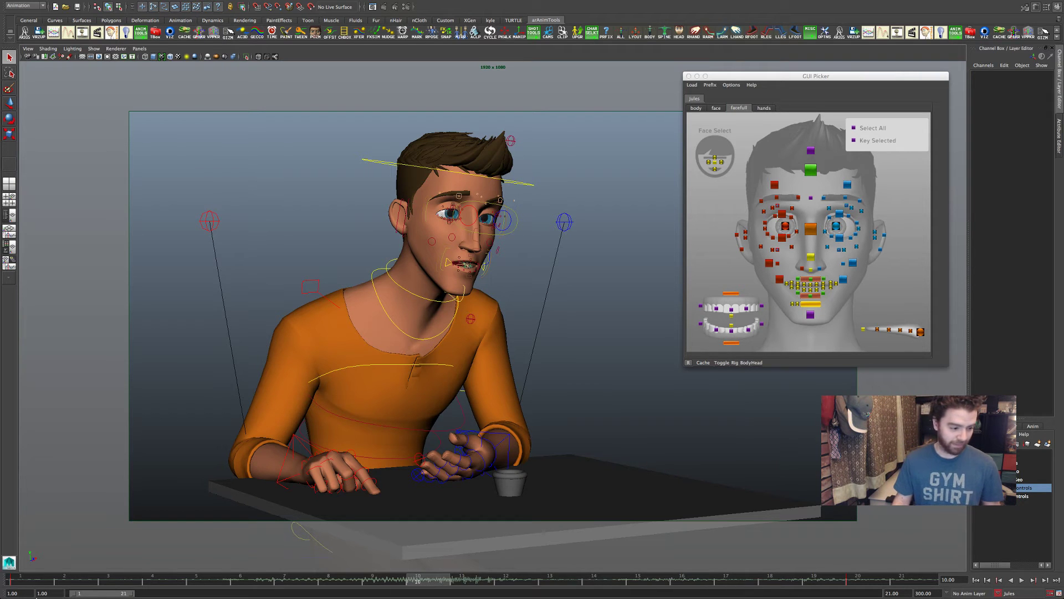
- Restore the playback range to end at frame 300 and frame both characters at the table in the perspective view
double_click(119, 595)
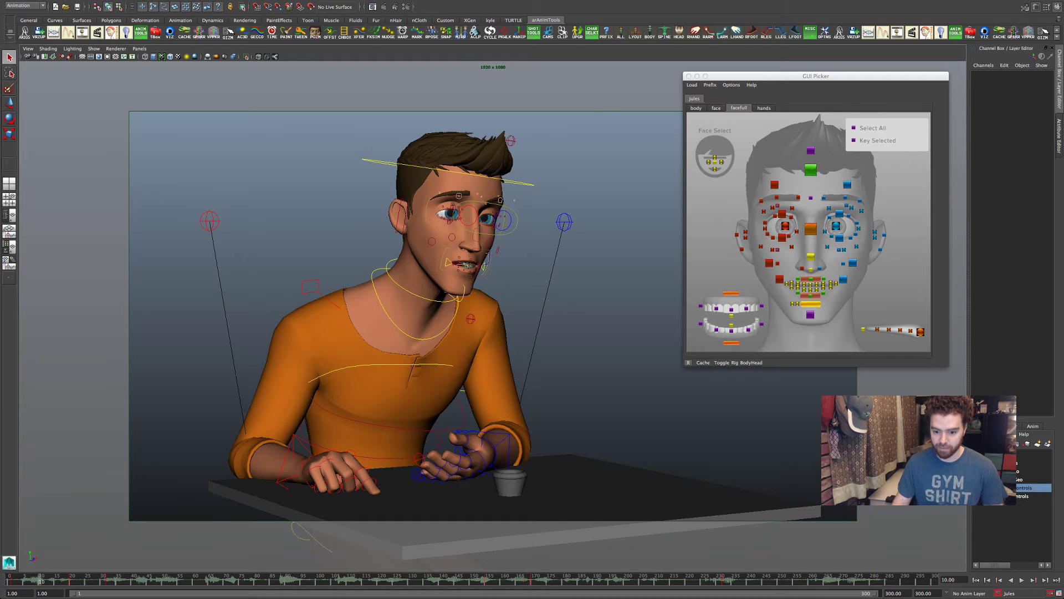
key(ctrl+shift+h)
key(alt+1)
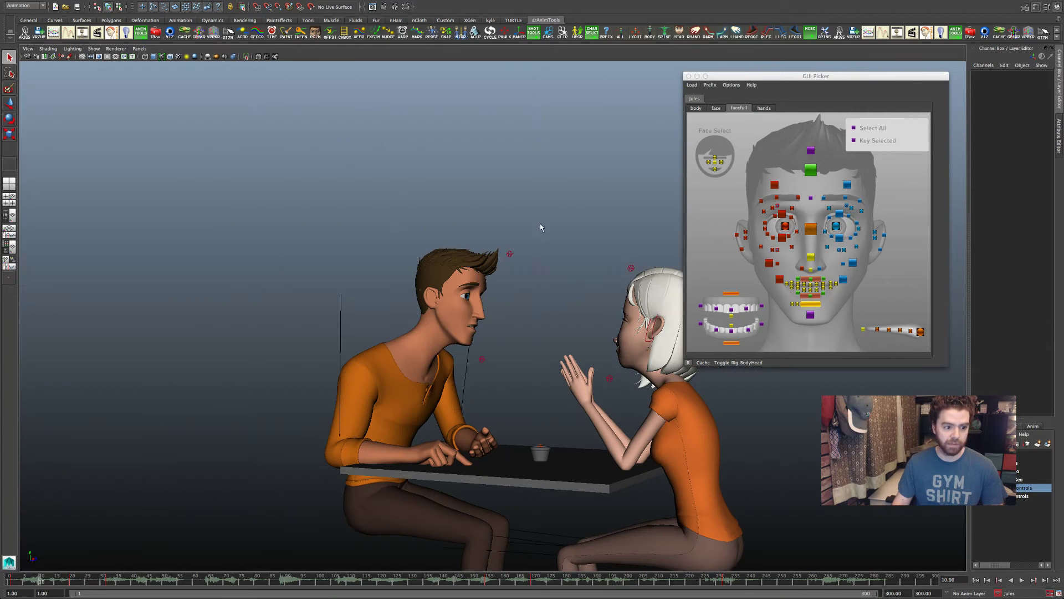
drag(835, 78, 922, 85)
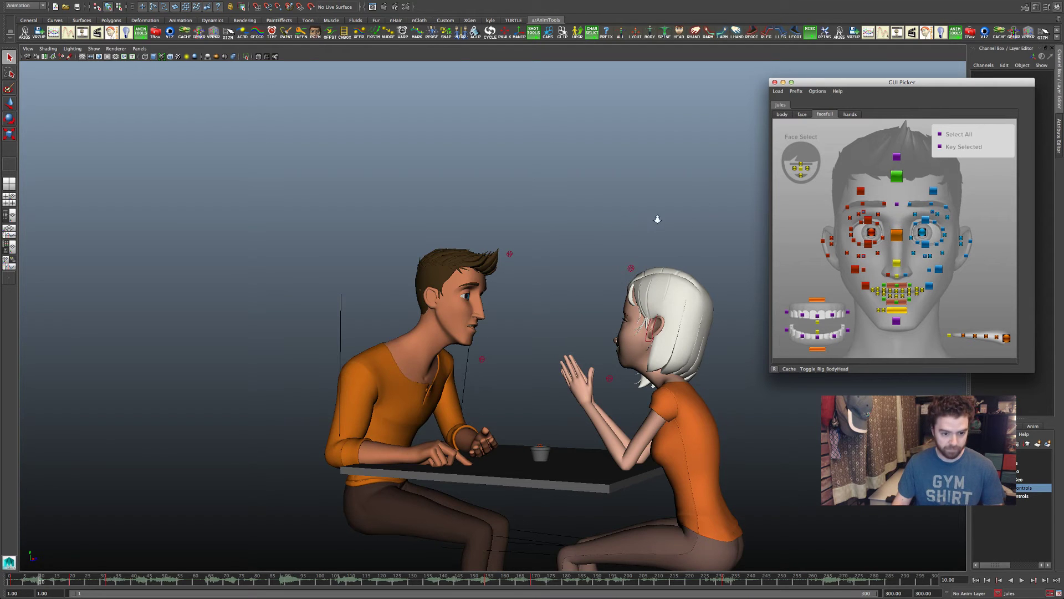
alt+drag(471, 216, 518, 325)
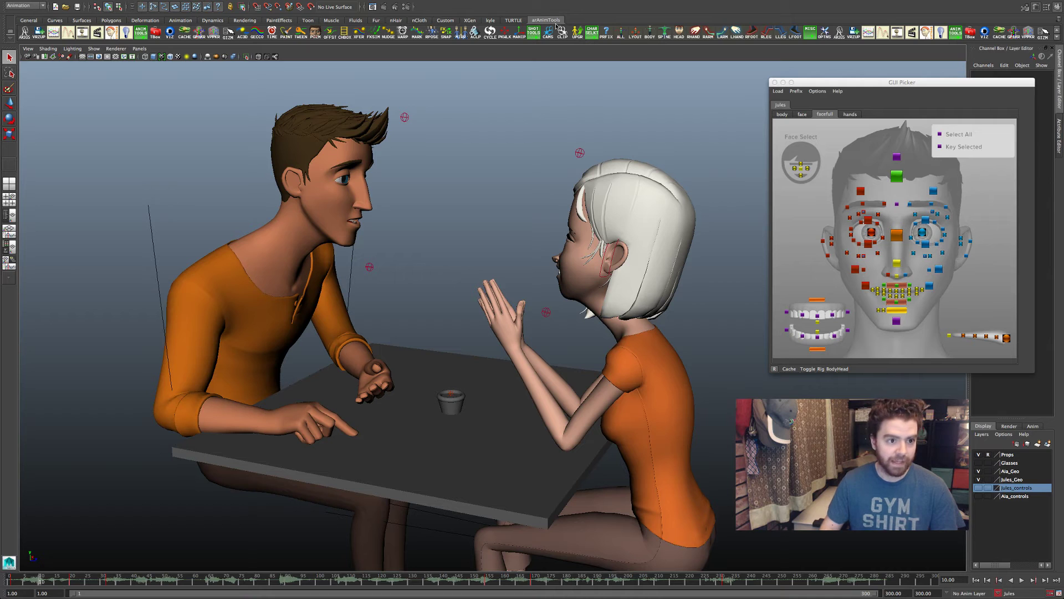
- Make RENDER1 the active character set and minimize the GUI Picker window
click(1001, 593)
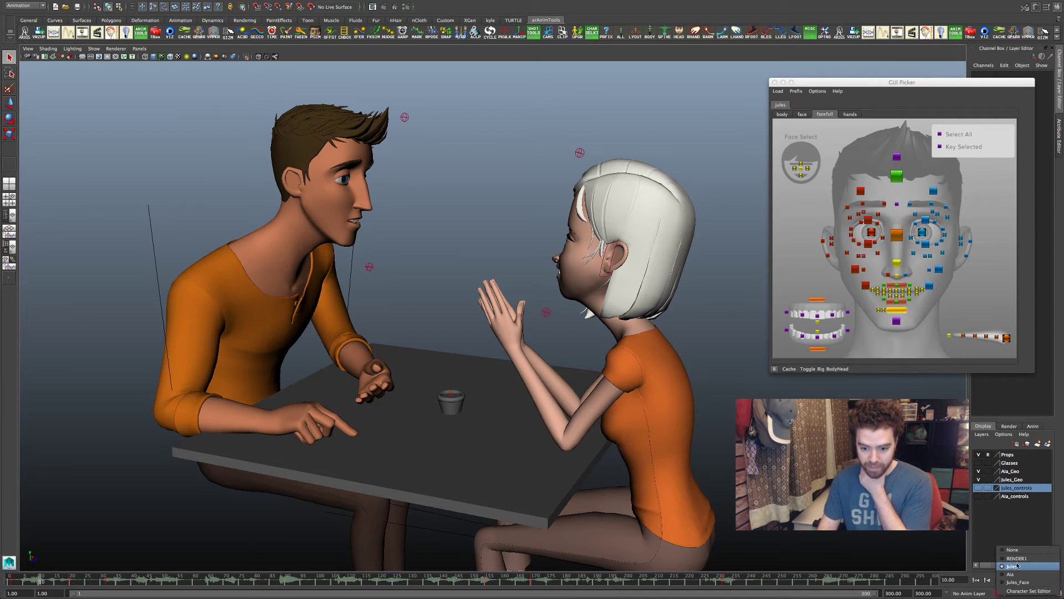
click(1017, 565)
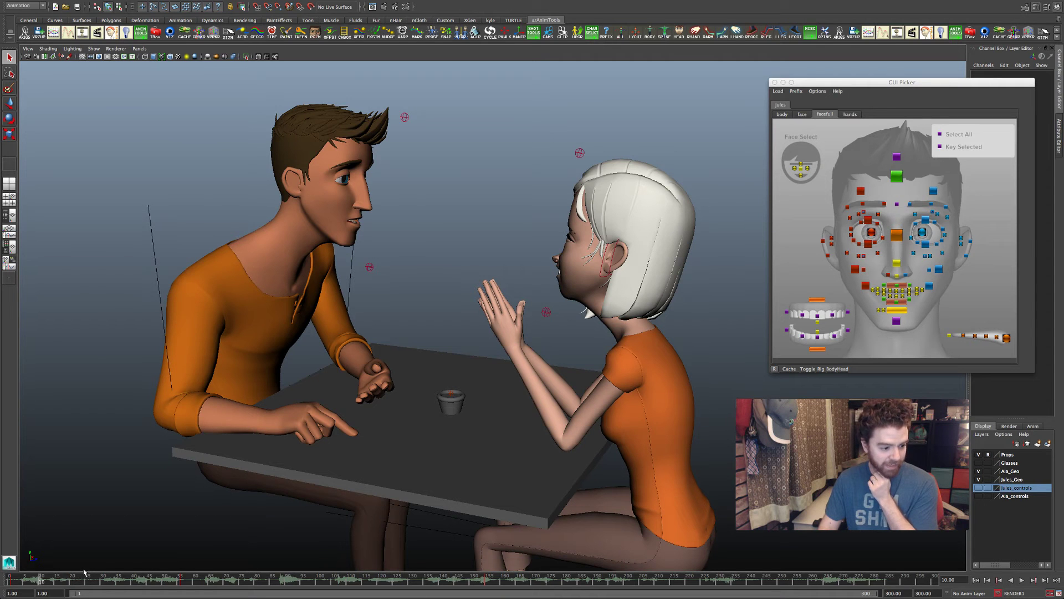
key(super+m)
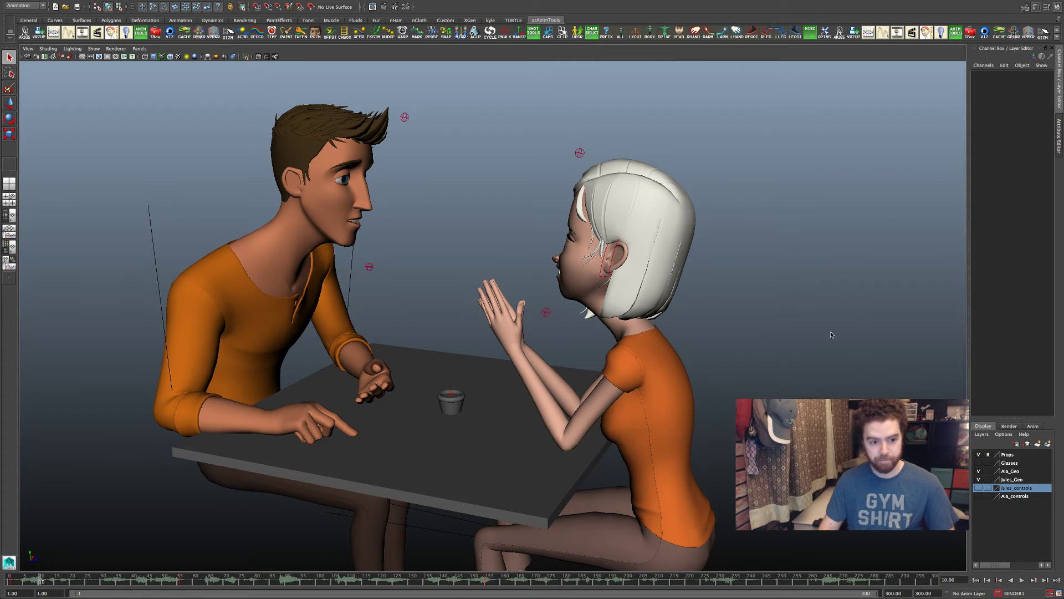
- Return to frame 1 and enlarge the render camera's view to fill the workspace, leaving the character set choice as it is
click(13, 582)
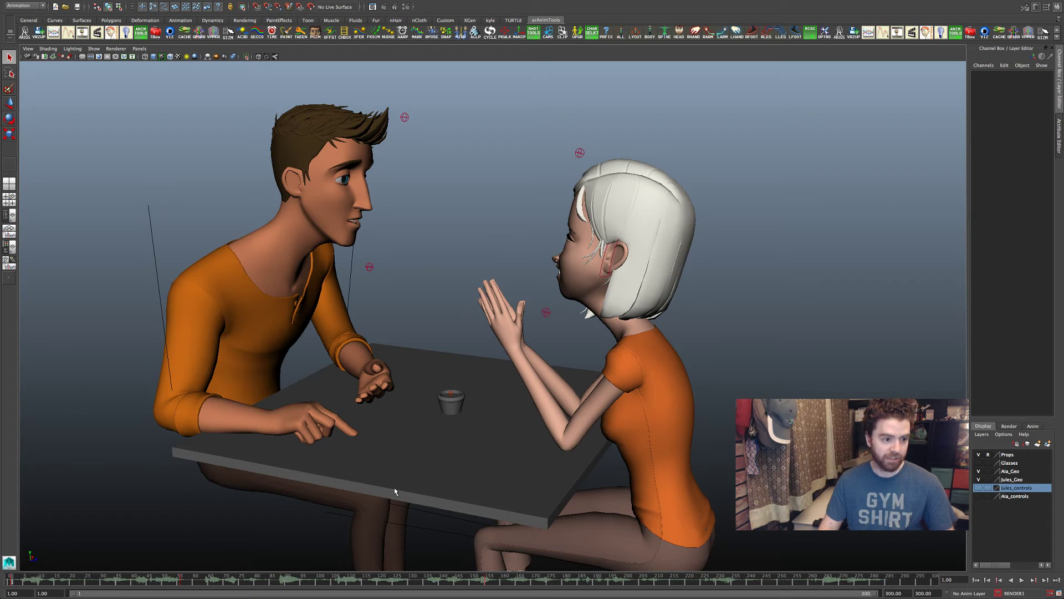
key(space)
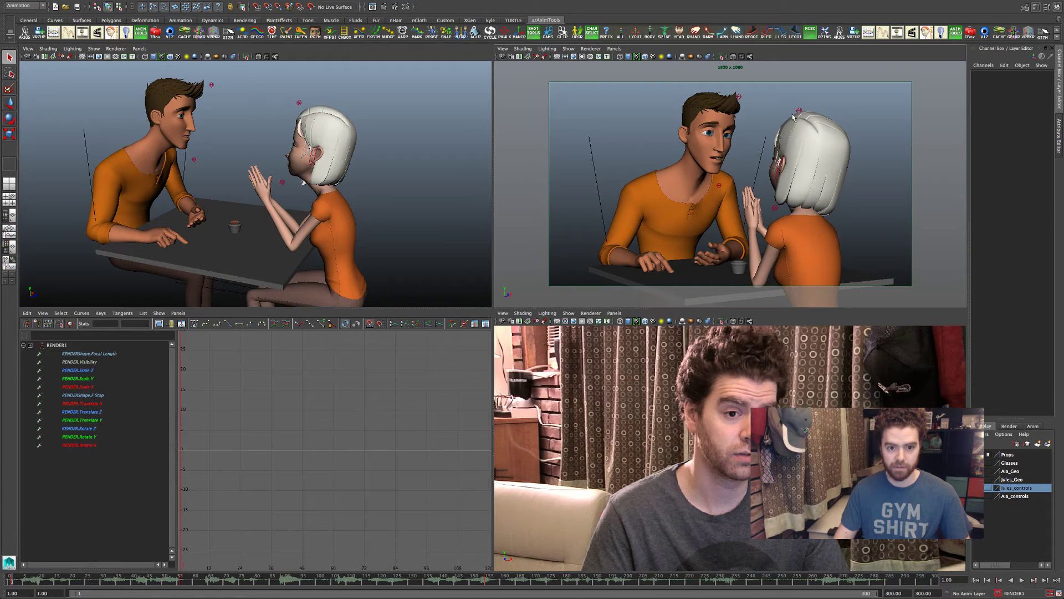
key(space)
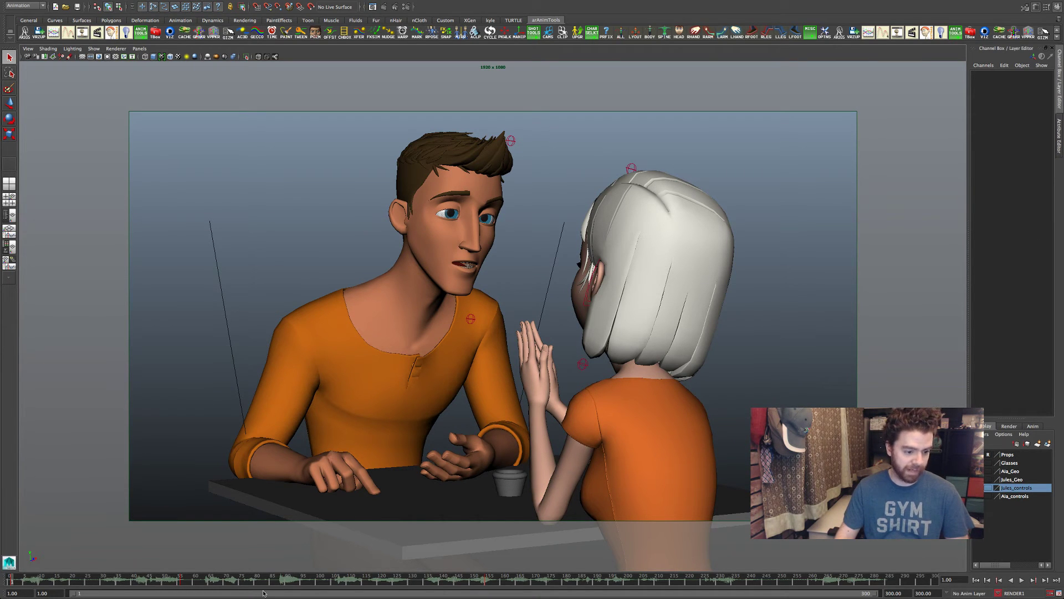
click(1013, 593)
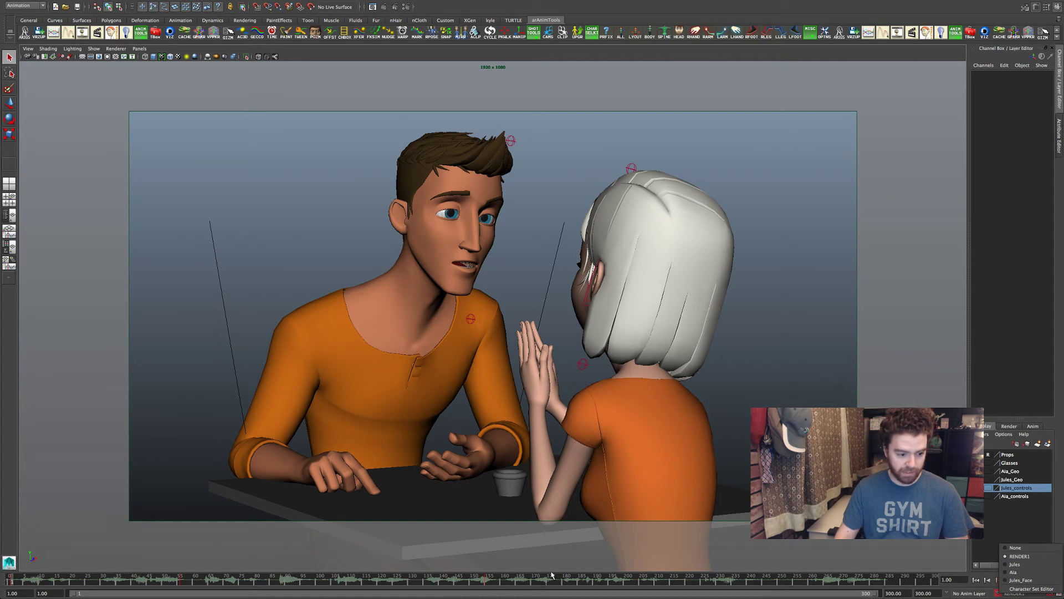
click(487, 581)
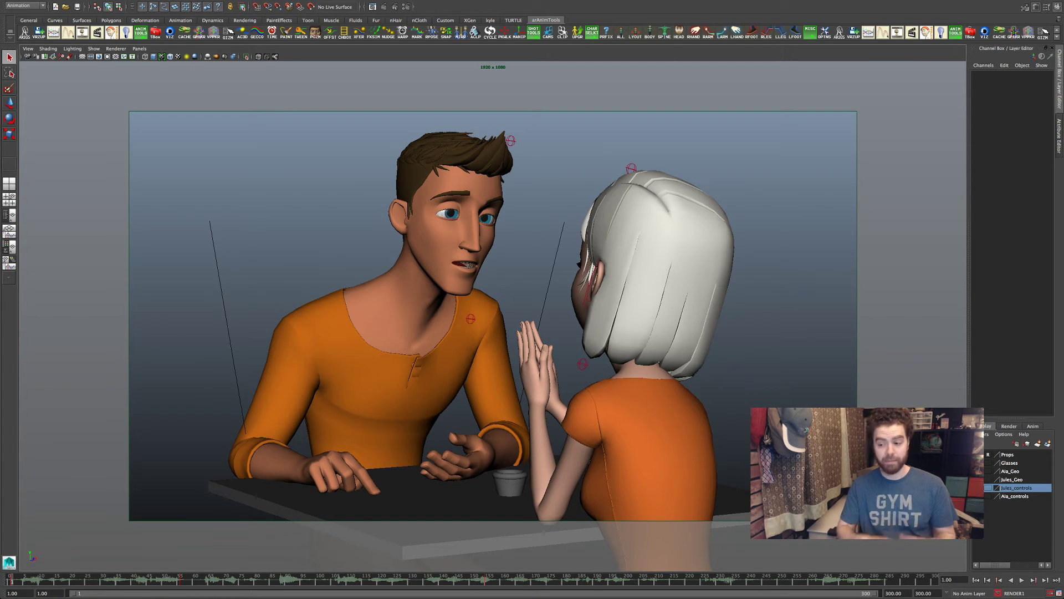
- Compare the render camera's framing and the characters' poses at frames 1 and 56
click(181, 582)
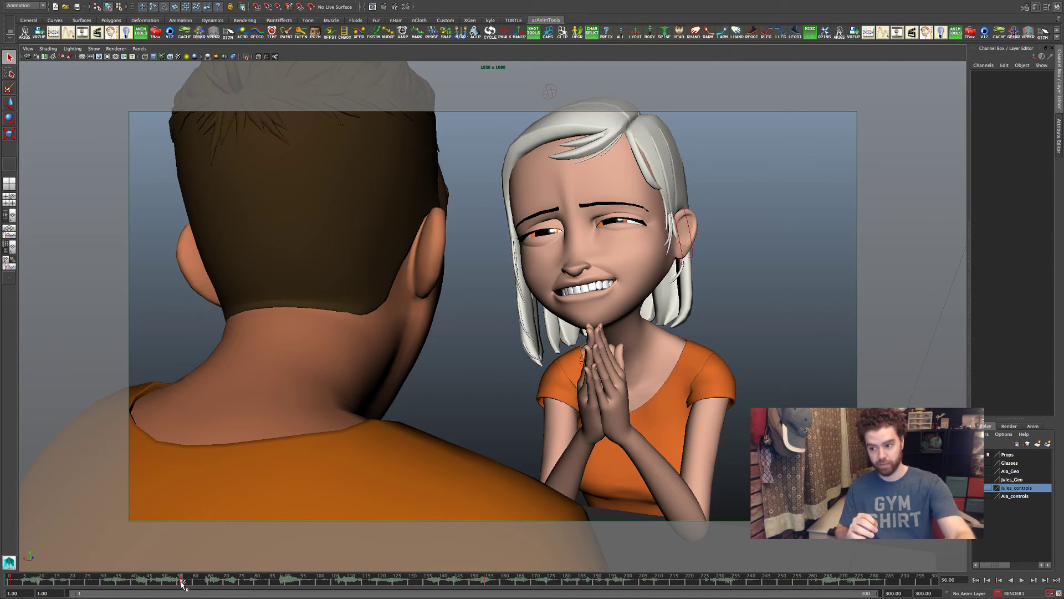
key(alt+shift+v)
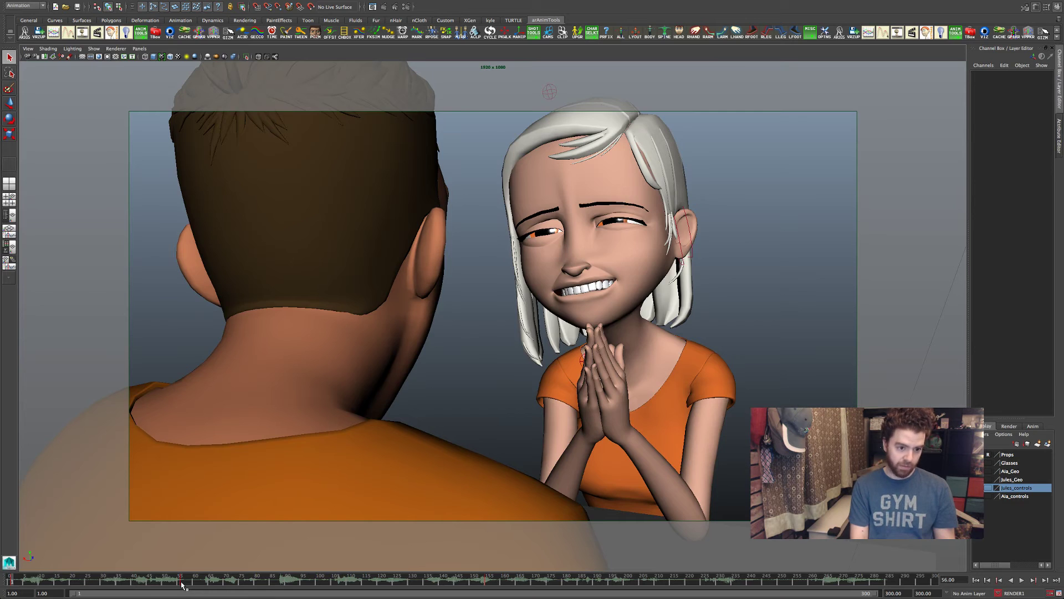
click(182, 584)
key(alt+shift+v)
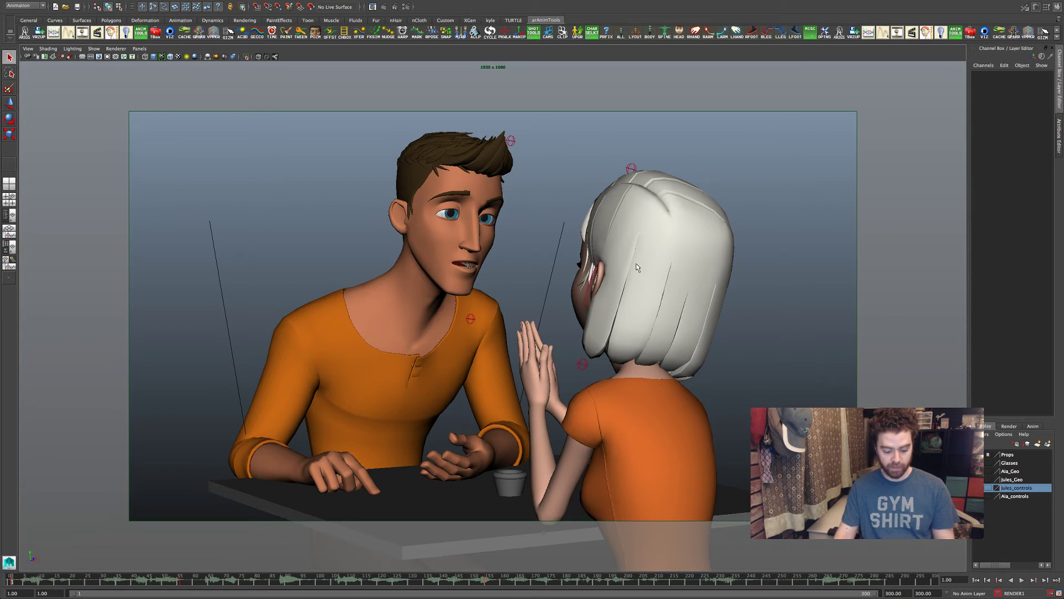
key(period)
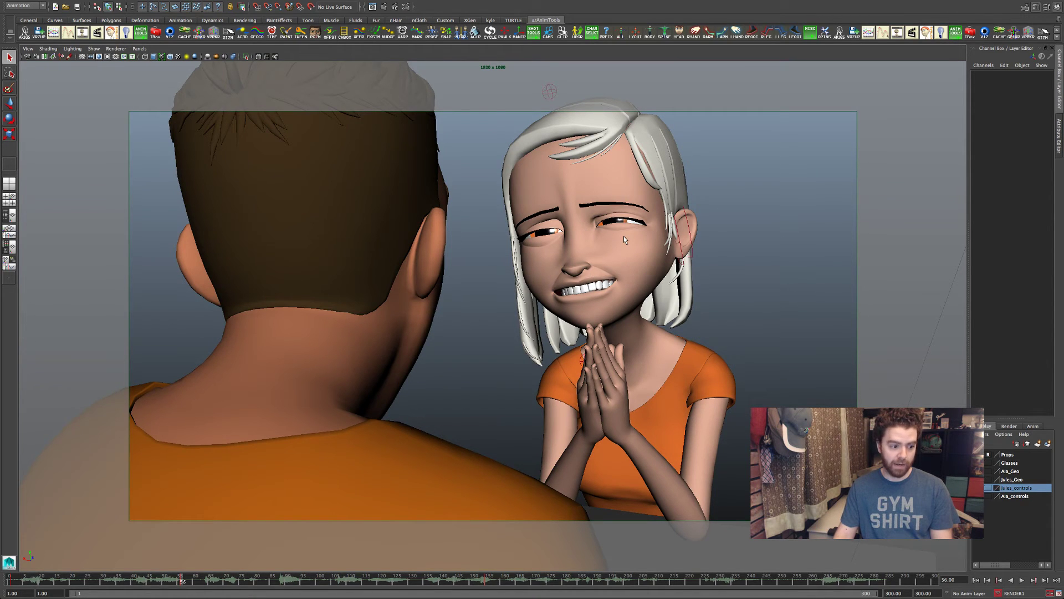
key(comma)
key(period)
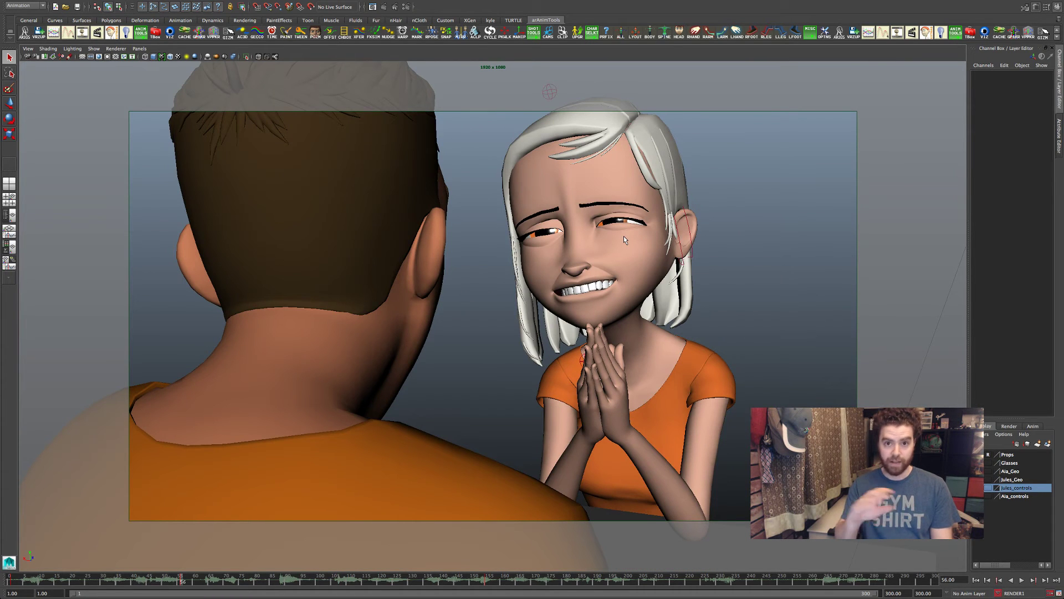
key(comma)
key(period)
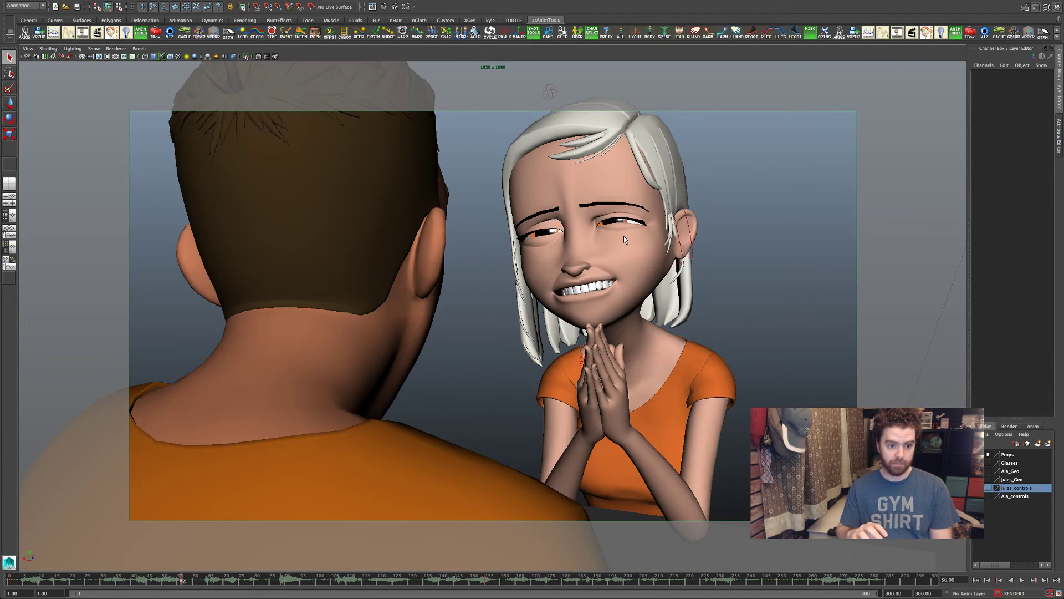
key(comma)
key(period)
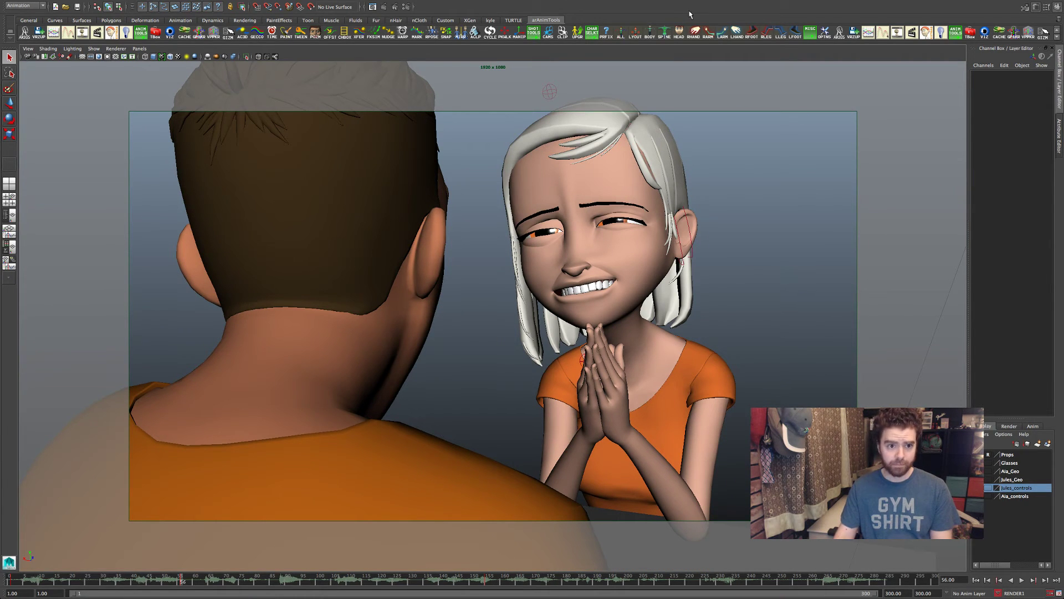
key(comma)
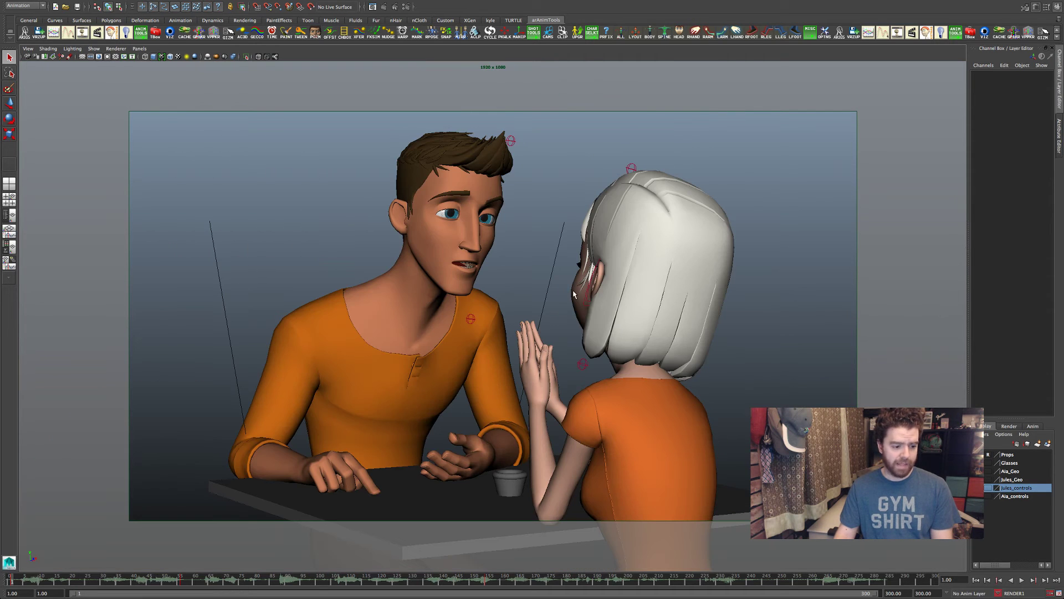
key(period)
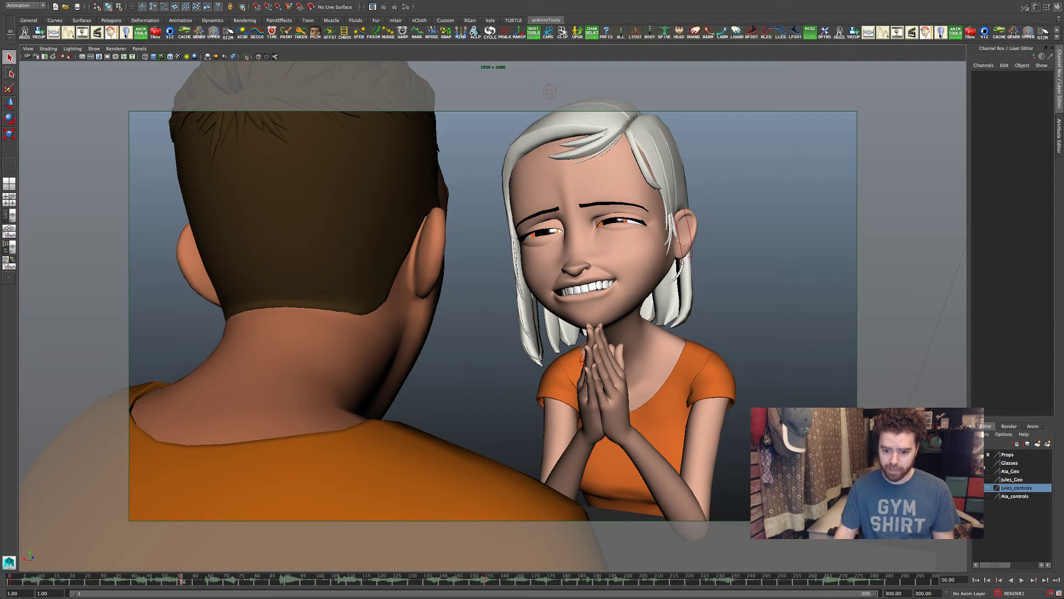
- Show the male character's glasses and check them in the camera shots at frames 1 and 56
key(comma)
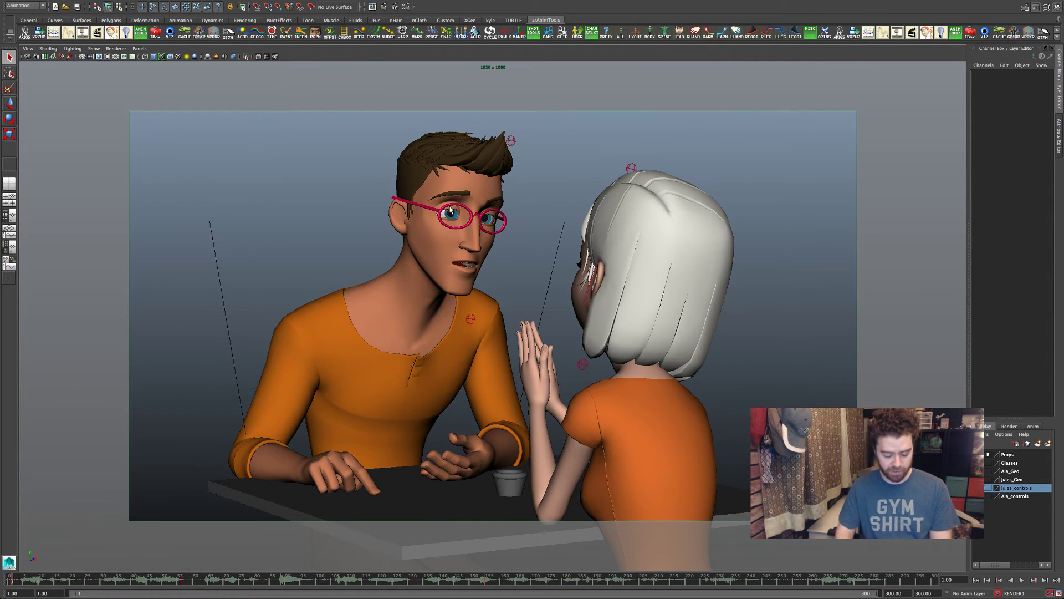
key(period)
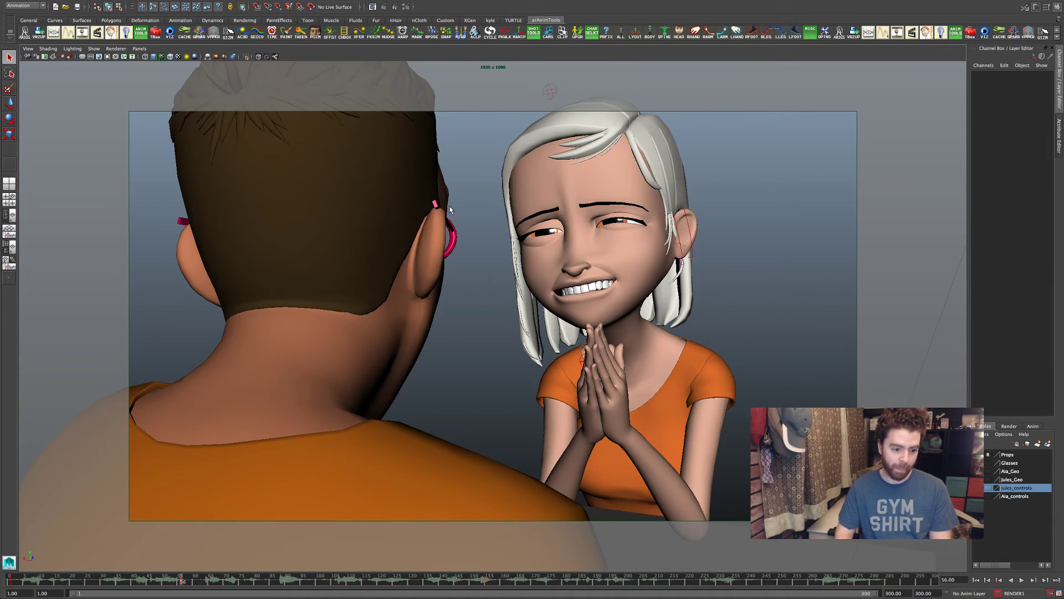
key(period)
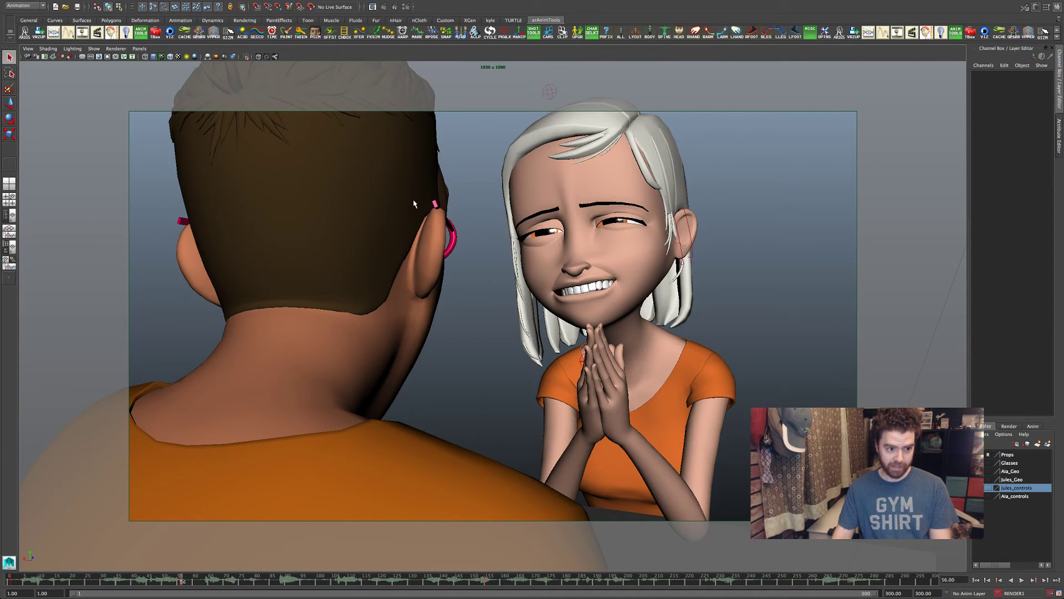
- Compare the three camera shots at frames 1, 56 and 155, finishing back on frame 1
click(486, 582)
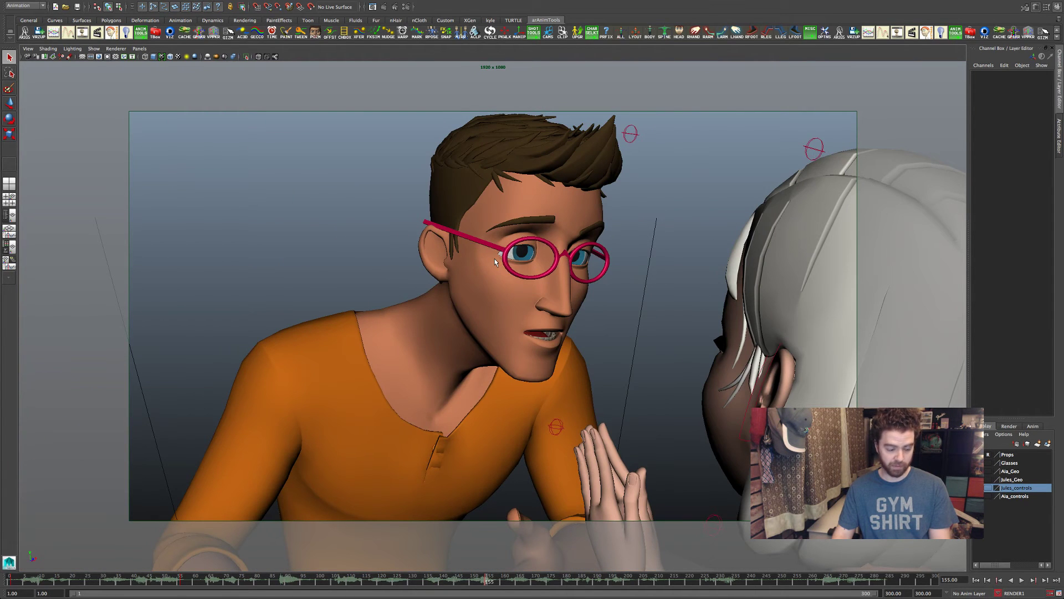
key(comma)
key(period)
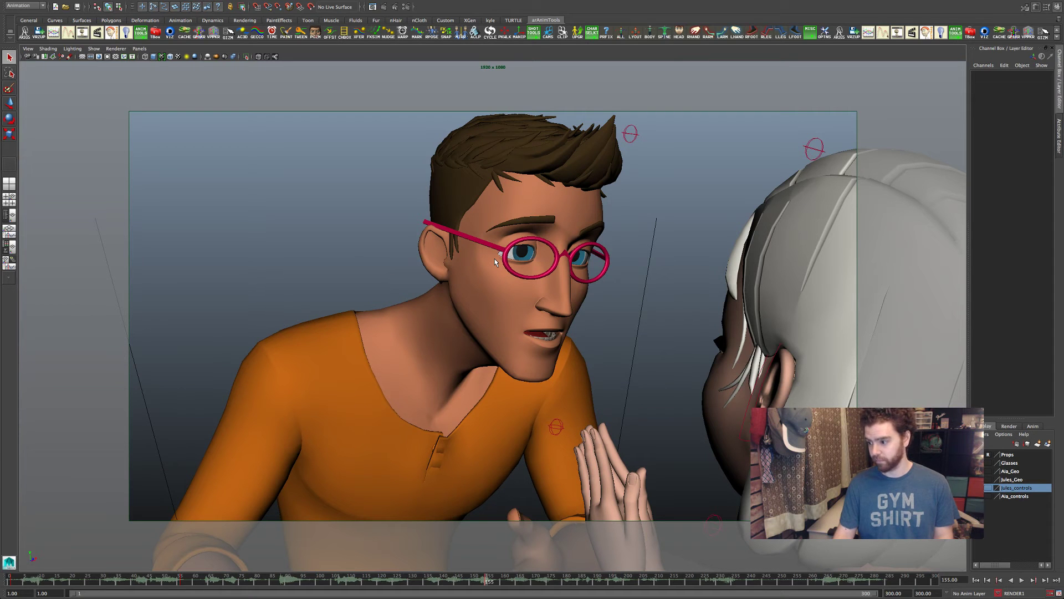
key(comma)
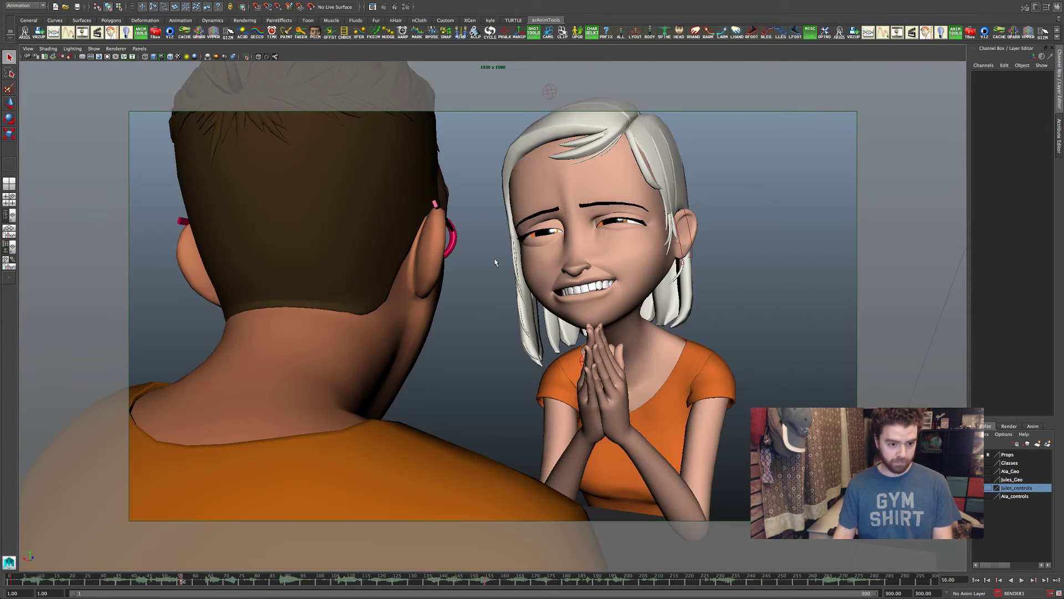
key(comma)
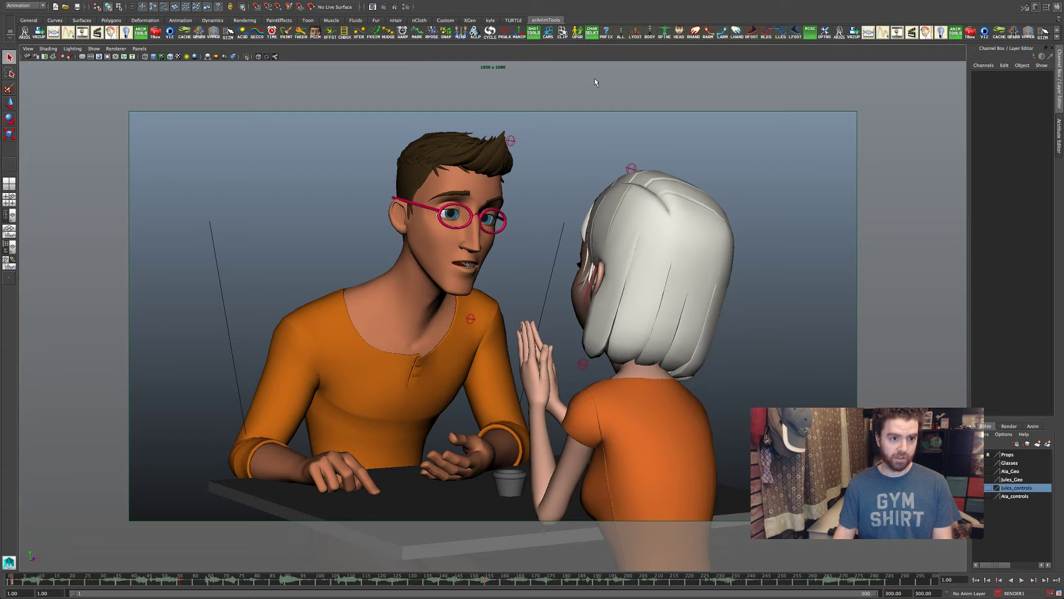
key(period)
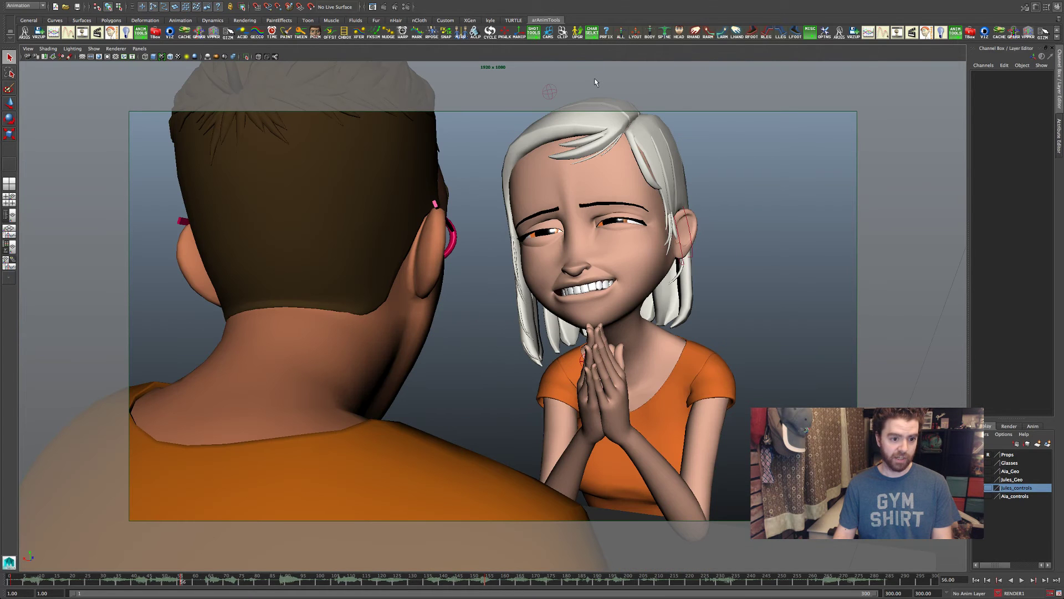
key(period)
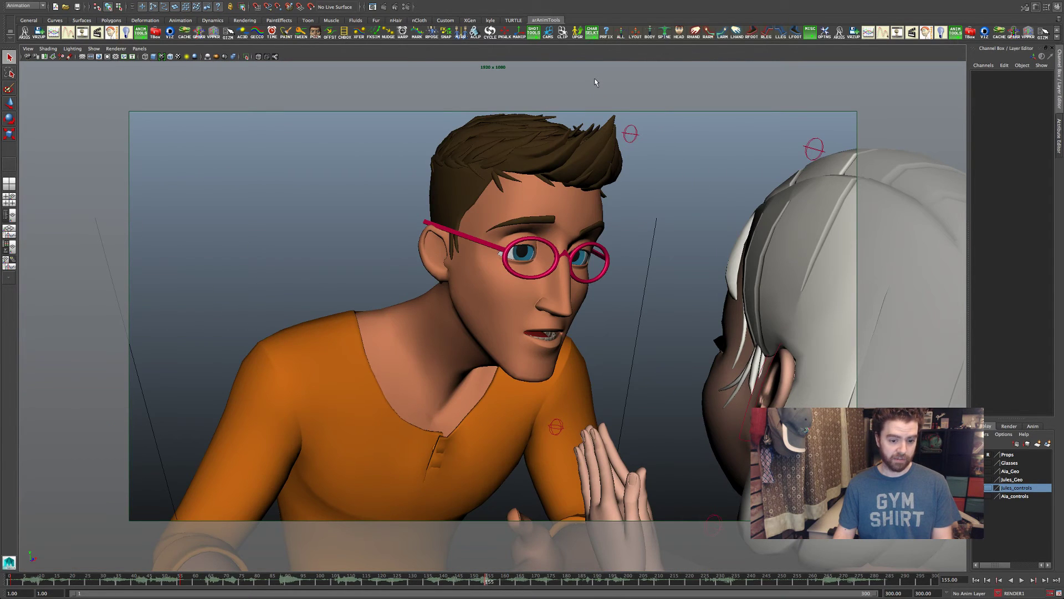
key(comma)
key(comma)
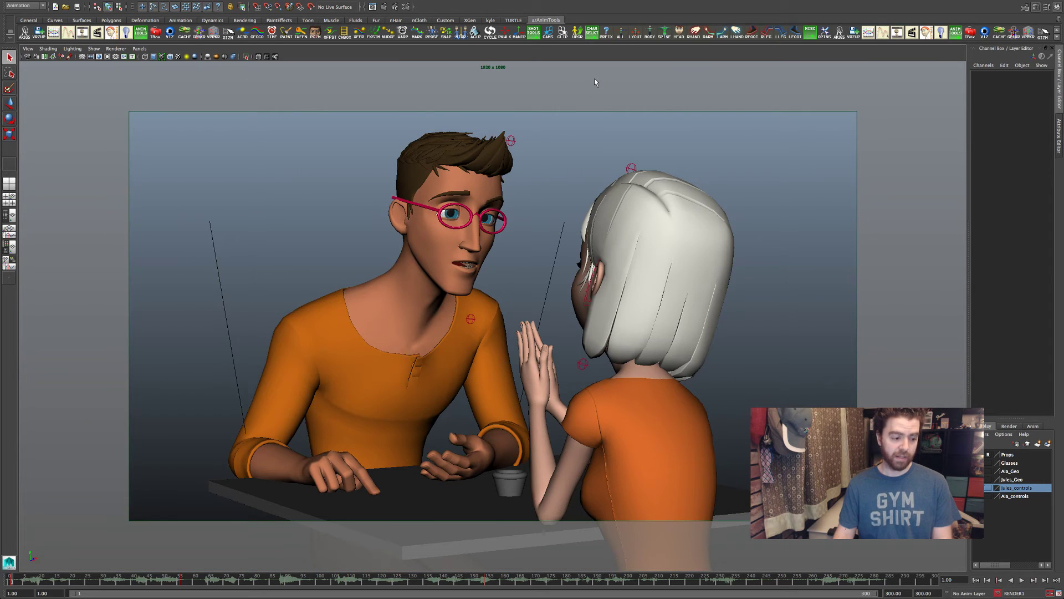
key(period)
key(period)
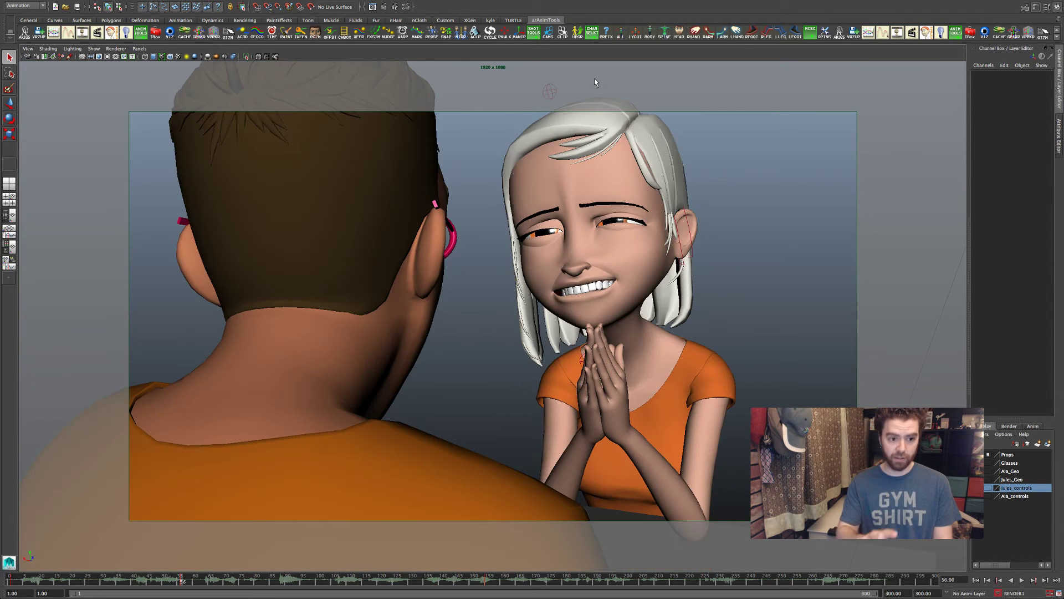
key(comma)
key(comma)
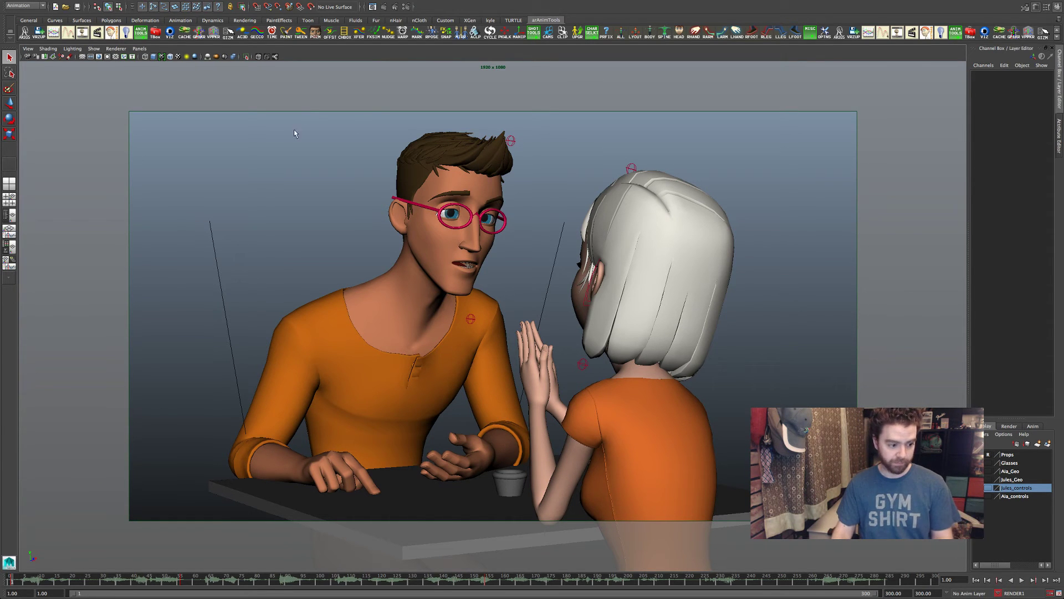
- Restore the four-view layout and examine the table scene in perspective from behind the female character's shoulder
key(space)
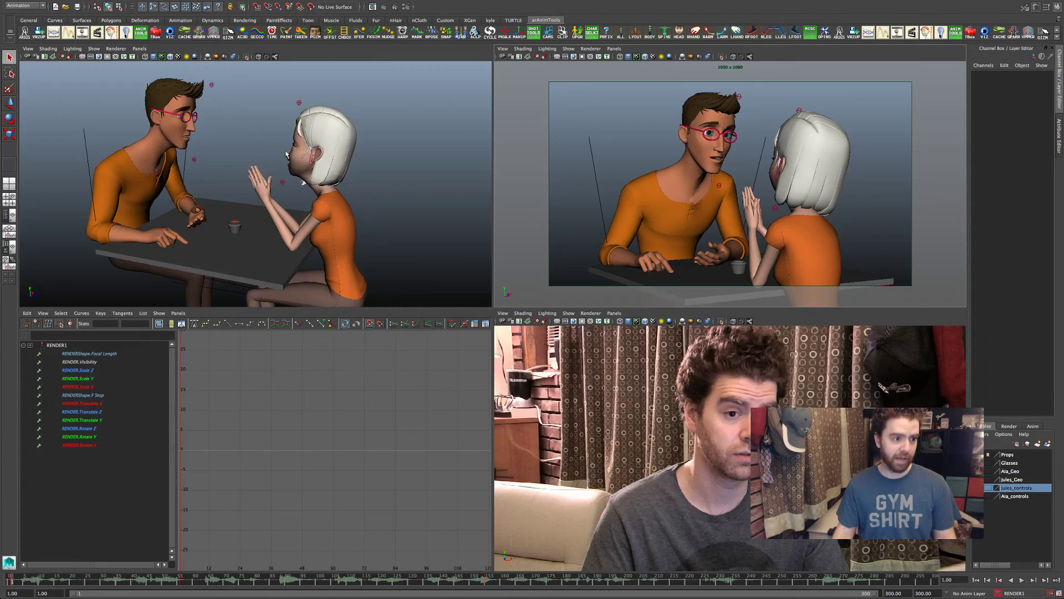
mouse_move(316, 172)
alt+mouse_down()
mouse_move(259, 207)
mouse_move(310, 200)
mouse_move(260, 188)
mouse_move(299, 167)
alt+mouse_up()
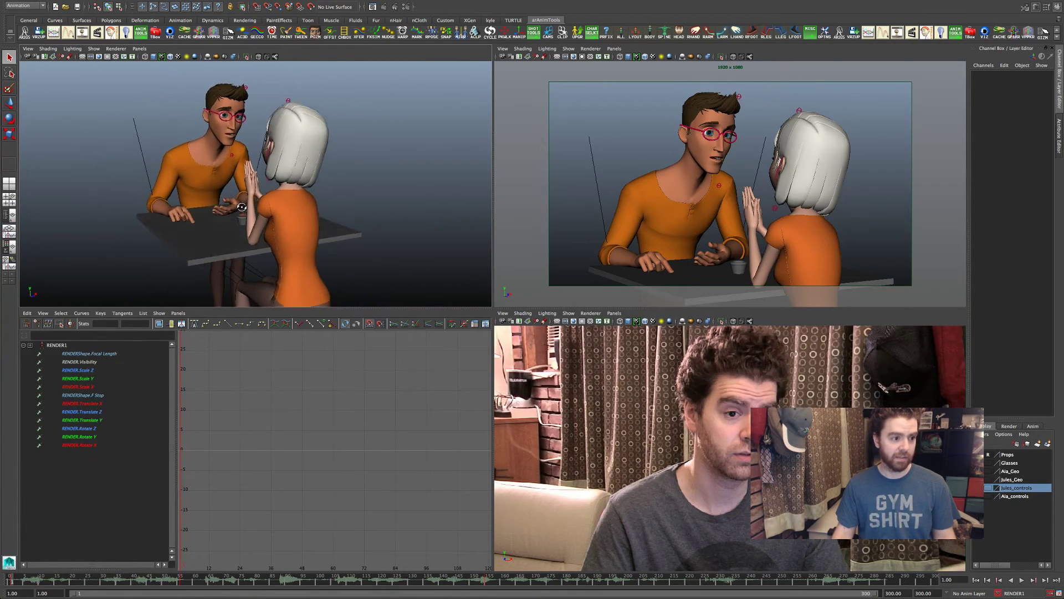
alt+right_drag(299, 166, 326, 157)
alt+drag(326, 157, 303, 196)
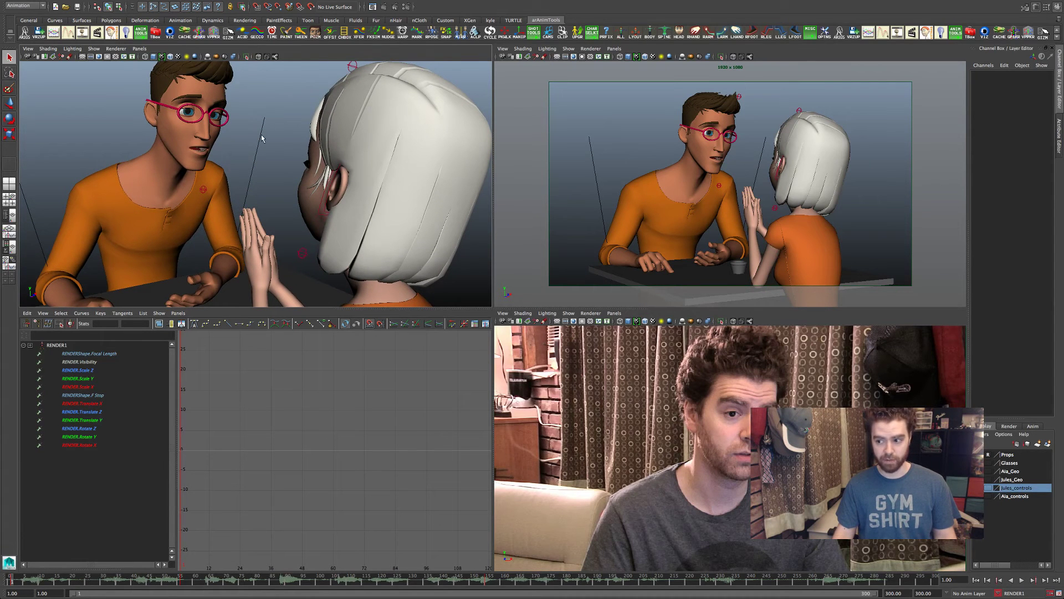
alt+right_drag(289, 139, 209, 142)
alt+middle_drag(309, 194, 305, 160)
alt+drag(294, 193, 295, 185)
alt+middle_drag(298, 180, 307, 167)
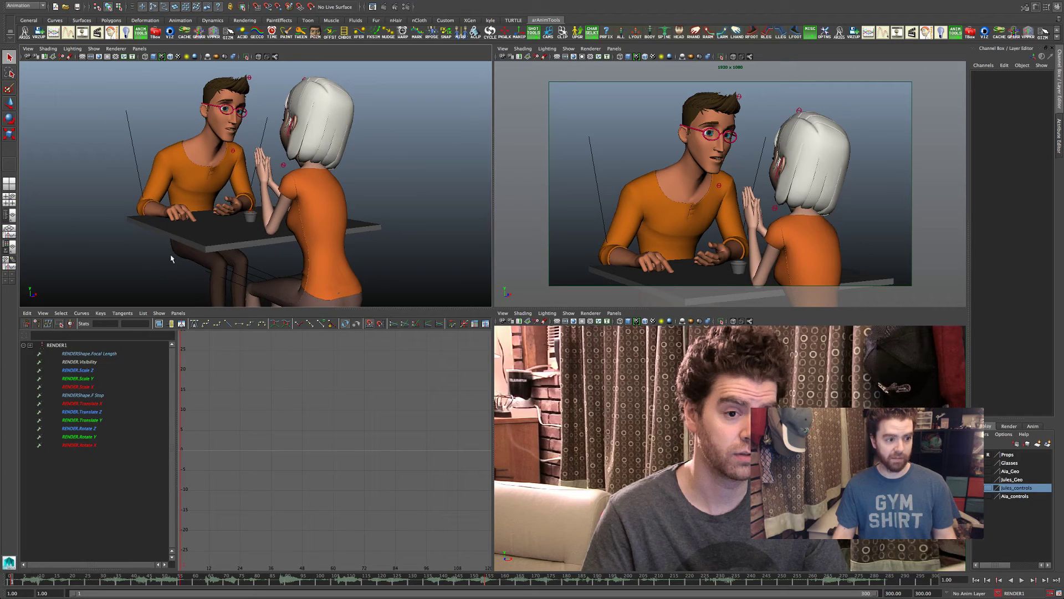
alt+drag(252, 233, 254, 235)
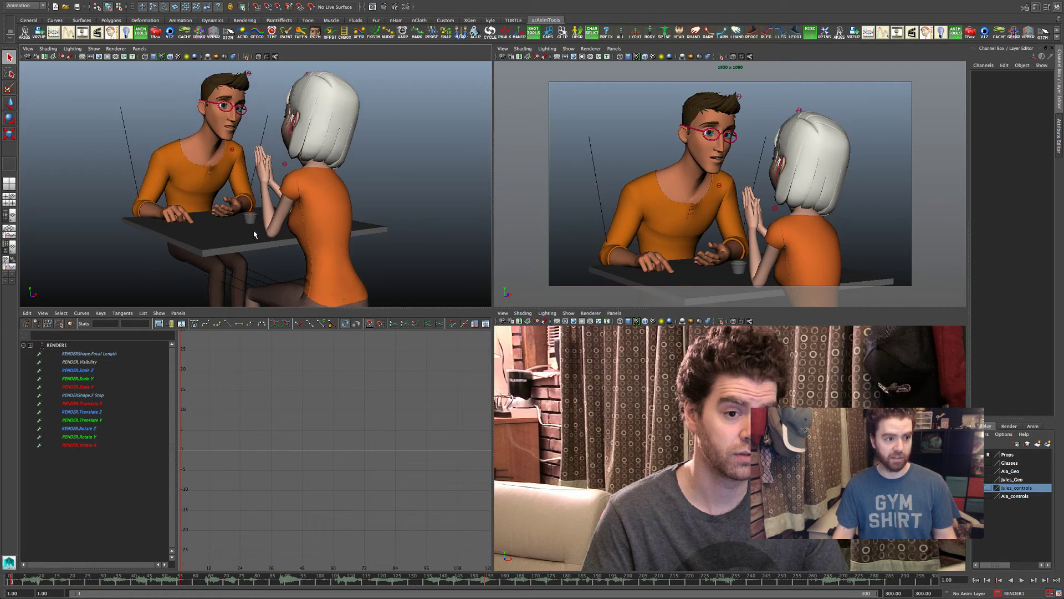
alt+middle_drag(255, 235, 252, 248)
alt+drag(252, 249, 316, 230)
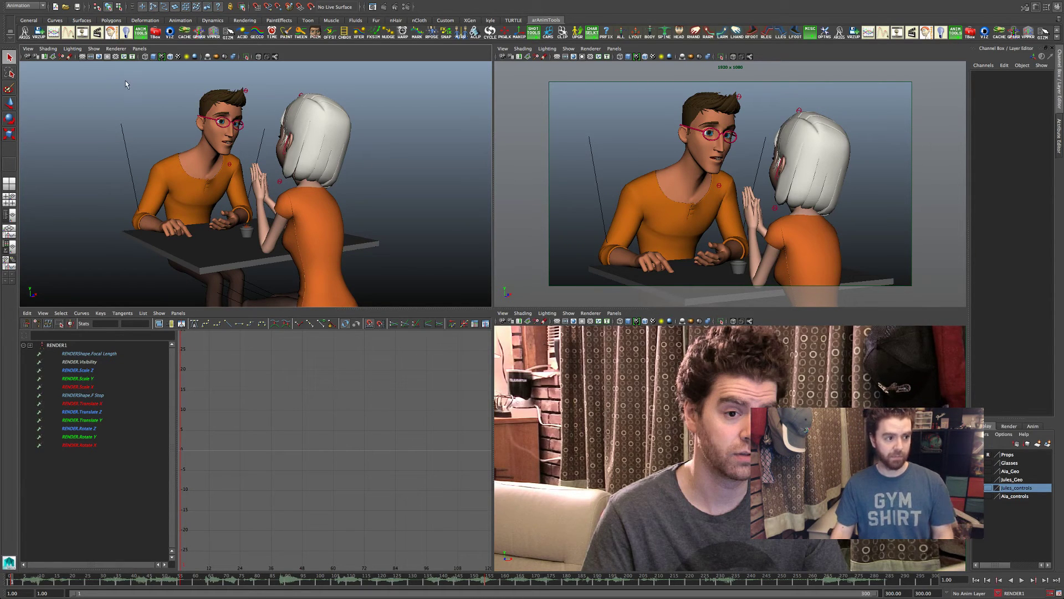
- Check the shots at frames 57 and 155 with nothing selected, and enlarge the render camera's view
drag(126, 83, 376, 248)
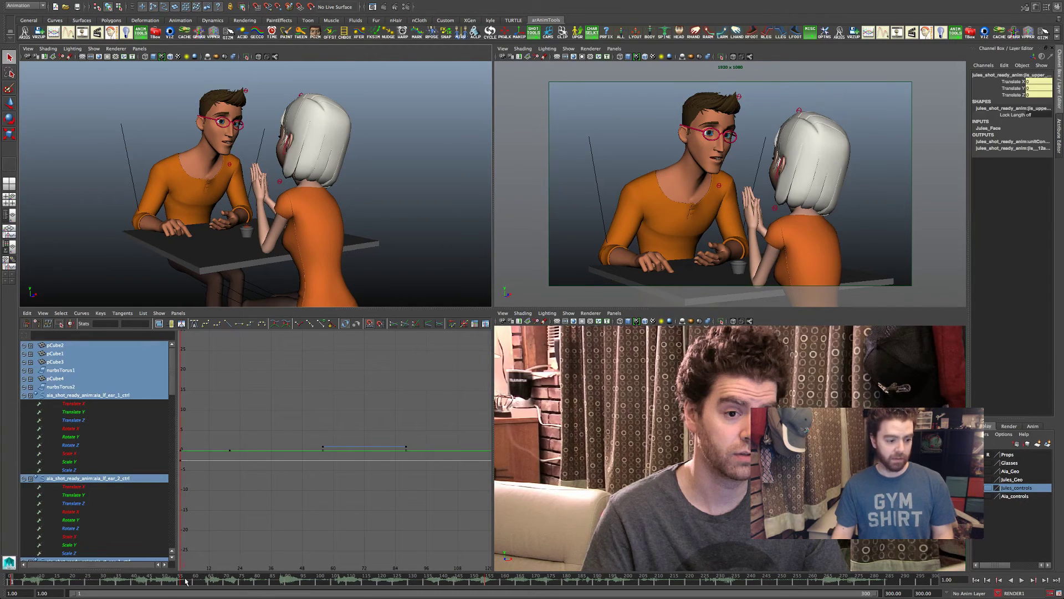
click(441, 167)
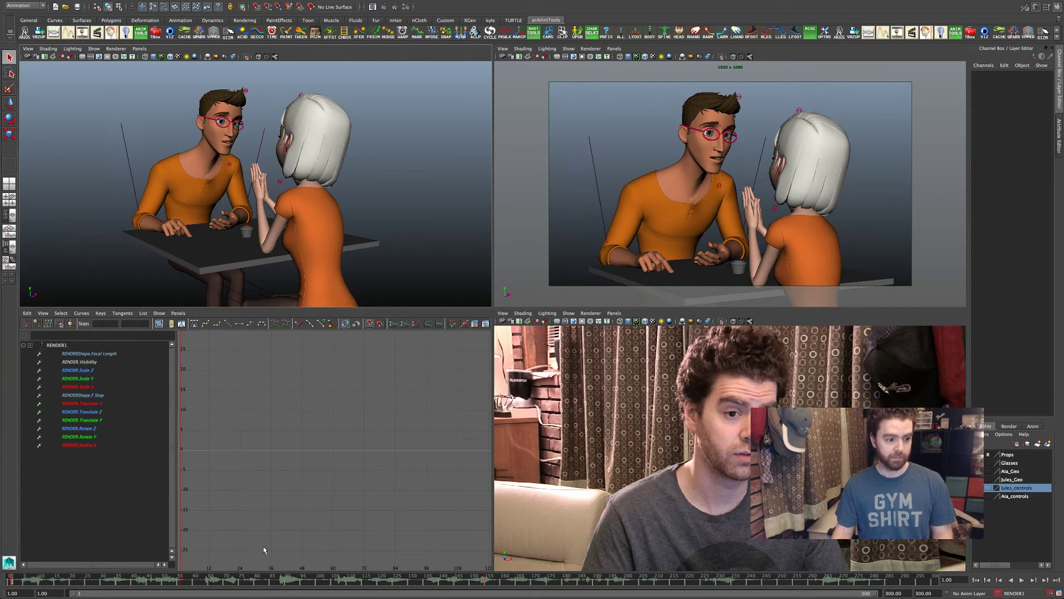
click(186, 582)
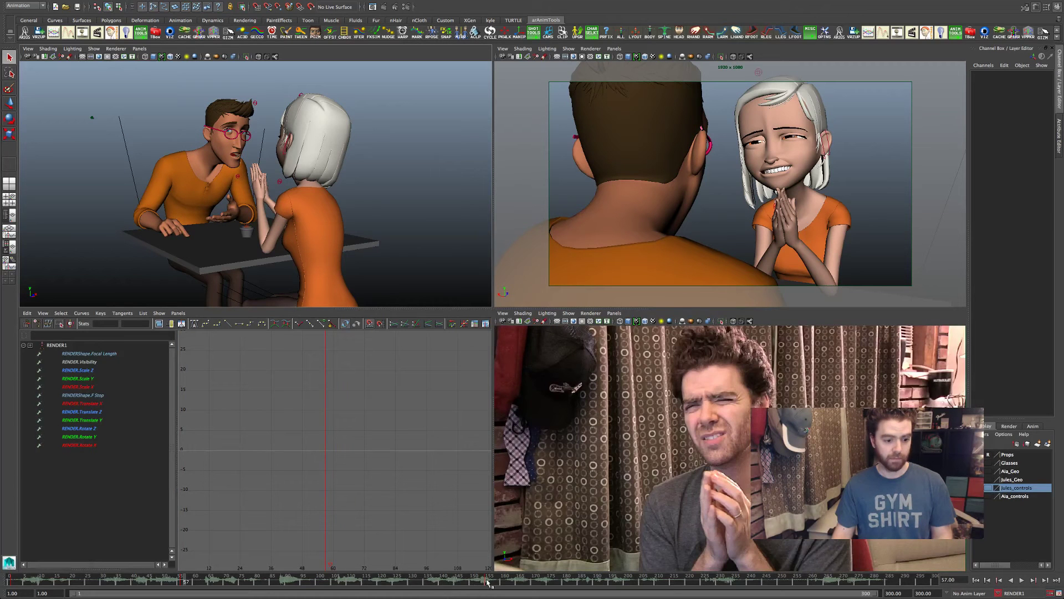
click(485, 581)
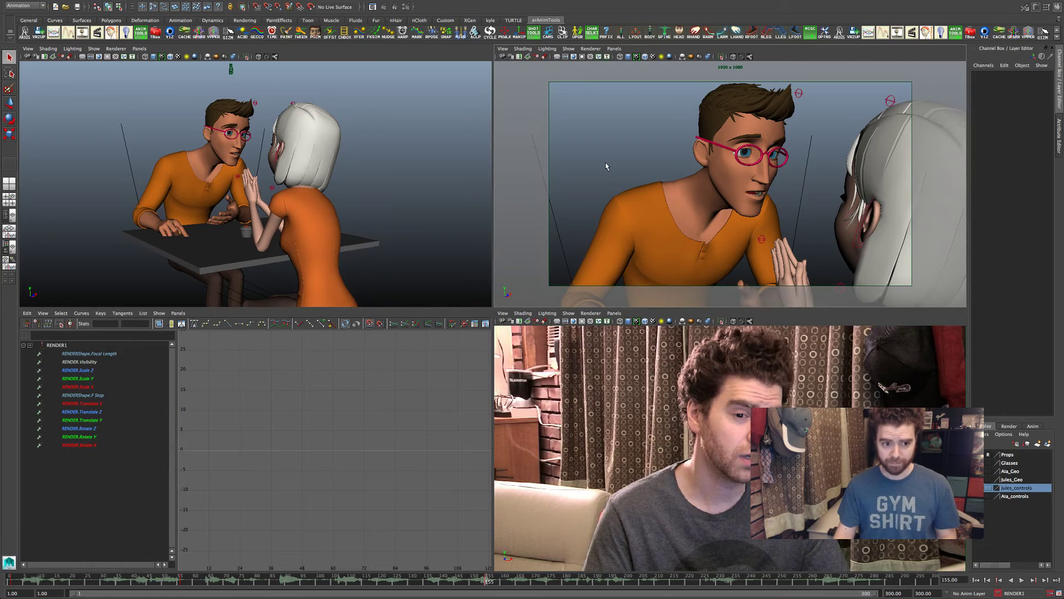
key(space)
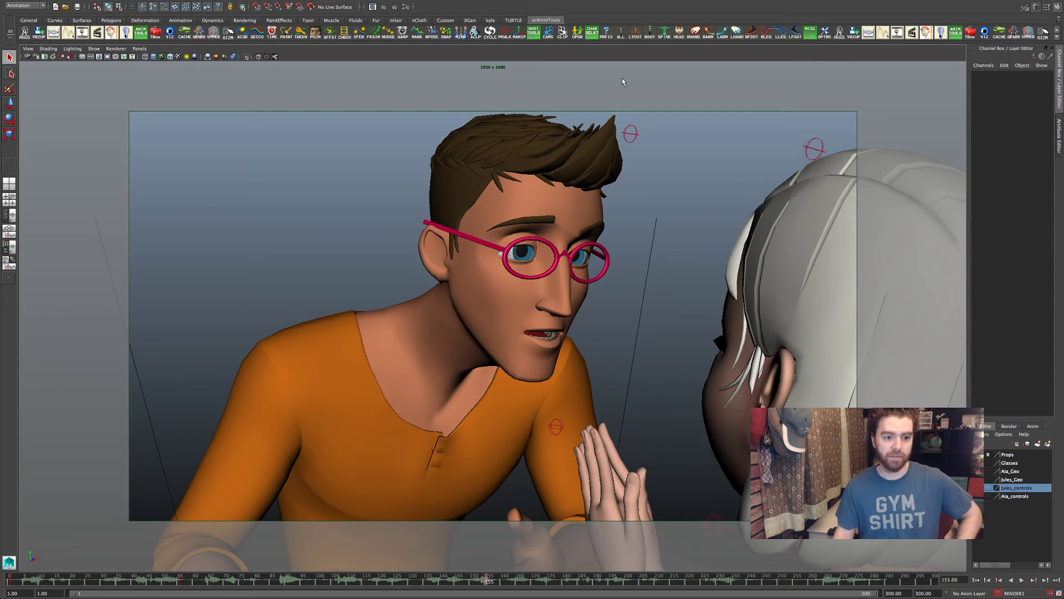
- Select the render camera at frame 1 and unlock its Focal Length channel
click(13, 580)
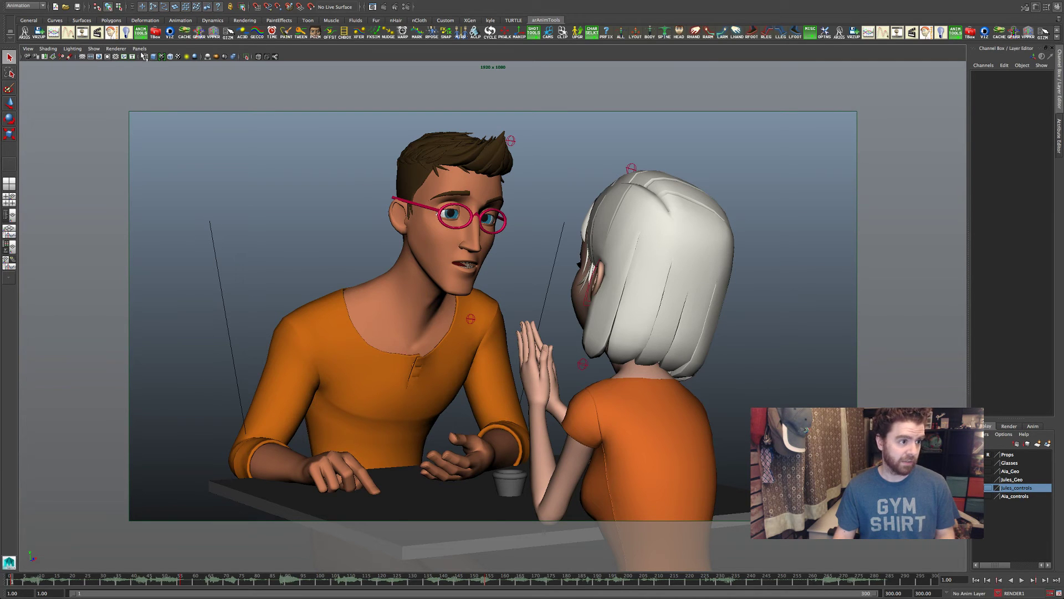
click(28, 49)
click(40, 59)
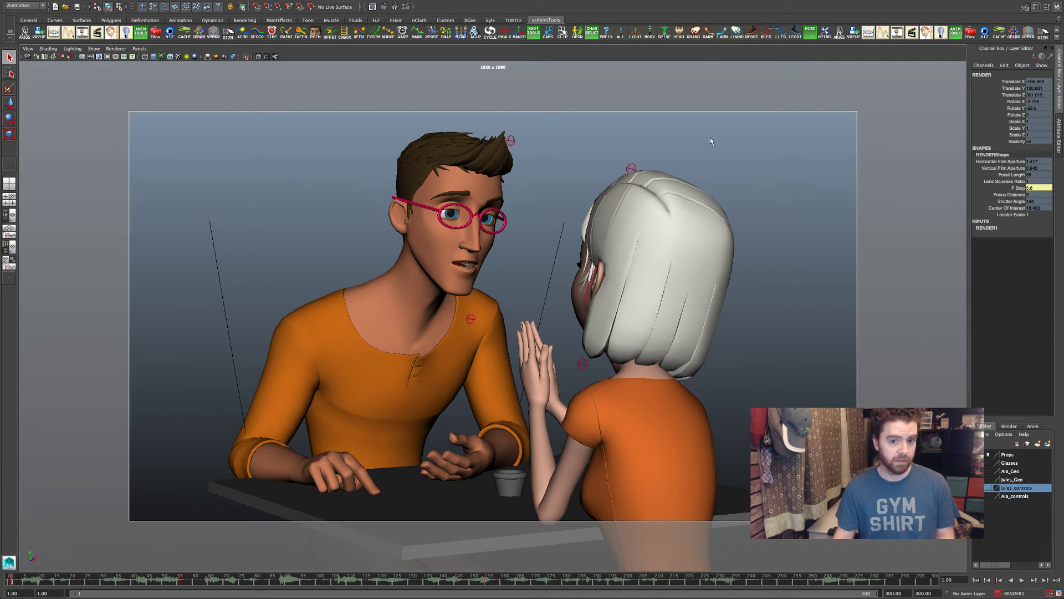
click(1011, 175)
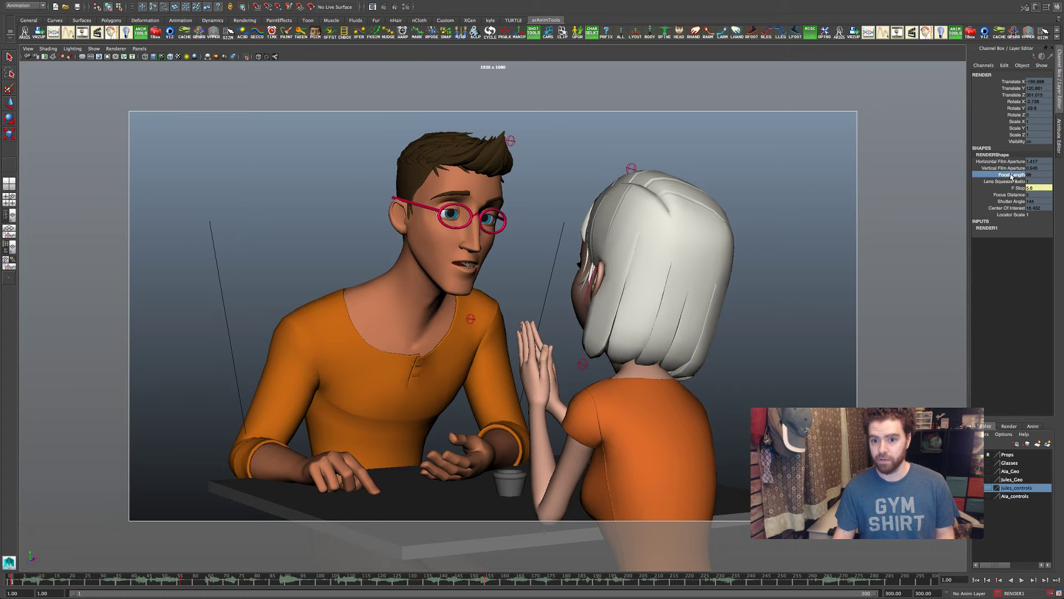
right_click(1011, 177)
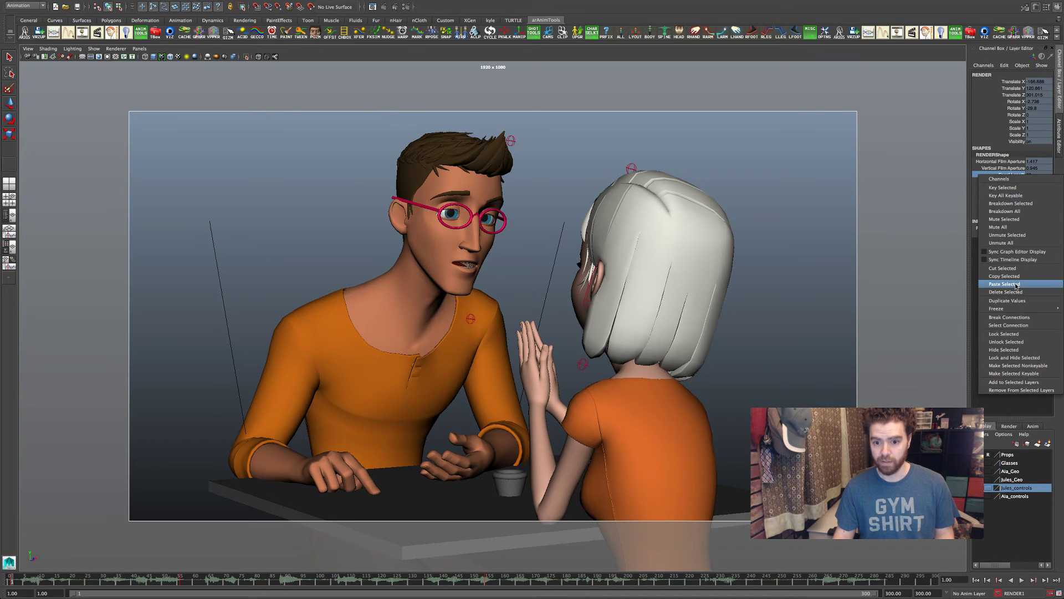
click(1021, 342)
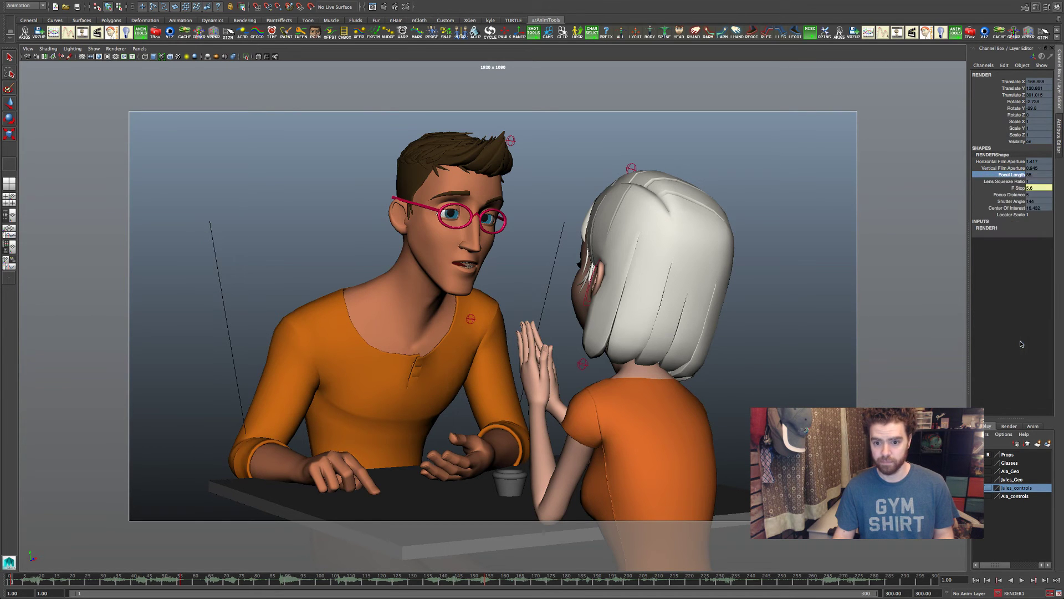
- Set the render camera's focal length to 50 and check the framing of both characters with nothing selected
double_click(1037, 175)
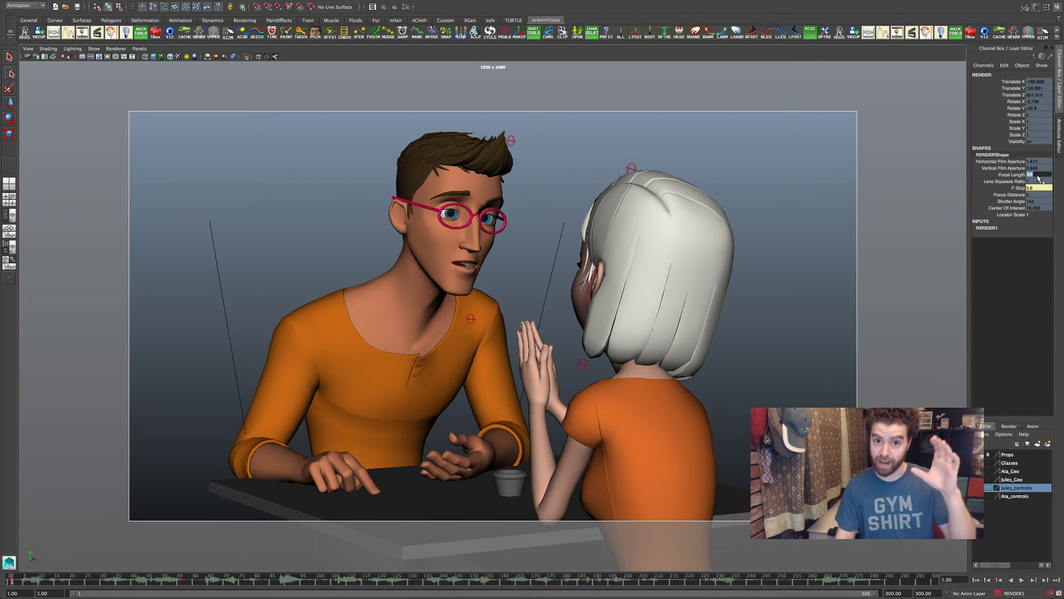
text(50)
key(Return)
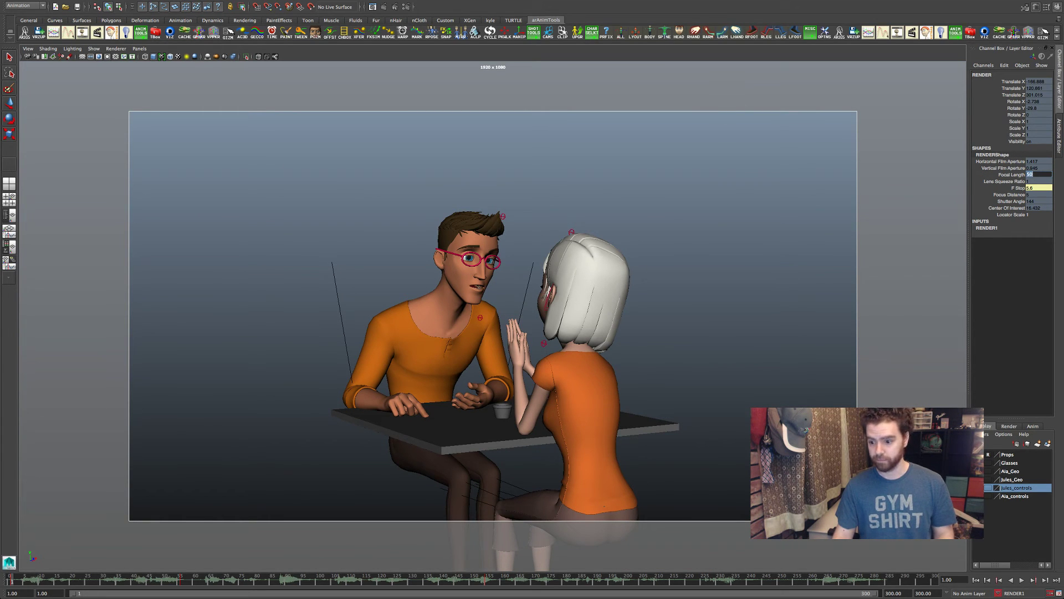
click(716, 87)
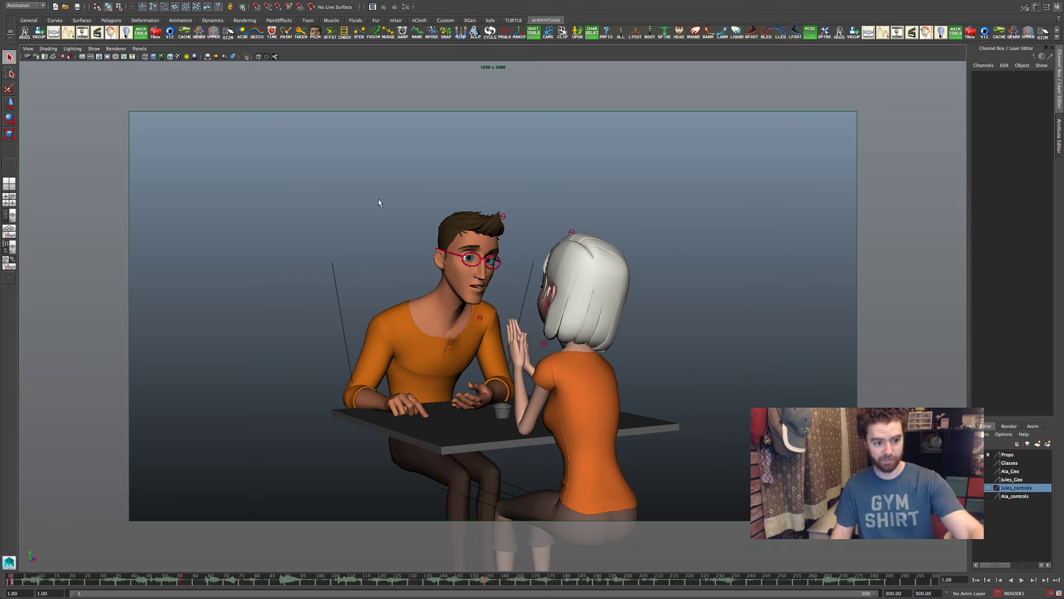
drag(379, 199, 669, 426)
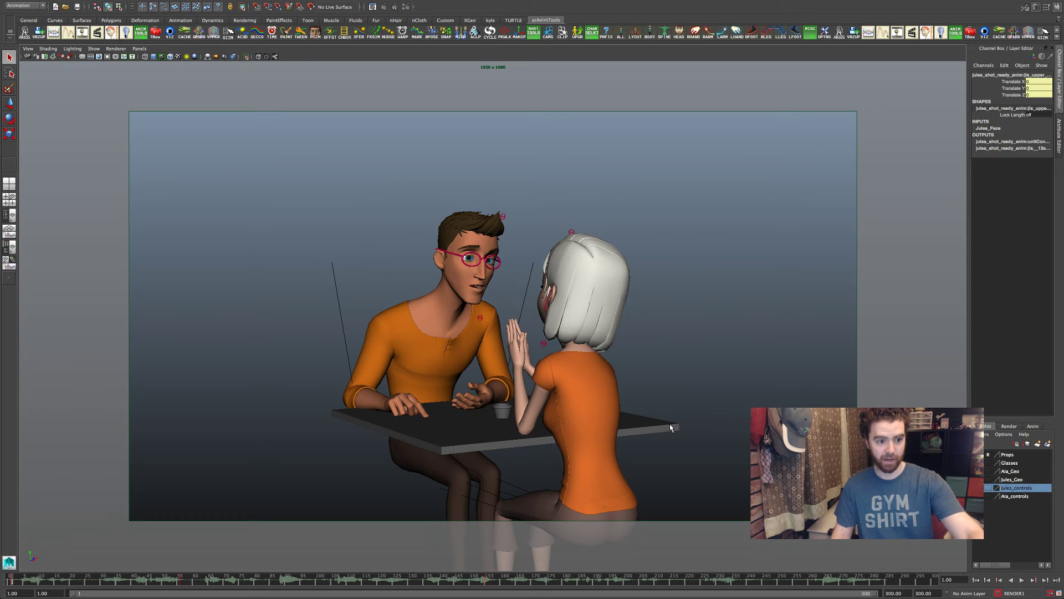
click(691, 299)
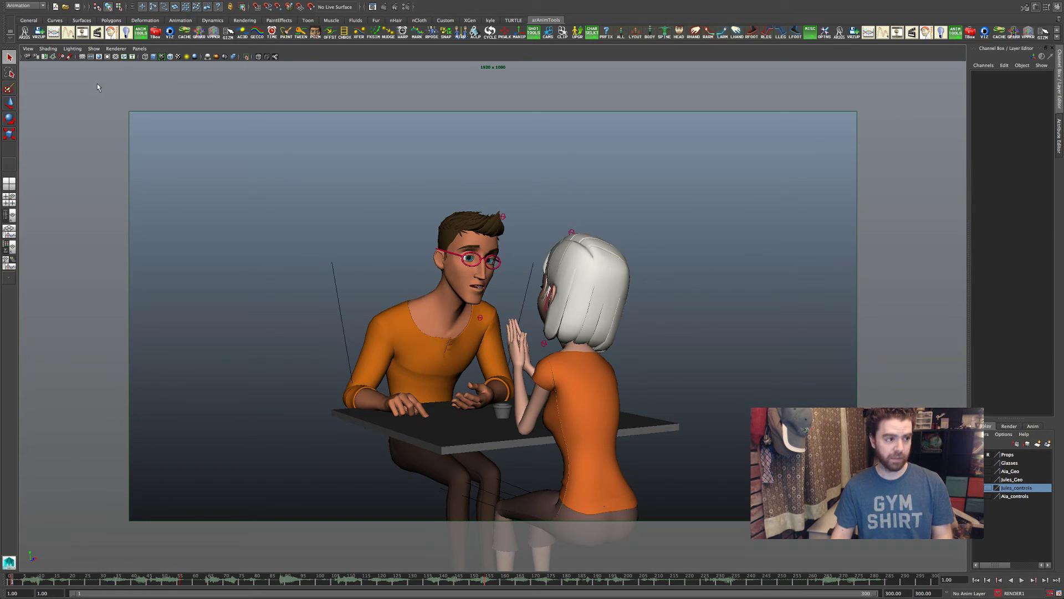
- Reselect the render camera and try interactively lengthening its focal length for tighter framing on both characters
click(28, 49)
click(44, 62)
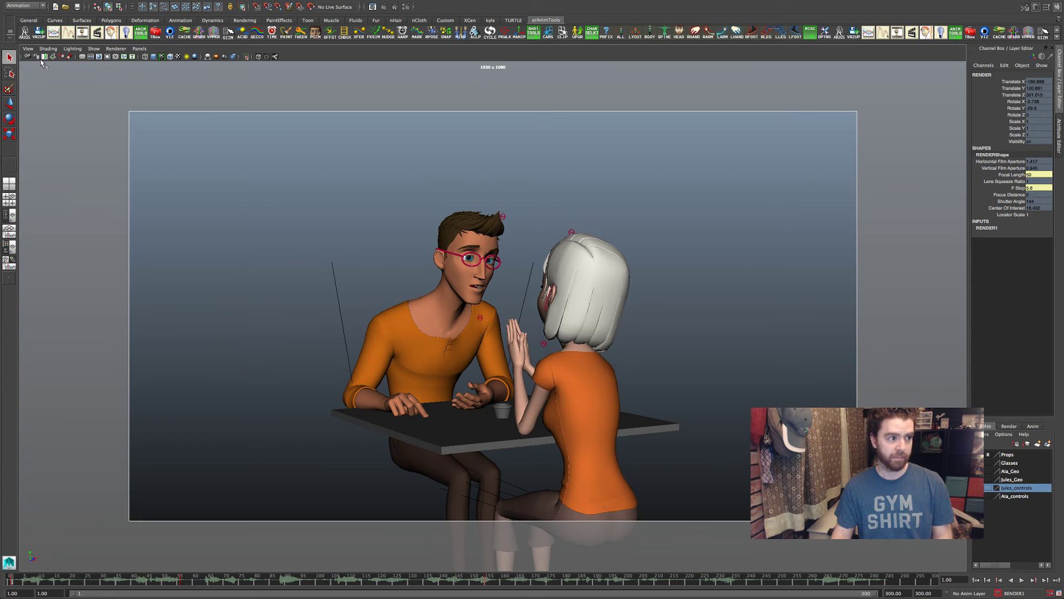
click(1014, 175)
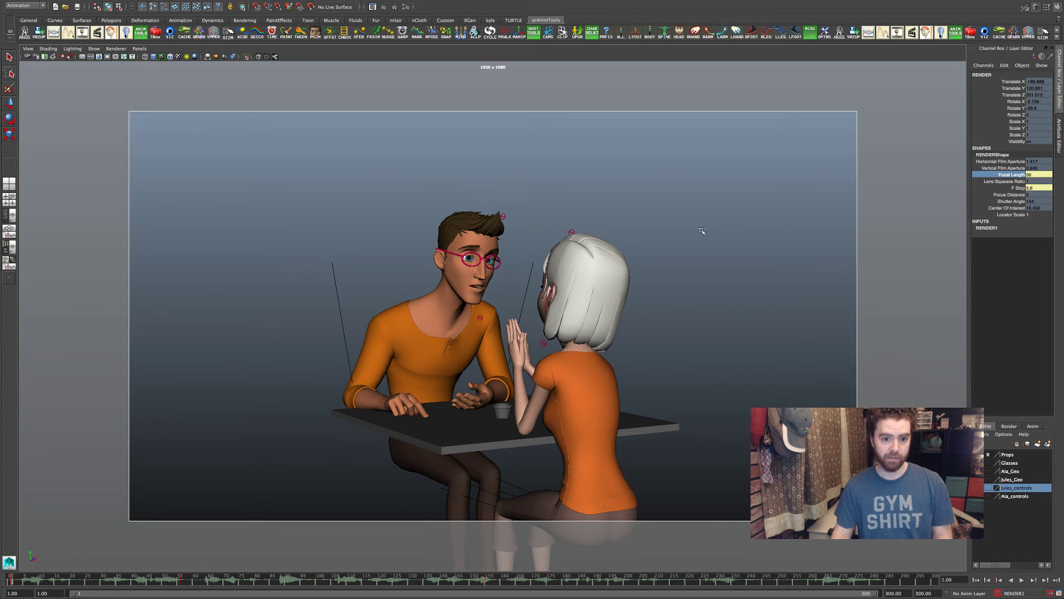
middle_drag(657, 250, 858, 247)
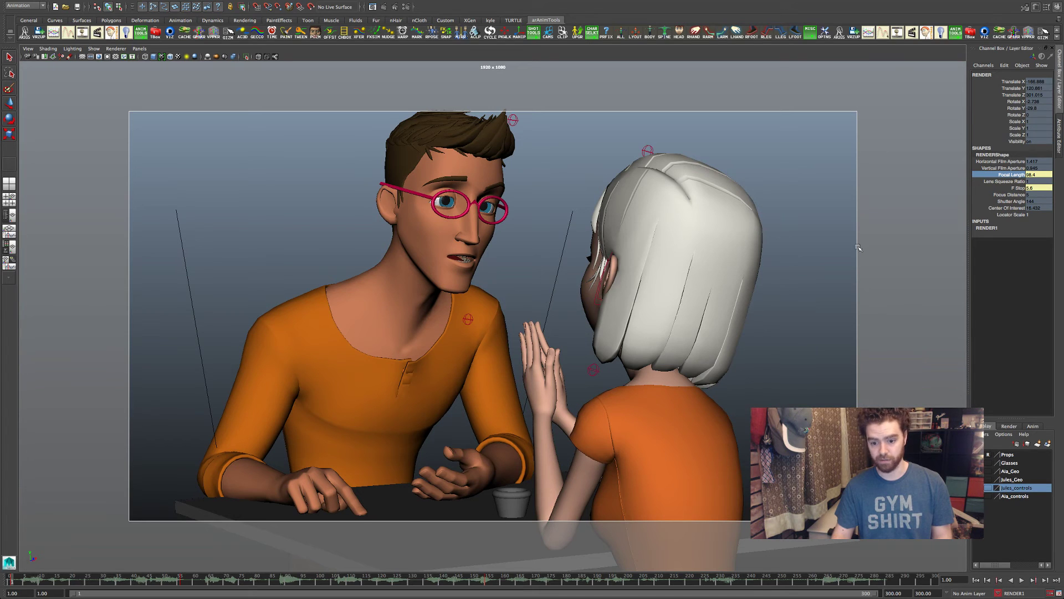
- Undo the focal length changes and the channel unlock on the render camera
key(ctrl+z)
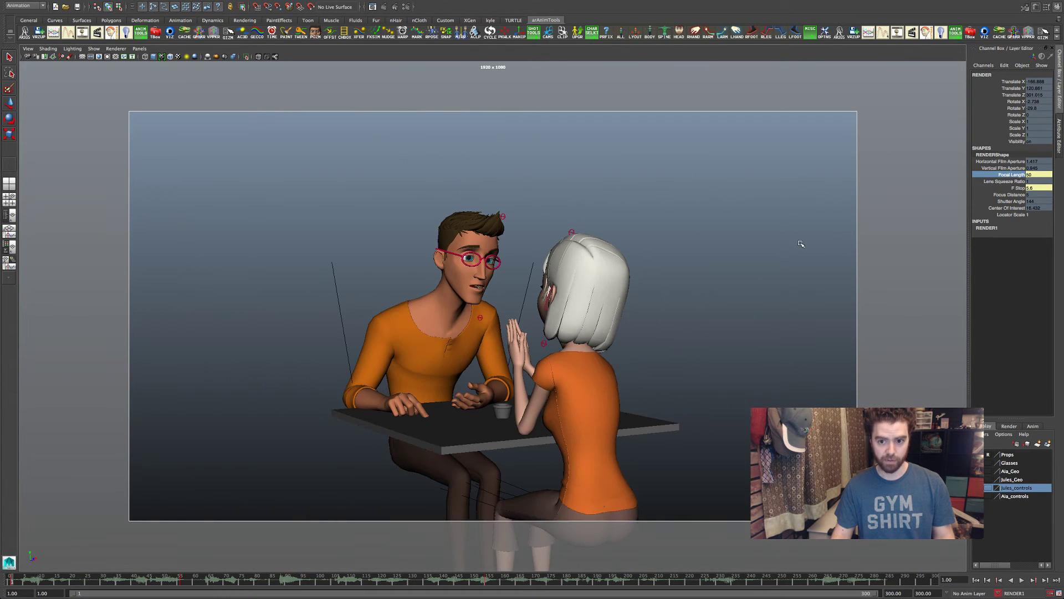
key(ctrl+z)
key(ctrl+z)
key(ctrl+z)
key(ctrl+z)
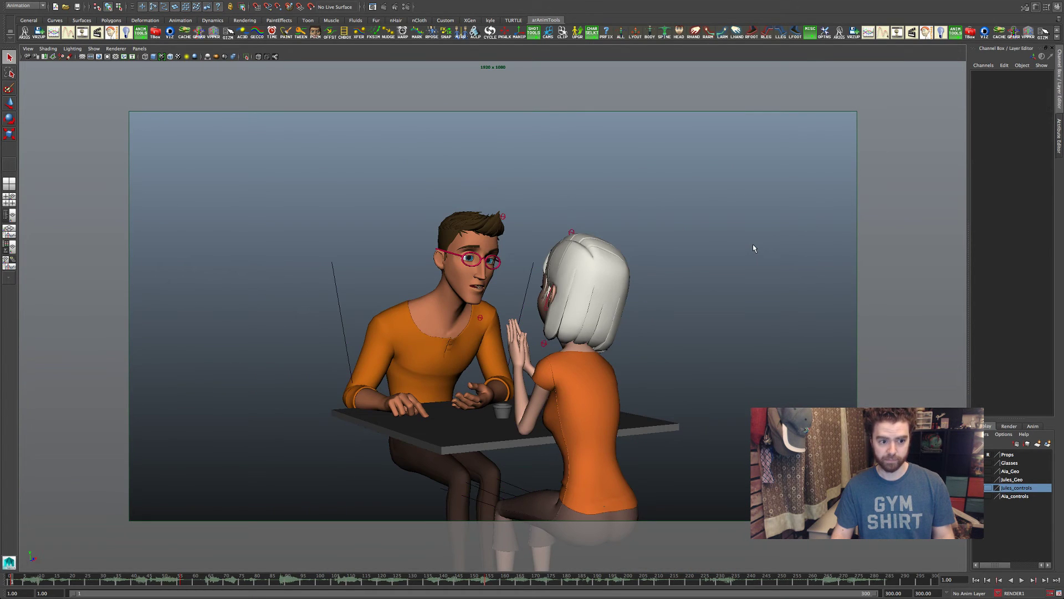
key(shift+z)
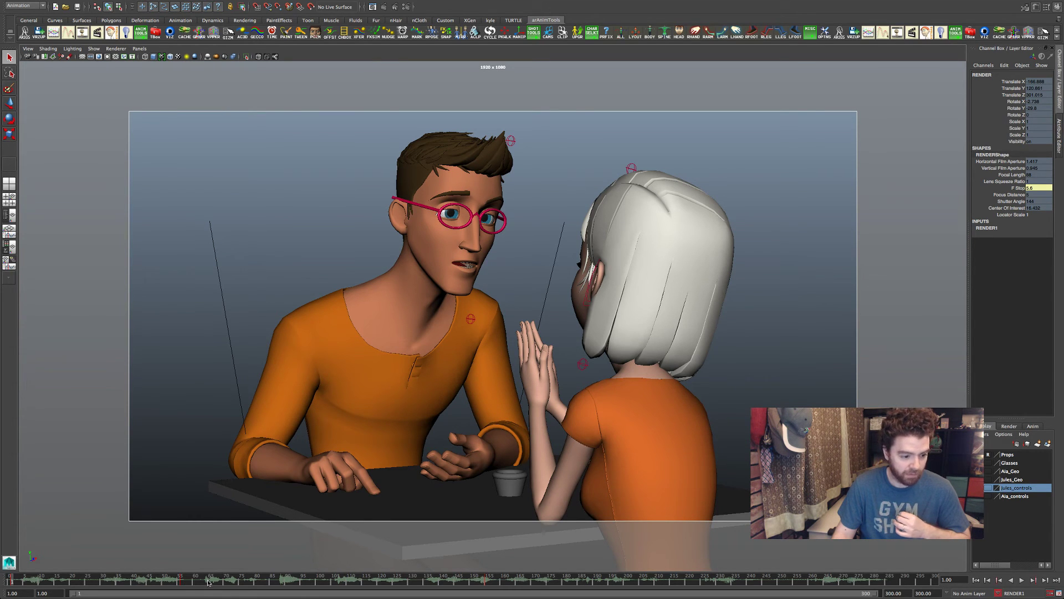
- Check the female character's shot at frame 56 with nothing selected, and playblast the timeline
click(183, 581)
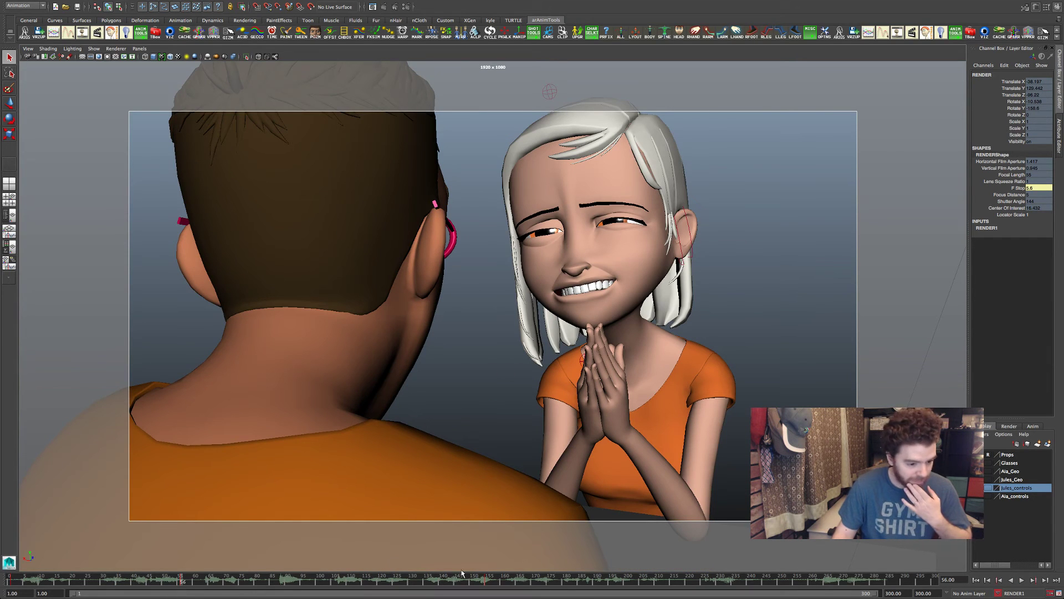
click(753, 344)
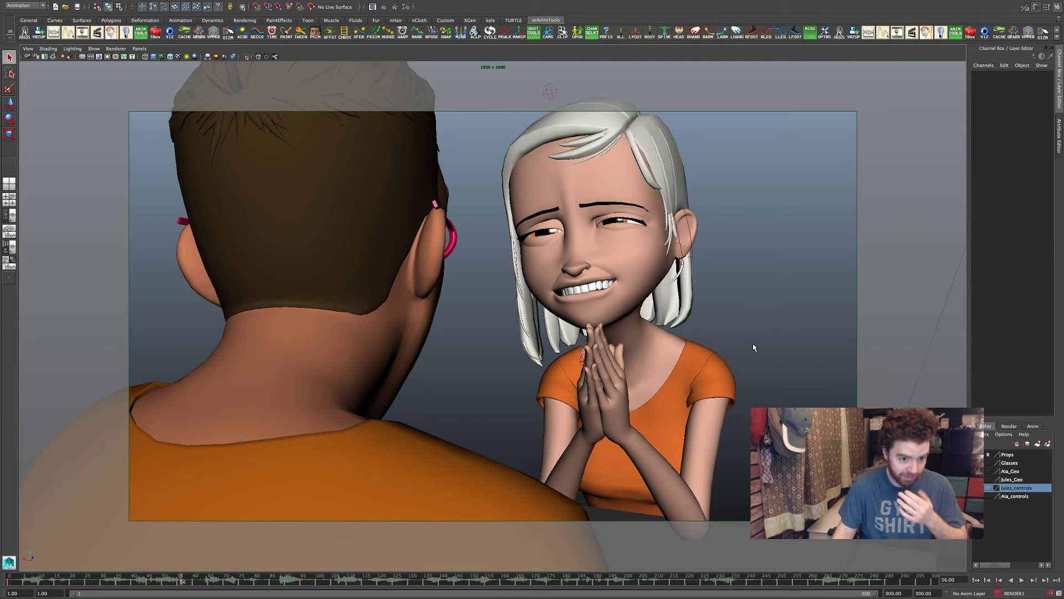
right_click(681, 582)
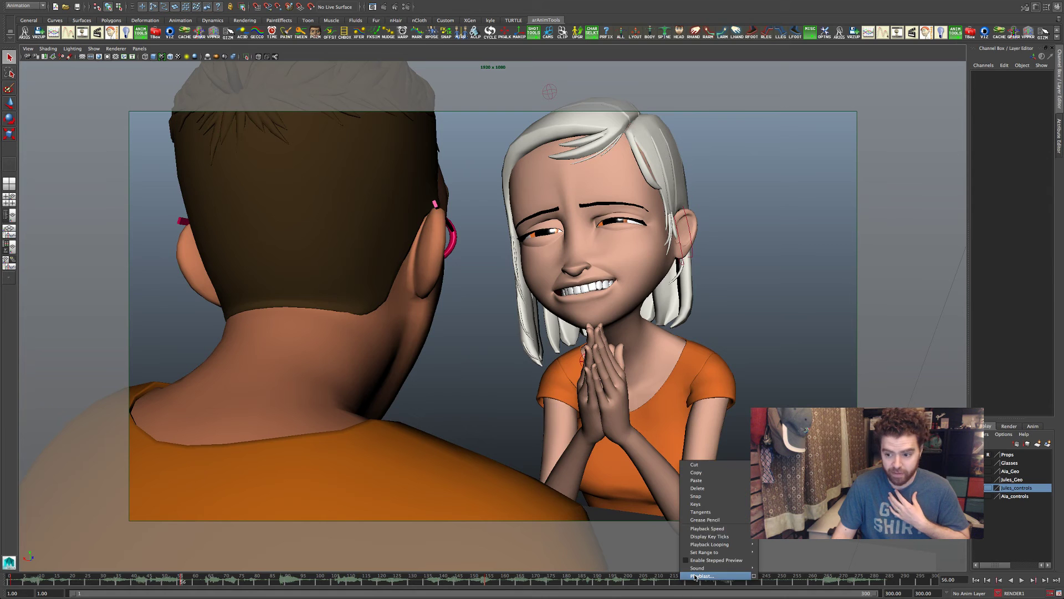
click(694, 576)
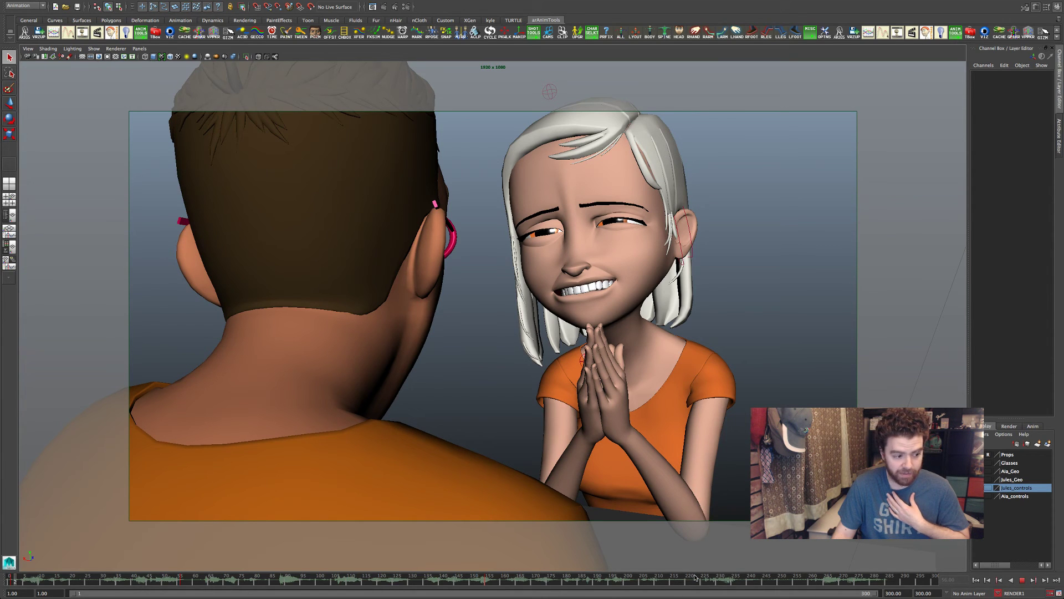
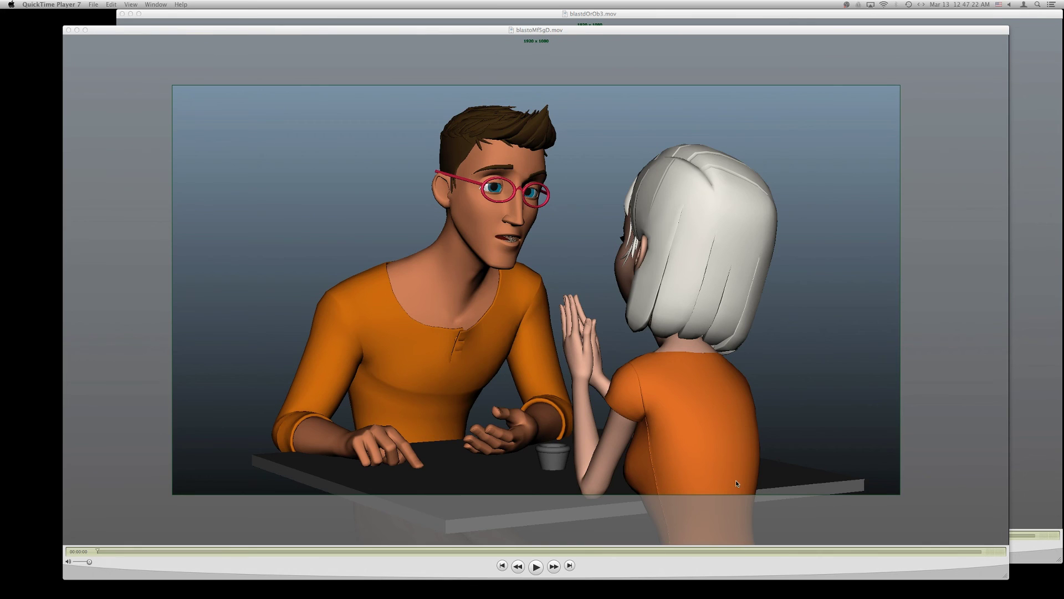
- Play the playblast movie through in QuickTime Player with the sound volume raised
key(XF86AudioRaiseVolume)
click(598, 573)
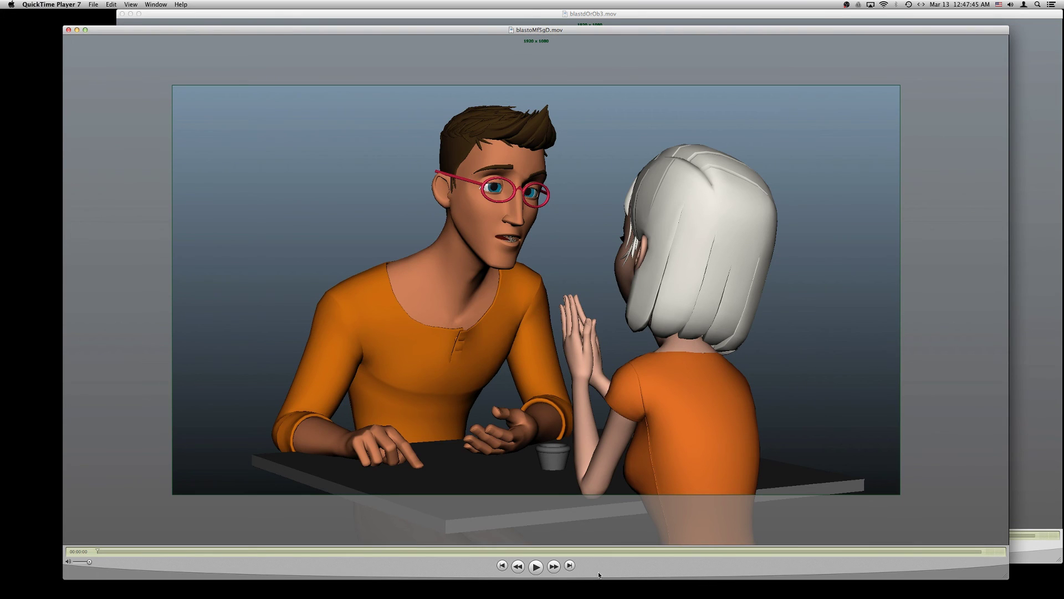
click(536, 566)
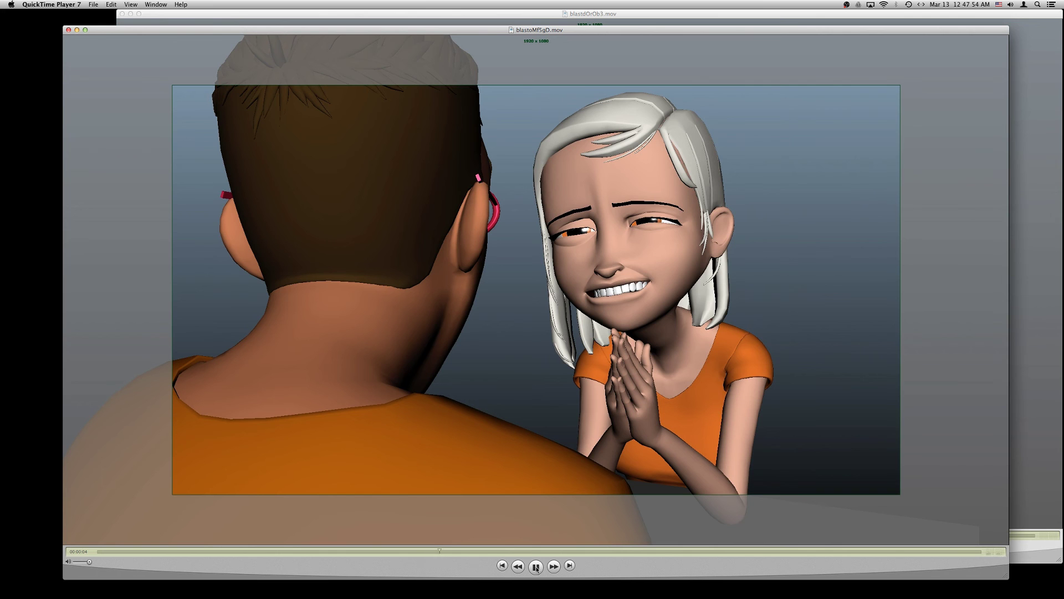
key(XF86AudioRaiseVolume)
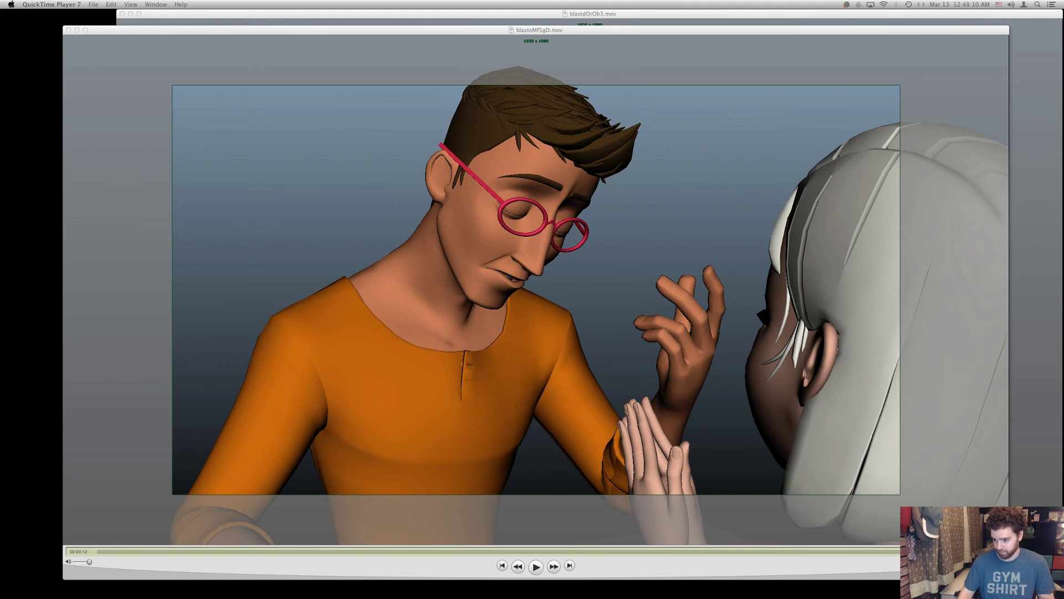
- Replay the playblast twice from the beginning and scrub around the female character's shot to review the cuts
click(502, 566)
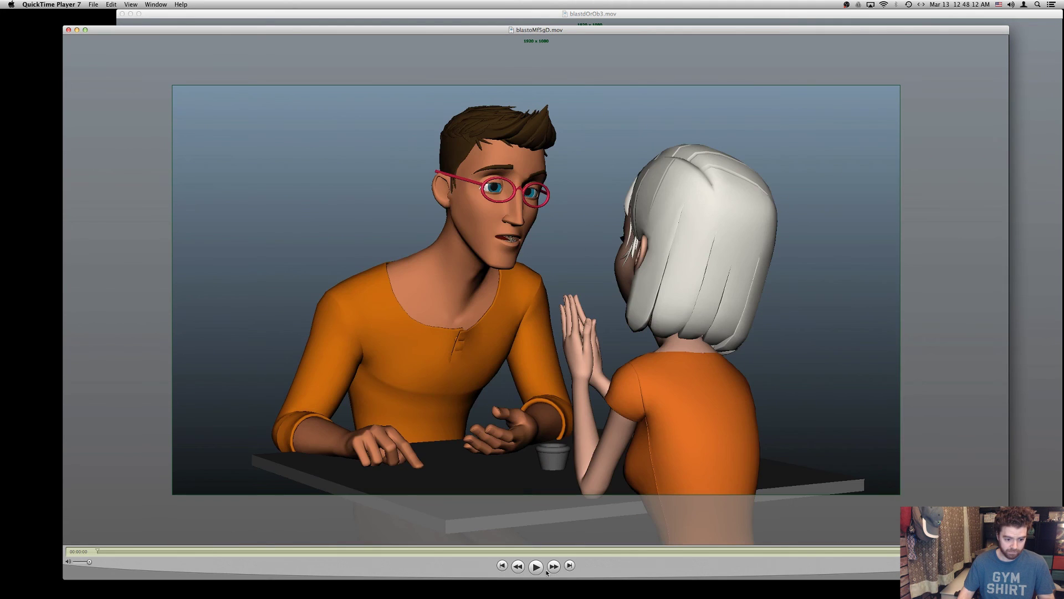
click(536, 566)
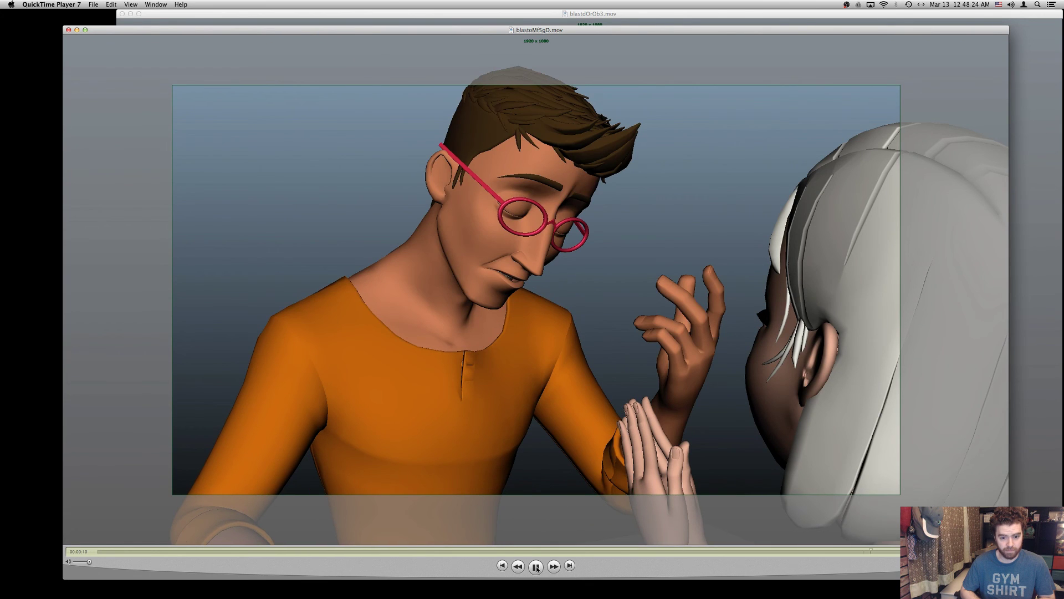
click(536, 567)
click(502, 565)
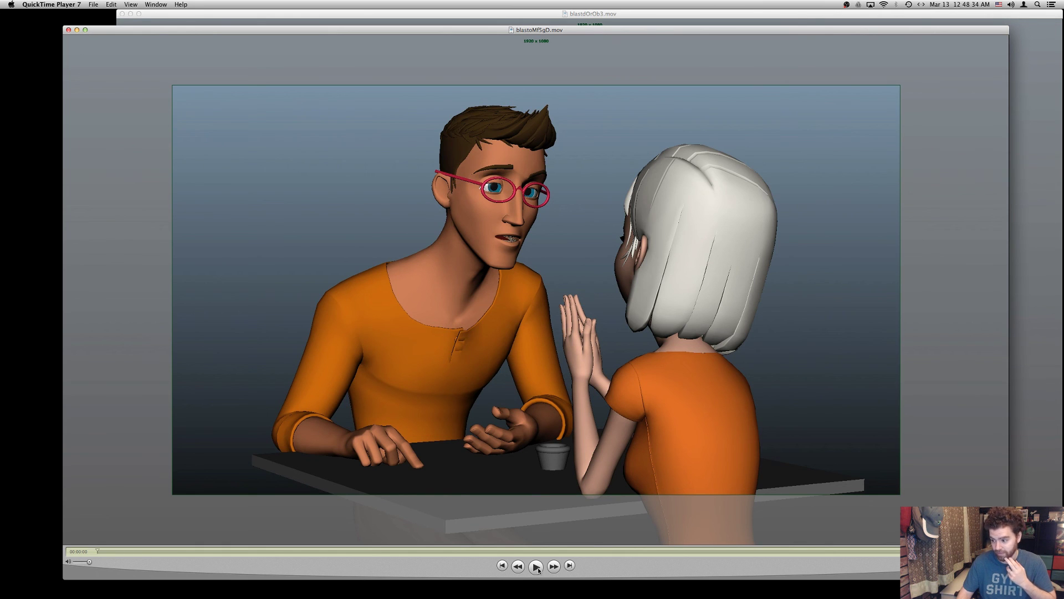
click(536, 566)
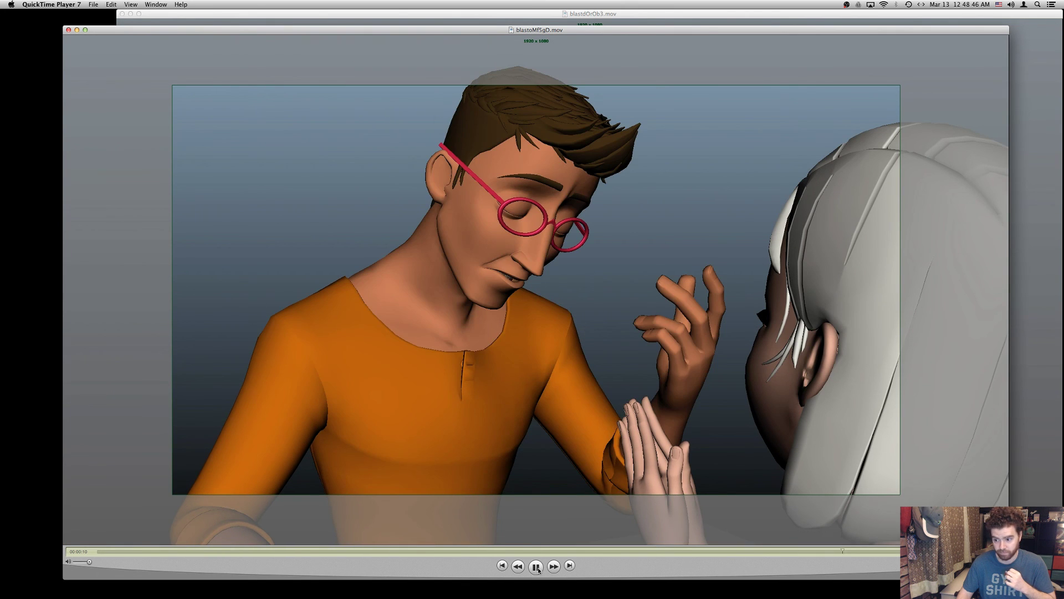
click(535, 566)
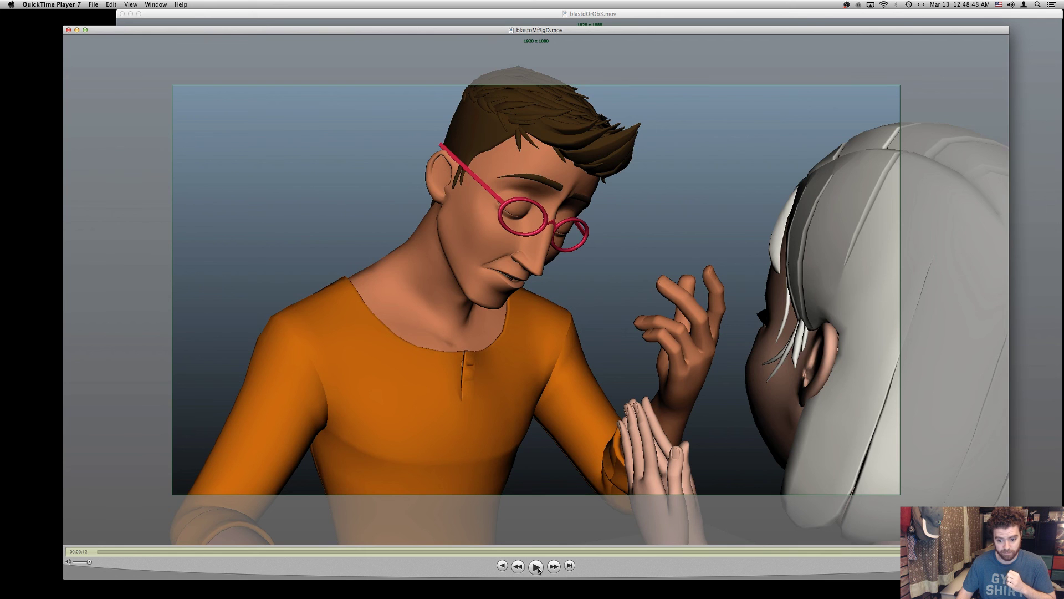
click(270, 550)
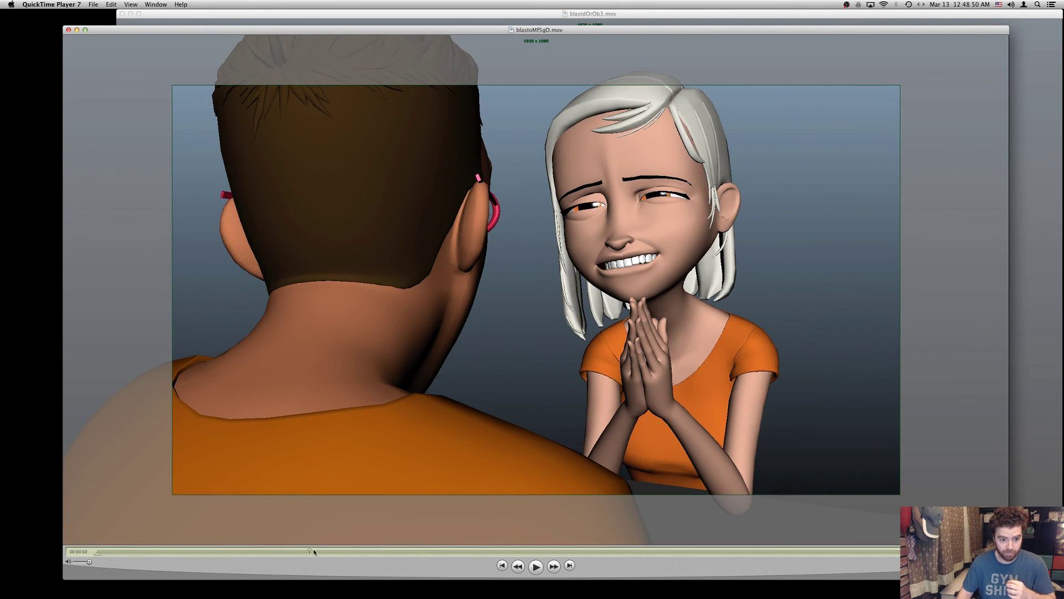
drag(334, 551, 208, 553)
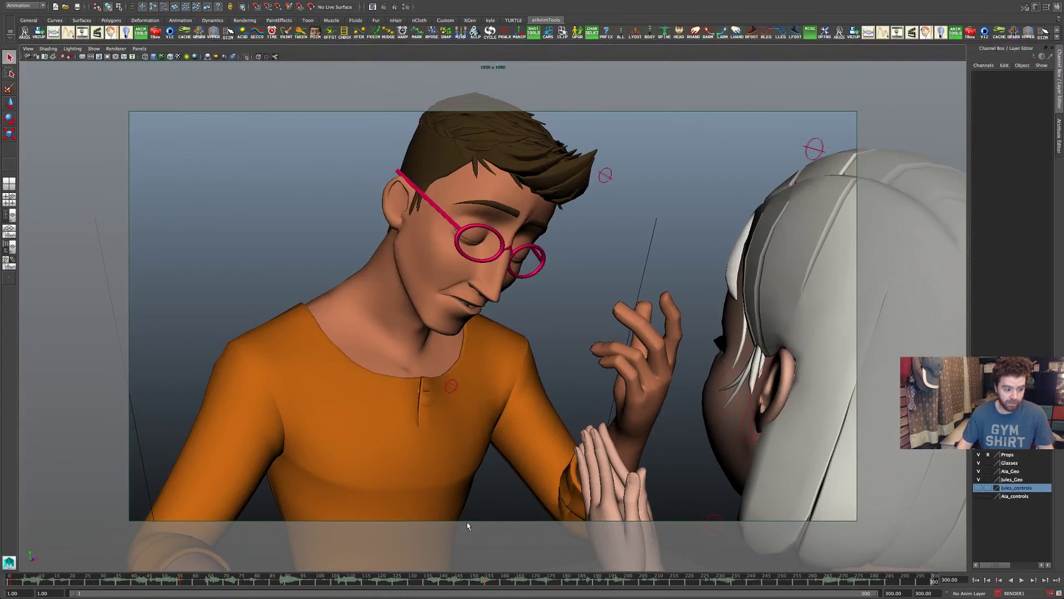
- Back in Maya, switch the timeline sound to Use Trax Sounds and check the shots at frames 155 and 57
click(486, 581)
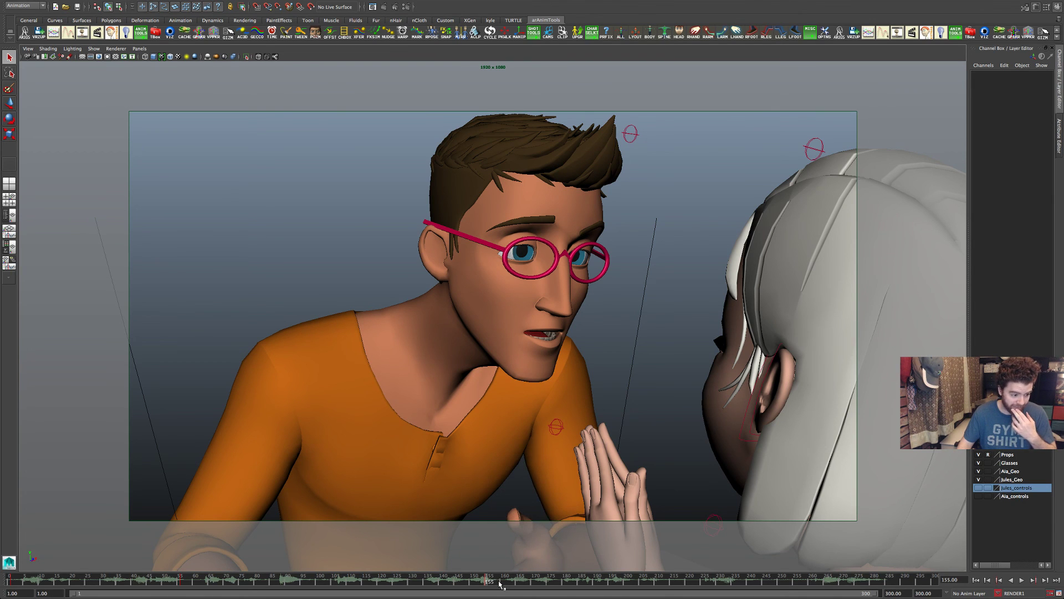
right_click(499, 583)
mouse_move(516, 569)
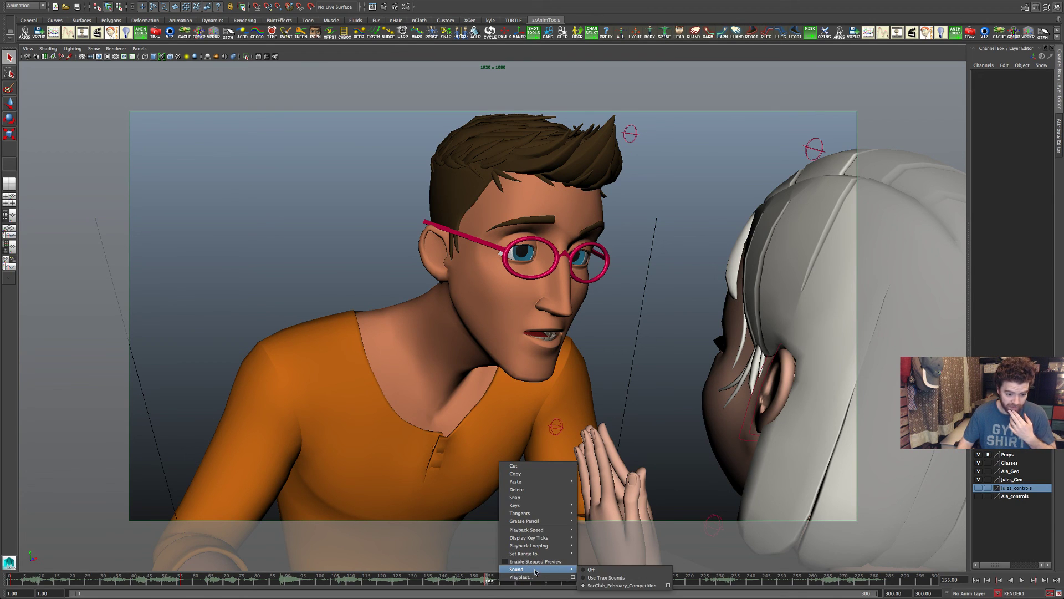
click(613, 577)
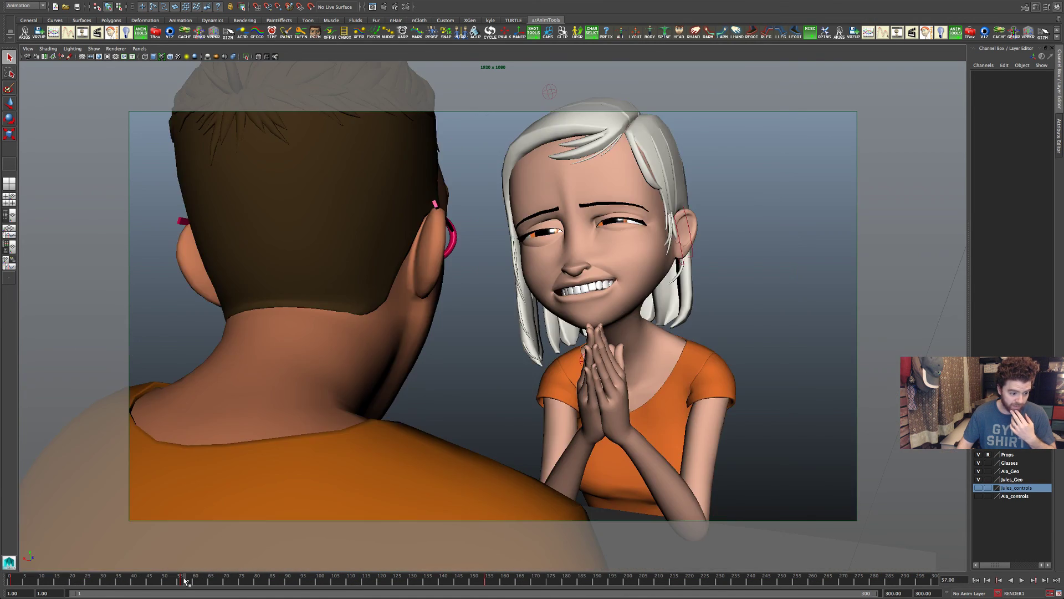
click(185, 581)
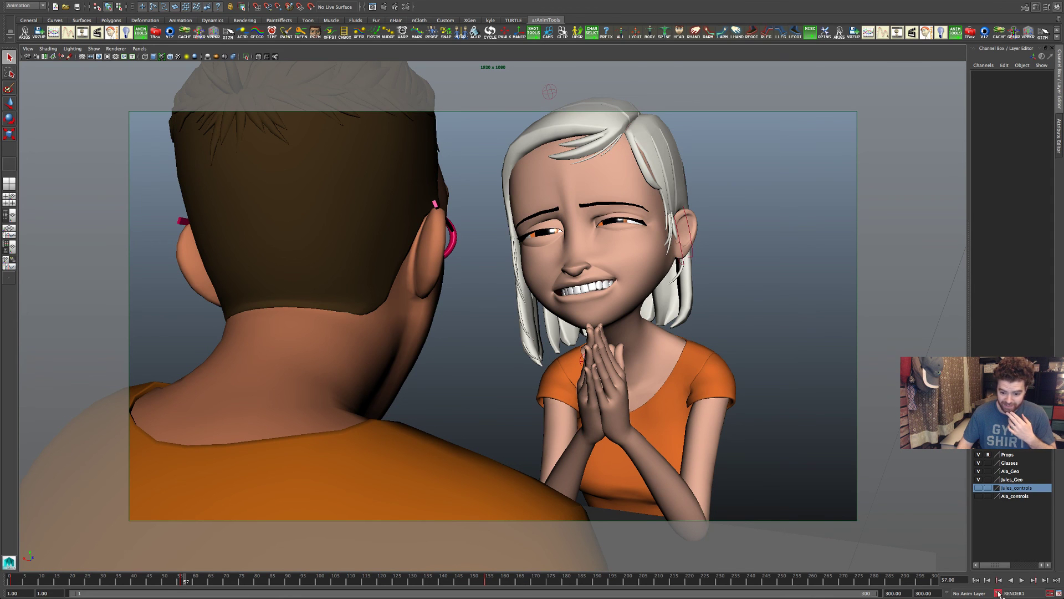
- Make Jules the active character set and flip between his key poses at frames 1 and 20 to compare them
click(998, 593)
click(1014, 562)
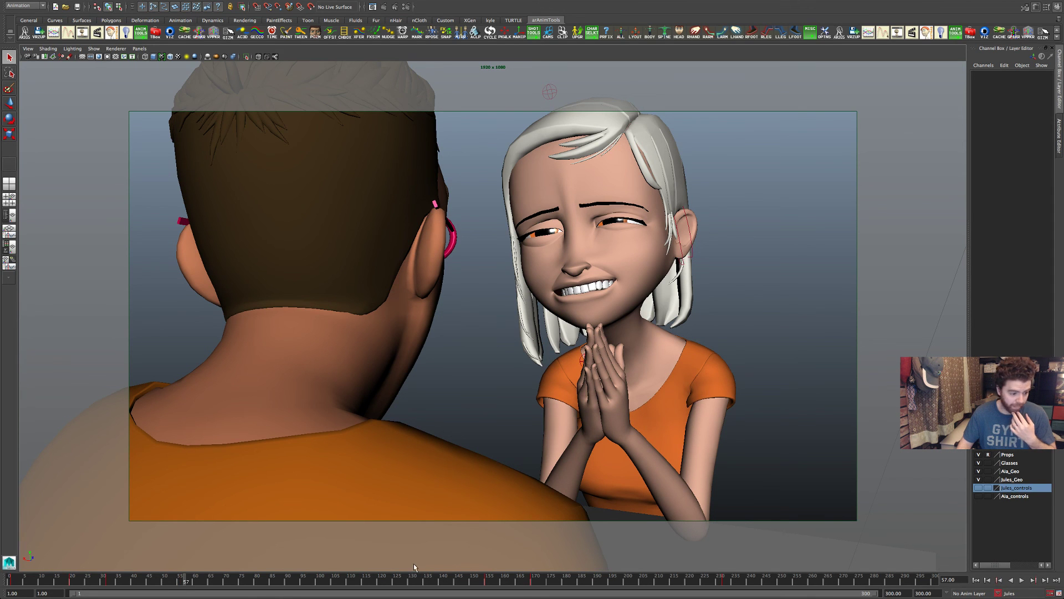
click(72, 581)
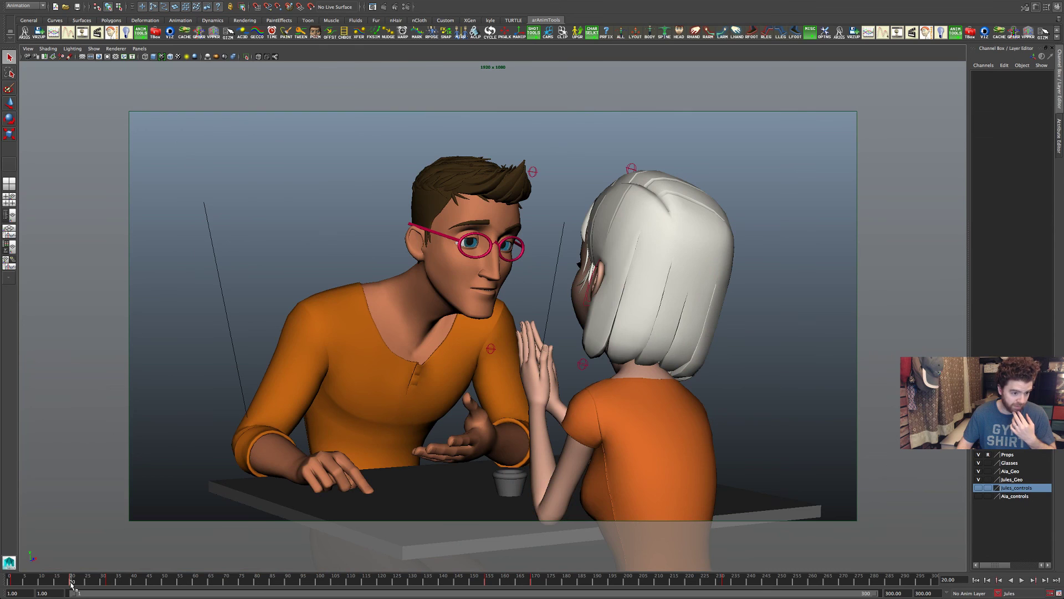
drag(72, 583, 11, 583)
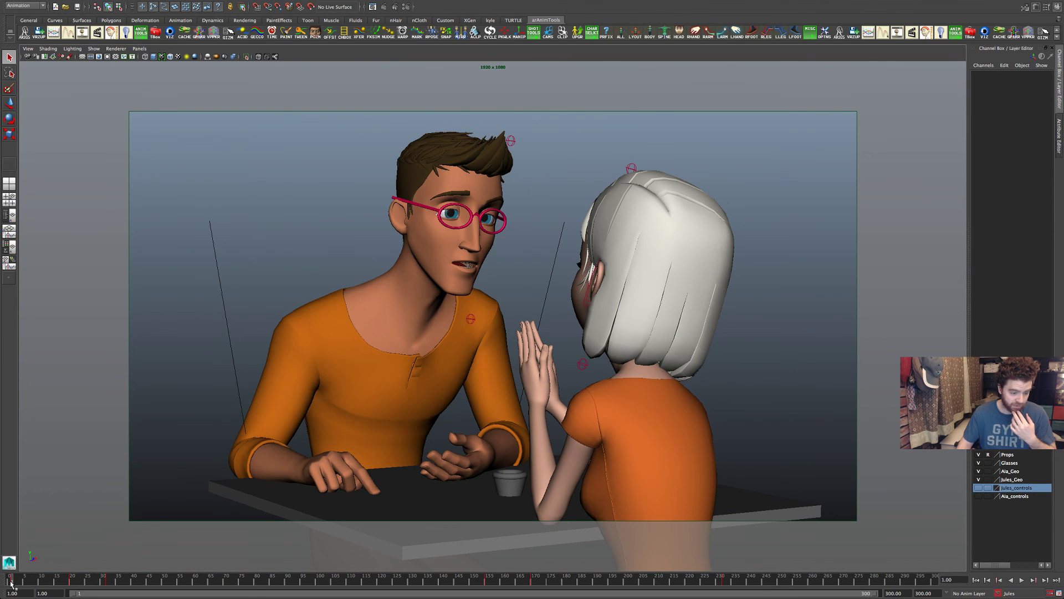
key(period)
key(comma)
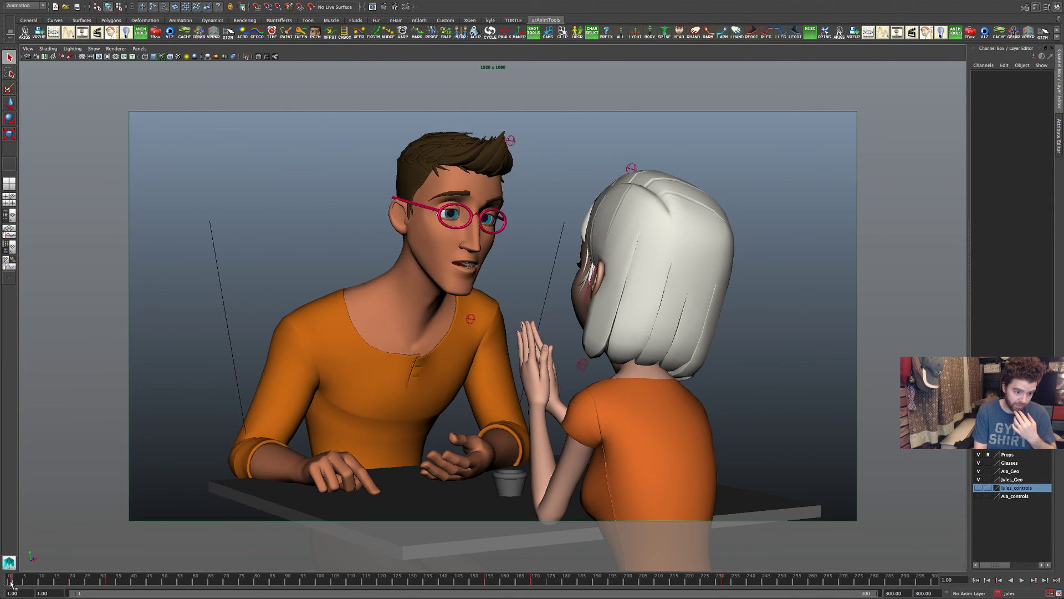
key(period)
key(comma)
key(period)
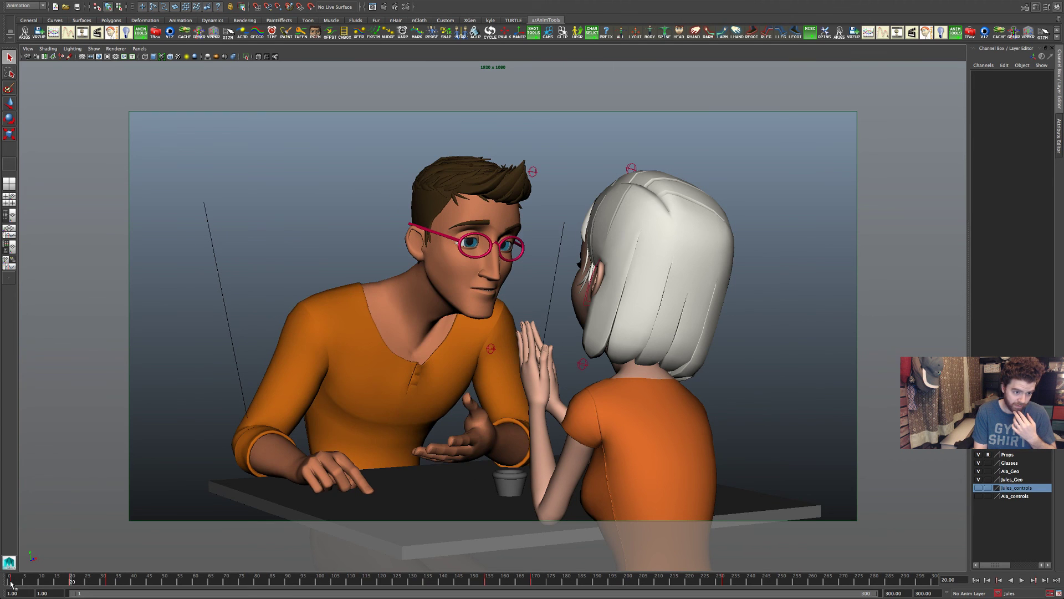
key(comma)
key(period)
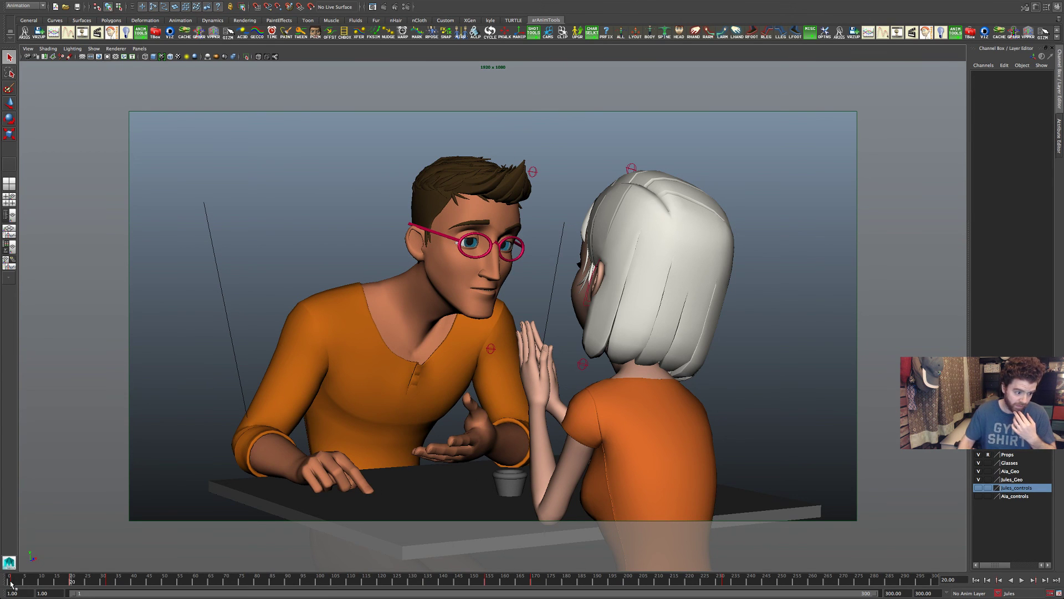
- Check the male character's pose at frames 10 and 297, and again at frames 1 and 10
click(39, 584)
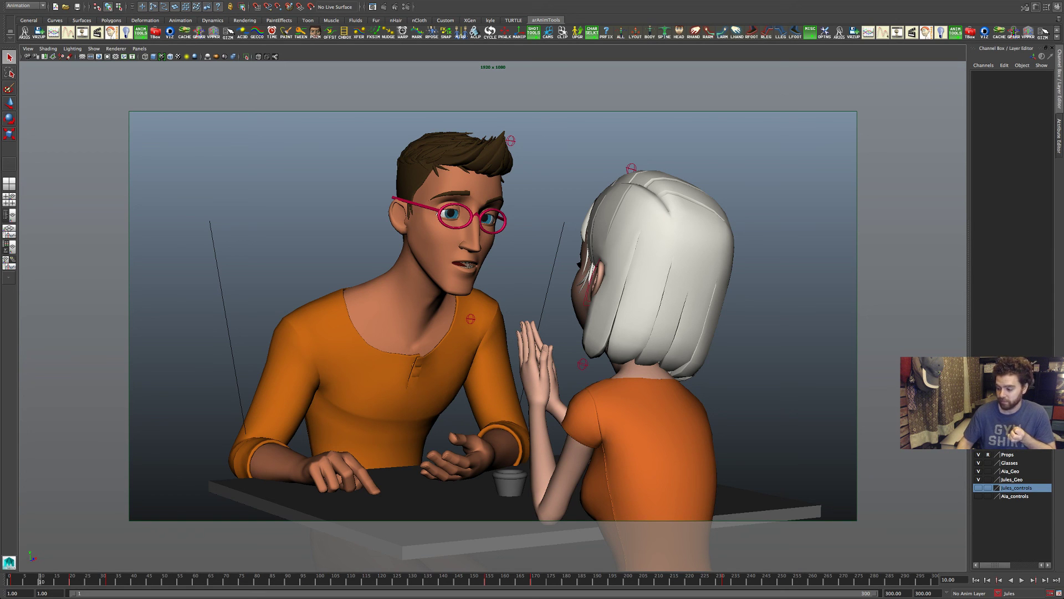
click(925, 582)
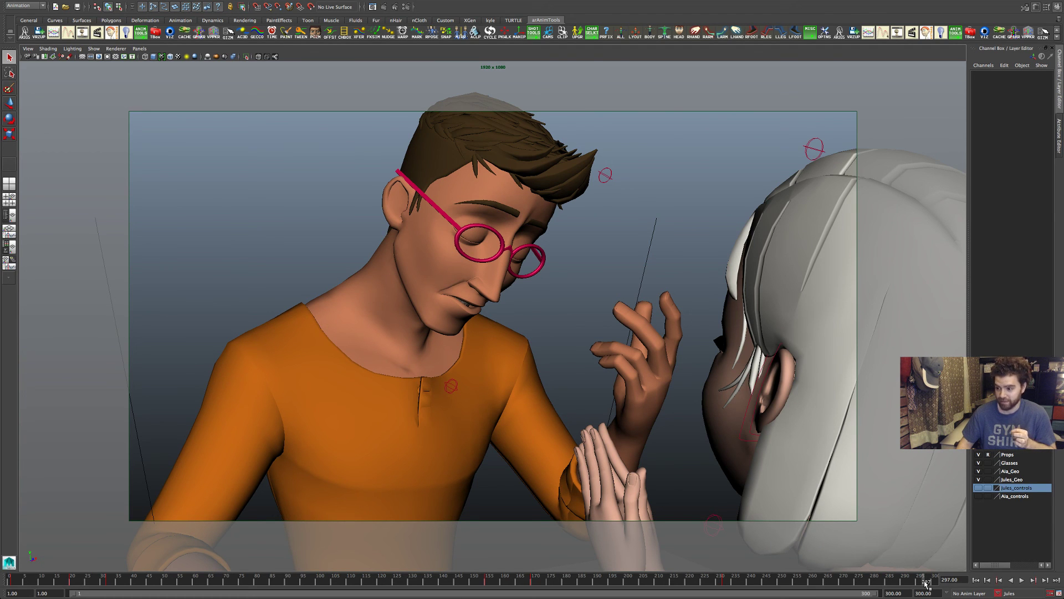
click(12, 581)
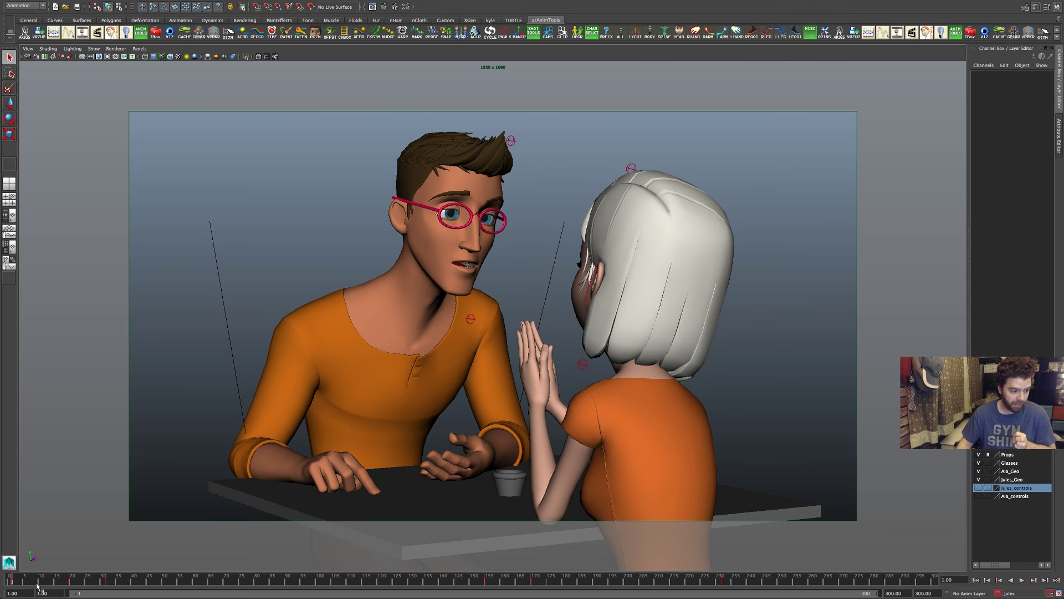
click(38, 582)
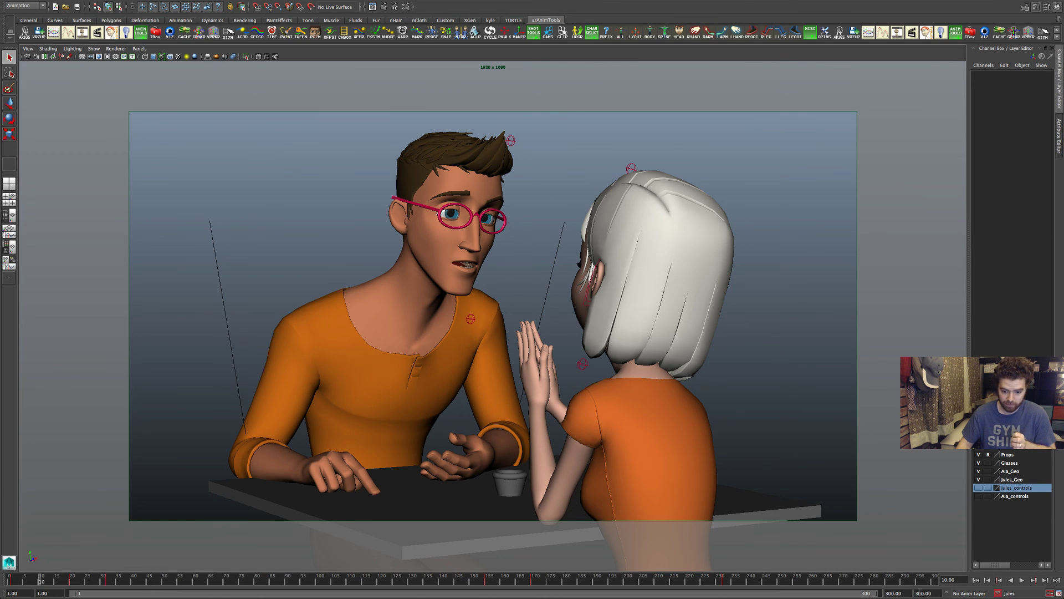
- Set the end of the playback range to frame 20
double_click(904, 593)
double_click(904, 593)
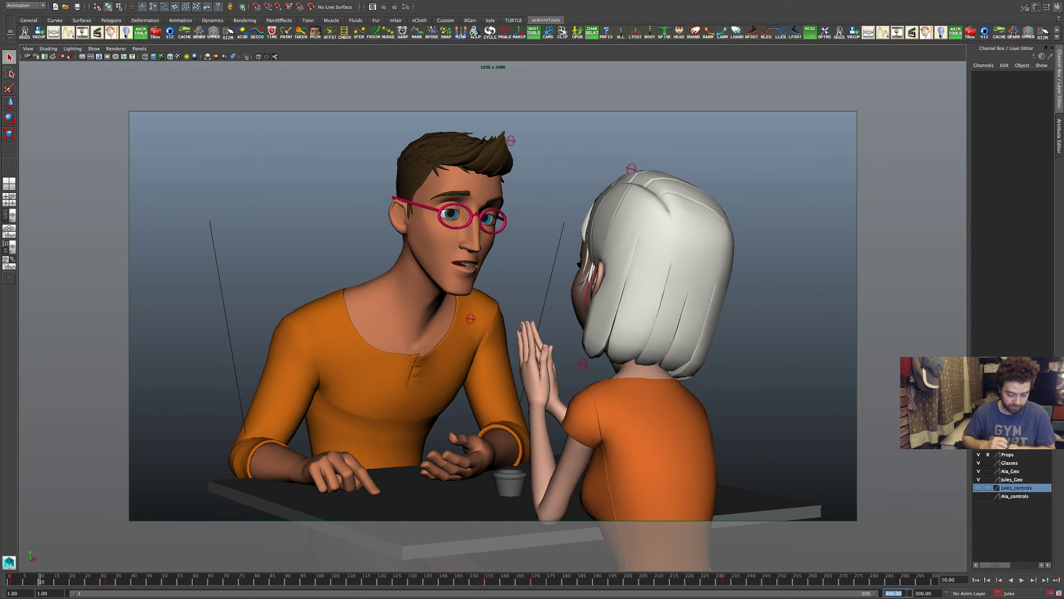
key(Return)
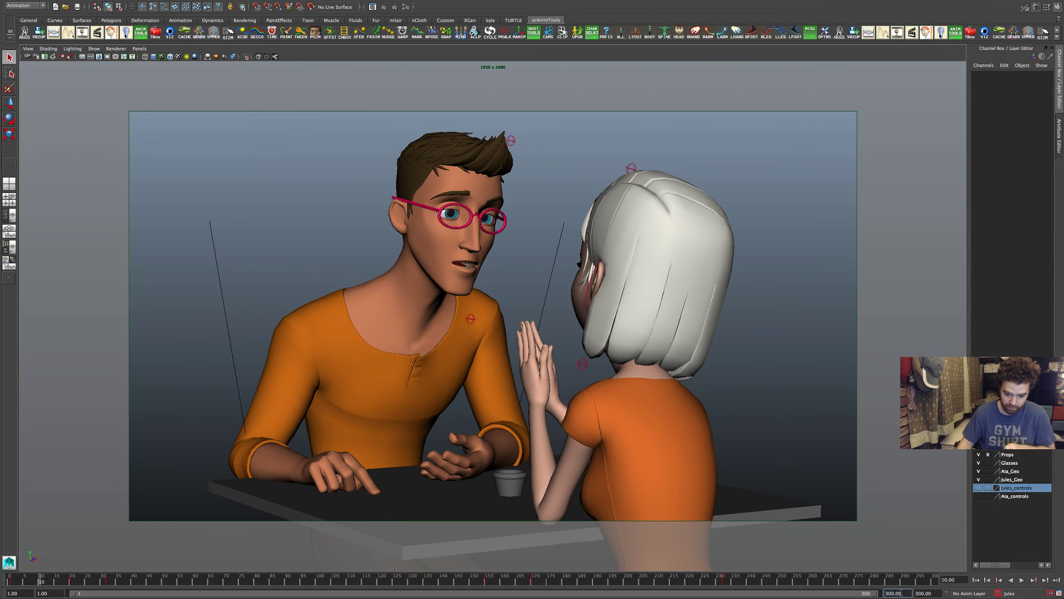
double_click(894, 593)
text(20)
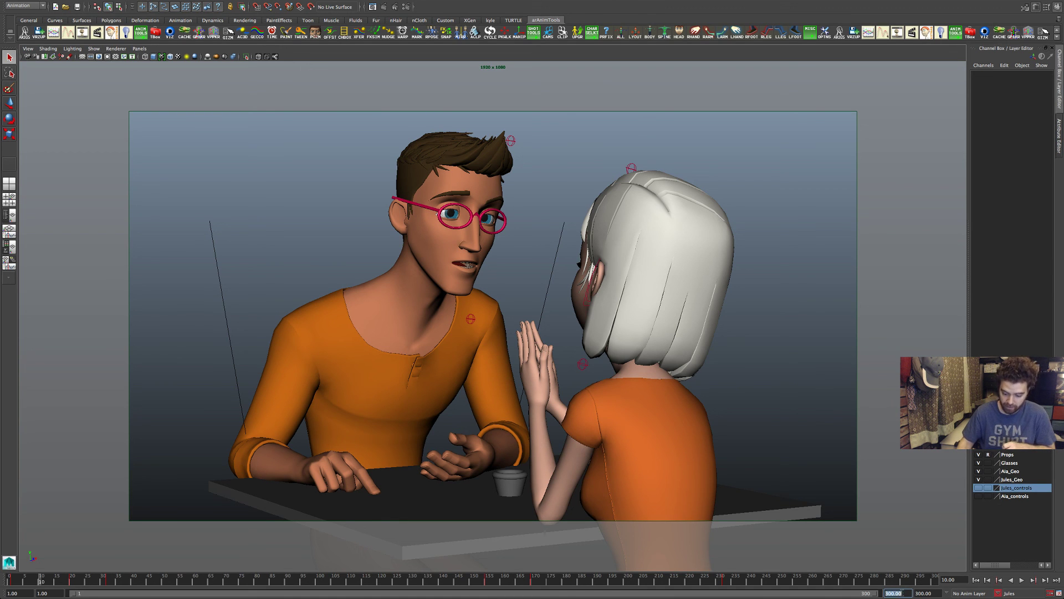
key(Return)
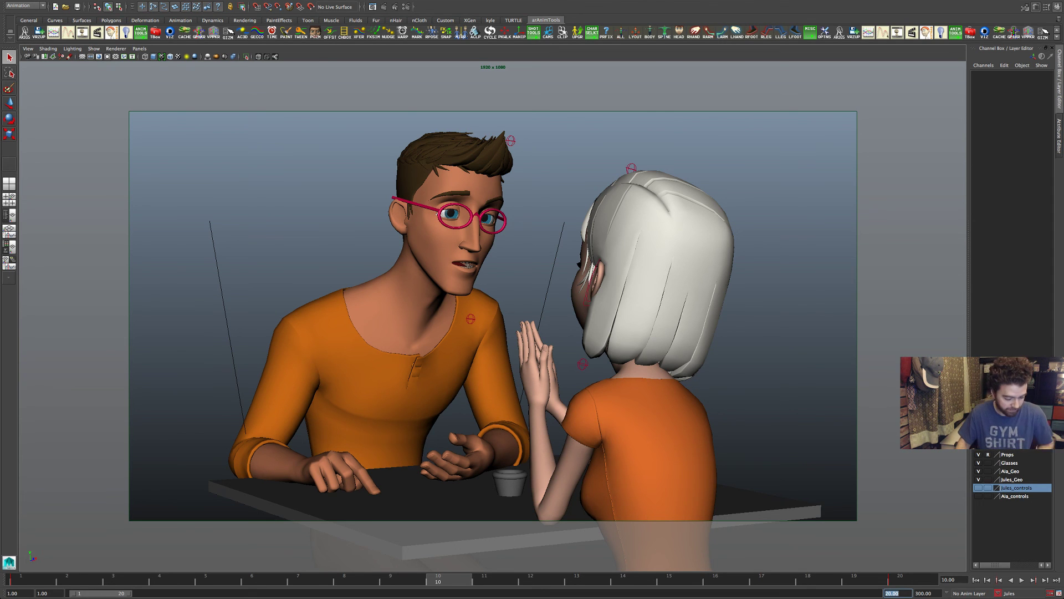
- Switch to the playblast movie in QuickTime Player and check the male character's pose near the end and at the start
key(super+Tab)
key(super+Tab)
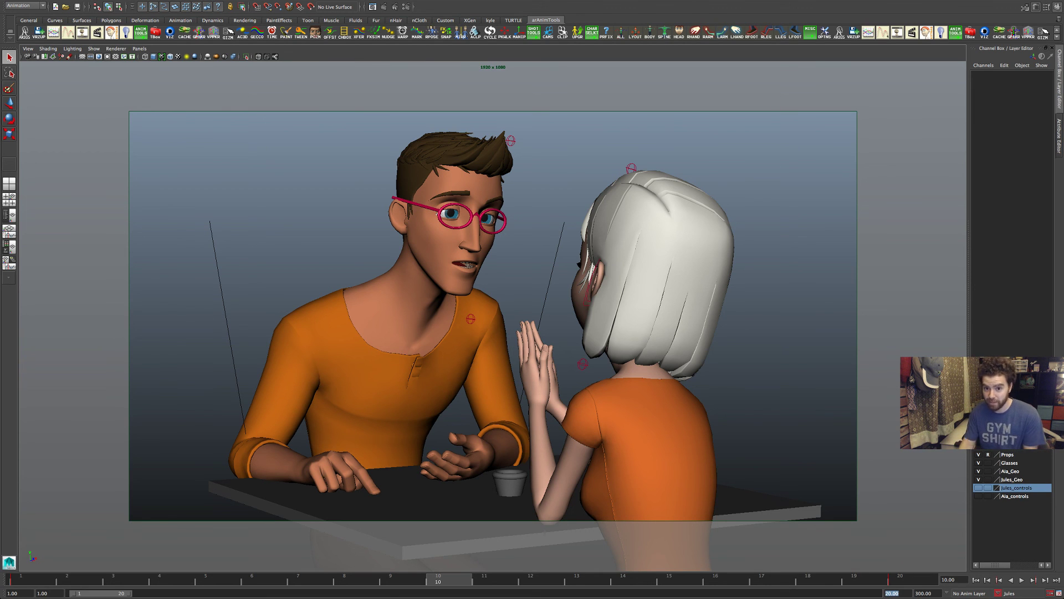
key(super+Tab)
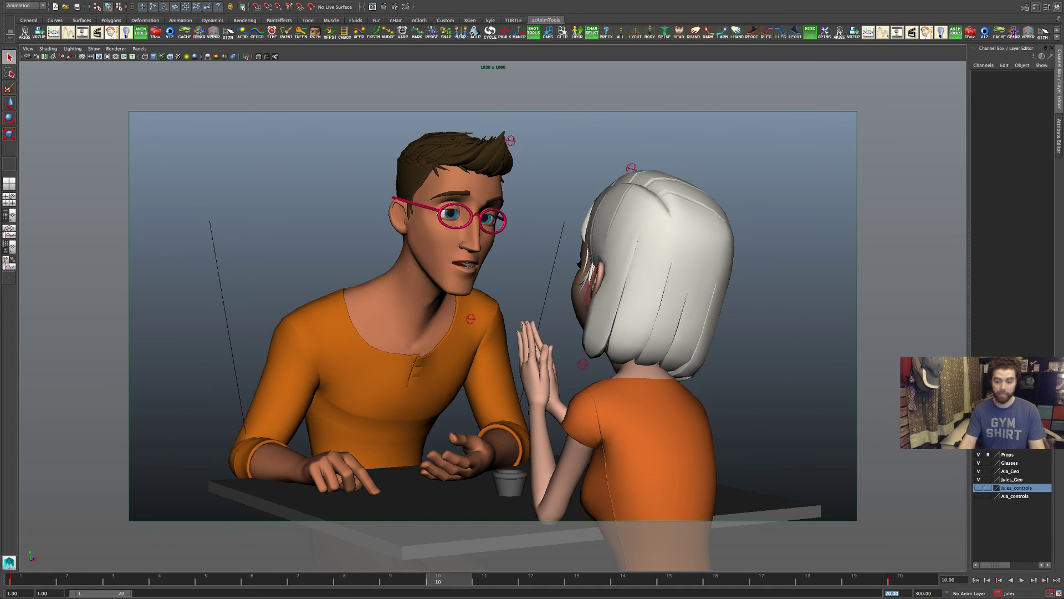
key(super+Tab)
key(super+Tab)
key(super+Tab)
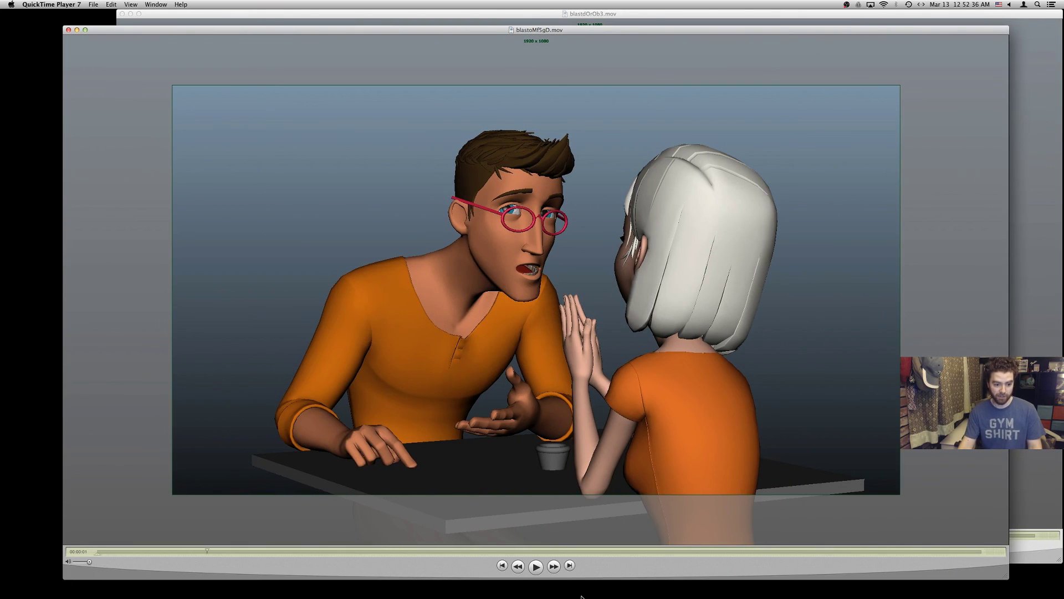
click(949, 551)
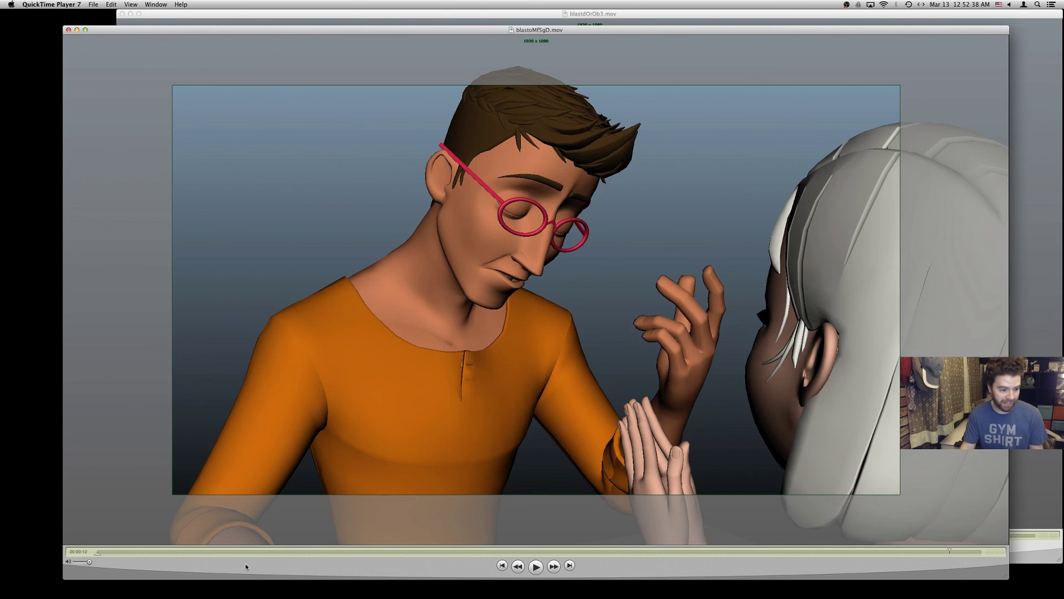
click(90, 552)
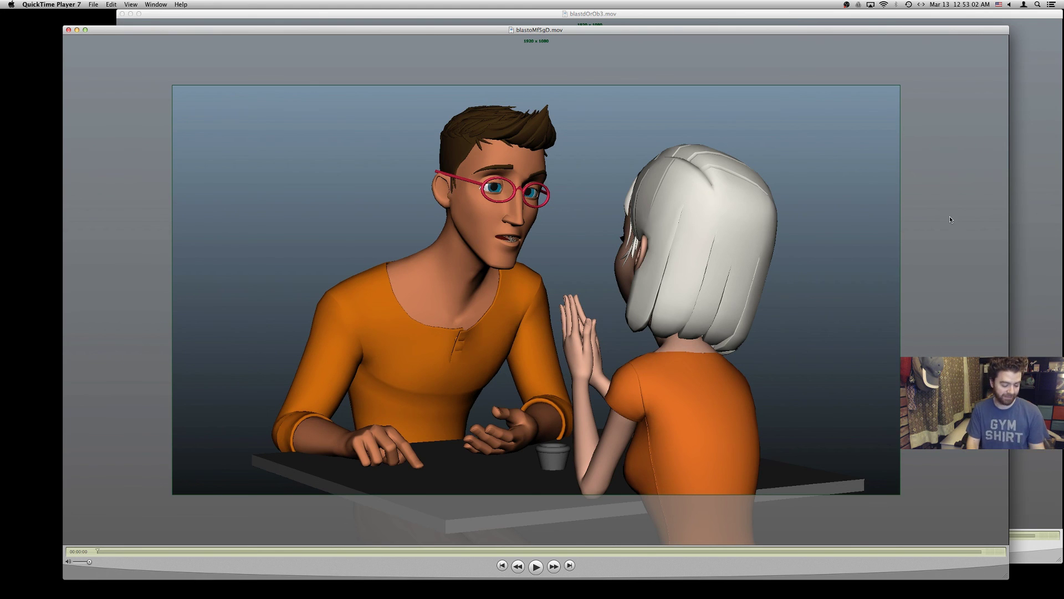
- Switch to OBS and move its window so that it covers less of the male character in the movie
key(super+Tab)
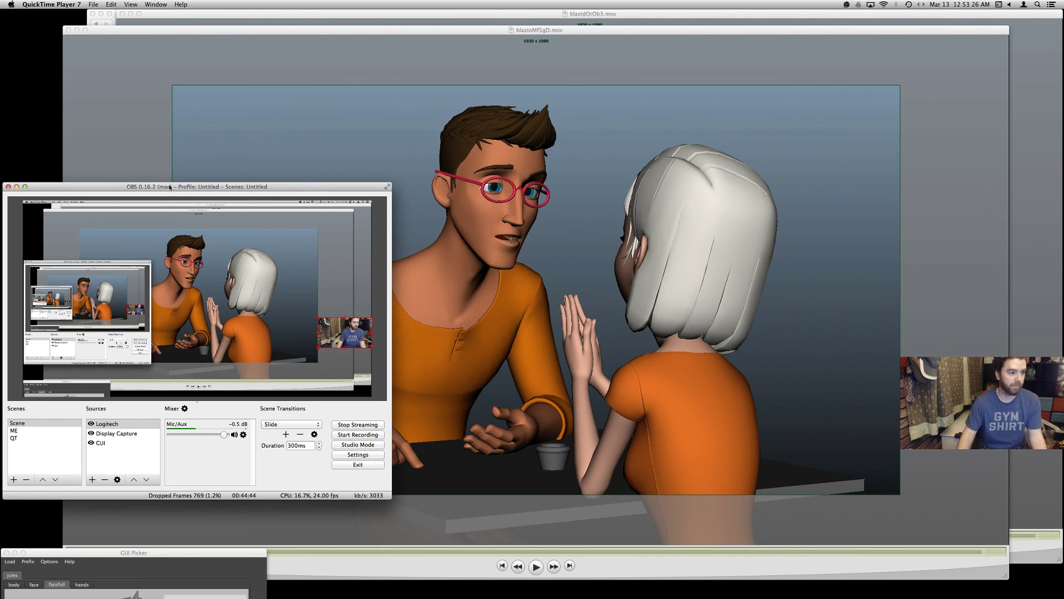
drag(211, 189, 334, 351)
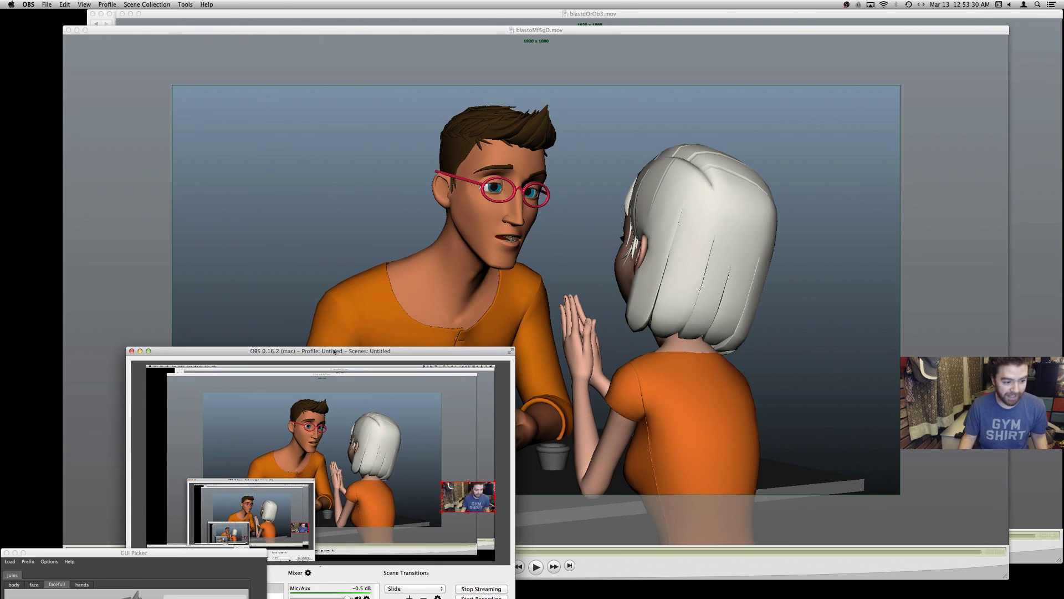